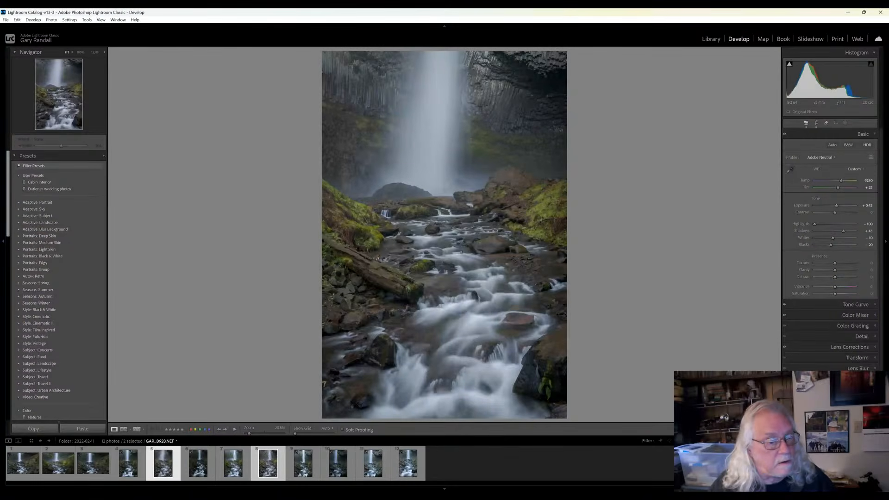
Reduce the photo selection to GAR_0928.NEF alone.
{"action": "left_click", "coordinate": [40, 431]}
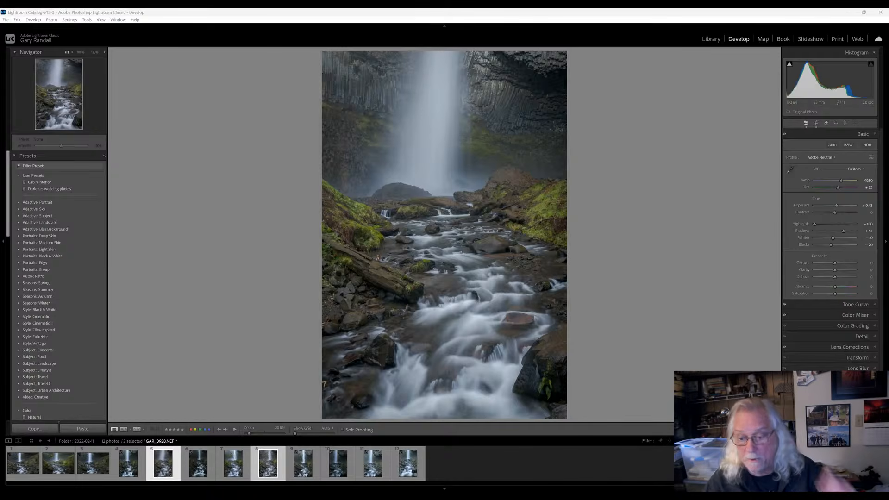
{"action": "left_click", "coordinate": [164, 481]}
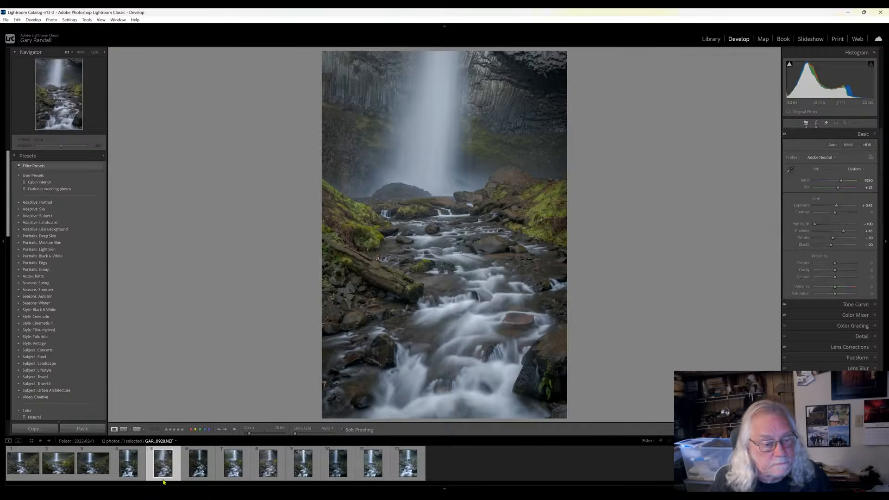
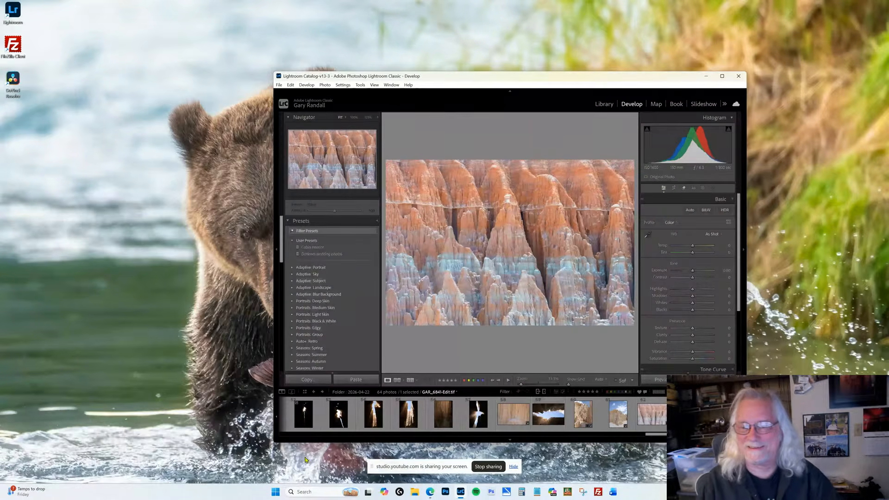
Maximize the catalog window and open the 2022-02-11 folder on New Volume (E:) in the Library module.
{"action": "left_click", "coordinate": [723, 76]}
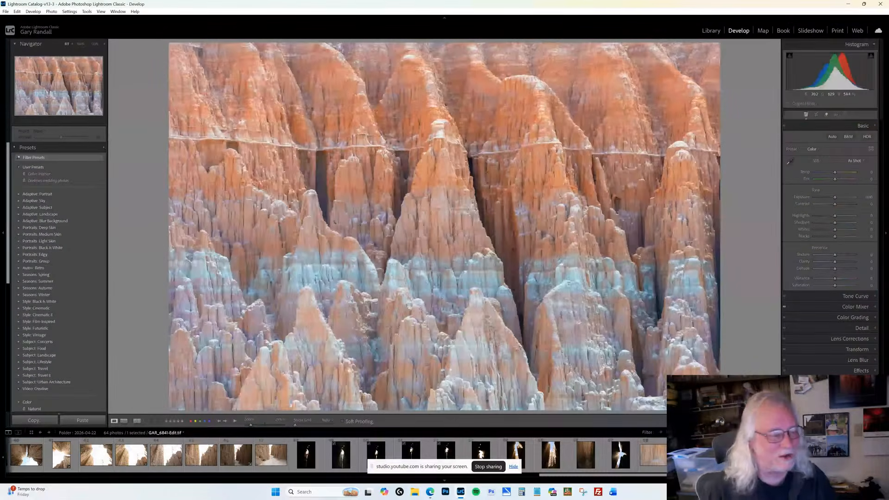
{"action": "left_click", "coordinate": [24, 449]}
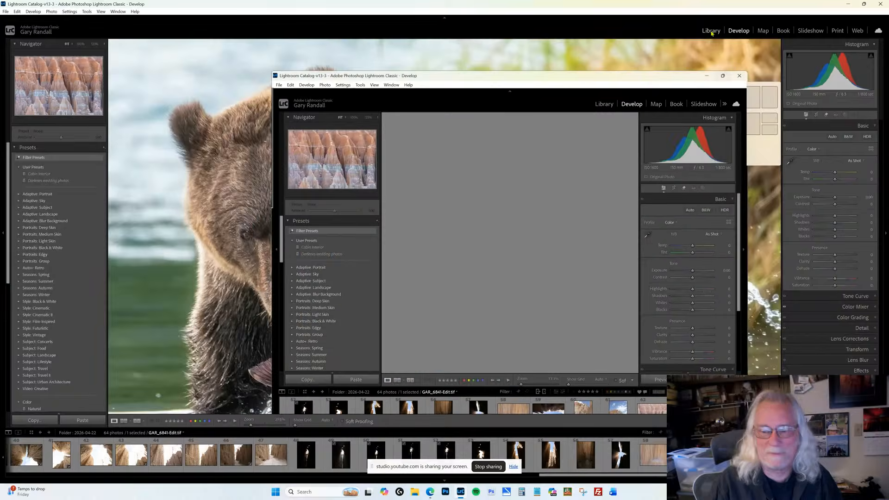
{"action": "left_click", "coordinate": [711, 31]}
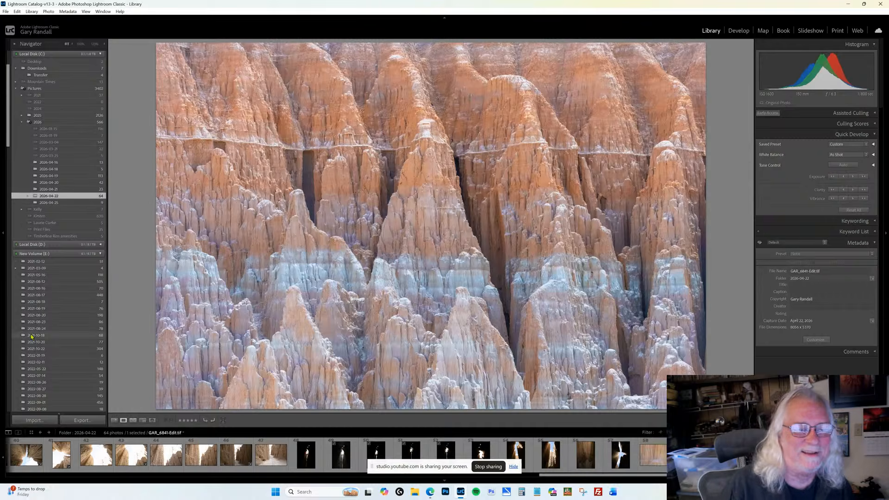
{"action": "scroll", "coordinate": [52, 317], "scroll_direction": "up", "scroll_amount": 3}
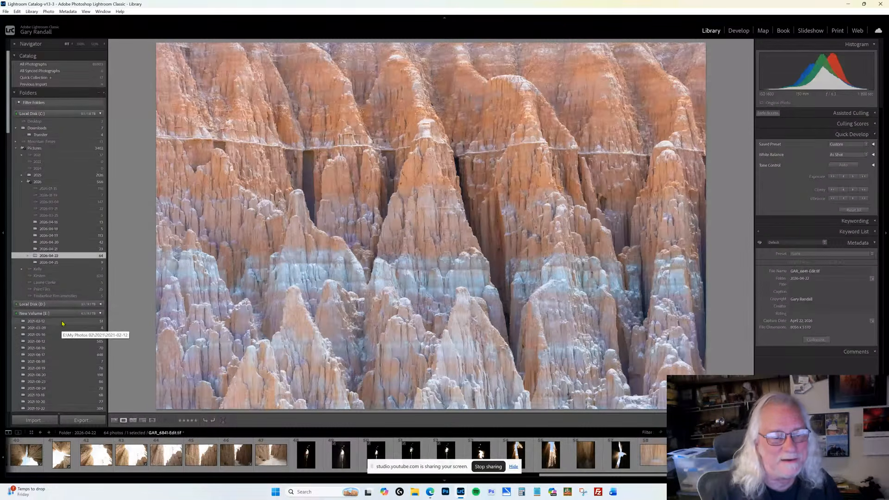
{"action": "scroll", "coordinate": [58, 329], "scroll_direction": "down", "scroll_amount": 5}
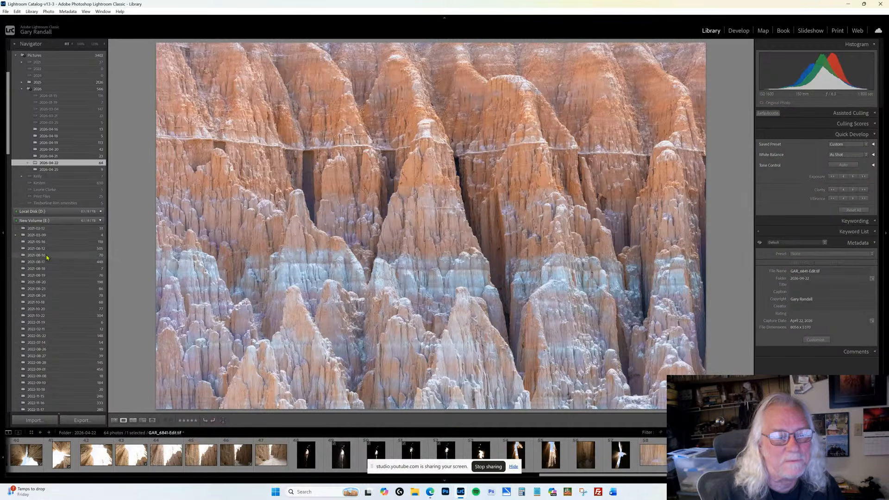
{"action": "left_click", "coordinate": [41, 329]}
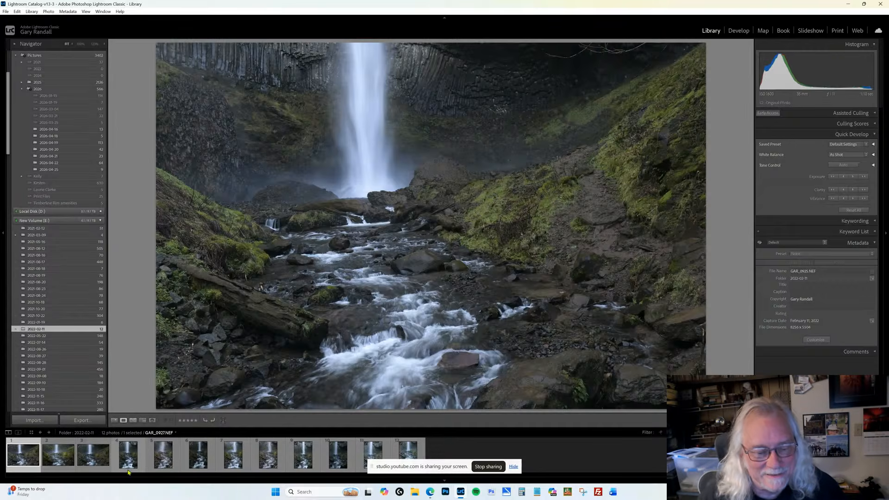
Compare the portrait waterfall shots GAR_0927.NEF, GAR_0928.NEF and GAR_0929.NEF with GAR_0928-Edit.tif, ending on GAR_0928.NEF.
{"action": "left_click", "coordinate": [160, 472]}
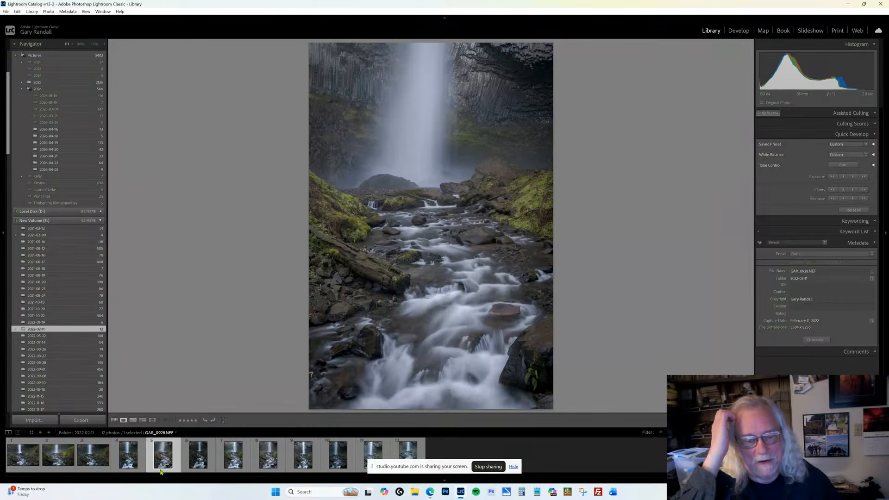
{"action": "left_click", "coordinate": [197, 460]}
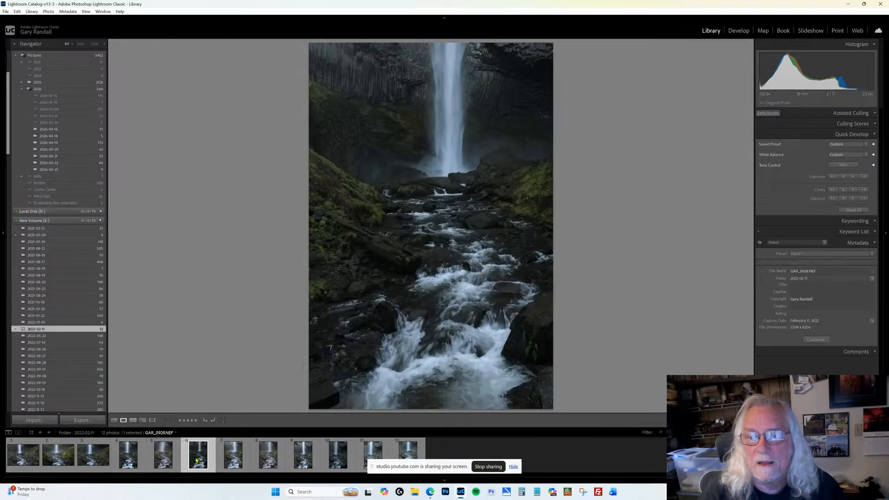
{"action": "left_click", "coordinate": [235, 457]}
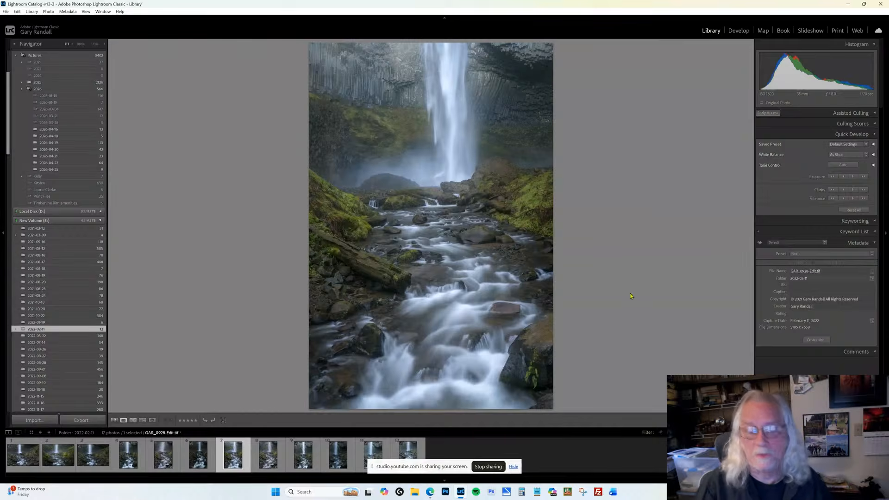
{"action": "left_click", "coordinate": [162, 460]}
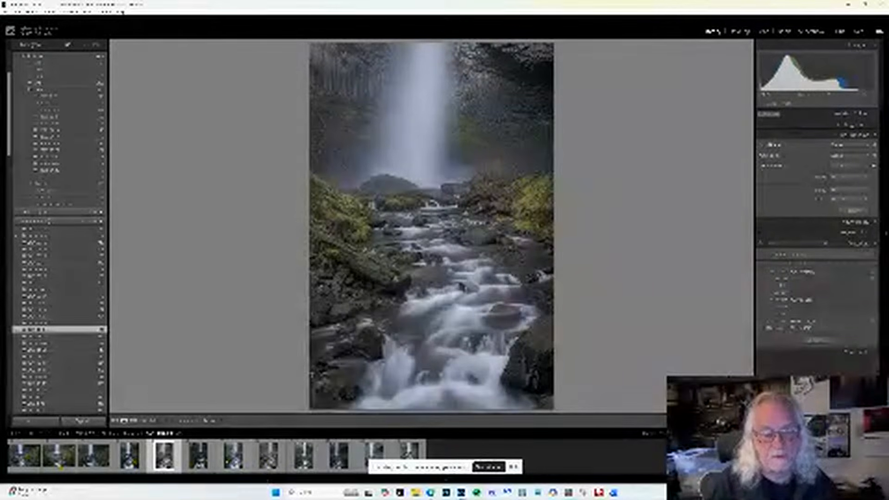
{"action": "left_click", "coordinate": [202, 459]}
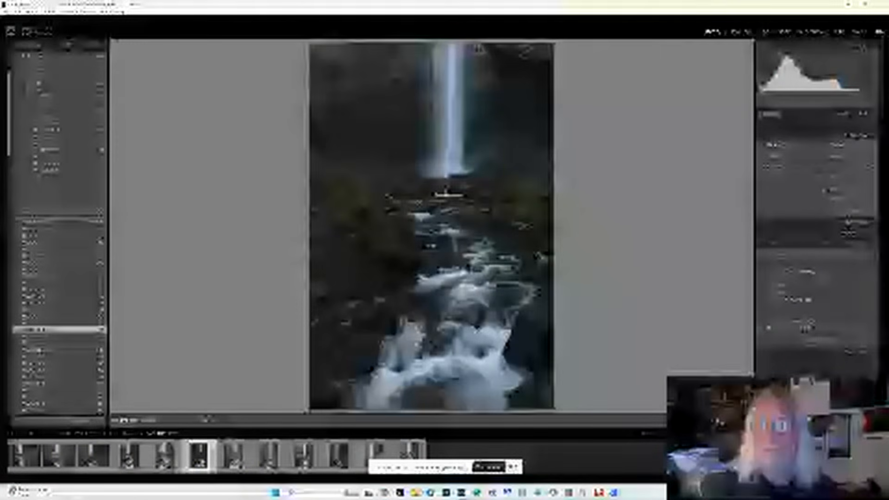
{"action": "left_click", "coordinate": [234, 459]}
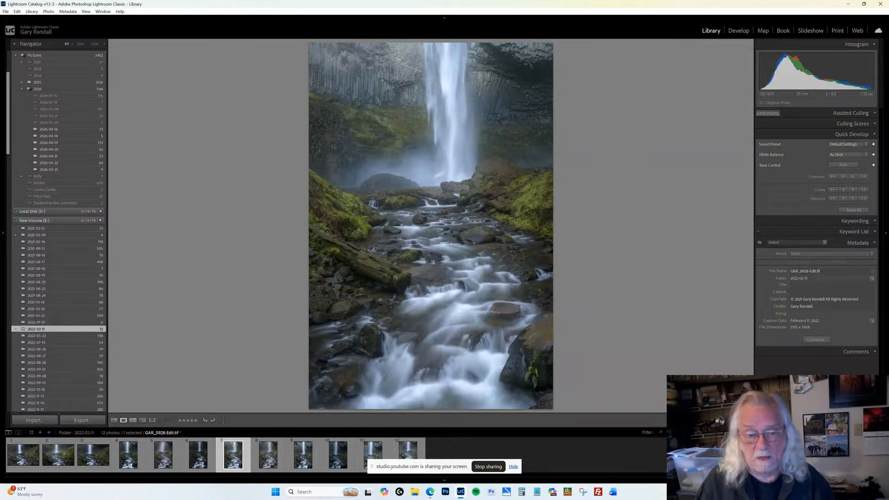
{"action": "left_click", "coordinate": [132, 460]}
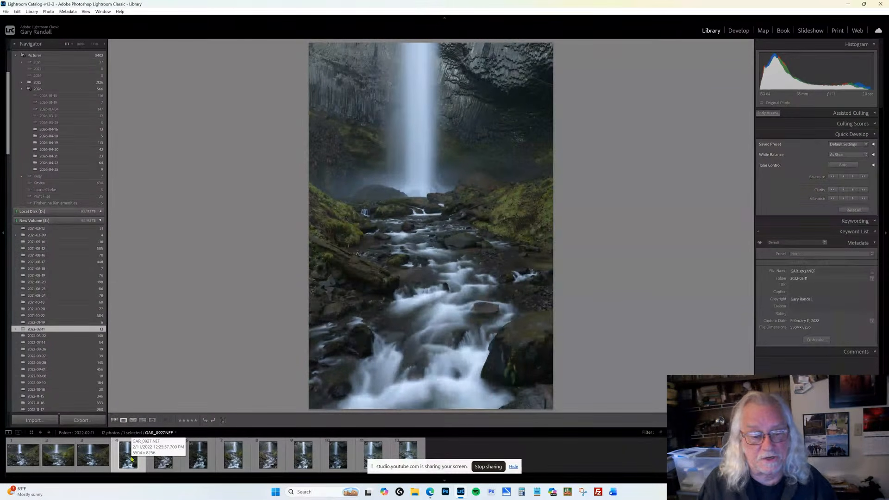
{"action": "left_click", "coordinate": [156, 459]}
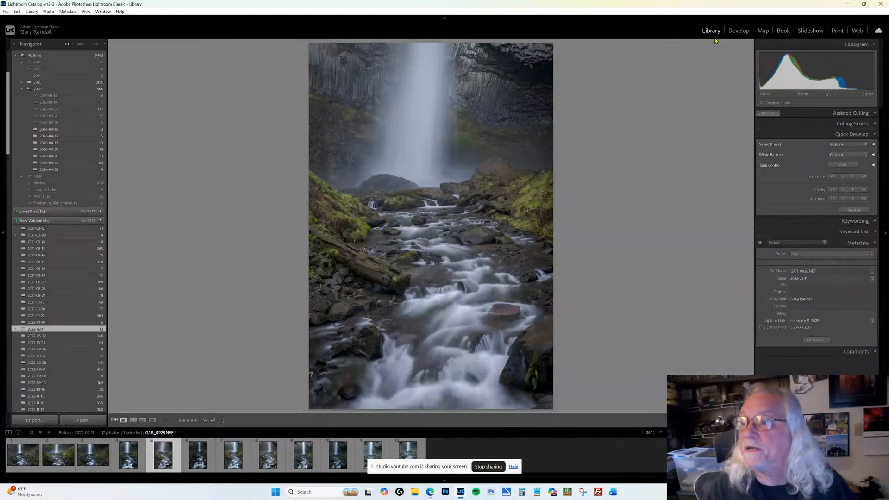
Open GAR_0928.NEF in the Develop module with its adjustments reset, and compare it with GAR_0930.NEF.
{"action": "left_click", "coordinate": [738, 30]}
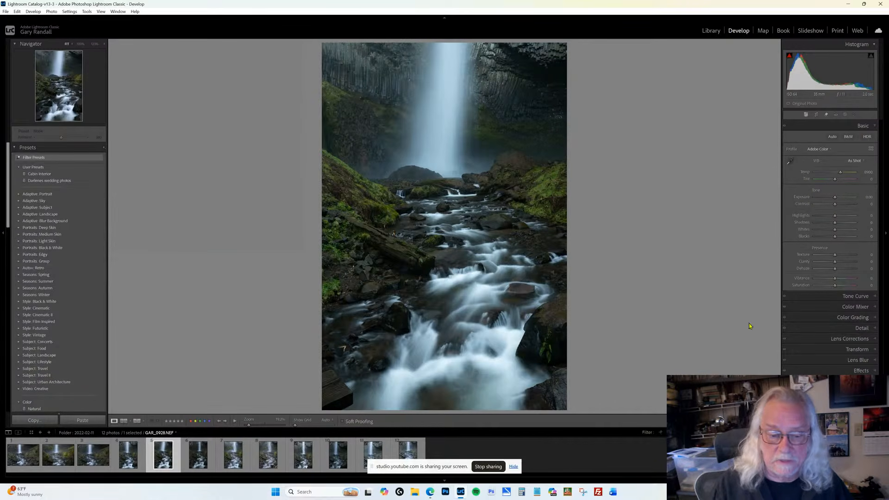
{"action": "left_click", "coordinate": [269, 456]}
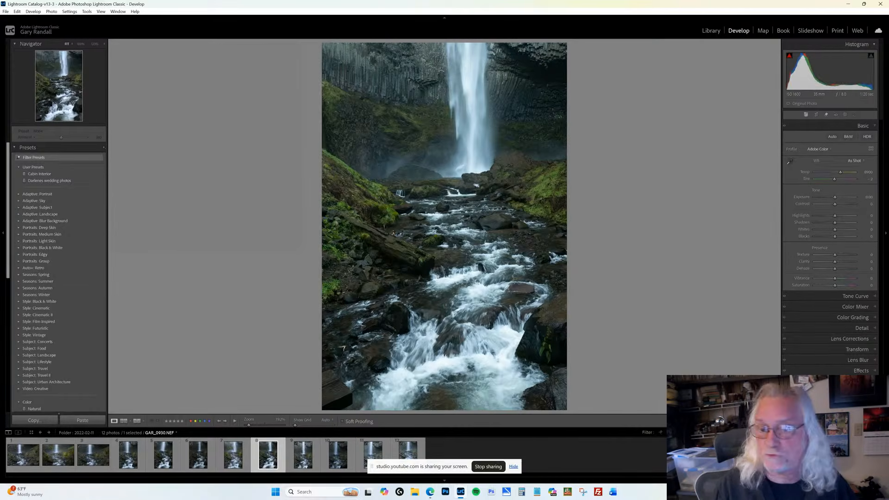
{"action": "left_click", "coordinate": [162, 458]}
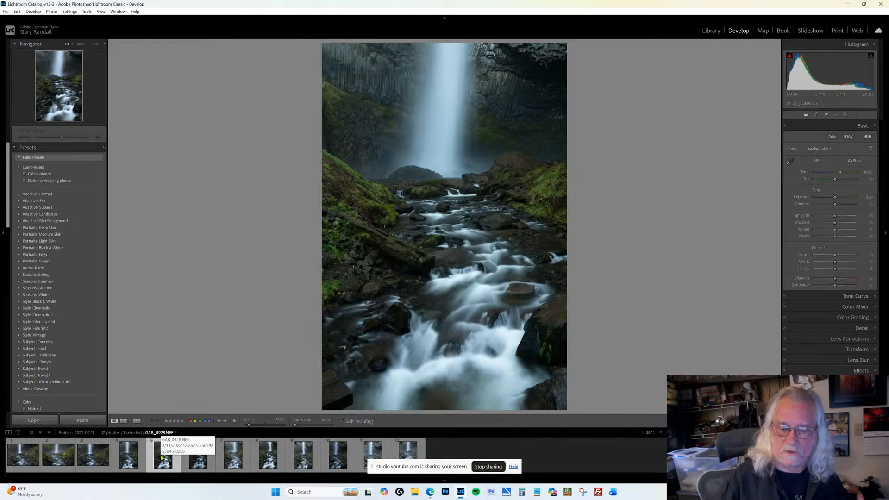
Review GAR_0928-Edit.tif and the other portrait waterfall exposures through GAR_0935.NEF, then return to GAR_0931.NEF.
{"action": "left_click", "coordinate": [199, 456]}
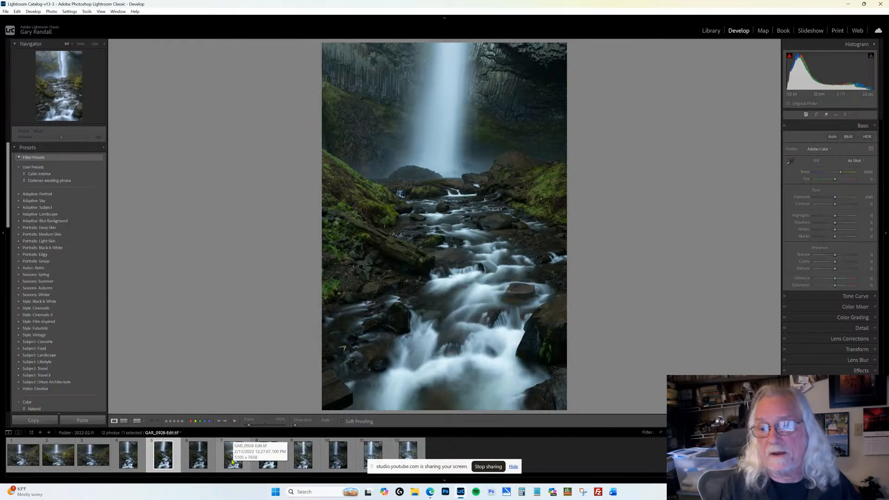
{"action": "left_click", "coordinate": [233, 459]}
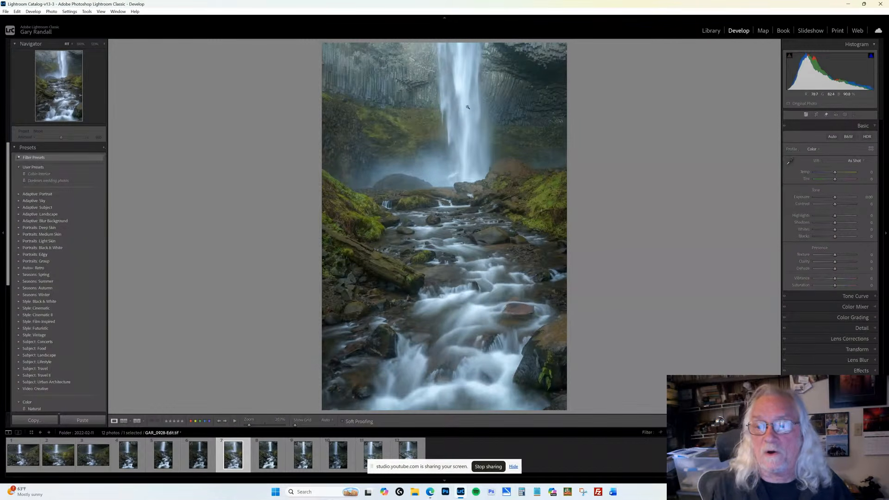
{"action": "left_click", "coordinate": [266, 452]}
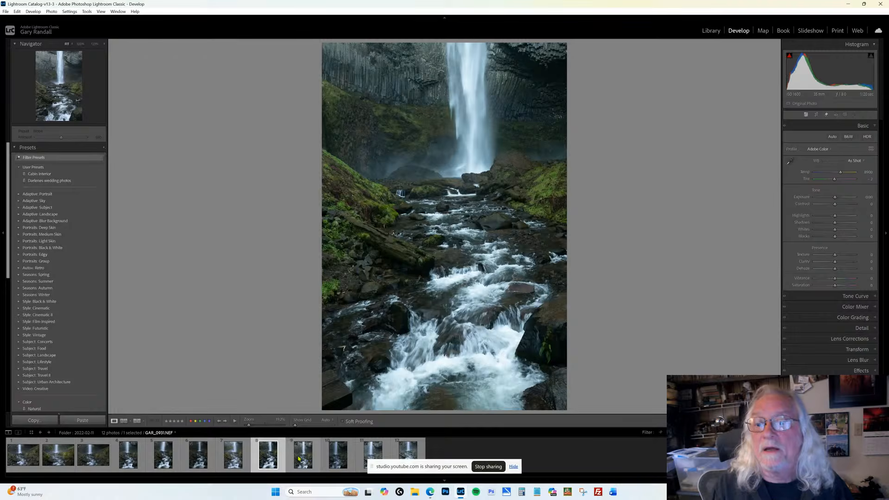
{"action": "left_click", "coordinate": [299, 458]}
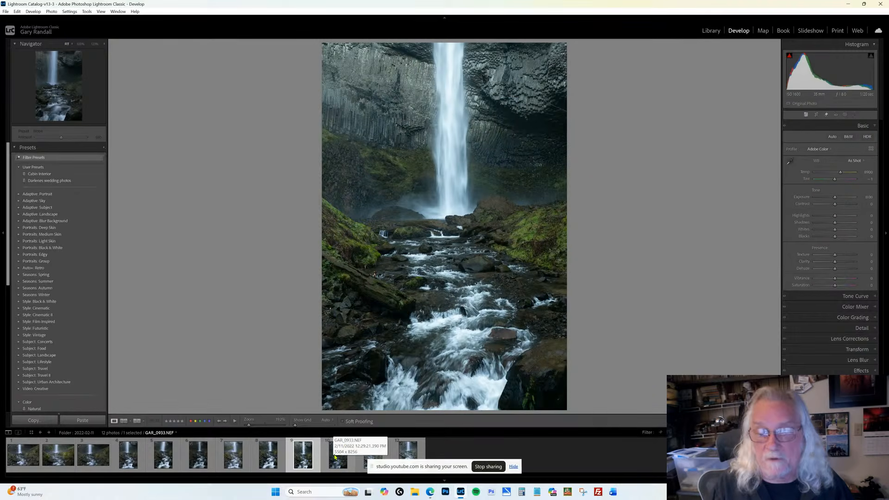
{"action": "left_click", "coordinate": [369, 452]}
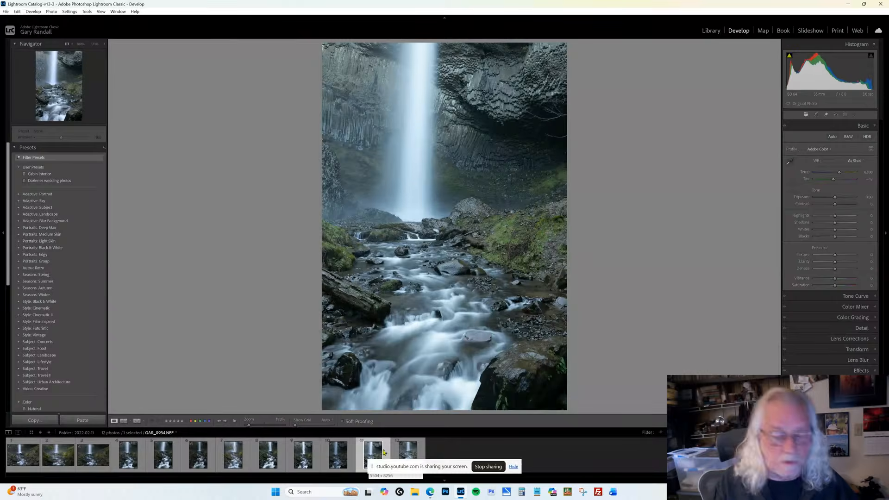
{"action": "left_click", "coordinate": [407, 453]}
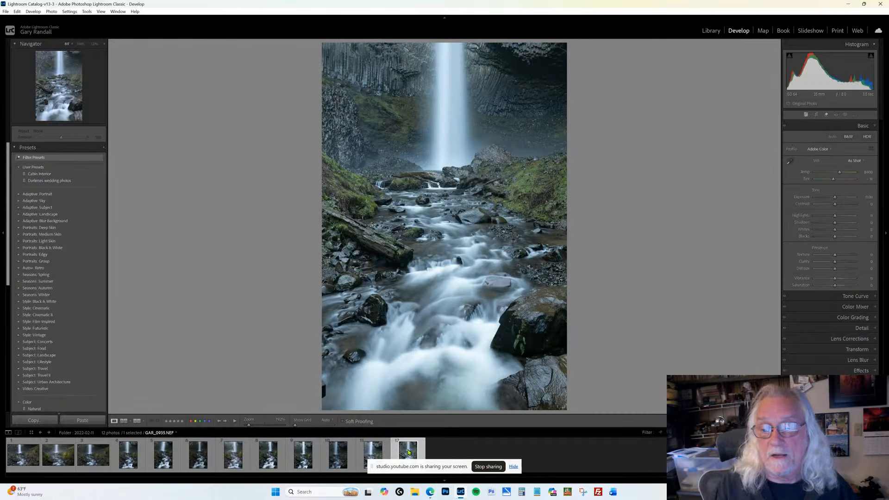
{"action": "left_click", "coordinate": [303, 454]}
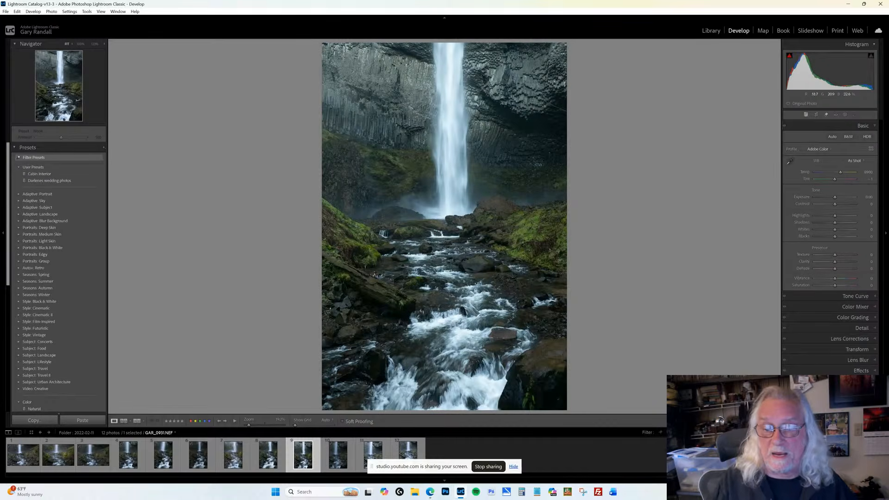
Compare the water motion in GAR_0930.NEF and GAR_0928.NEF by alternating between them, ending on GAR_0928.NEF.
{"action": "left_click", "coordinate": [266, 465]}
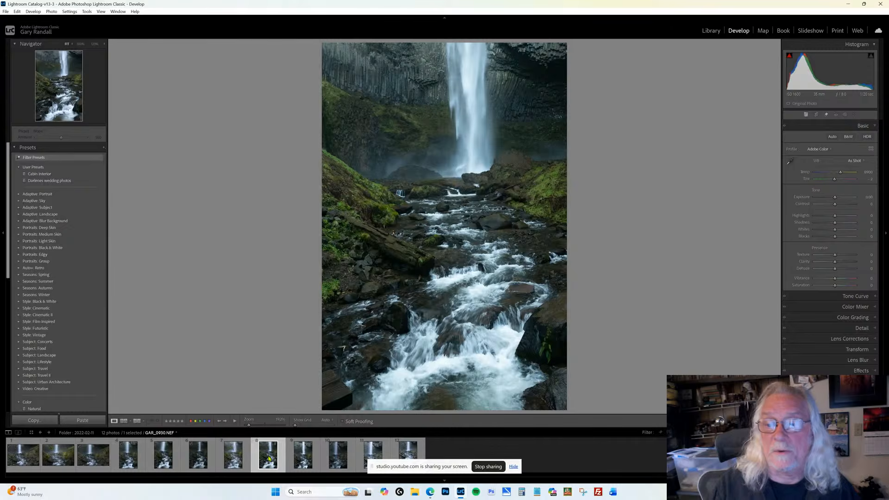
{"action": "left_click", "coordinate": [162, 463]}
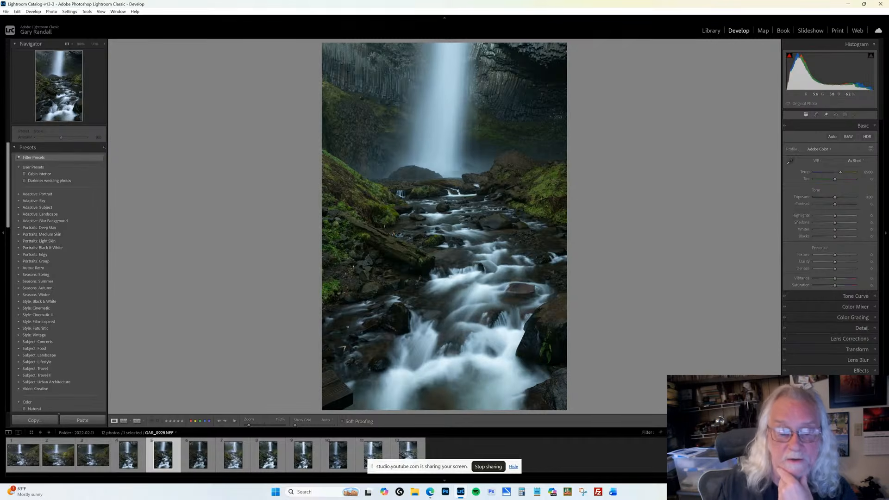
{"action": "left_click", "coordinate": [267, 458]}
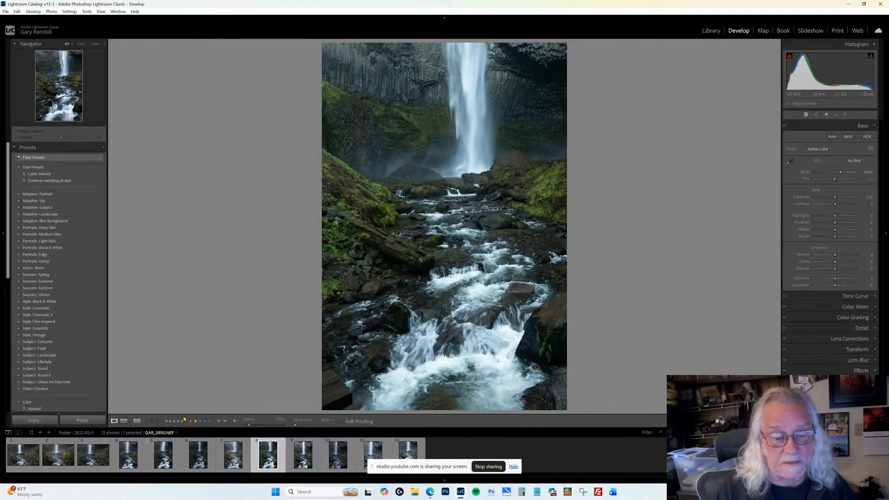
{"action": "left_click", "coordinate": [163, 458]}
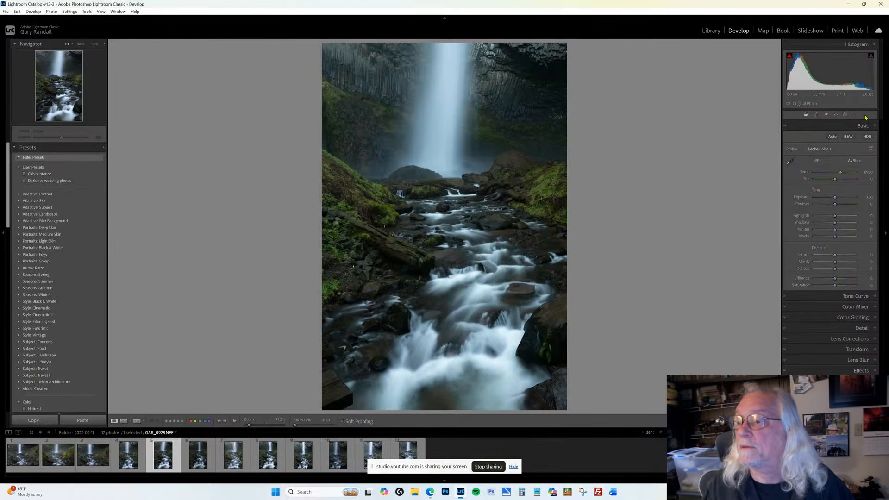
Turn on Remove Chromatic Aberration and Enable Profile Corrections for GAR_0928.NEF.
{"action": "left_click", "coordinate": [856, 341]}
{"action": "left_click", "coordinate": [814, 200]}
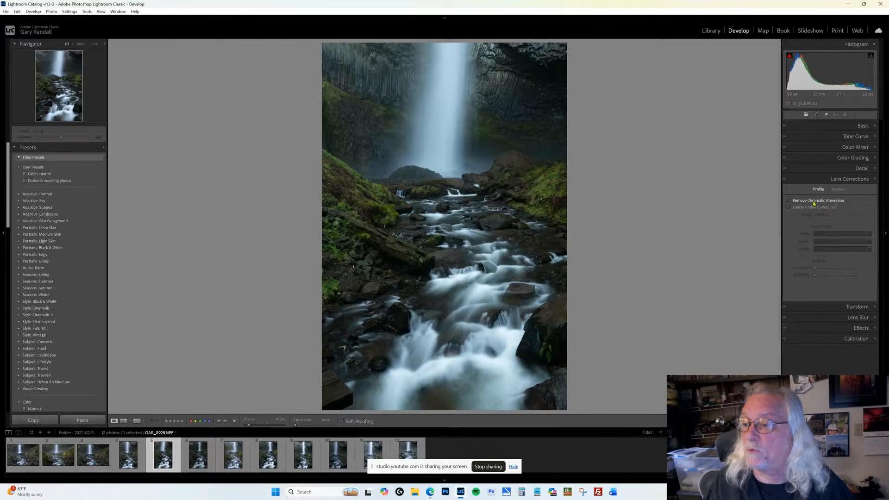
{"action": "left_click", "coordinate": [814, 207]}
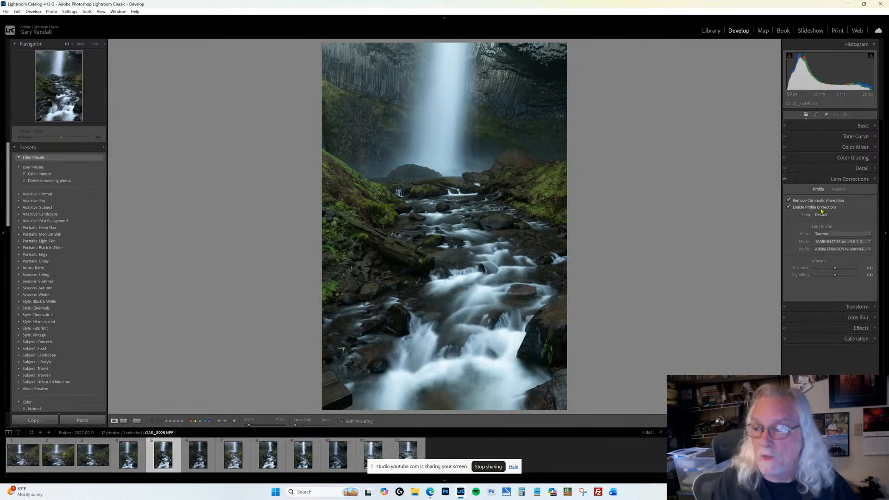
Compare the photo with and without Enable Profile Corrections, leaving the lens profile corrections turned on.
{"action": "left_click", "coordinate": [790, 208]}
{"action": "left_click", "coordinate": [789, 208]}
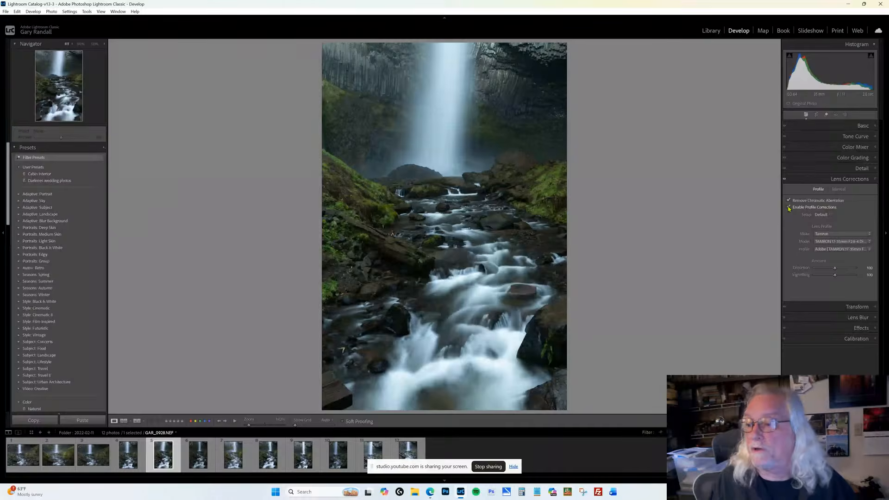
{"action": "left_click", "coordinate": [789, 207]}
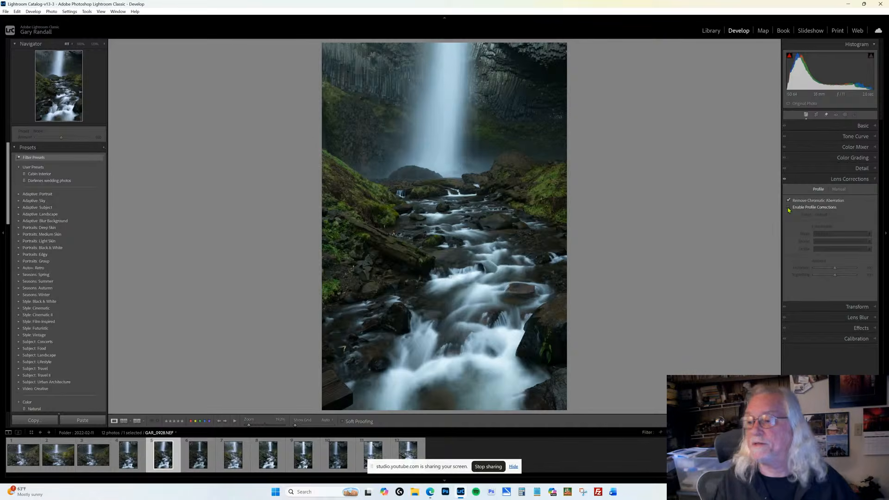
{"action": "left_click", "coordinate": [789, 208]}
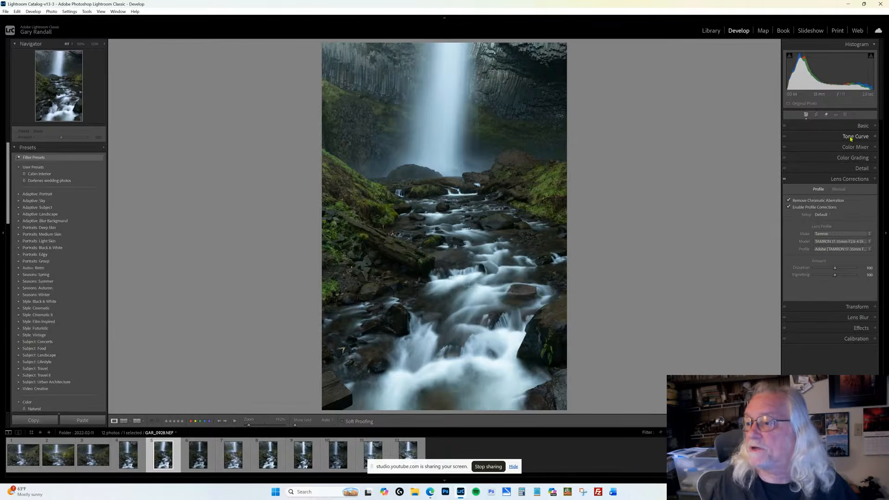
Compare the Adobe Neutral and Adobe Color profiles on the photo, and set the profile to Adobe Neutral.
{"action": "left_click", "coordinate": [872, 126]}
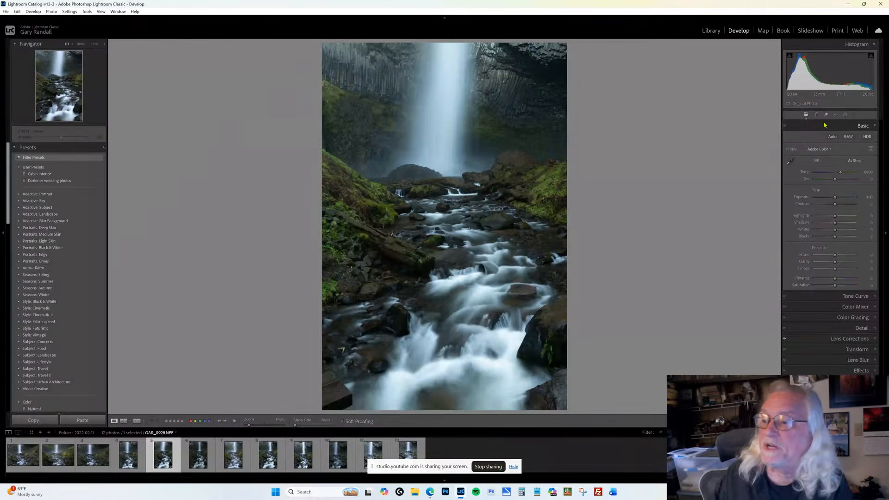
{"action": "left_click", "coordinate": [827, 149]}
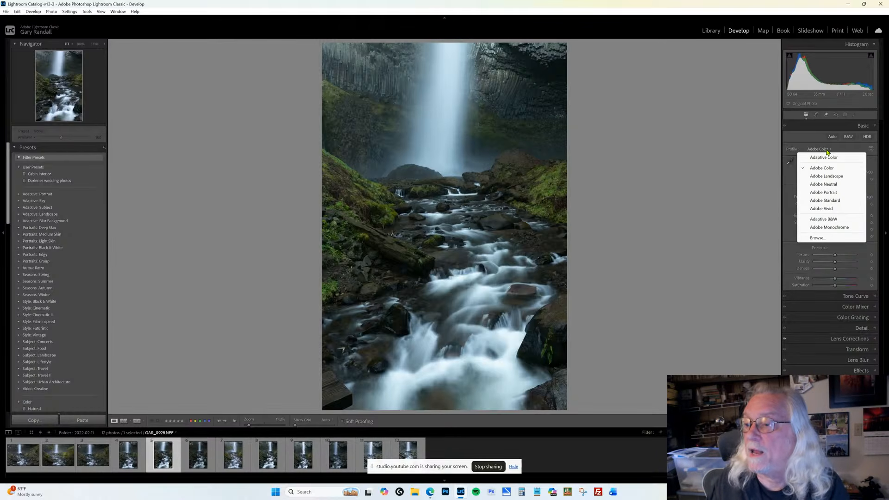
{"action": "left_click", "coordinate": [832, 185]}
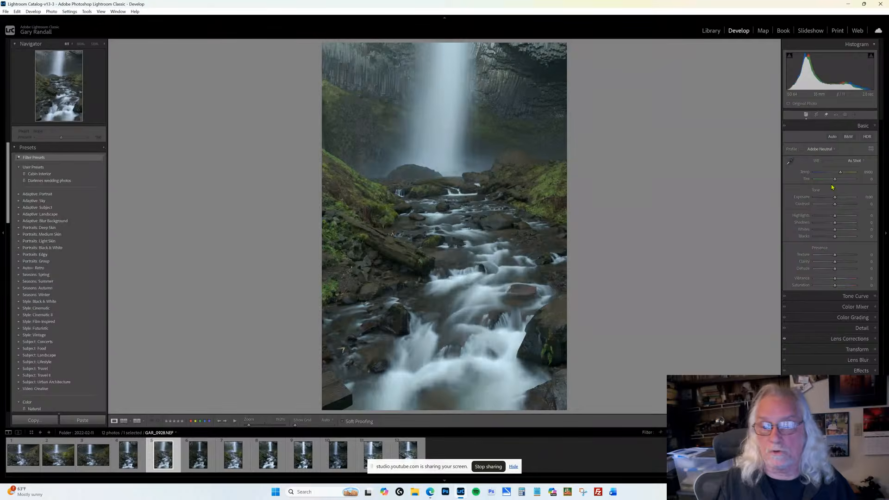
{"action": "left_click", "coordinate": [827, 151]}
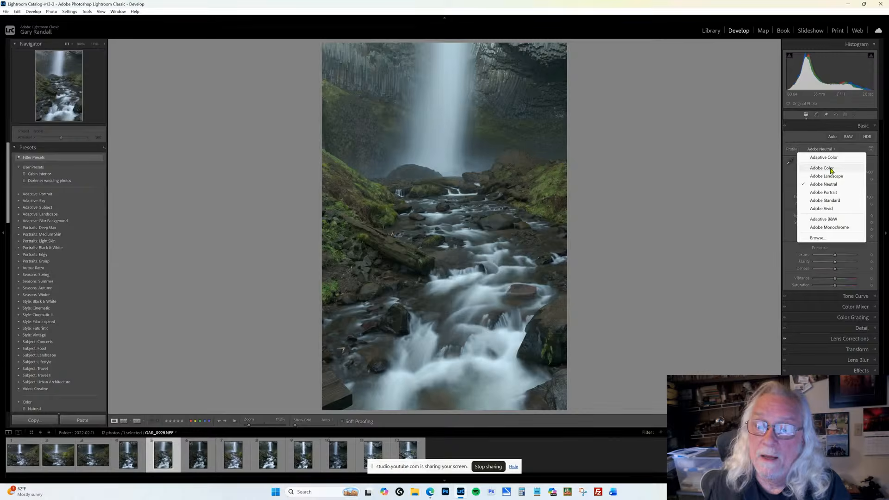
{"action": "left_click", "coordinate": [831, 170]}
{"action": "left_click", "coordinate": [824, 150]}
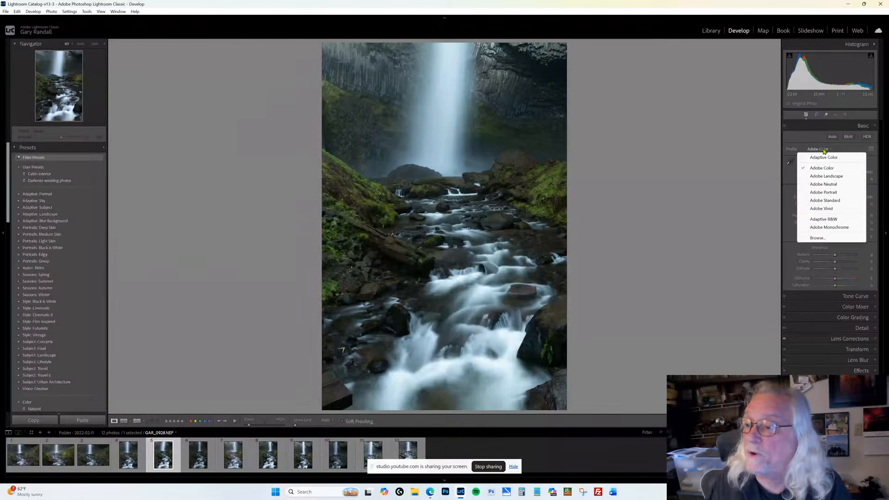
{"action": "left_click", "coordinate": [827, 184]}
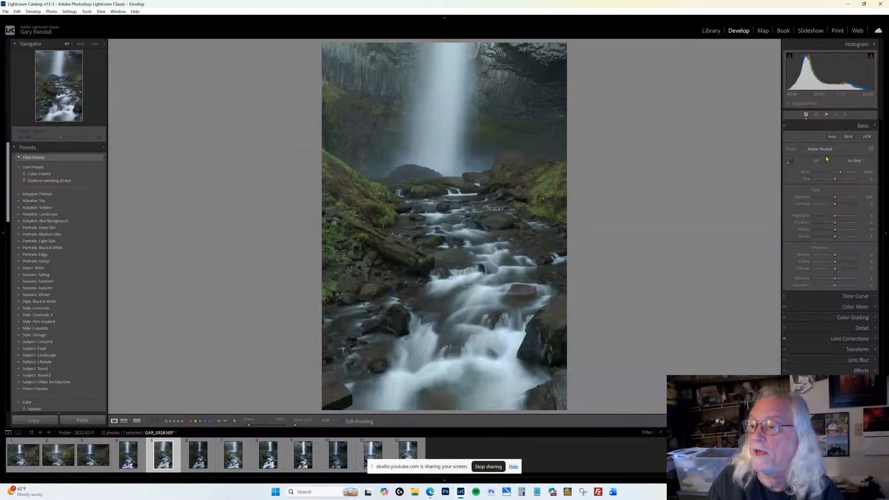
Try the Auto, Daylight, Cloudy, Shade and Tungsten white balance presets, then restore As Shot.
{"action": "left_click", "coordinate": [856, 160]}
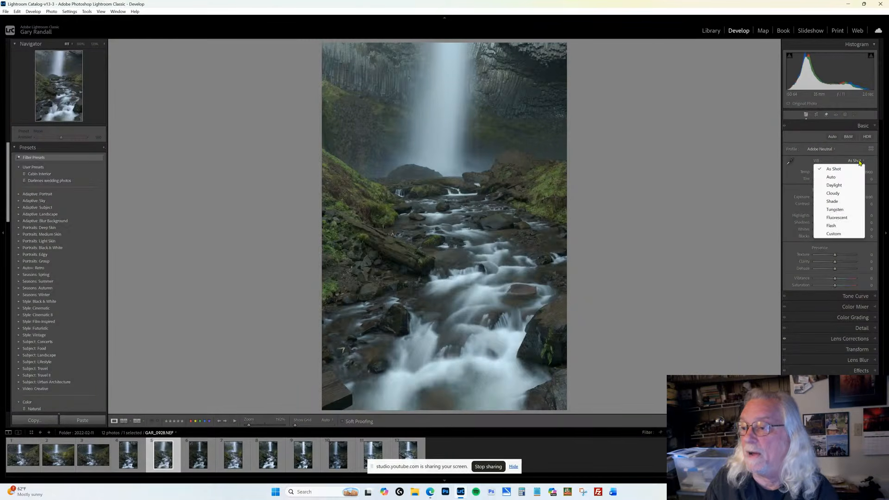
{"action": "left_click", "coordinate": [839, 177]}
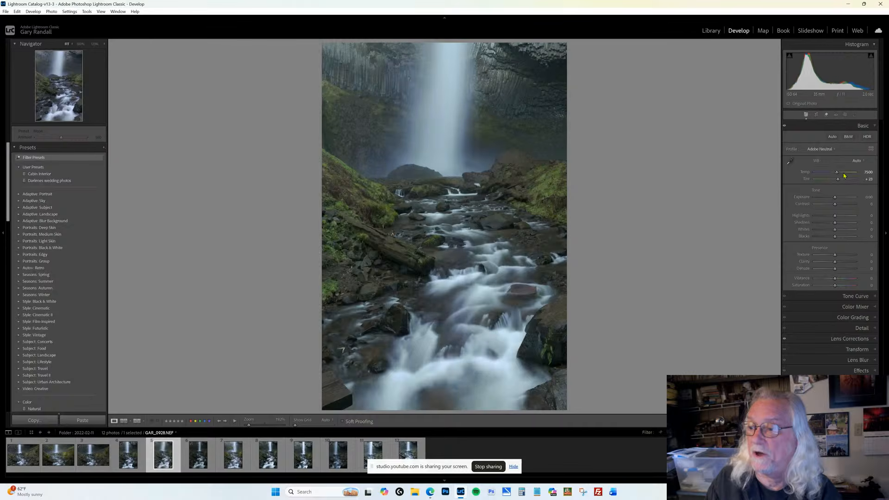
{"action": "left_click", "coordinate": [858, 162]}
{"action": "left_click", "coordinate": [839, 185]}
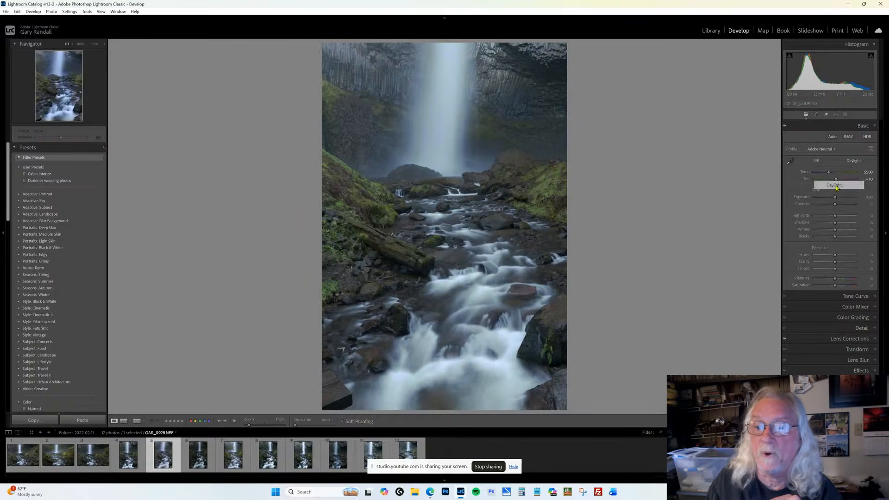
{"action": "left_click", "coordinate": [857, 162]}
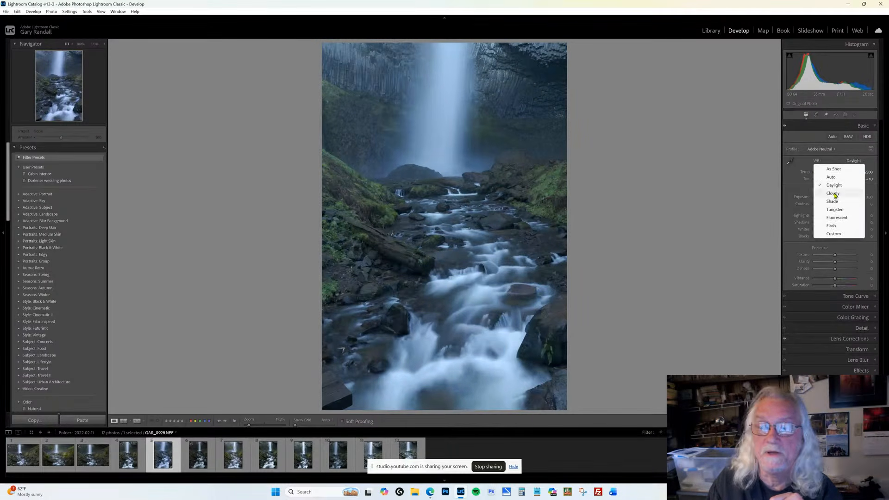
{"action": "left_click", "coordinate": [837, 192]}
{"action": "left_click", "coordinate": [856, 161]}
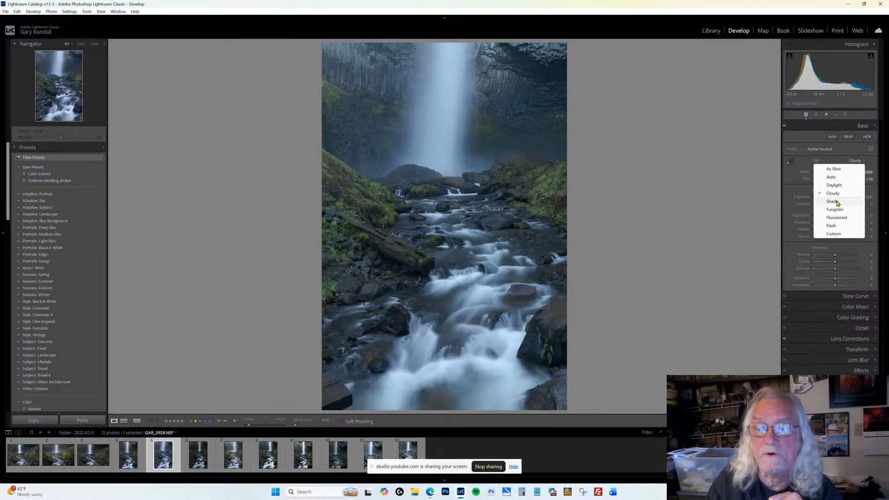
{"action": "left_click", "coordinate": [837, 200]}
{"action": "left_click", "coordinate": [856, 161]}
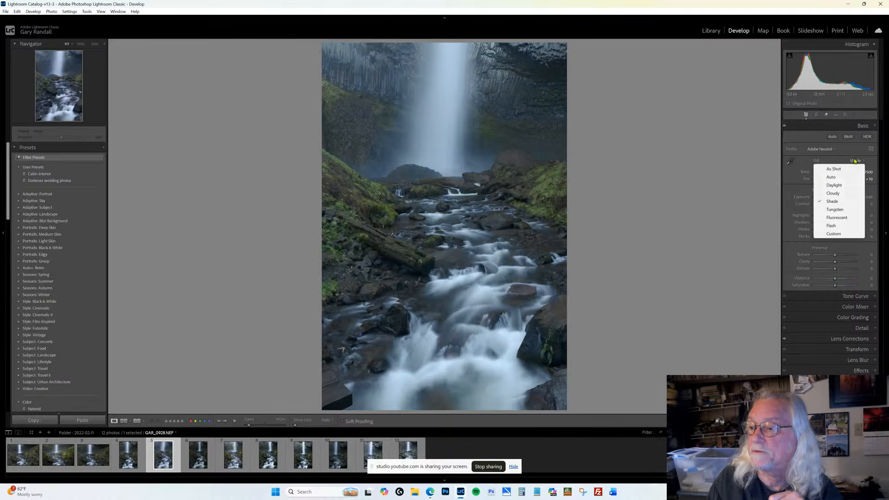
{"action": "left_click", "coordinate": [837, 208]}
{"action": "left_click", "coordinate": [856, 162]}
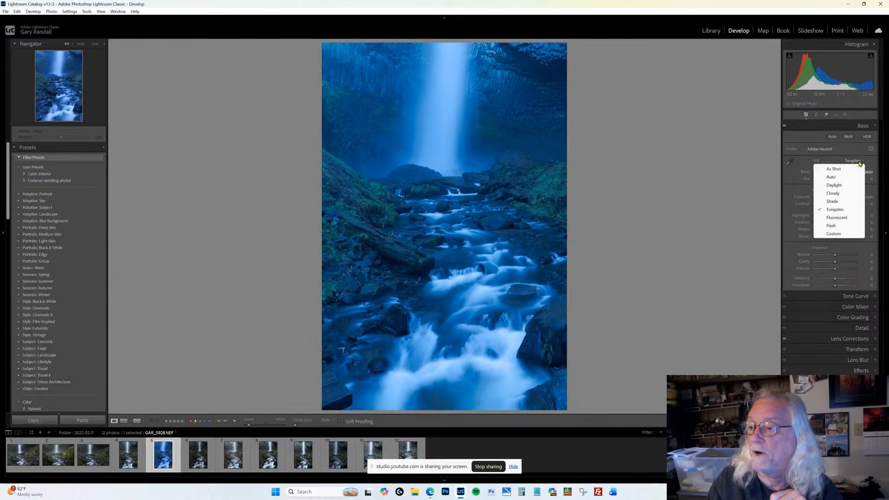
{"action": "left_click", "coordinate": [842, 169]}
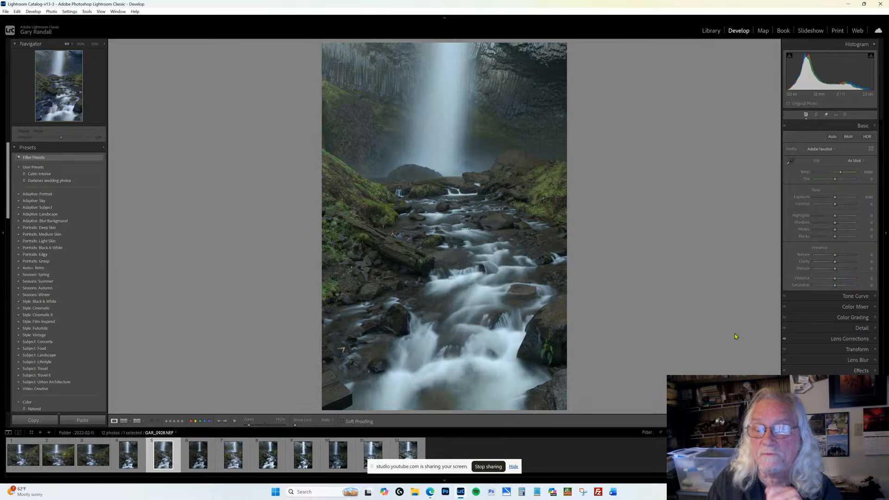
Sample neutral targets in the water and rocks with the White Balance Selector, ending on the upper cliff, then set Temp to 9471.
{"action": "left_click", "coordinate": [791, 163]}
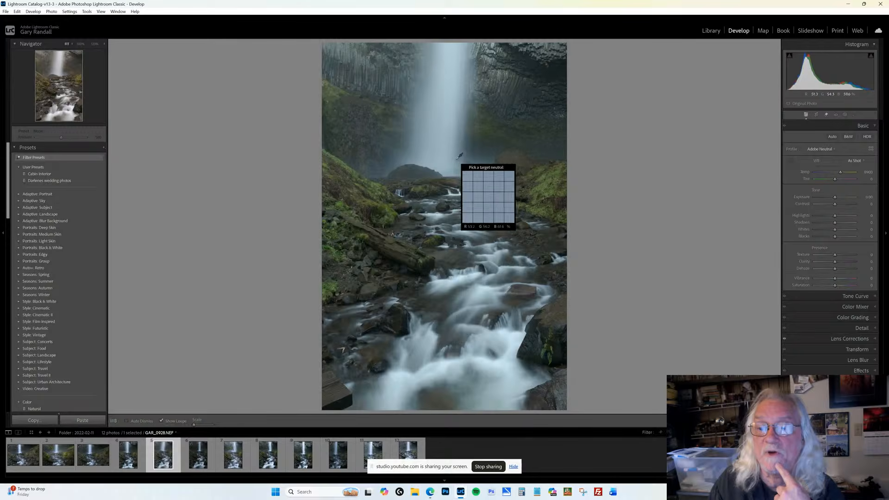
{"action": "left_click", "coordinate": [452, 164]}
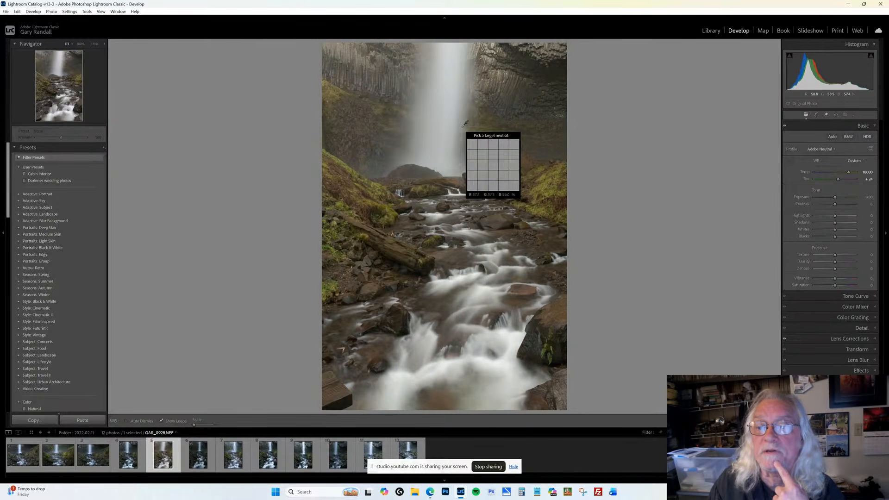
{"action": "left_click", "coordinate": [462, 127]}
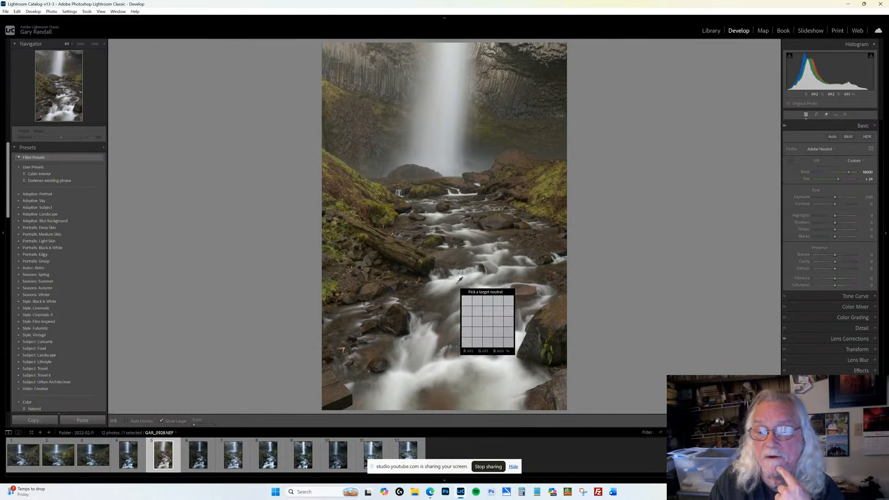
{"action": "left_click", "coordinate": [442, 282]}
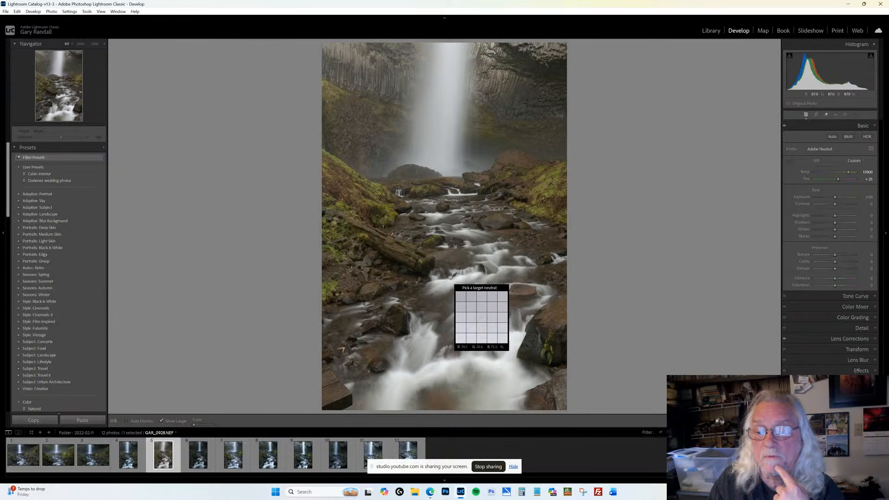
{"action": "left_click", "coordinate": [453, 283]}
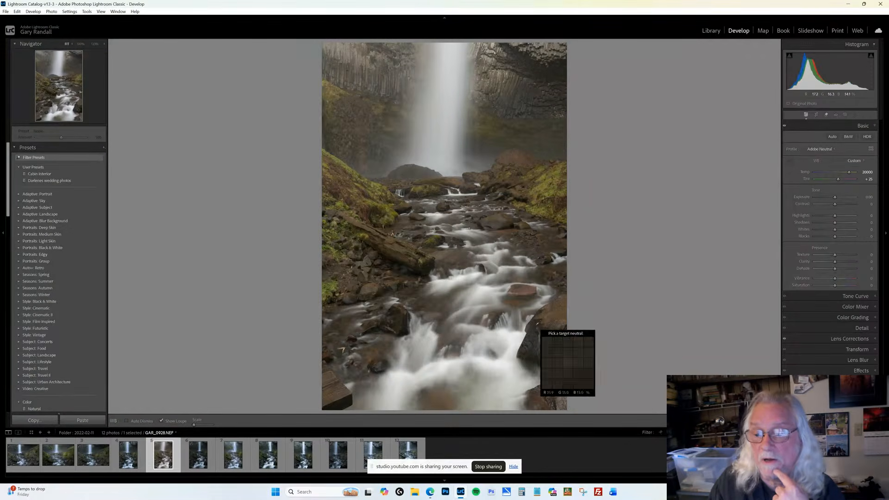
{"action": "left_click", "coordinate": [549, 286]}
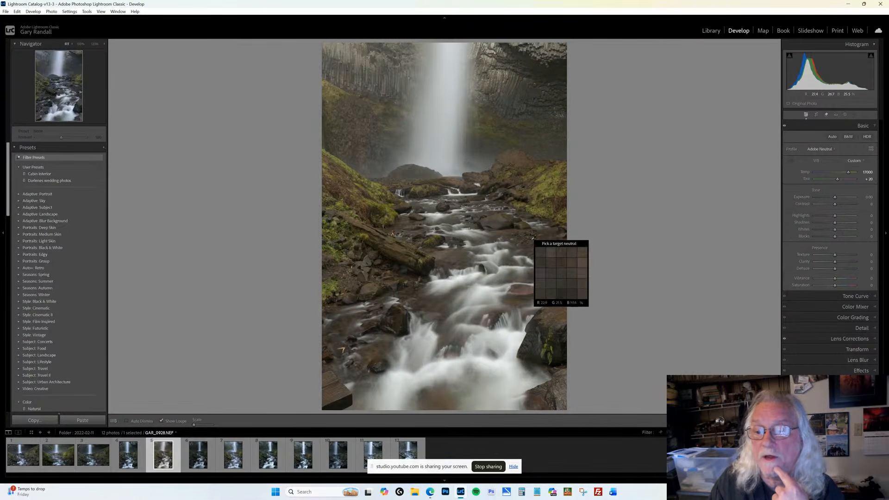
{"action": "left_click", "coordinate": [350, 57]}
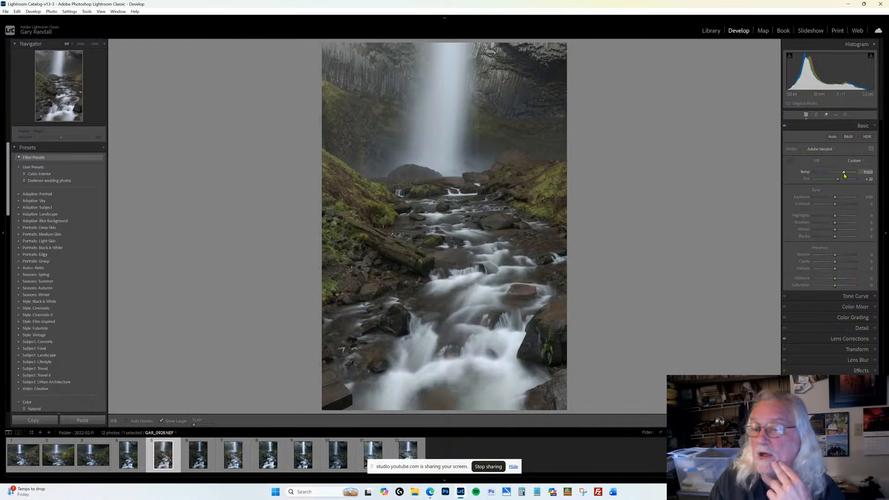
{"action": "left_click_drag", "start_coordinate": [845, 175], "coordinate": [842, 176]}
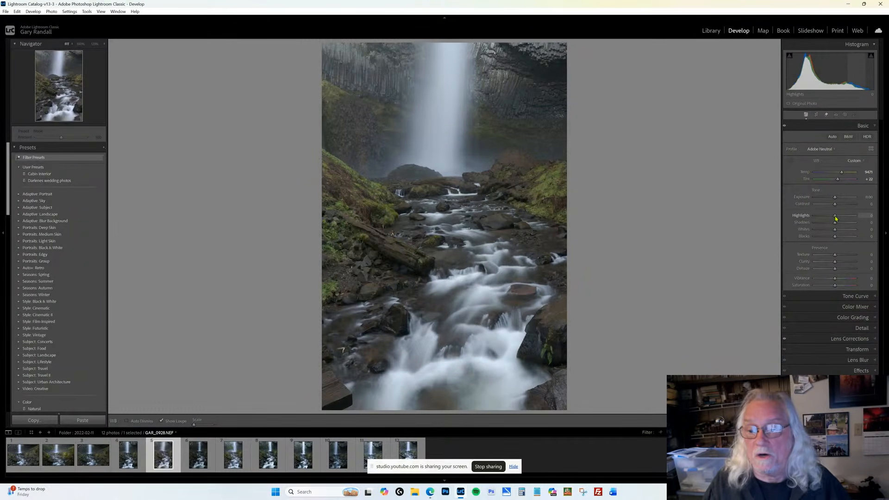
Lower Highlights to -87 and exit the White Balance Selector.
{"action": "left_click_drag", "start_coordinate": [836, 216], "coordinate": [818, 229]}
{"action": "key", "text": "w"}
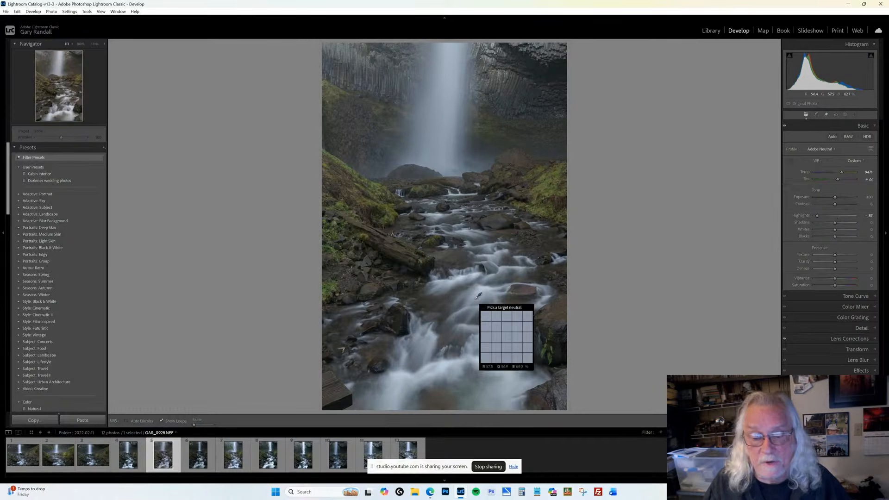
{"action": "key", "text": "Escape"}
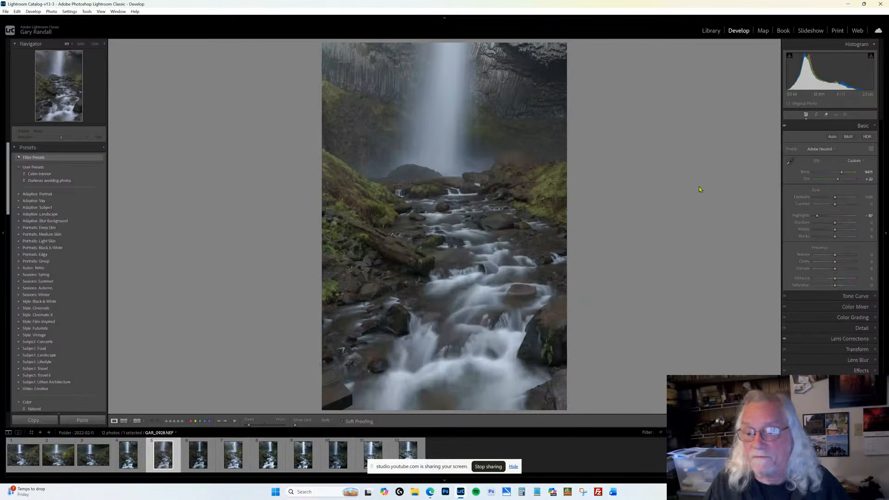
Examine the stream's whitewater up close, compare it with Highlights raised to -21, then set Highlights to -100.
{"action": "left_click", "coordinate": [498, 301]}
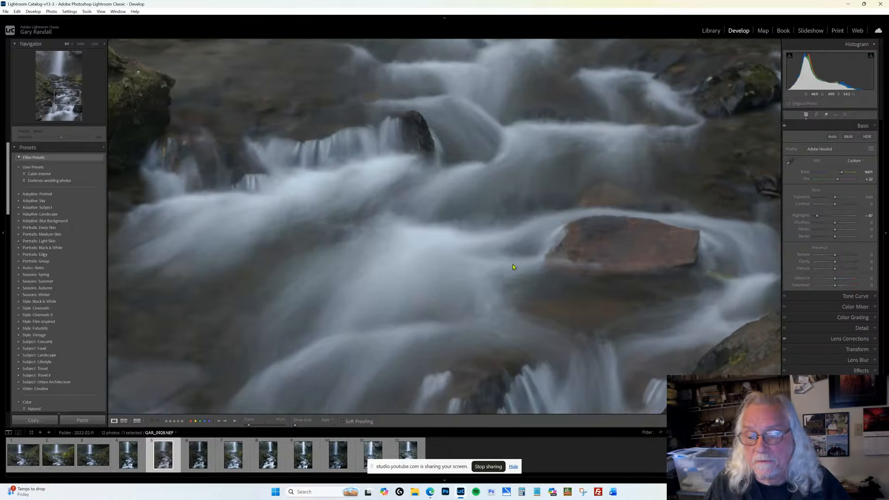
{"action": "left_click", "coordinate": [505, 317]}
{"action": "left_click", "coordinate": [437, 397]}
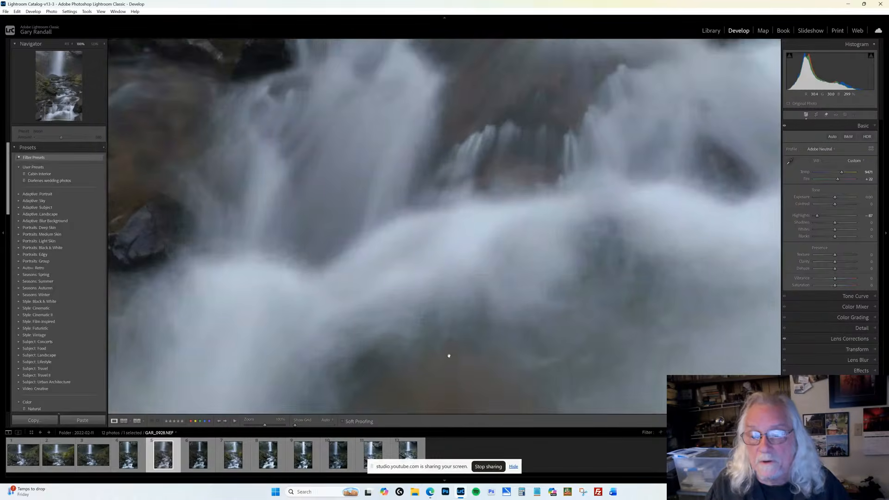
{"action": "left_click_drag", "start_coordinate": [448, 357], "coordinate": [720, 369]}
{"action": "left_click_drag", "start_coordinate": [519, 308], "coordinate": [374, 394]}
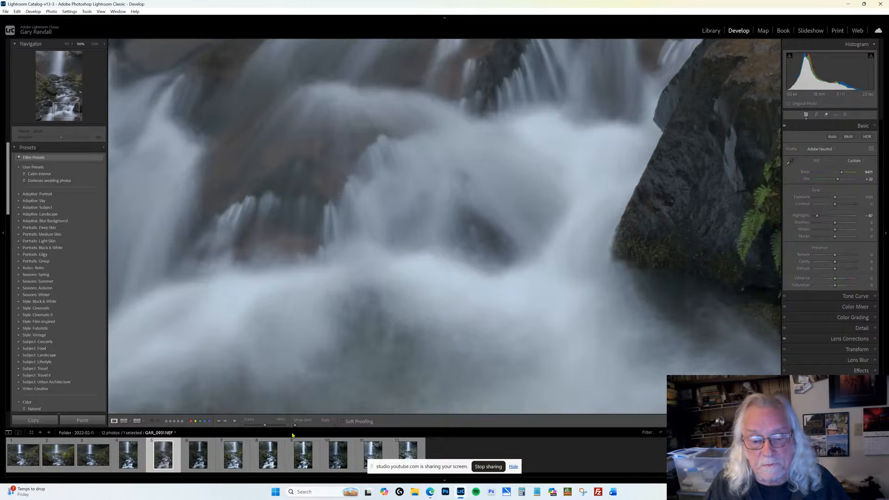
{"action": "mouse_move", "coordinate": [265, 427]}
{"action": "left_mouse_down"}
{"action": "mouse_move", "coordinate": [248, 425]}
{"action": "mouse_move", "coordinate": [253, 431]}
{"action": "left_mouse_up"}
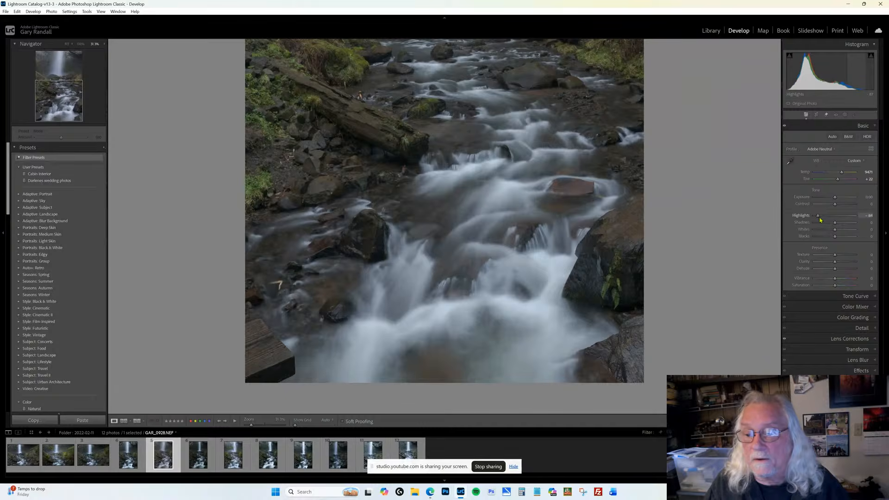
{"action": "mouse_move", "coordinate": [818, 216]}
{"action": "left_mouse_down"}
{"action": "mouse_move", "coordinate": [843, 225]}
{"action": "mouse_move", "coordinate": [824, 225]}
{"action": "mouse_move", "coordinate": [833, 226]}
{"action": "left_mouse_up"}
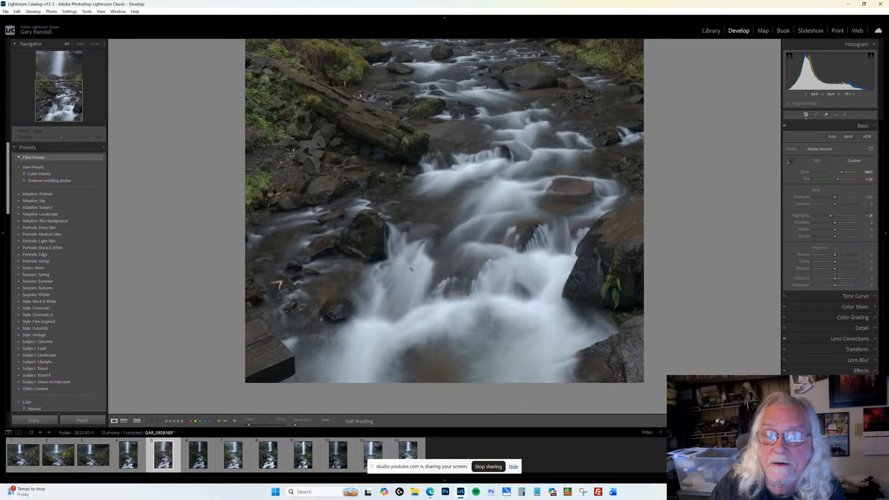
{"action": "left_click", "coordinate": [408, 286]}
{"action": "left_click", "coordinate": [426, 343]}
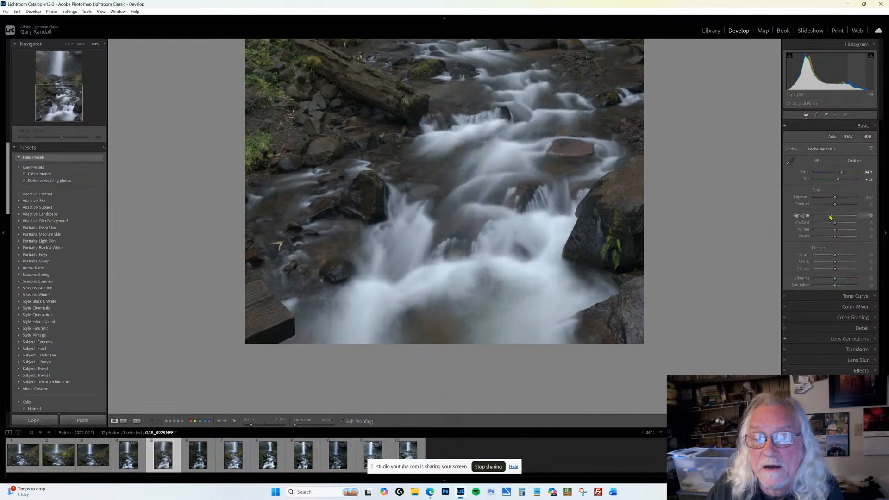
{"action": "left_click_drag", "start_coordinate": [831, 217], "coordinate": [813, 221]}
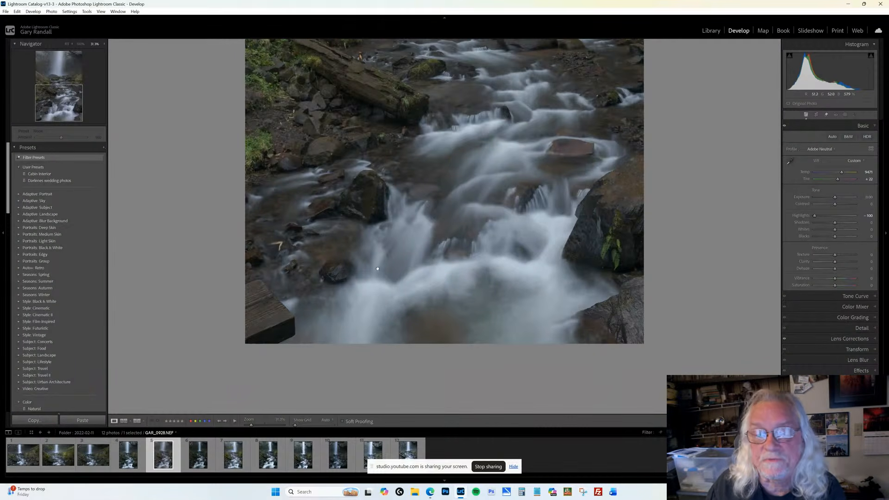
{"action": "left_click", "coordinate": [462, 294]}
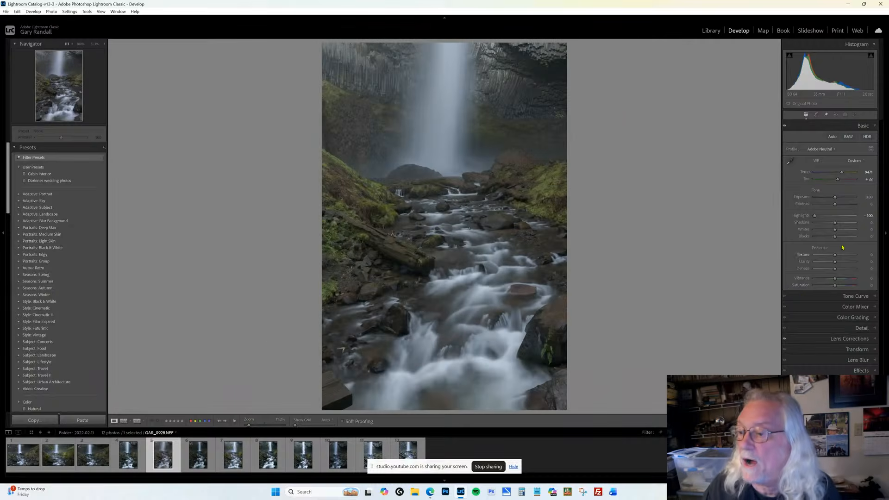
Try raising Shadows to +94 and examine the streambed and rocks up close.
{"action": "left_click_drag", "start_coordinate": [835, 223], "coordinate": [855, 227]}
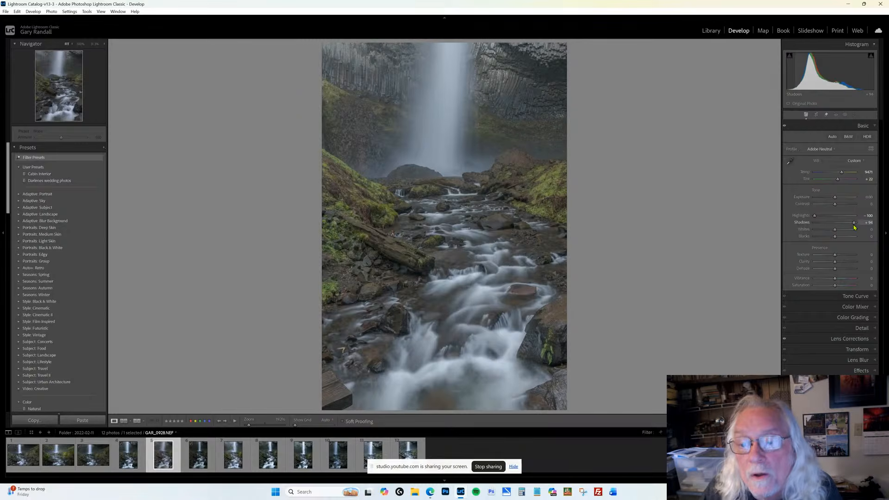
{"action": "left_click", "coordinate": [447, 295]}
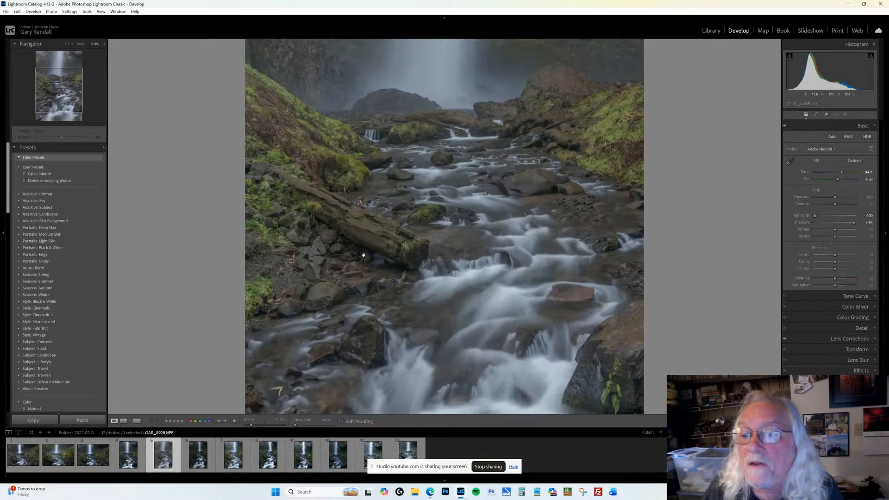
{"action": "scroll", "coordinate": [366, 260], "scroll_direction": "down", "scroll_amount": 2}
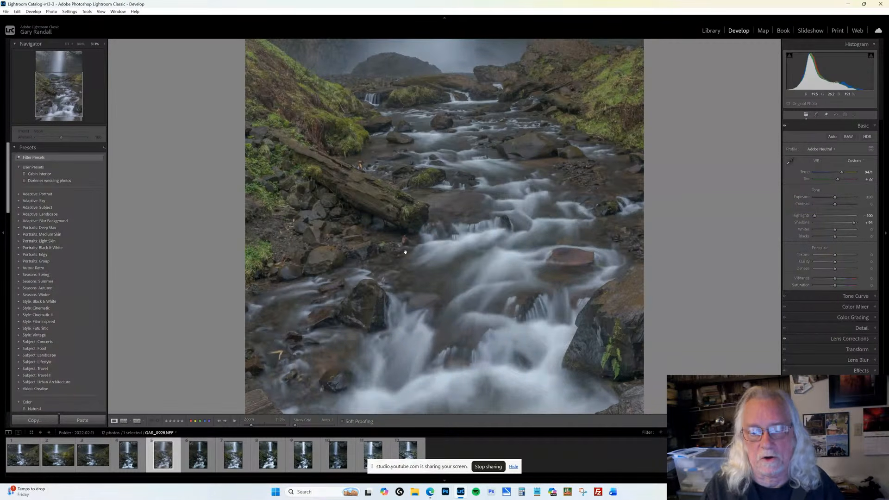
{"action": "left_click", "coordinate": [410, 225]}
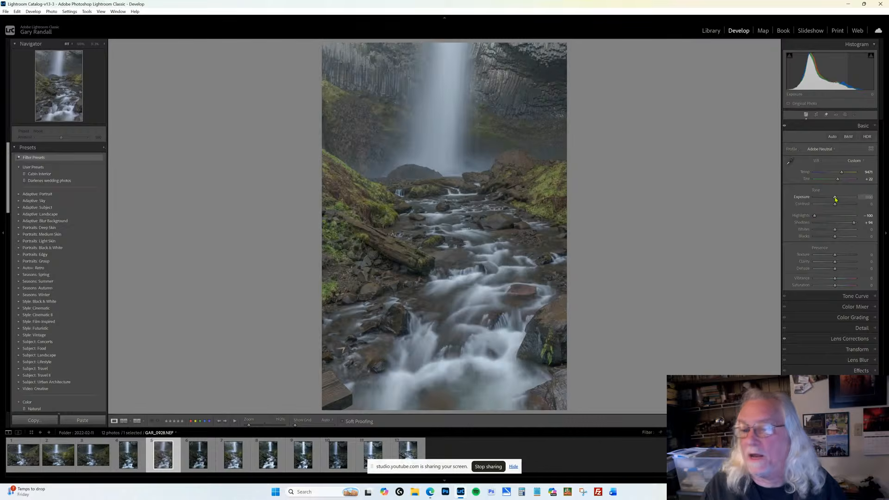
Lower Exposure to -0.37 and set Shadows to +79.
{"action": "left_click_drag", "start_coordinate": [836, 200], "coordinate": [835, 201]}
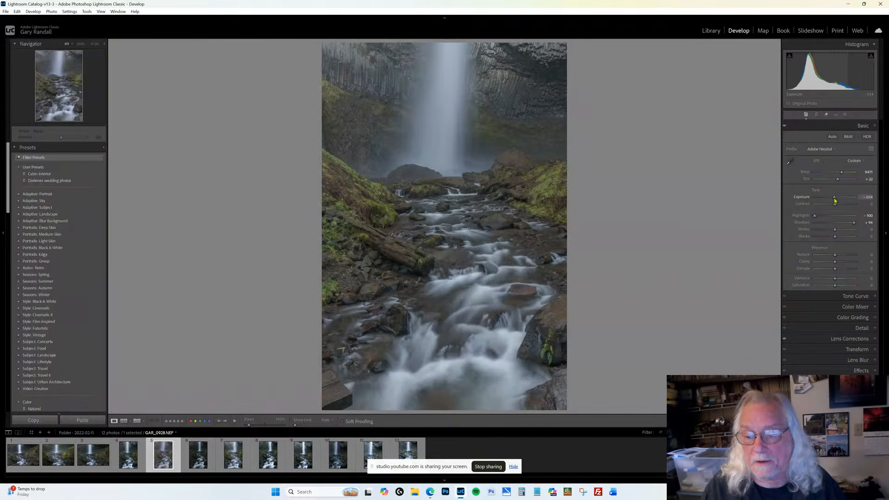
{"action": "left_click_drag", "start_coordinate": [835, 200], "coordinate": [833, 200]}
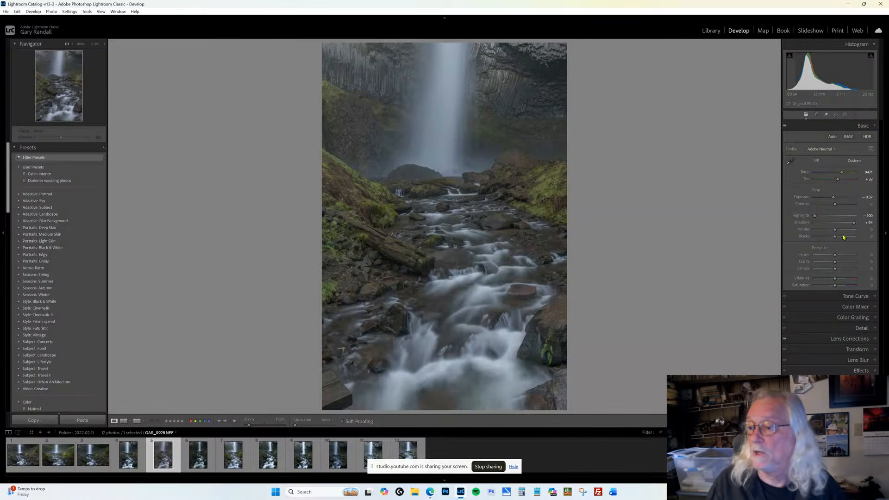
{"action": "left_click_drag", "start_coordinate": [855, 223], "coordinate": [852, 228]}
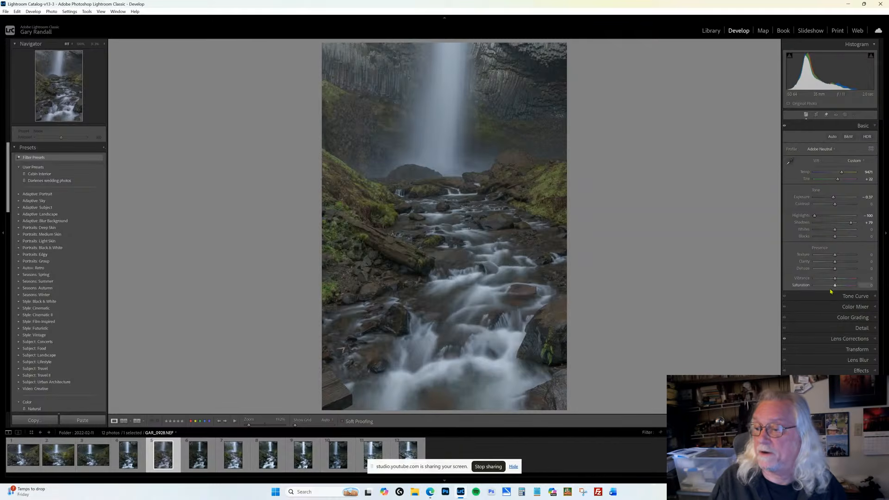
Add gentle contrast with the parametric Tone Curve, raising Highlights and Lights slightly and lowering Shadows slightly.
{"action": "left_click", "coordinate": [856, 297]}
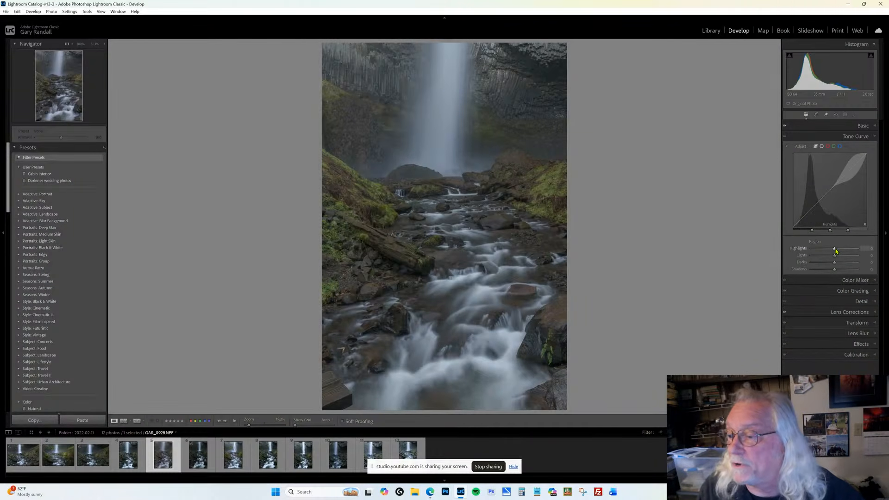
{"action": "left_click_drag", "start_coordinate": [836, 250], "coordinate": [839, 265]}
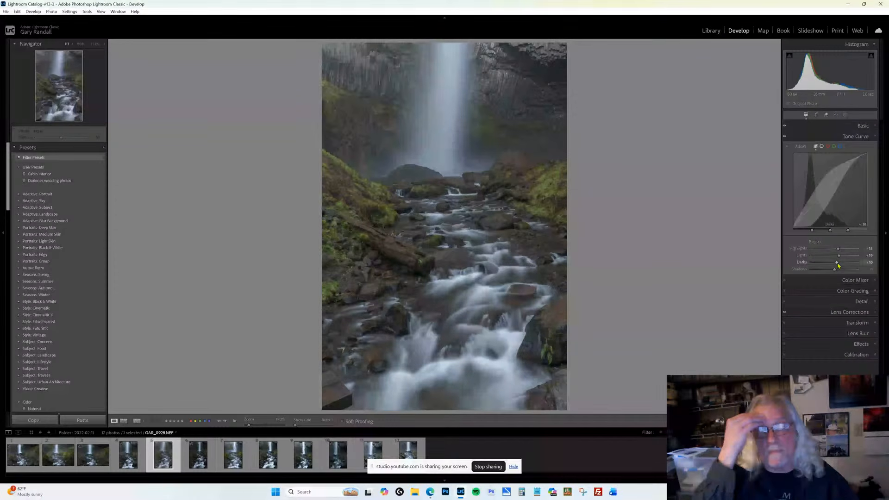
{"action": "left_click_drag", "start_coordinate": [835, 269], "coordinate": [834, 274]}
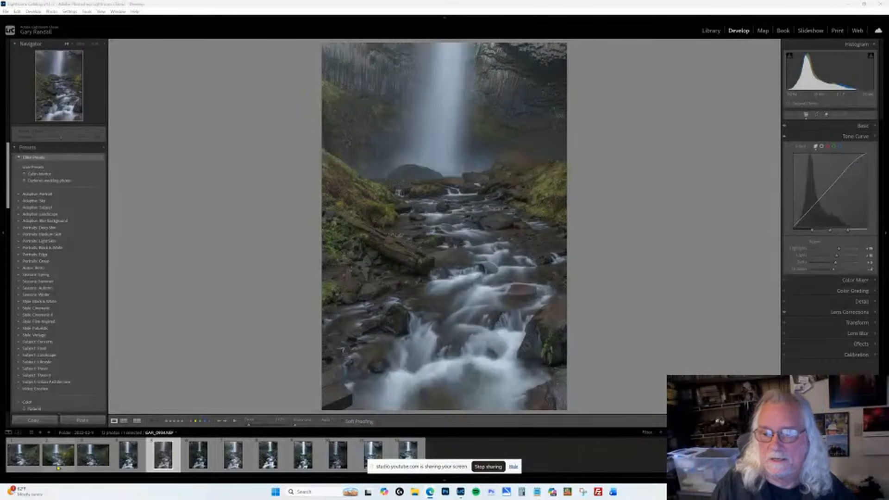
{"action": "left_click", "coordinate": [876, 137]}
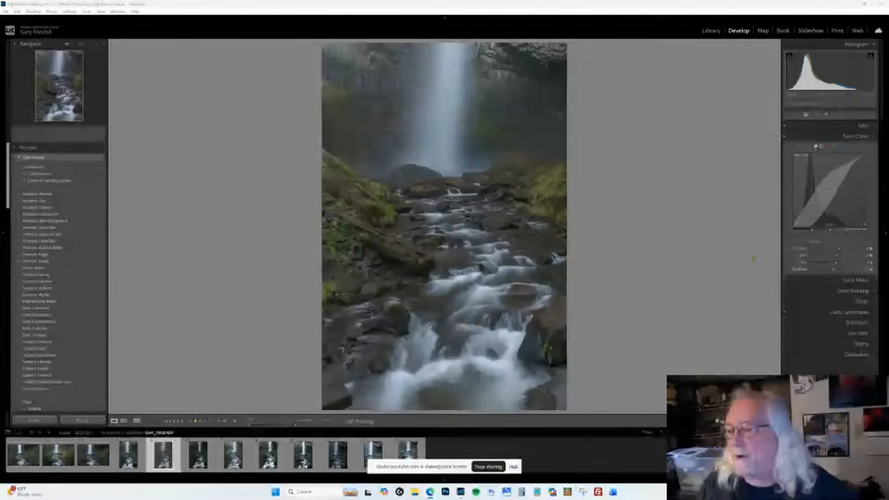
{"action": "left_click", "coordinate": [873, 137]}
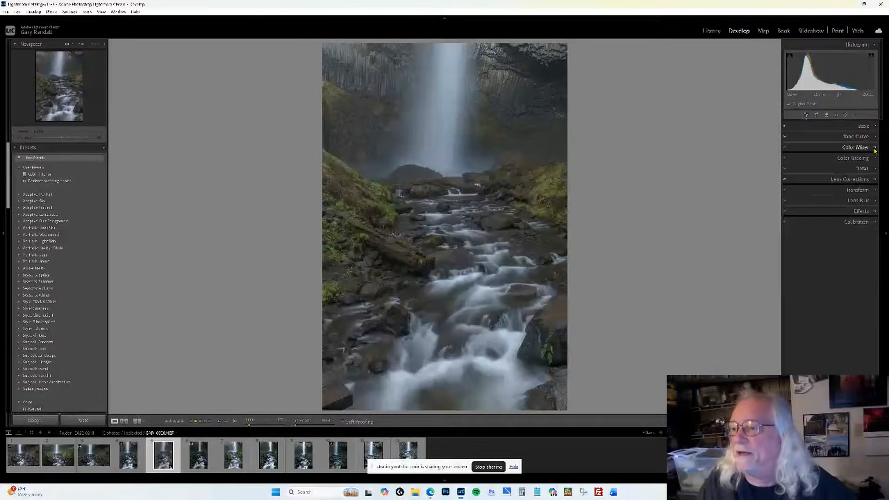
Try strong Saturation and Vibrance boosts on the whole photo, then reset both to 0.
{"action": "left_click", "coordinate": [876, 148]}
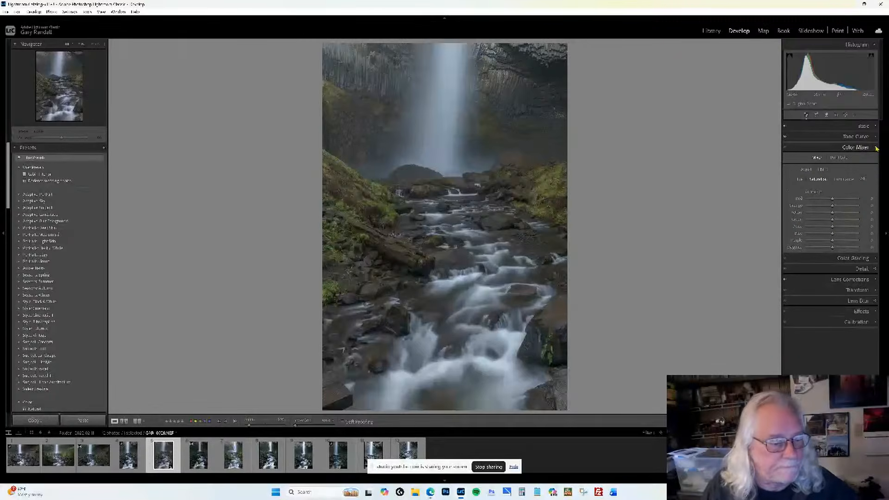
{"action": "left_click", "coordinate": [876, 148]}
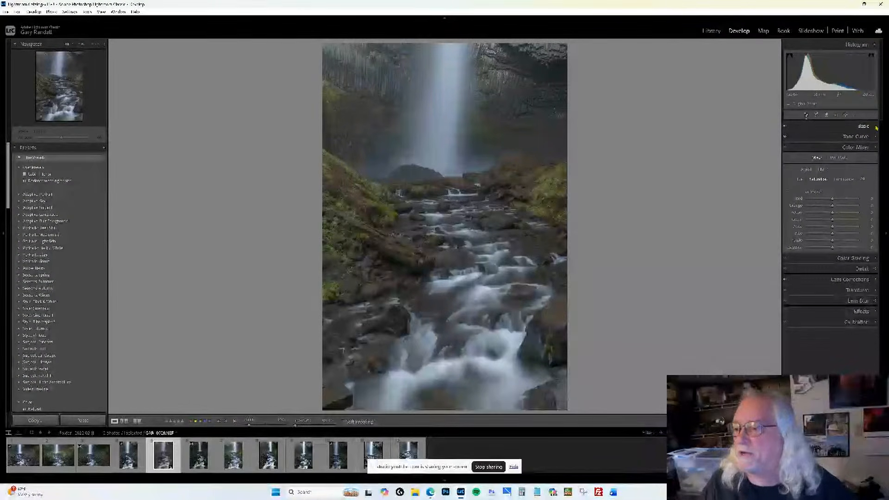
{"action": "left_click", "coordinate": [862, 126]}
{"action": "left_click_drag", "start_coordinate": [835, 286], "coordinate": [852, 291]}
{"action": "double_click", "coordinate": [852, 291]}
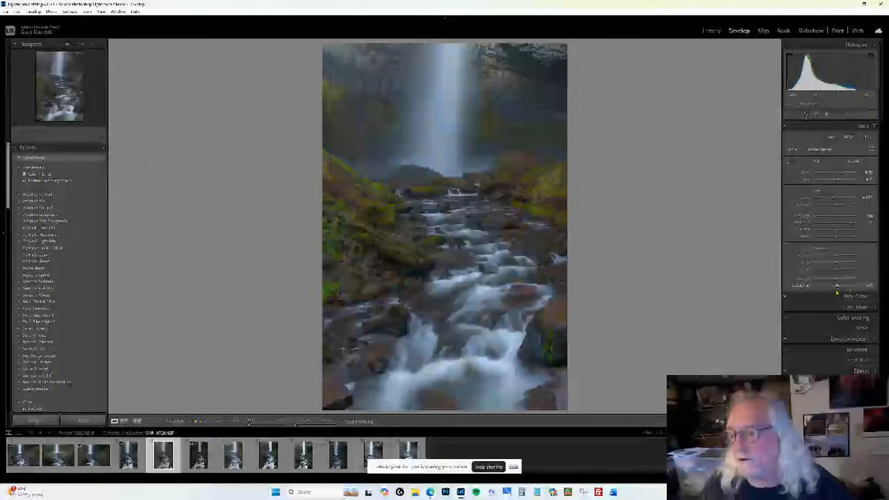
{"action": "left_click_drag", "start_coordinate": [837, 278], "coordinate": [850, 278]}
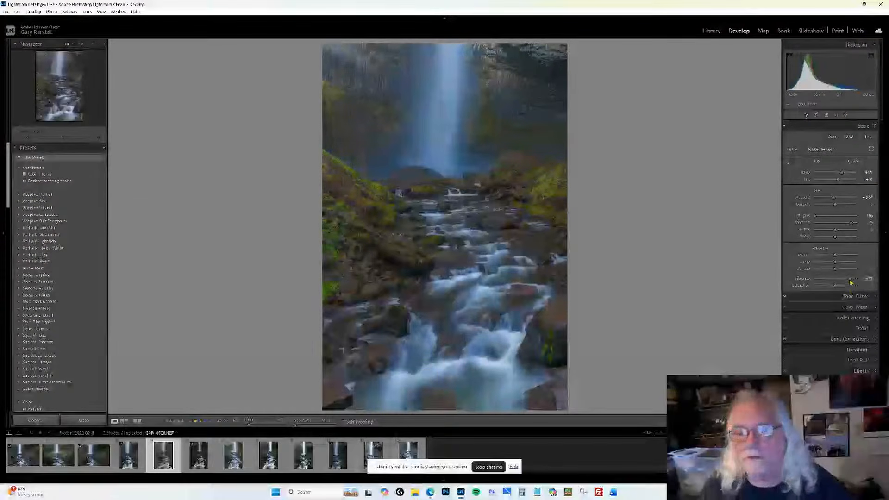
{"action": "double_click", "coordinate": [809, 279]}
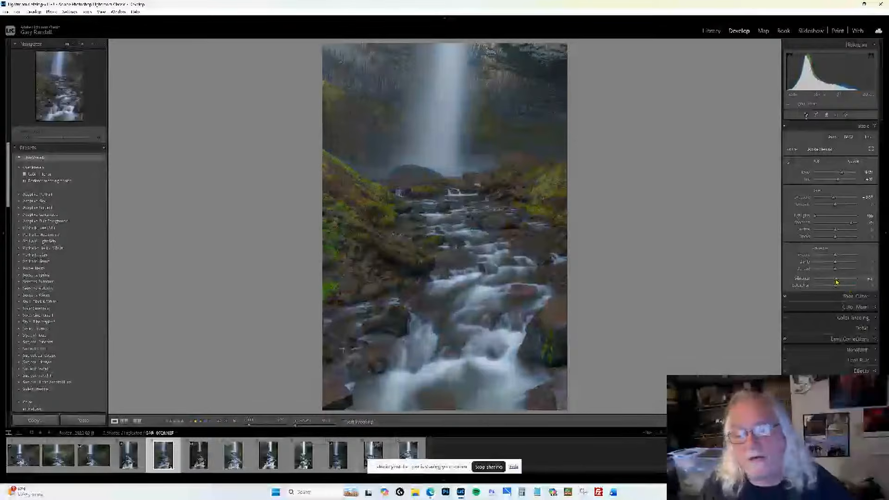
{"action": "left_click_drag", "start_coordinate": [836, 280], "coordinate": [860, 286]}
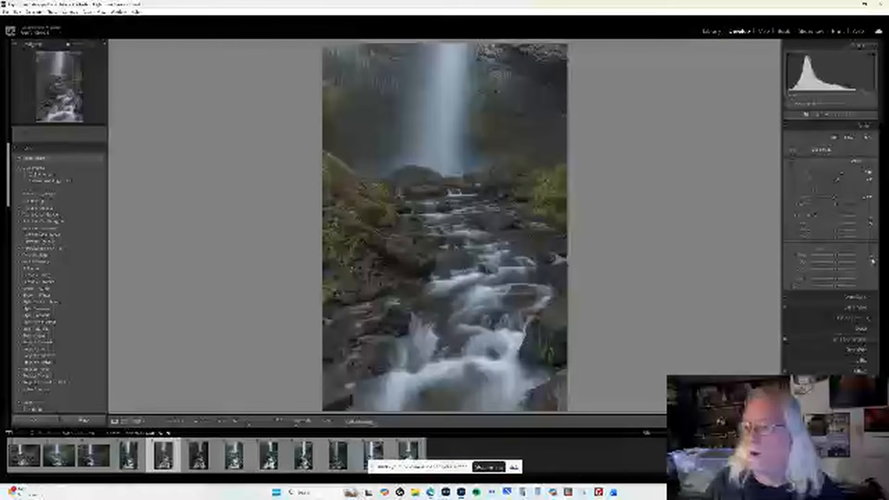
Raise the yellow and green saturation in the Color Mixer, fine-tuning it directly on the mossy bank beside the stream.
{"action": "left_click", "coordinate": [860, 310]}
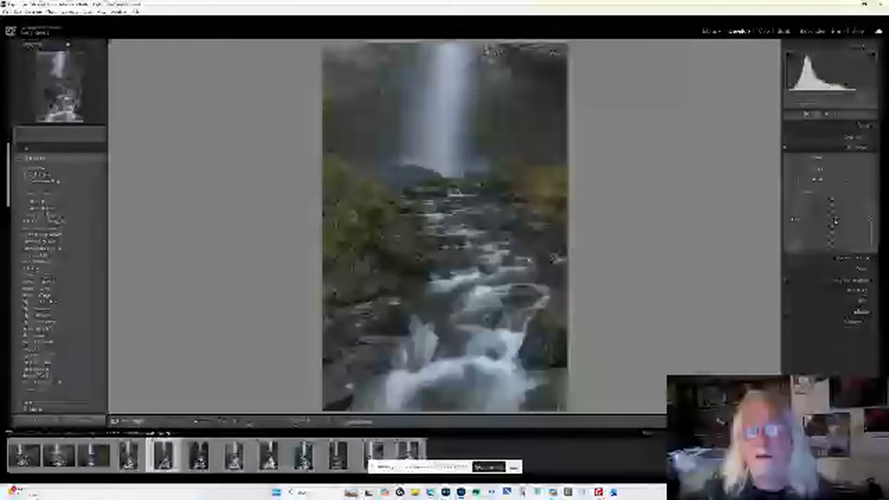
{"action": "mouse_move", "coordinate": [832, 220]}
{"action": "left_mouse_down"}
{"action": "mouse_move", "coordinate": [866, 225]}
{"action": "mouse_move", "coordinate": [834, 226]}
{"action": "mouse_move", "coordinate": [838, 218]}
{"action": "left_mouse_up"}
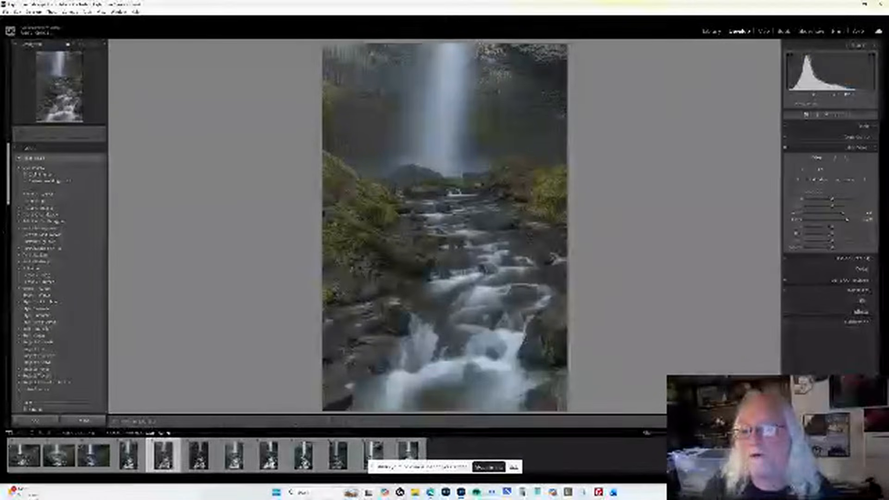
{"action": "left_click_drag", "start_coordinate": [371, 204], "coordinate": [371, 197]}
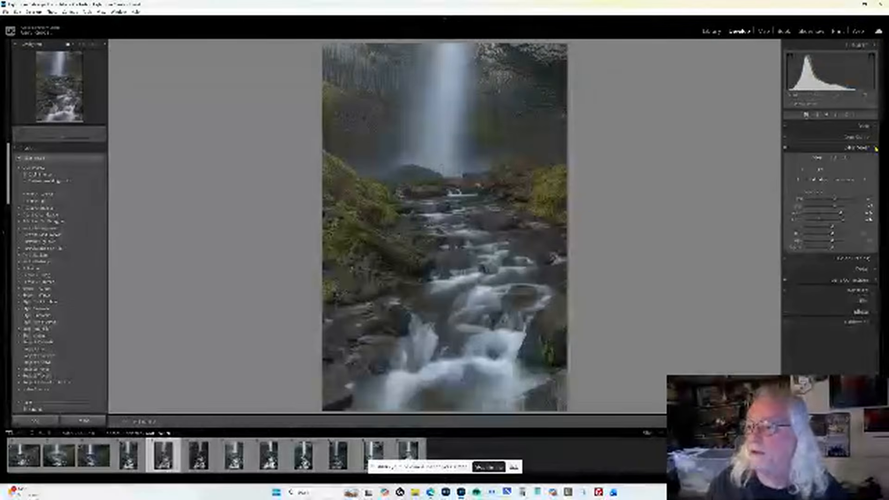
{"action": "left_click", "coordinate": [875, 147]}
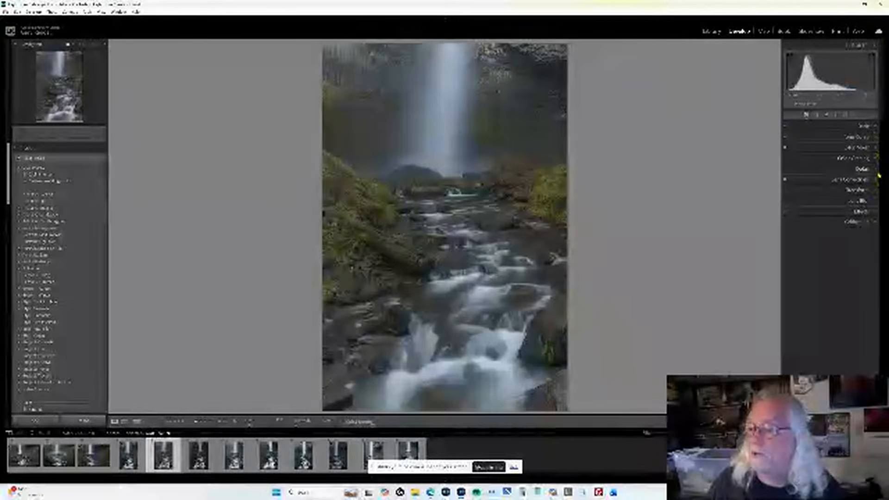
Review the Detail, Transform and Lens Blur settings.
{"action": "left_click", "coordinate": [875, 169]}
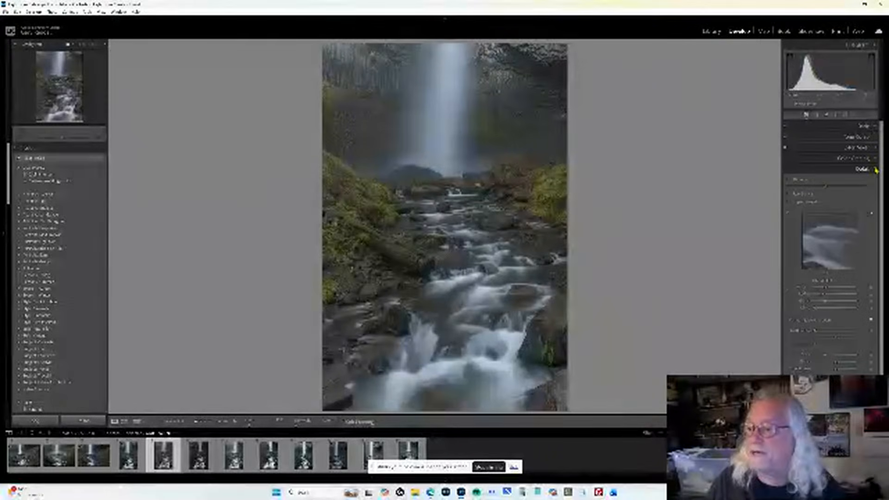
{"action": "left_click", "coordinate": [876, 170]}
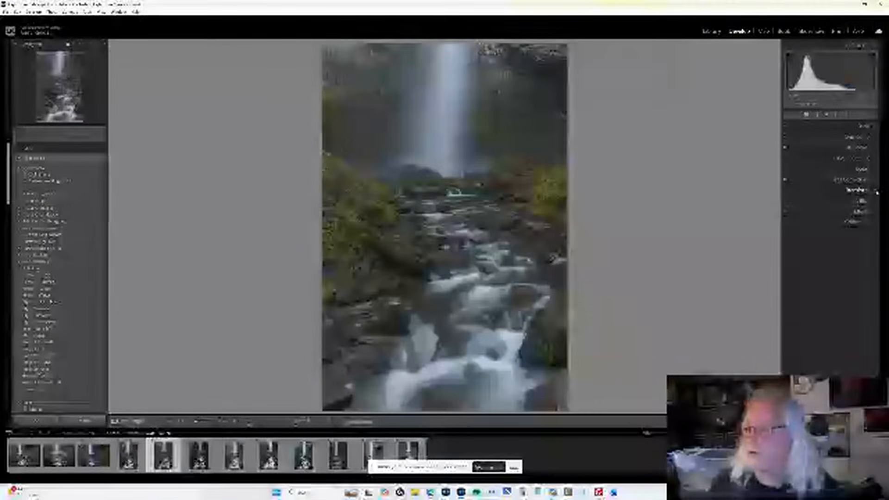
{"action": "left_click", "coordinate": [877, 191]}
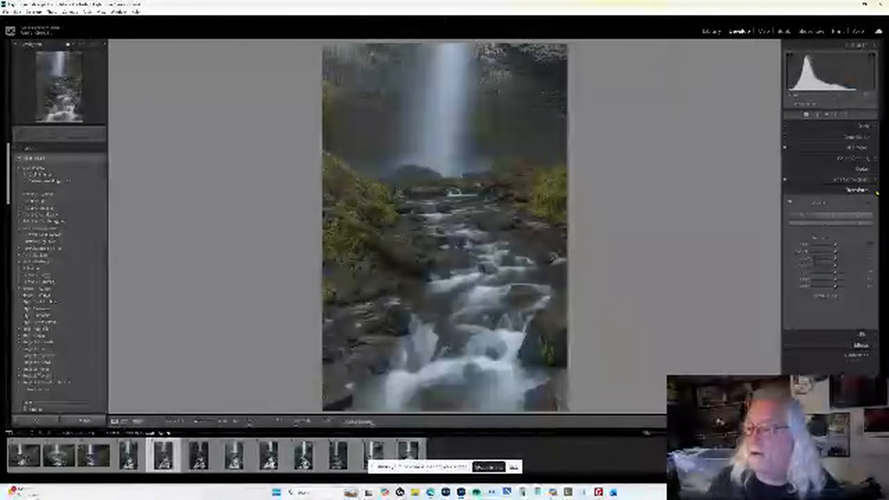
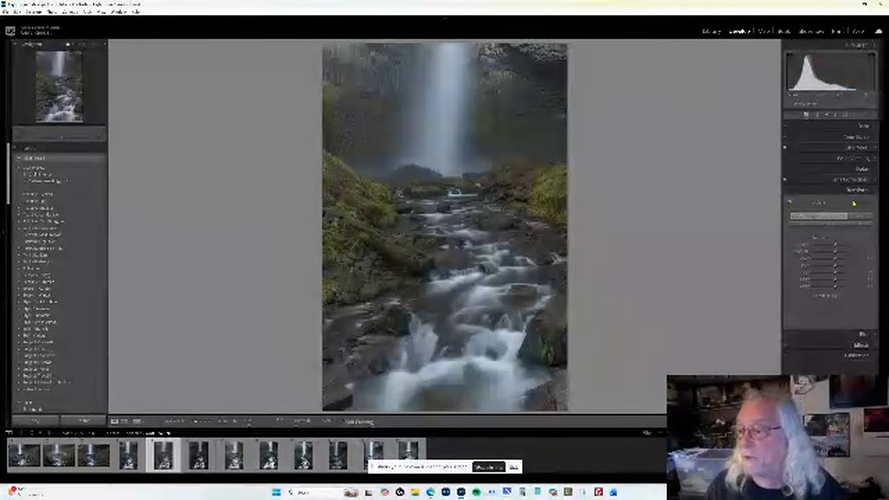
{"action": "left_click", "coordinate": [874, 192]}
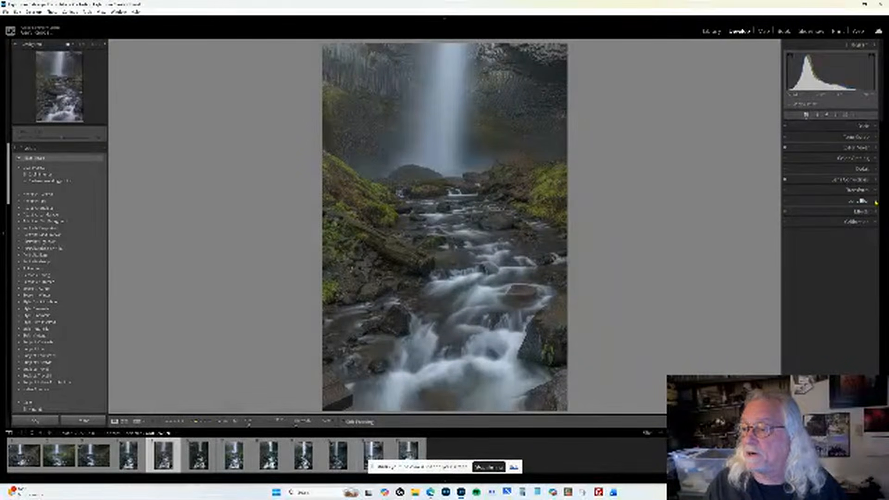
{"action": "left_click", "coordinate": [876, 202]}
{"action": "left_click", "coordinate": [876, 202]}
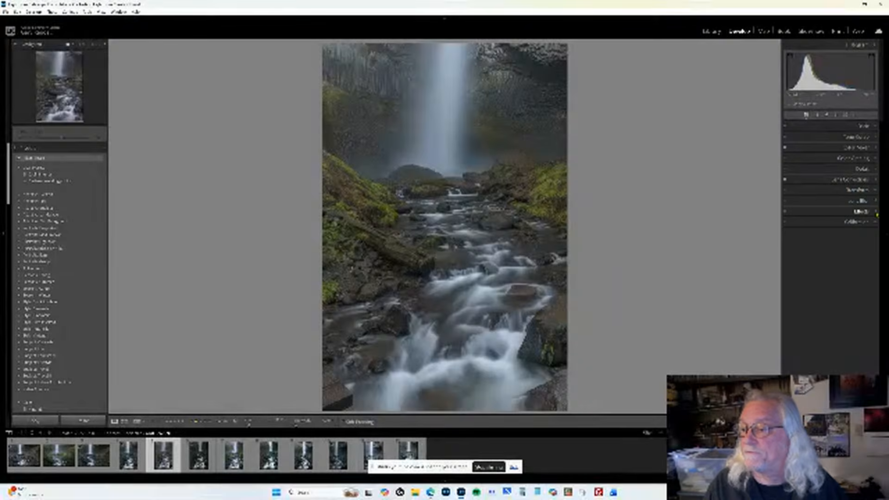
Darken the photo's edges with a Highlight Priority post-crop vignette, comparing stronger amounts and ending on Amount -20.
{"action": "left_click", "coordinate": [876, 213]}
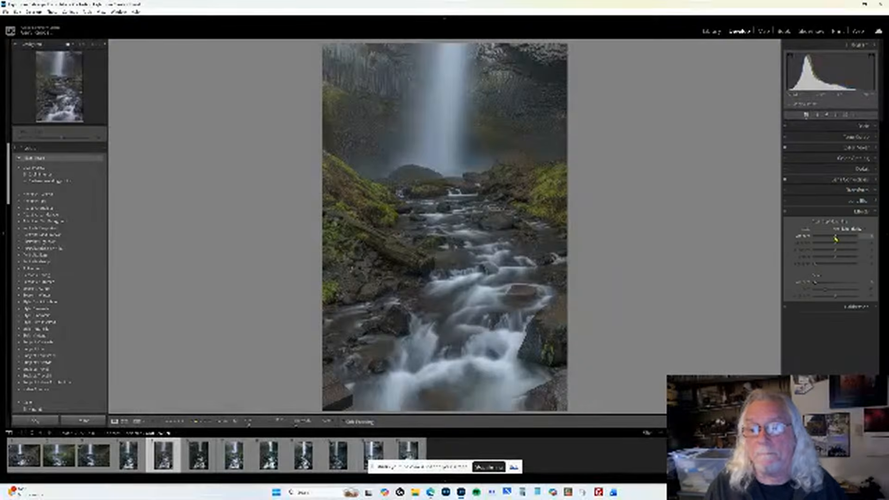
{"action": "left_click_drag", "start_coordinate": [836, 238], "coordinate": [822, 238]}
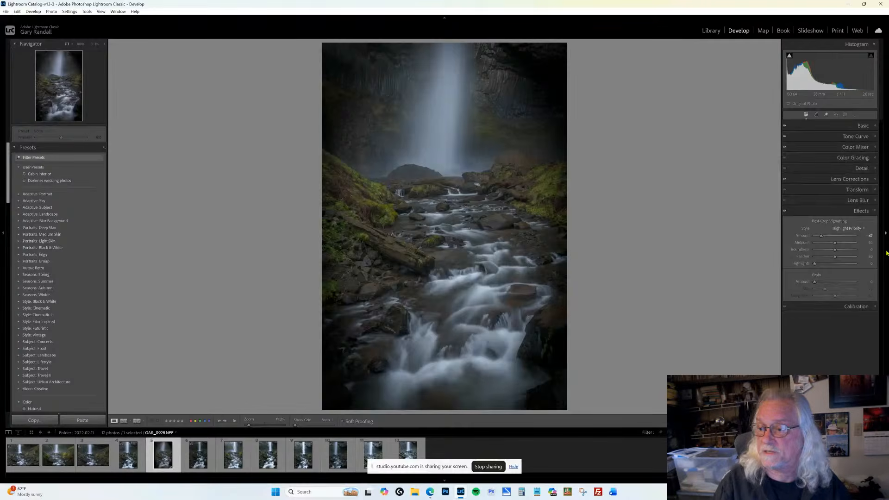
{"action": "left_click_drag", "start_coordinate": [823, 237], "coordinate": [832, 241]}
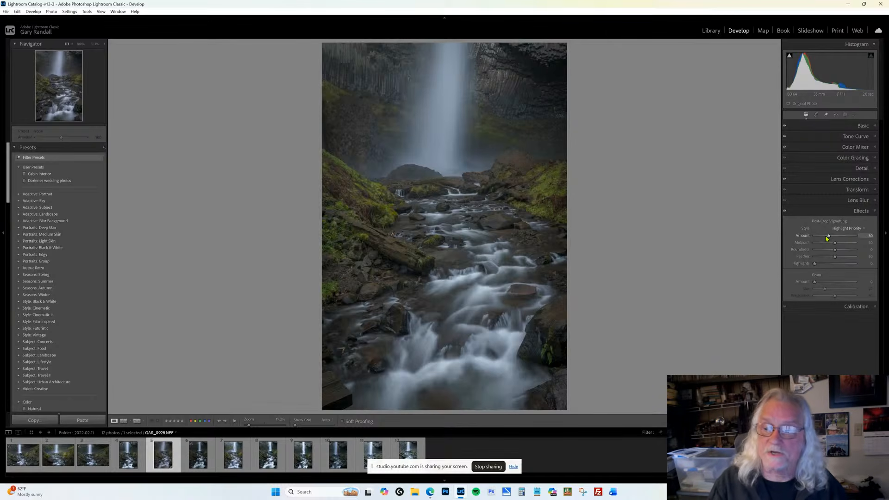
{"action": "left_click_drag", "start_coordinate": [829, 238], "coordinate": [832, 240]}
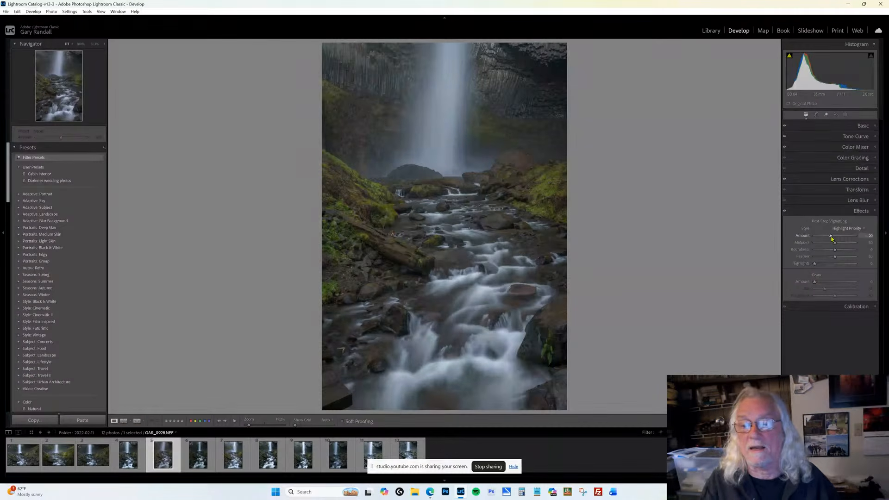
{"action": "left_click", "coordinate": [875, 212]}
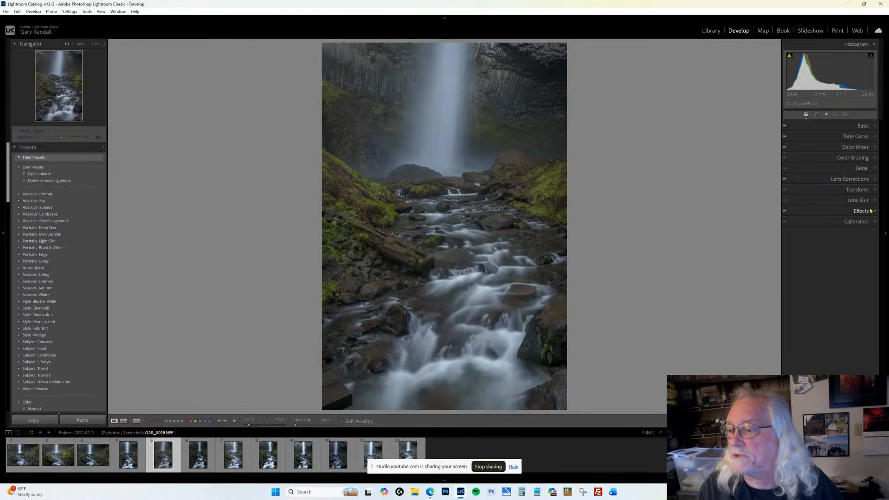
{"action": "left_click", "coordinate": [875, 127]}
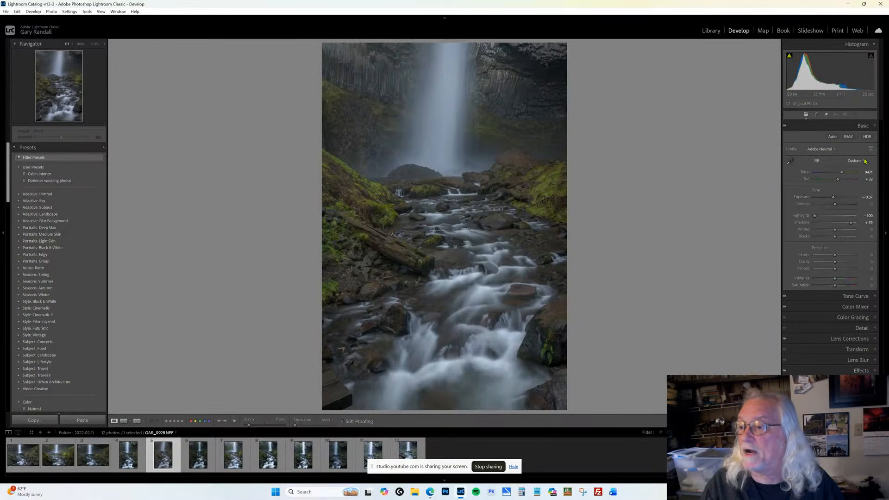
{"action": "left_click", "coordinate": [876, 127]}
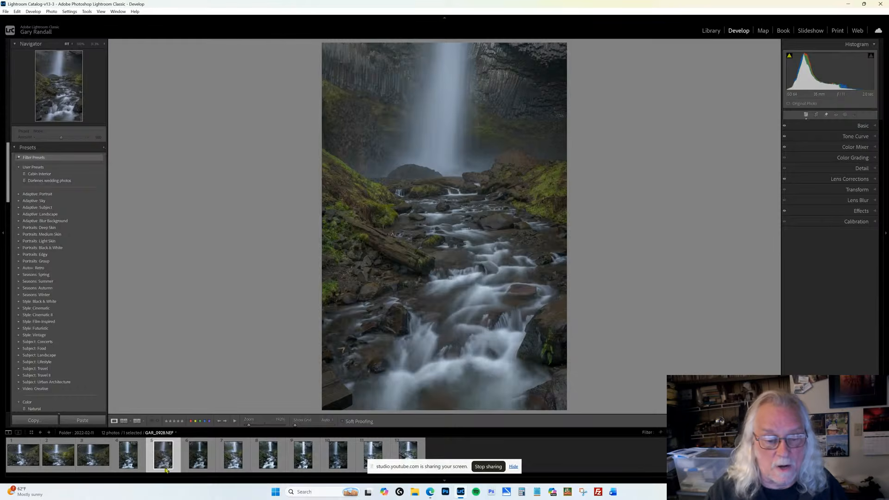
Crop GAR_0928.NEF slightly tighter at its original aspect ratio, trimming the photo's left and lower edges.
{"action": "left_click", "coordinate": [816, 115]}
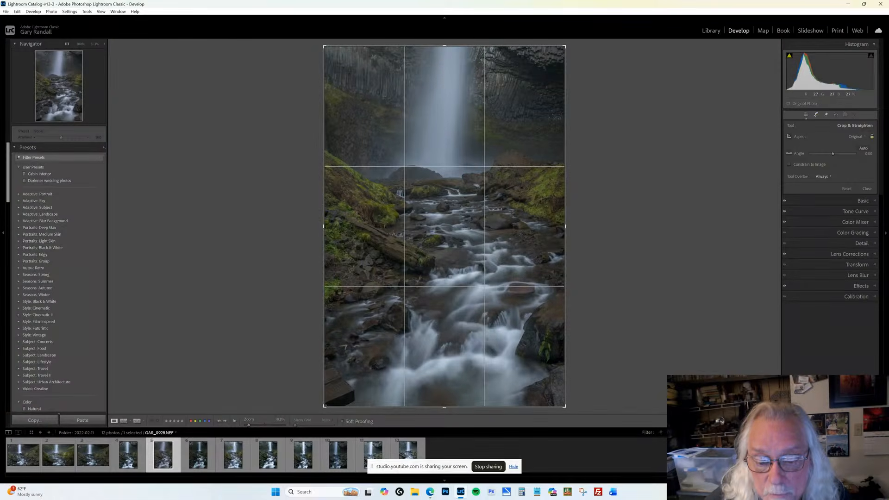
{"action": "left_click_drag", "start_coordinate": [325, 406], "coordinate": [332, 391]}
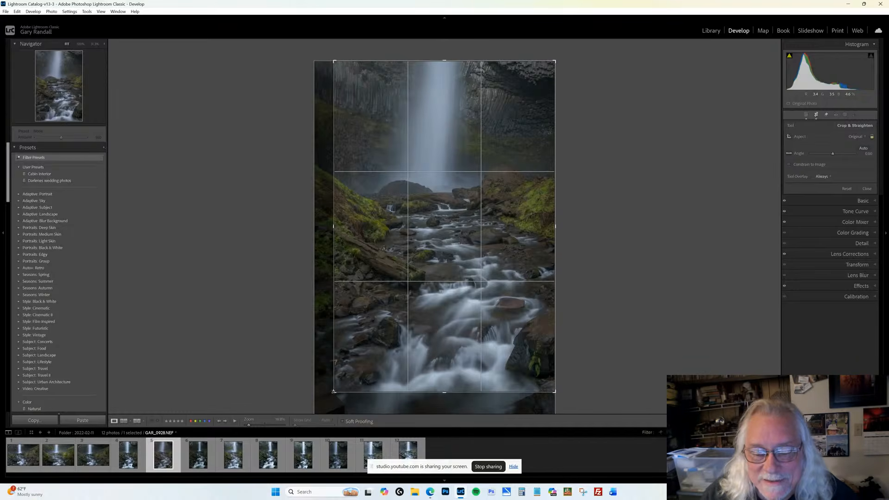
{"action": "left_click_drag", "start_coordinate": [333, 392], "coordinate": [330, 396]}
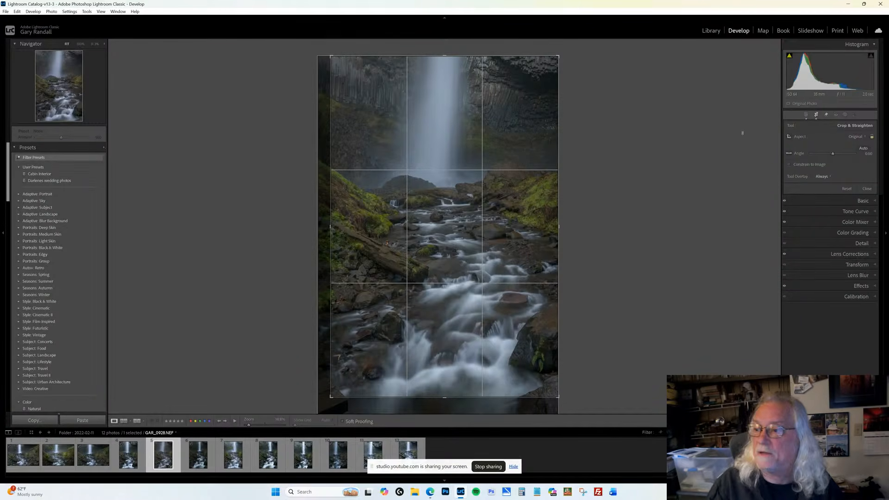
{"action": "left_click", "coordinate": [806, 115]}
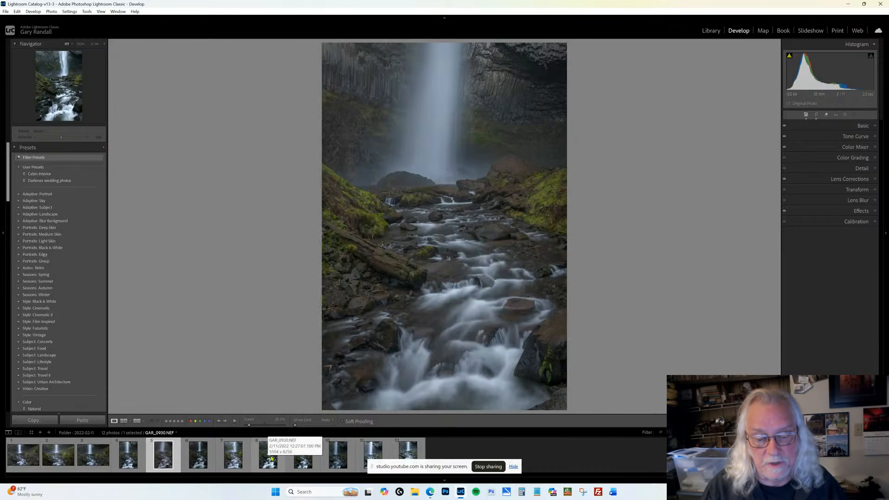
Check the Basic adjustments of GAR_0930.NEF and select it together with GAR_0928.NEF.
{"action": "left_click", "coordinate": [266, 471]}
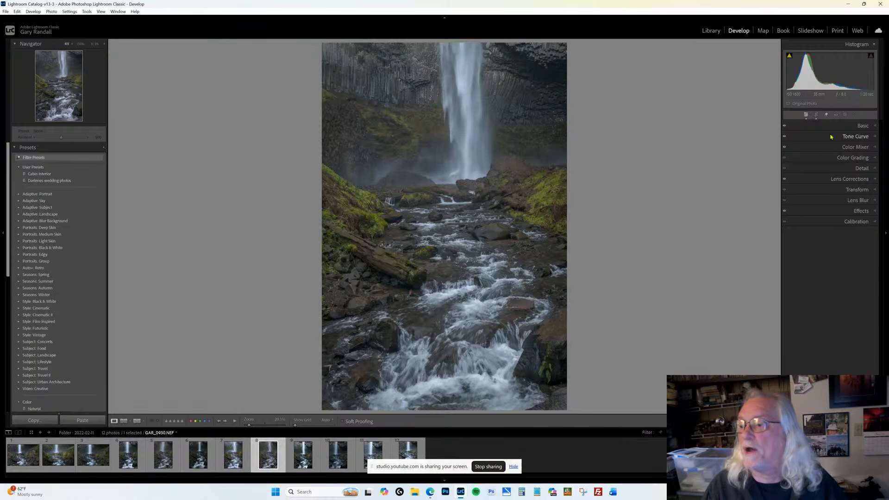
{"action": "left_click", "coordinate": [862, 127]}
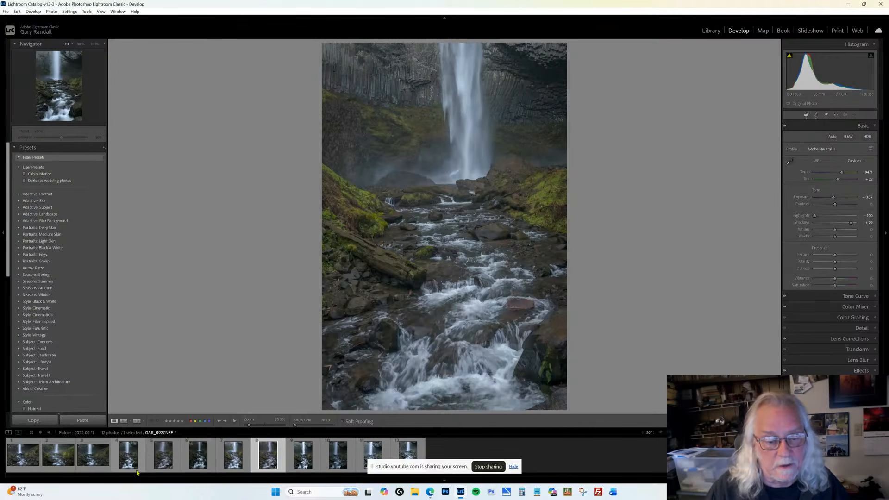
{"action": "left_click", "coordinate": [162, 472]}
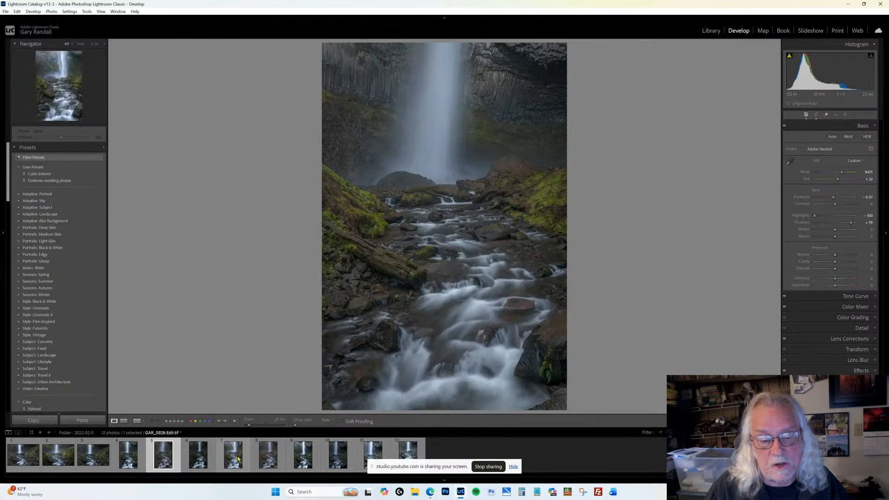
{"action": "left_click", "coordinate": [268, 470], "text": "ctrl"}
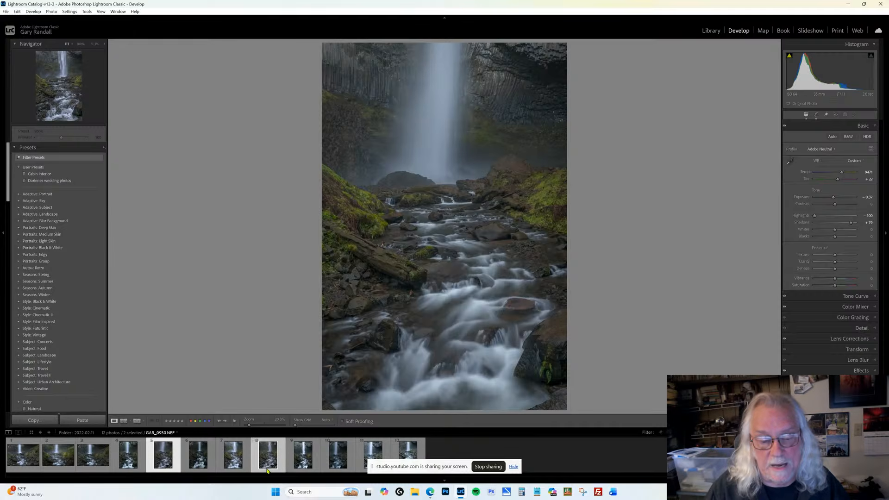
Try to open the two selected photos as layers in Photoshop (Beta).
{"action": "right_click", "coordinate": [263, 452]}
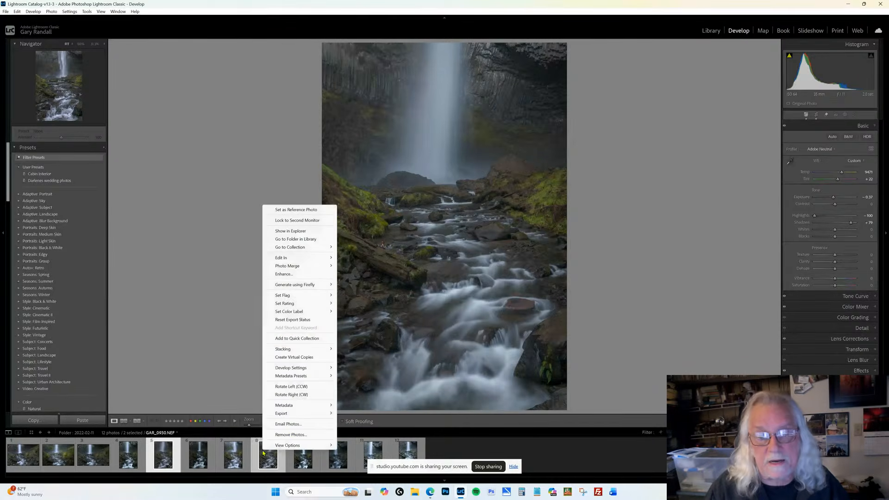
{"action": "mouse_move", "coordinate": [319, 261]}
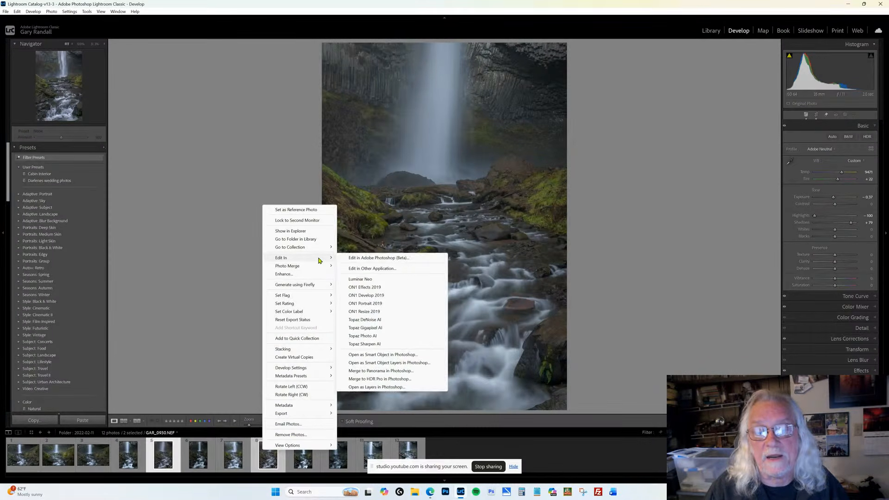
{"action": "left_click", "coordinate": [377, 387]}
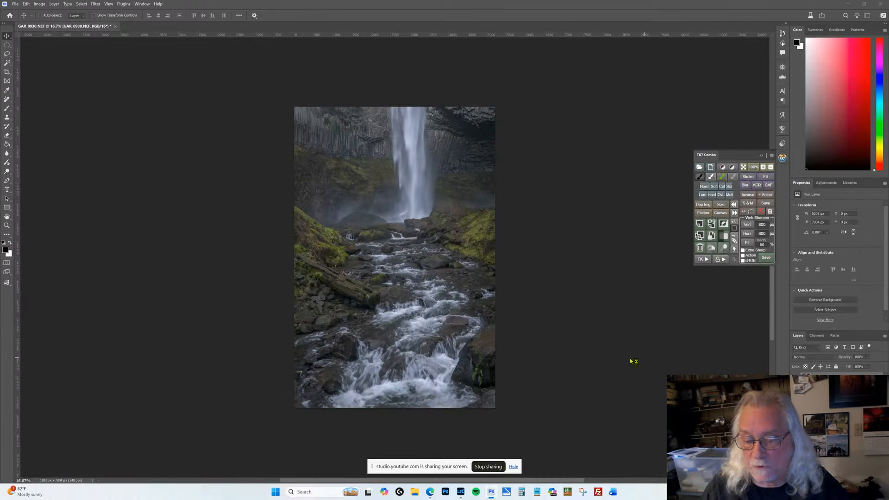
{"action": "left_click", "coordinate": [494, 494]}
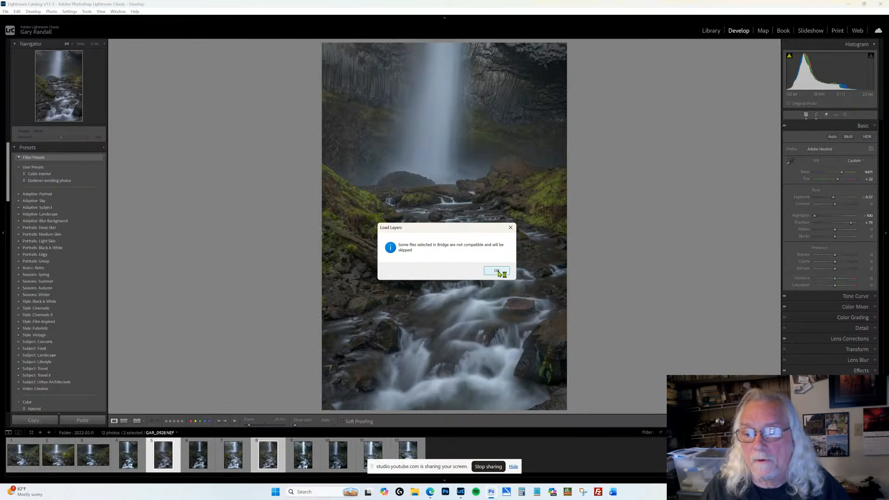
{"action": "left_click", "coordinate": [498, 272]}
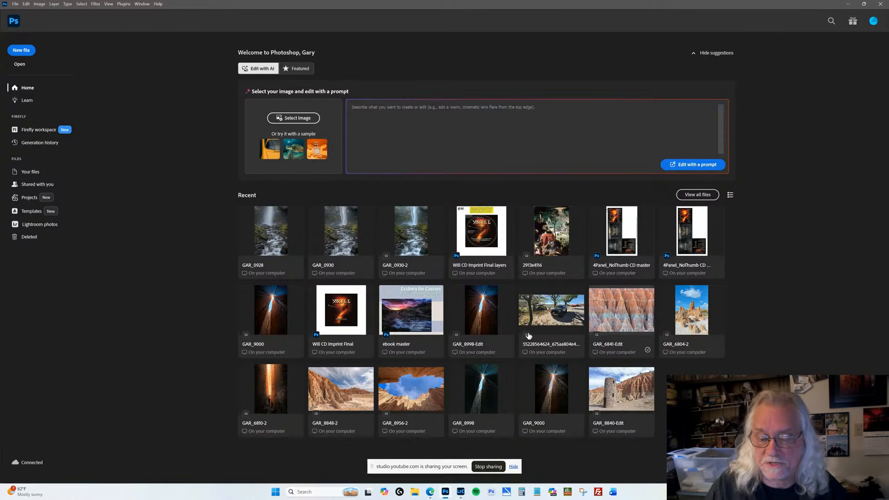
{"action": "left_click", "coordinate": [463, 494]}
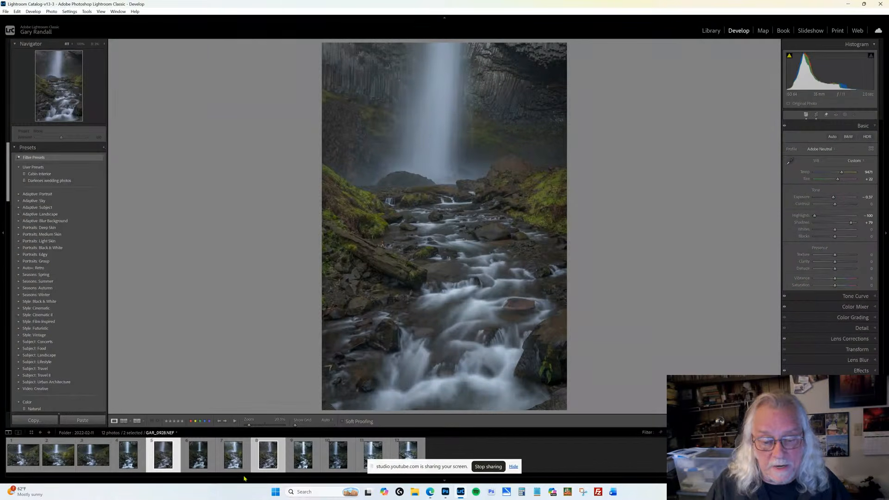
Open GAR_0928.NEF and GAR_0930.NEF as layers of one document in Adobe Photoshop 2026.
{"action": "right_click", "coordinate": [266, 470]}
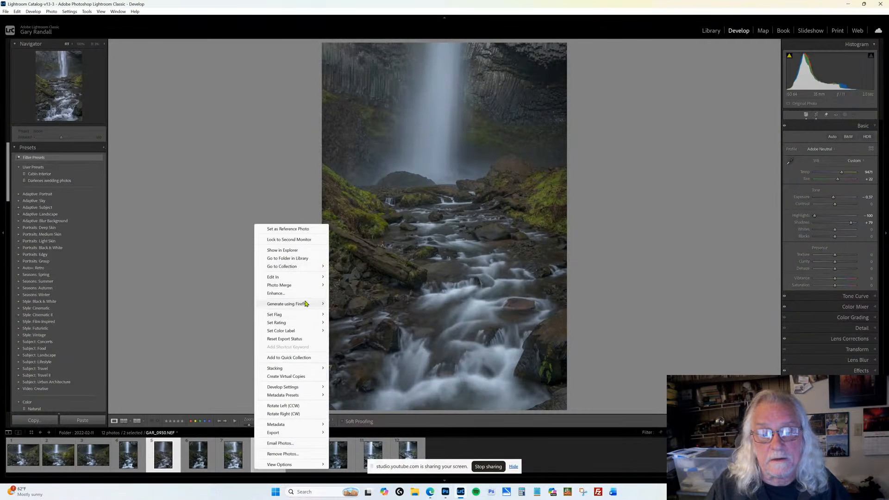
{"action": "mouse_move", "coordinate": [297, 277]}
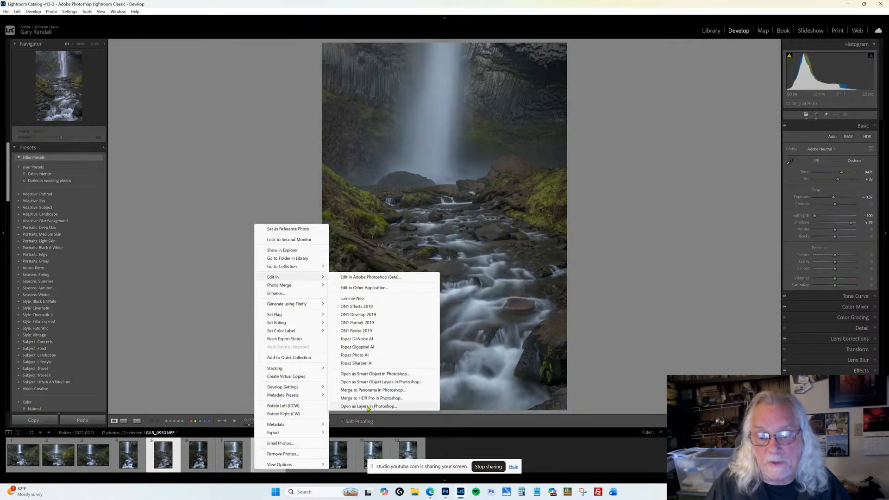
{"action": "left_click", "coordinate": [398, 407]}
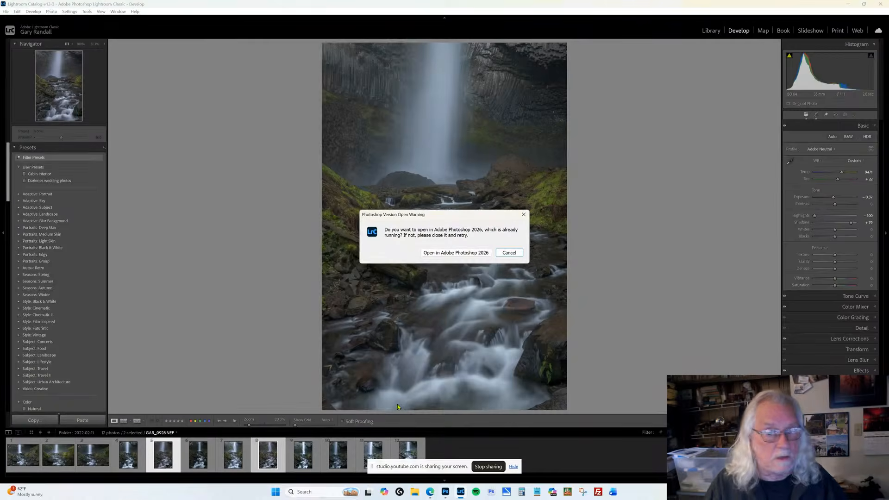
{"action": "left_click", "coordinate": [467, 254]}
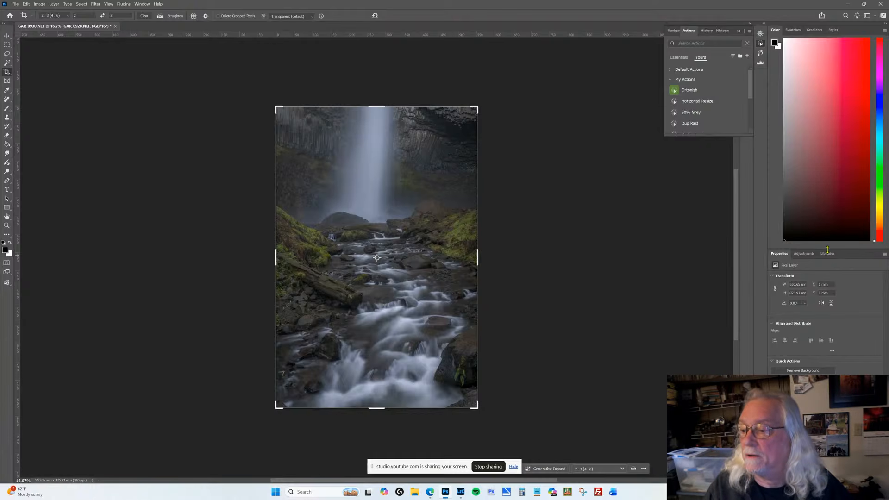
Shrink the color picker area and bring the document's layer list into the workspace.
{"action": "left_click_drag", "start_coordinate": [828, 250], "coordinate": [824, 139]}
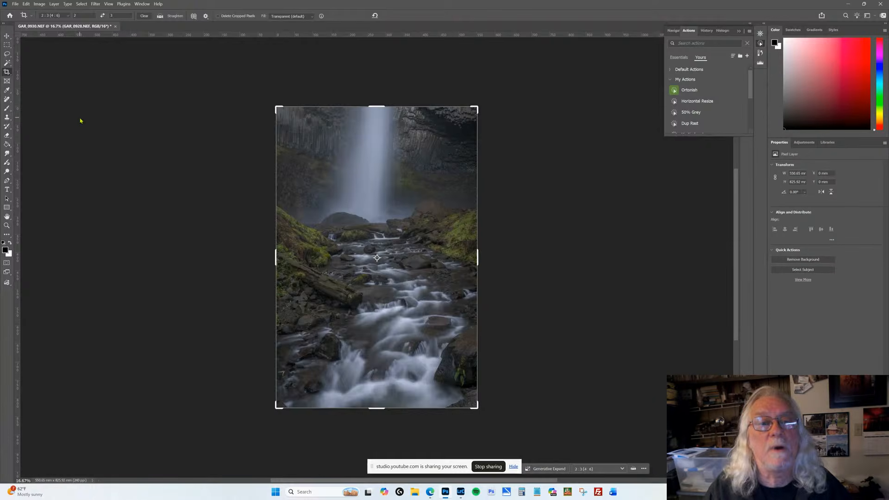
{"action": "left_click", "coordinate": [142, 4]}
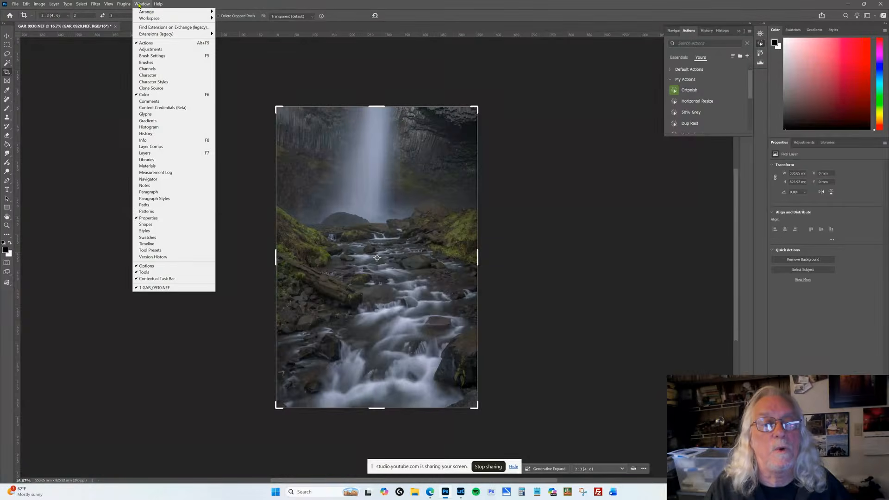
{"action": "left_click", "coordinate": [143, 153]}
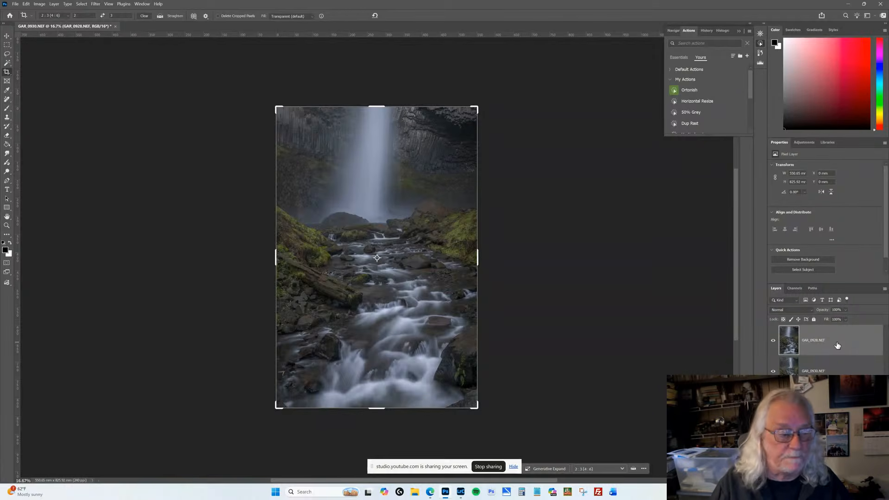
Compare the two exposures by hiding and showing the upper GAR_0928.NEF layer.
{"action": "left_click", "coordinate": [773, 342]}
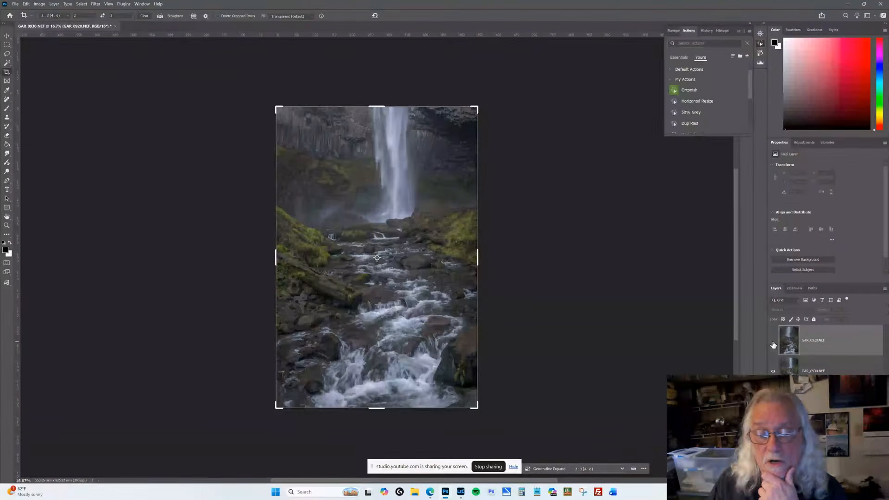
{"action": "left_click", "coordinate": [773, 343]}
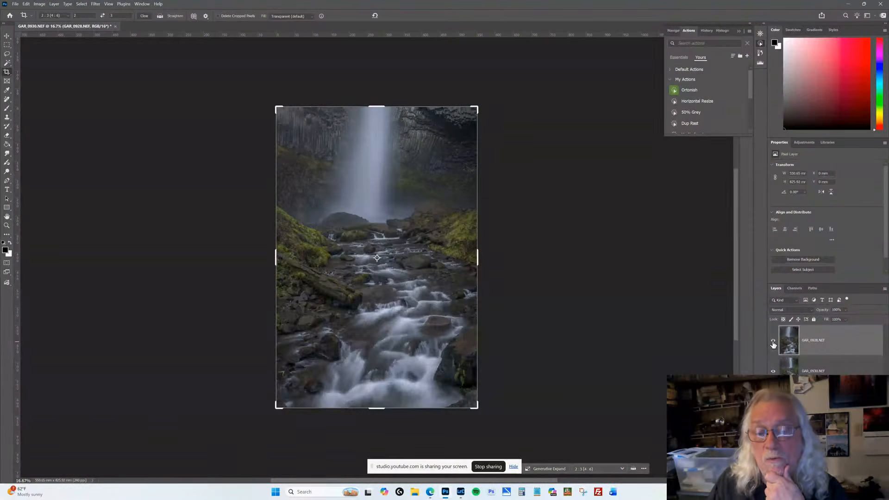
{"action": "left_click", "coordinate": [773, 343]}
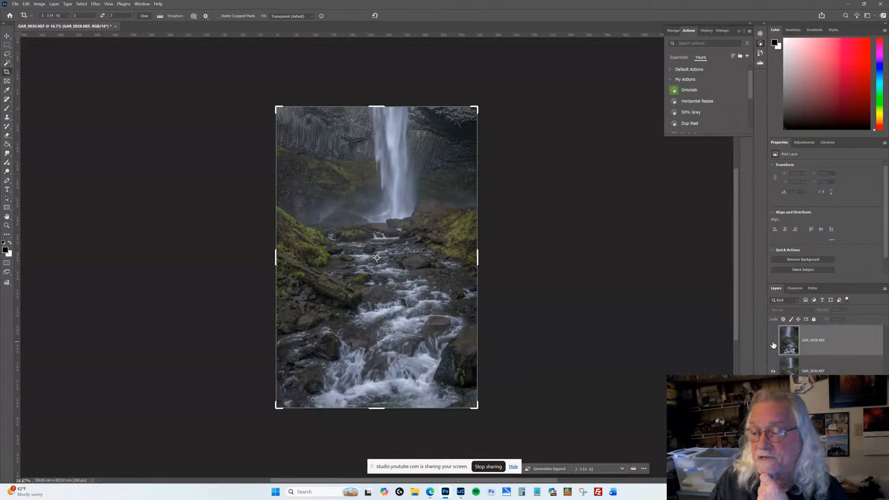
{"action": "left_click", "coordinate": [773, 343]}
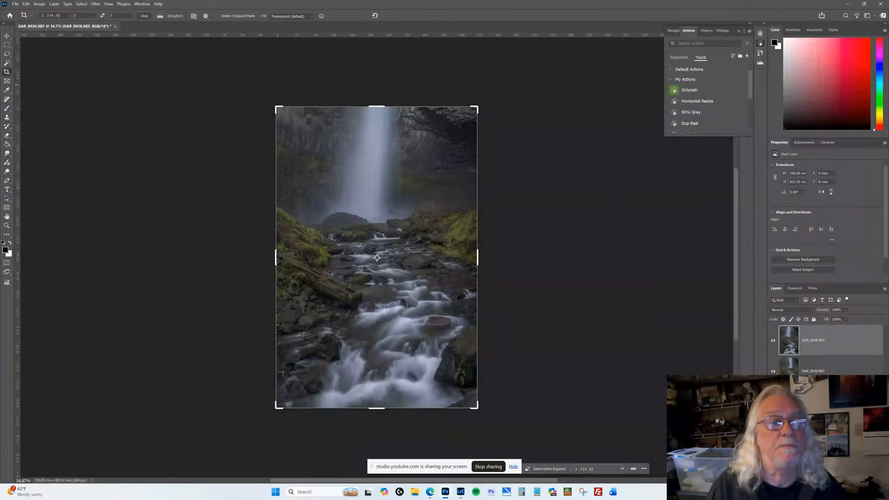
Auto-align the GAR_0928.NEF and GAR_0930.NEF layers using the Auto projection.
{"action": "key", "text": "v"}
{"action": "left_click", "coordinate": [859, 364], "text": "shift"}
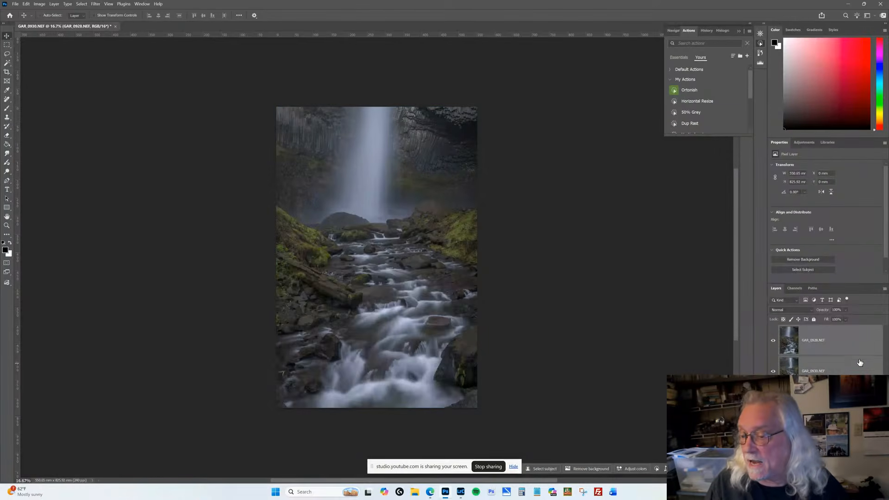
{"action": "left_click", "coordinate": [26, 4]}
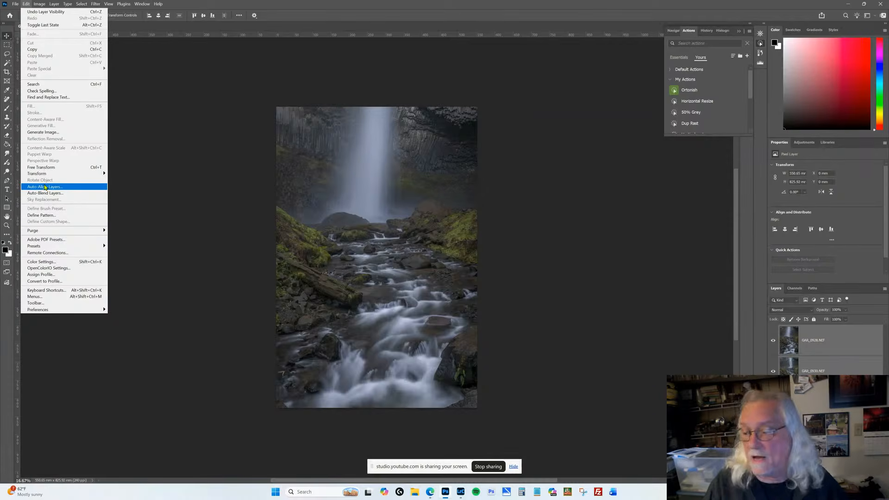
{"action": "left_click", "coordinate": [45, 187]}
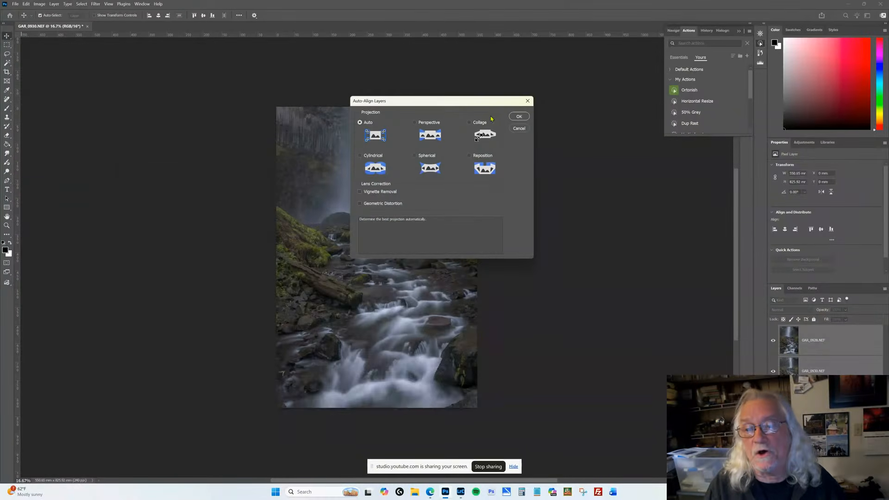
{"action": "left_click", "coordinate": [519, 117]}
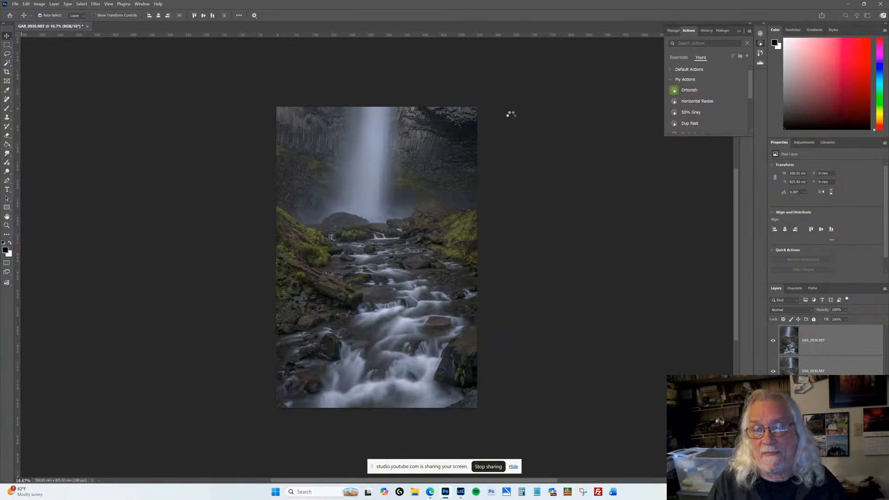
Check the layer alignment by hiding and showing the GAR_0928.NEF layer at full view and close up.
{"action": "left_click", "coordinate": [841, 352]}
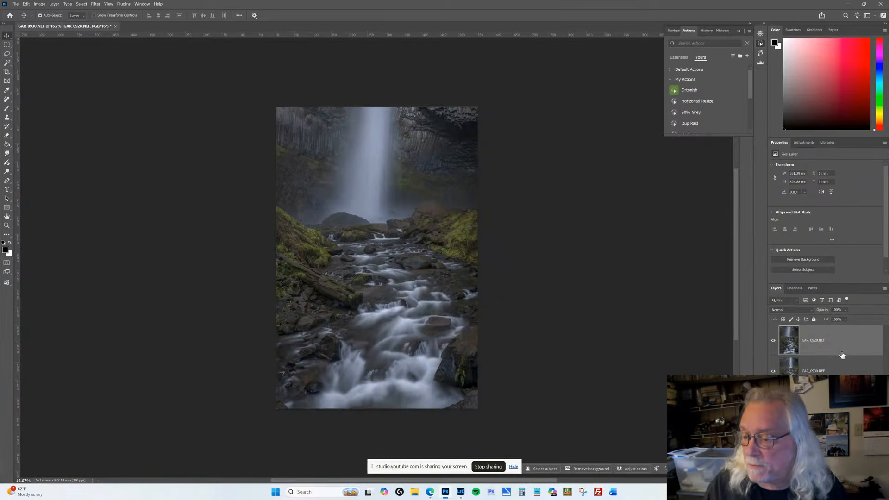
{"action": "left_click", "coordinate": [774, 341]}
{"action": "left_click", "coordinate": [773, 341]}
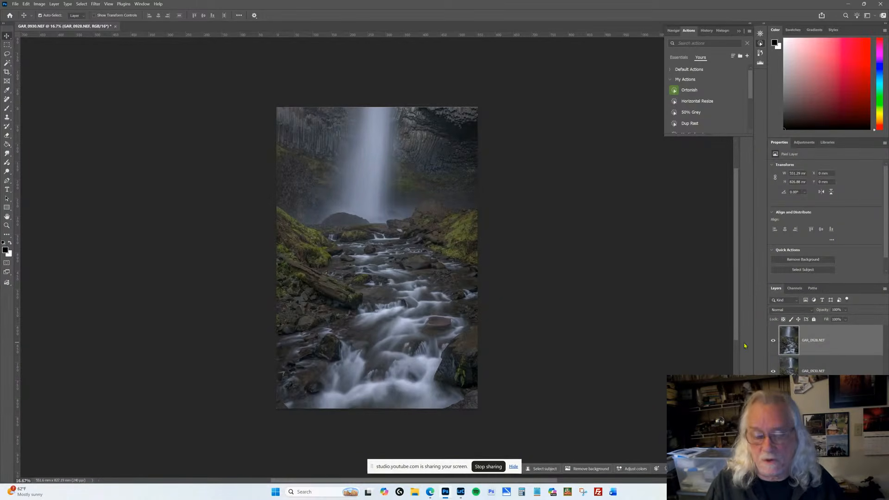
{"action": "key", "text": "ctrl+plus"}
{"action": "key", "text": "ctrl+plus"}
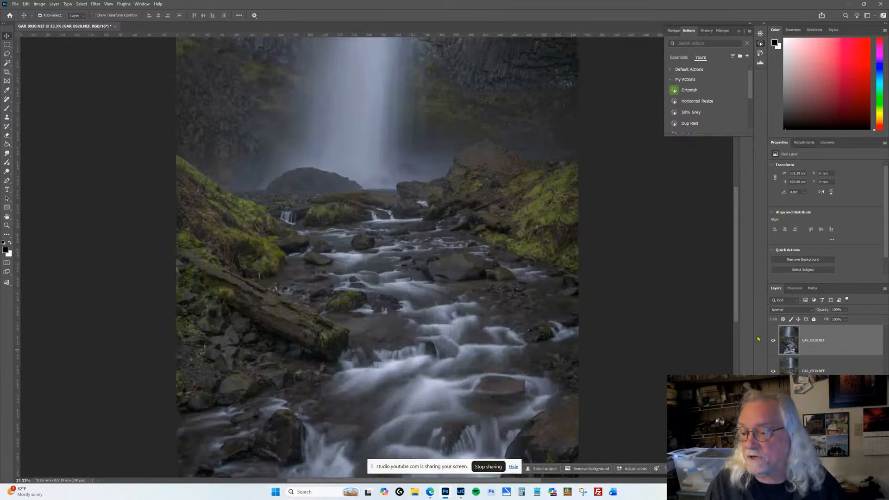
{"action": "left_click", "coordinate": [774, 342]}
{"action": "left_click", "coordinate": [774, 341]}
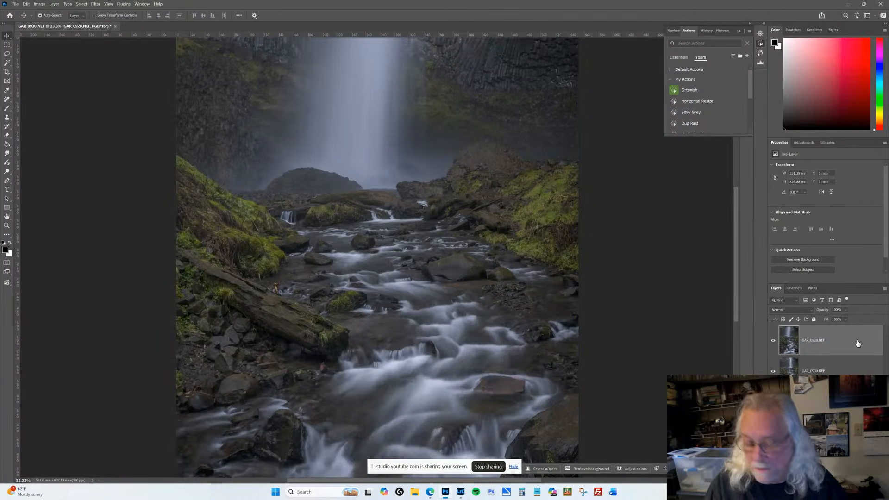
Add a white layer mask to the upper GAR_0928.NEF layer.
{"action": "key", "text": "ctrl+minus"}
{"action": "key", "text": "ctrl+minus"}
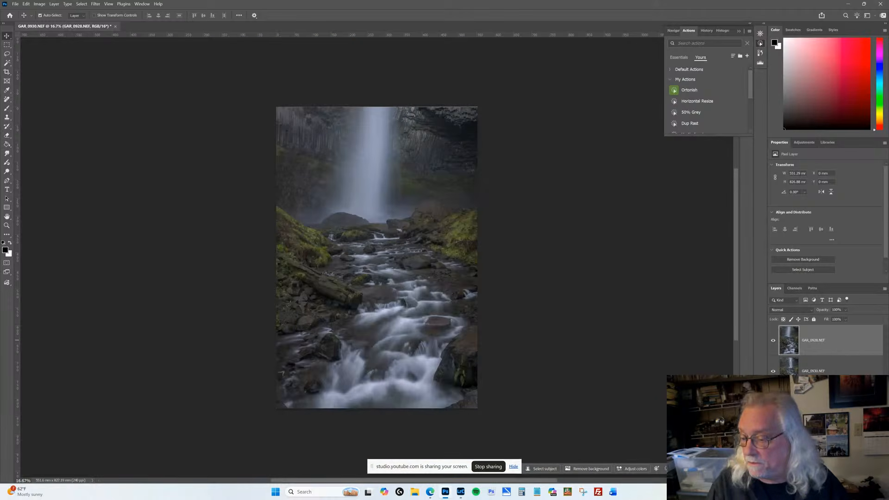
{"action": "left_click", "coordinate": [819, 480]}
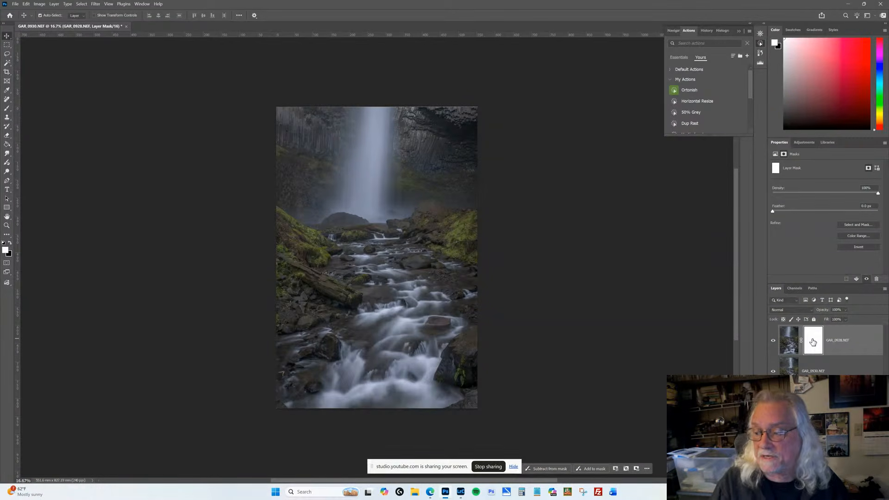
Paint black with a large brush across the upper waterfall and cliffs on the GAR_0928.NEF layer mask.
{"action": "left_click", "coordinate": [10, 242]}
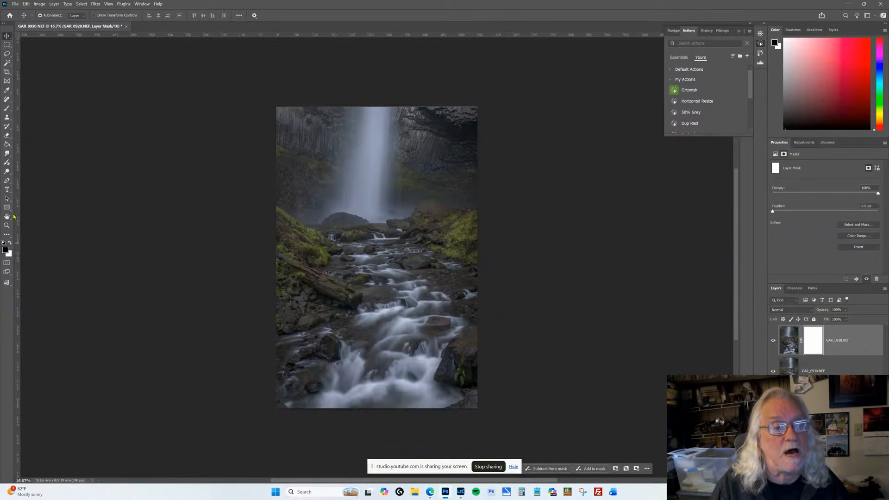
{"action": "left_click", "coordinate": [6, 109]}
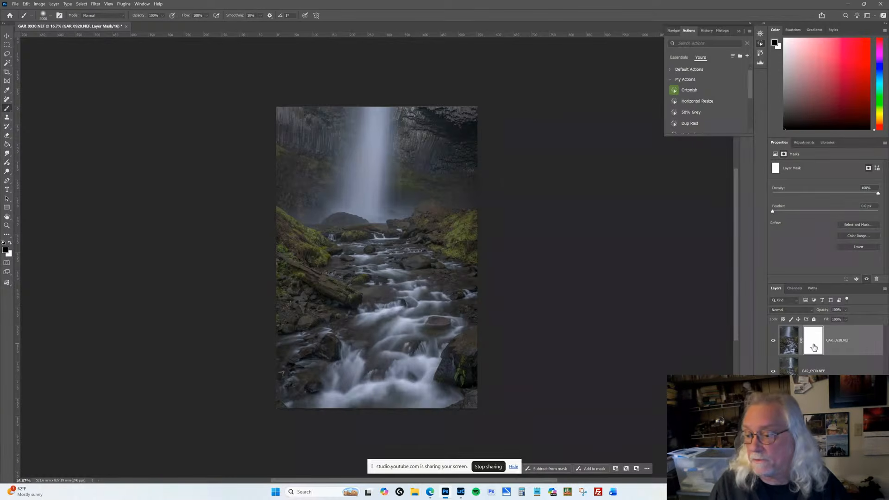
{"action": "left_click", "coordinate": [773, 342]}
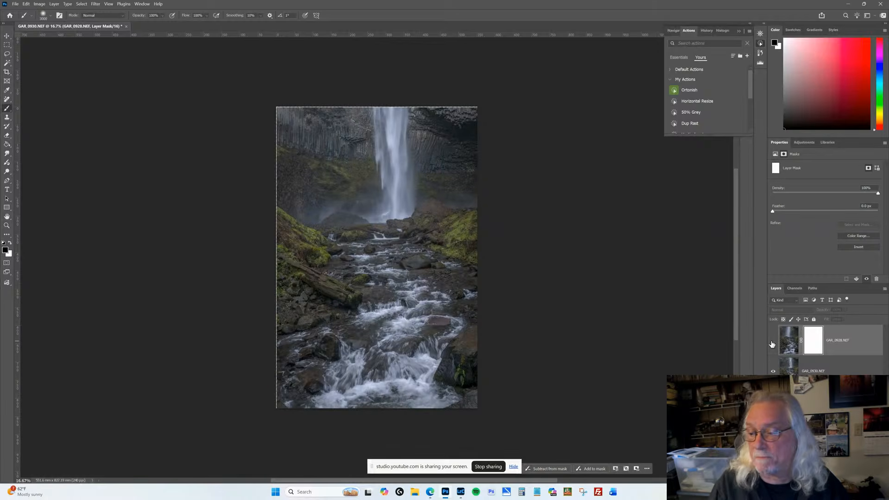
{"action": "left_click", "coordinate": [773, 341]}
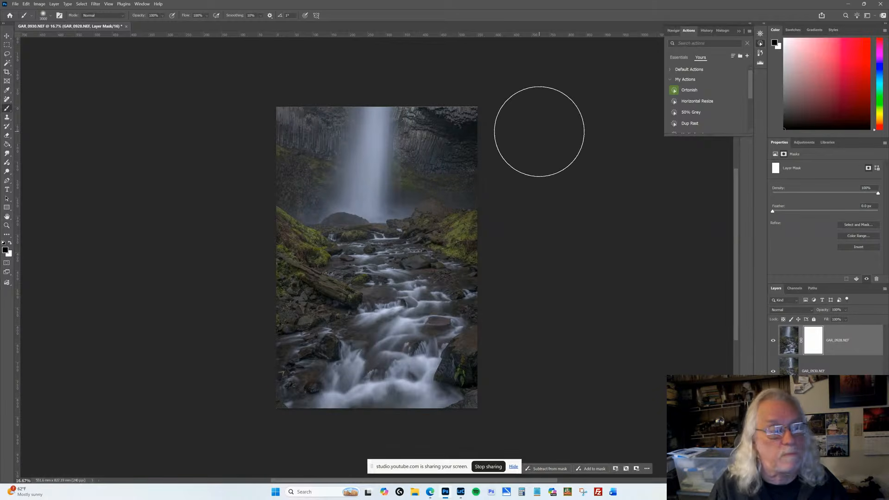
{"action": "left_click_drag", "start_coordinate": [536, 129], "coordinate": [302, 118]}
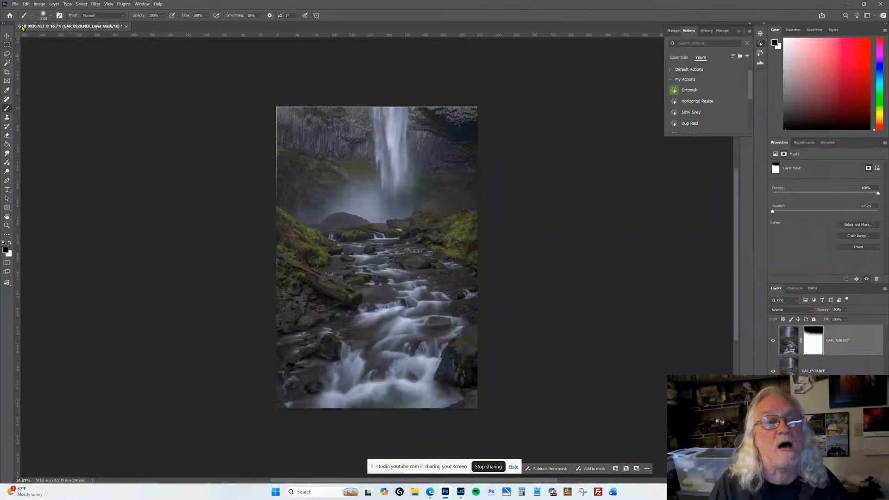
Set the brush size to 1457 px and paint the mask black over the lower waterfall and the mist at its base.
{"action": "left_click", "coordinate": [47, 15]}
{"action": "left_click_drag", "start_coordinate": [64, 52], "coordinate": [80, 39]}
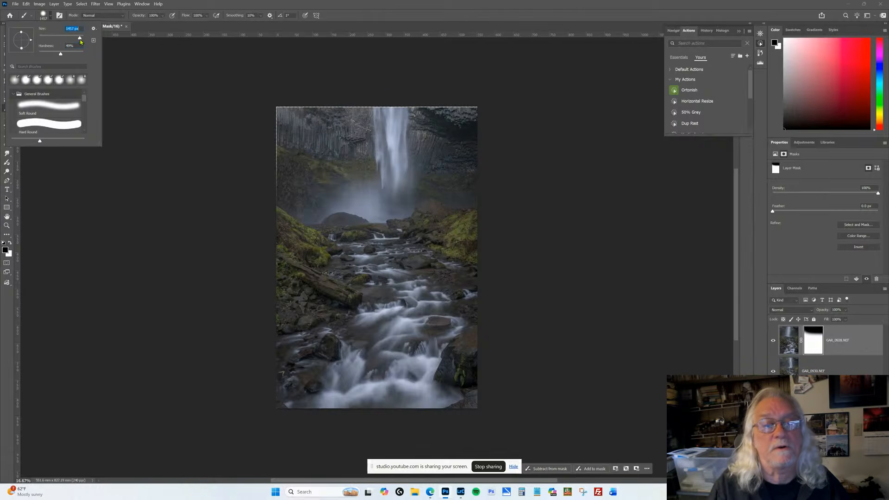
{"action": "left_click", "coordinate": [813, 346]}
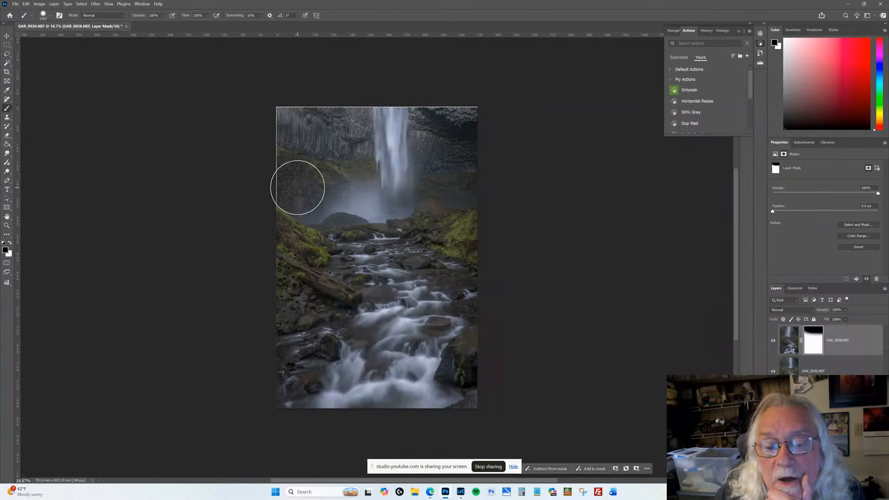
{"action": "mouse_move", "coordinate": [311, 194]}
{"action": "left_mouse_down"}
{"action": "mouse_move", "coordinate": [354, 189]}
{"action": "mouse_move", "coordinate": [372, 197]}
{"action": "mouse_move", "coordinate": [418, 176]}
{"action": "left_mouse_up"}
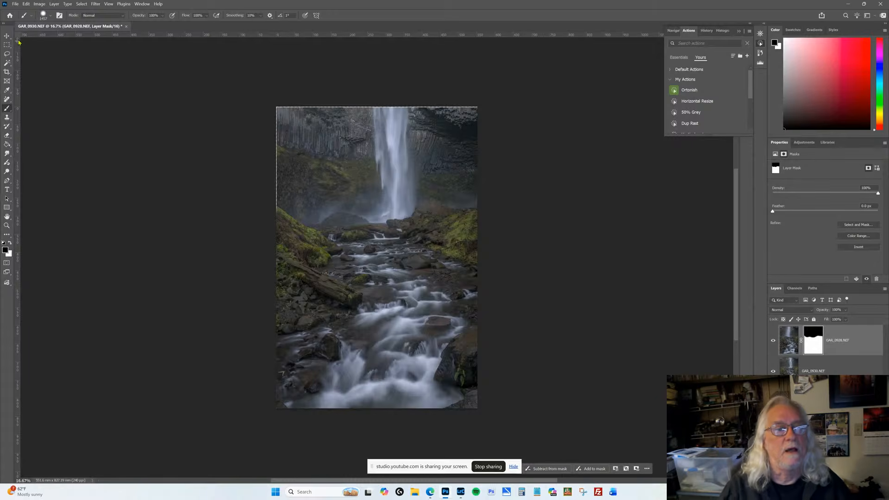
{"action": "left_click", "coordinate": [7, 37]}
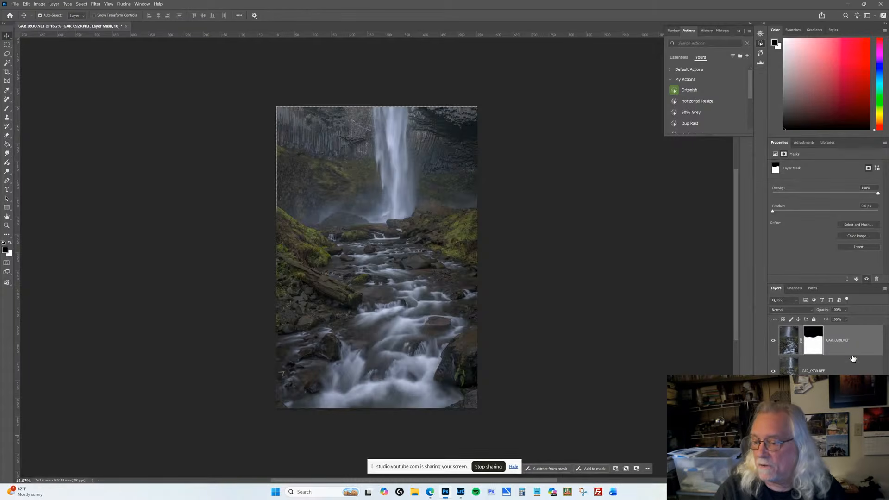
Crop a sliver off the image's upper-left edges at the Original Ratio to trim the misaligned border.
{"action": "left_click", "coordinate": [856, 346]}
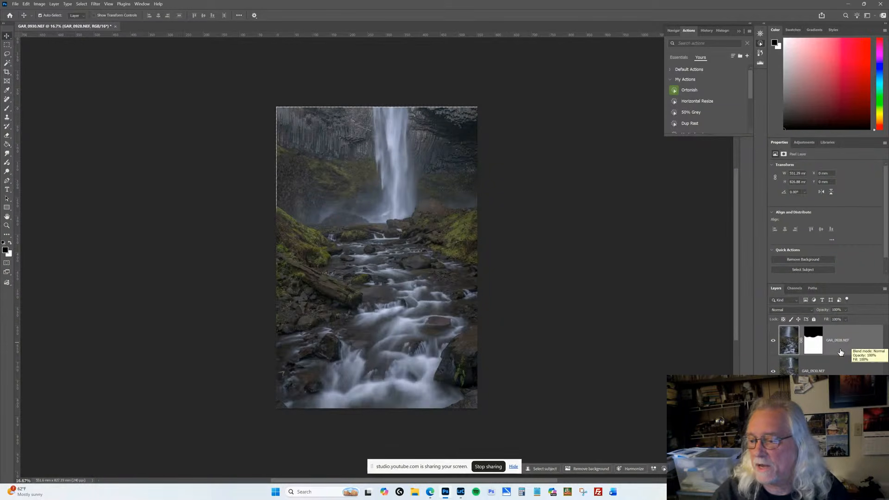
{"action": "left_click", "coordinate": [7, 73]}
{"action": "key", "text": "ctrl+plus"}
{"action": "key", "text": "ctrl+plus"}
{"action": "key", "text": "ctrl+plus"}
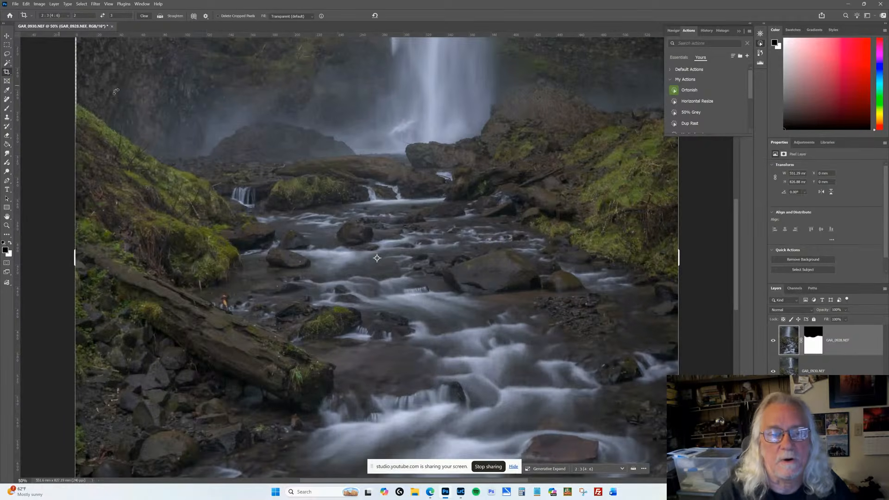
{"action": "left_click_drag", "start_coordinate": [129, 80], "coordinate": [318, 403]}
{"action": "key", "text": "ctrl"}
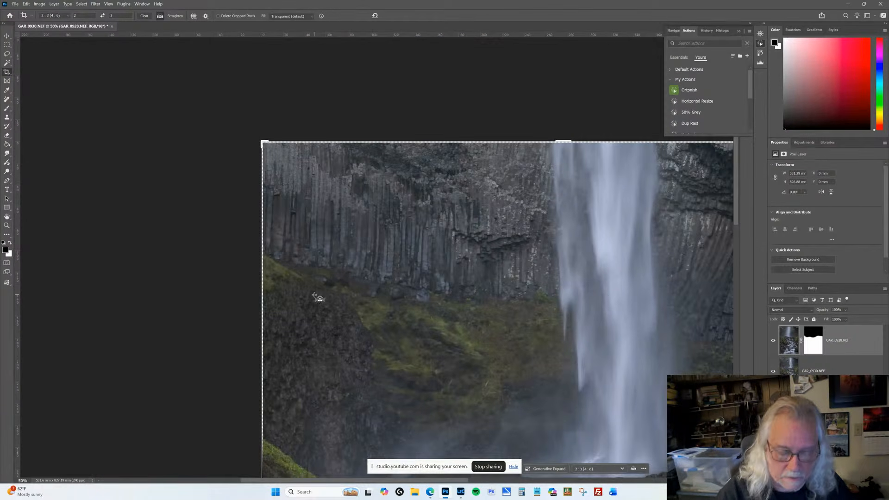
{"action": "key", "text": "ctrl+plus"}
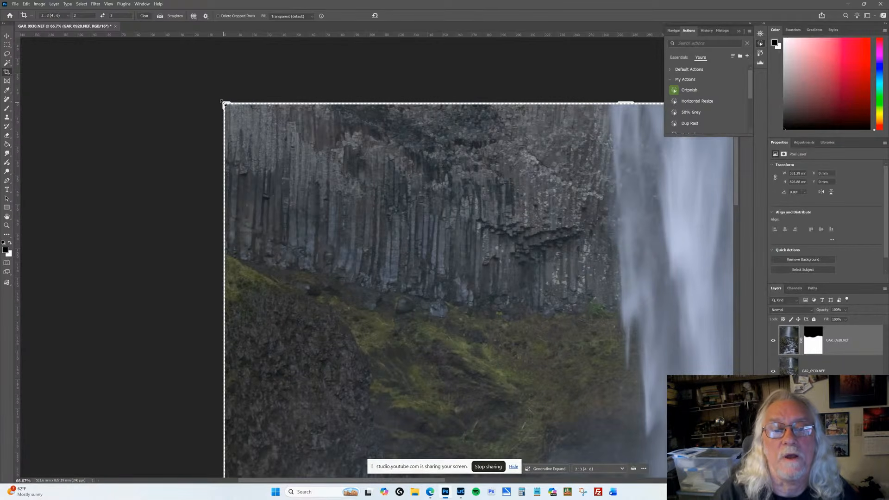
{"action": "left_click", "coordinate": [69, 16]}
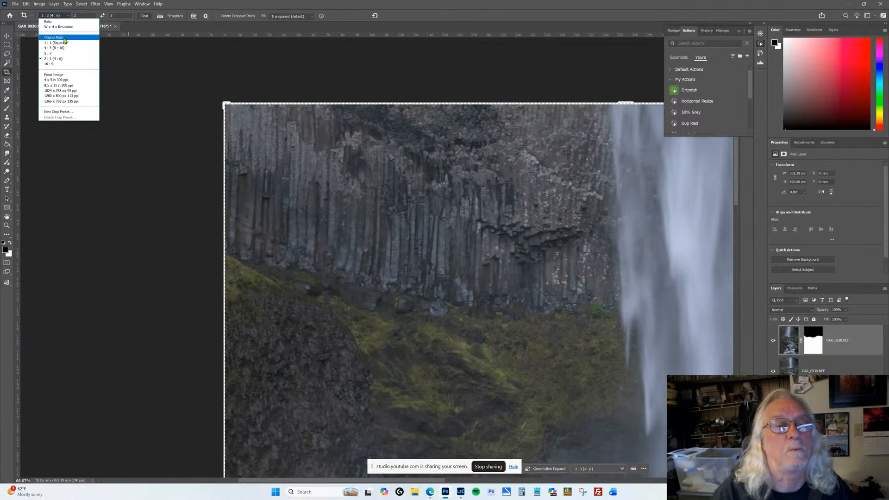
{"action": "left_click", "coordinate": [62, 38]}
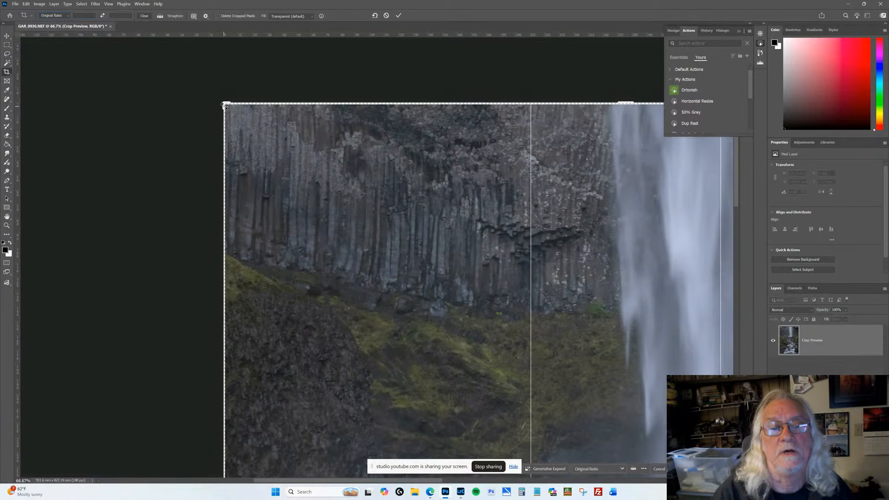
{"action": "left_click_drag", "start_coordinate": [225, 104], "coordinate": [227, 105]}
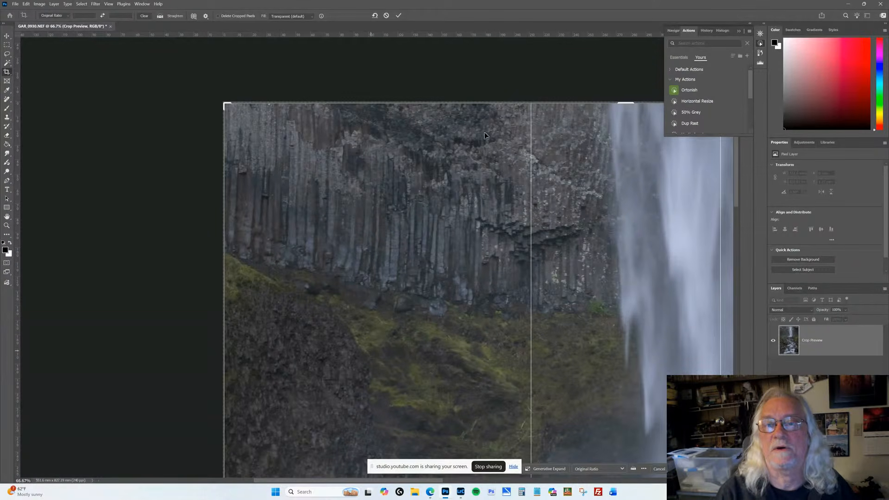
{"action": "left_click", "coordinate": [400, 15]}
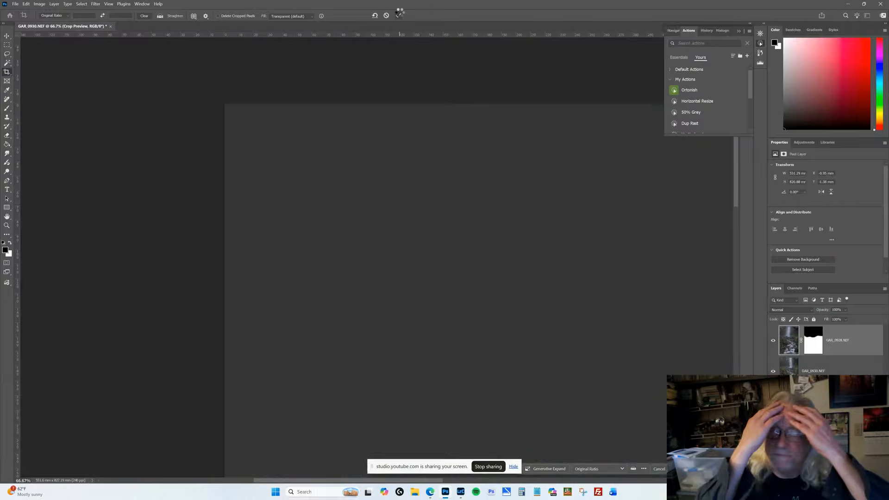
{"action": "key", "text": "ctrl+0"}
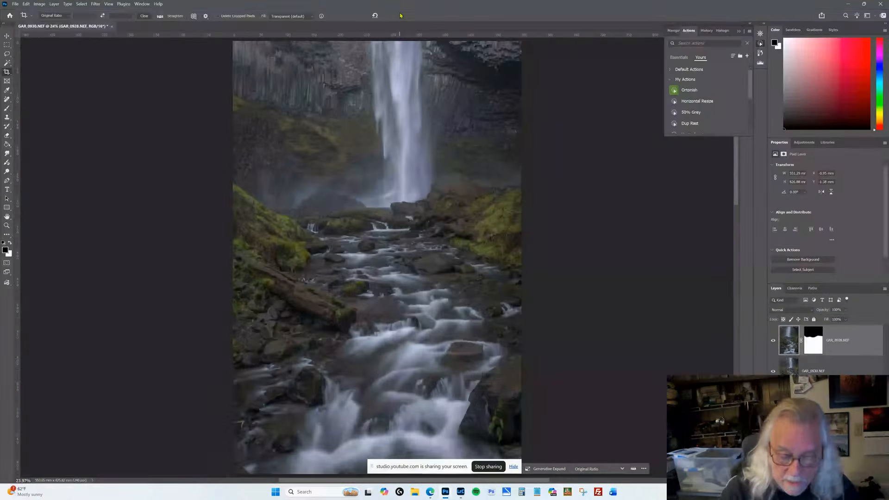
{"action": "key", "text": "ctrl+minus"}
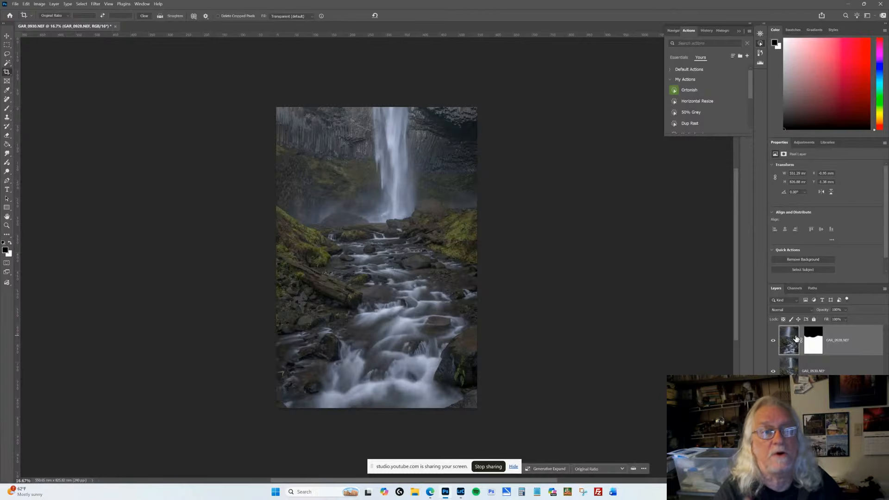
{"action": "left_click", "coordinate": [69, 17]}
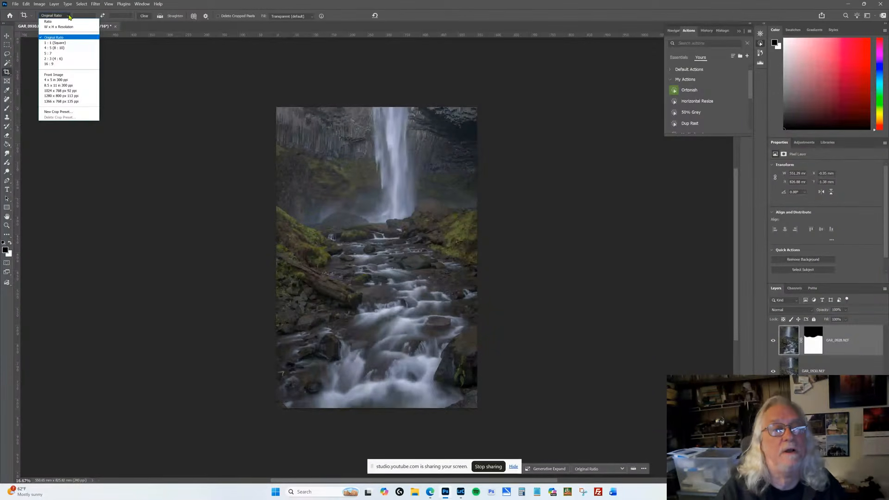
{"action": "left_click", "coordinate": [70, 17]}
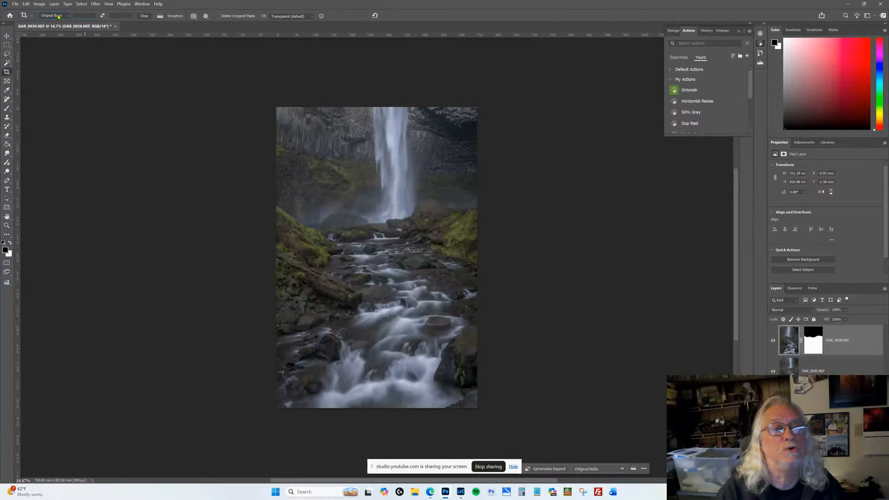
{"action": "left_click", "coordinate": [69, 17]}
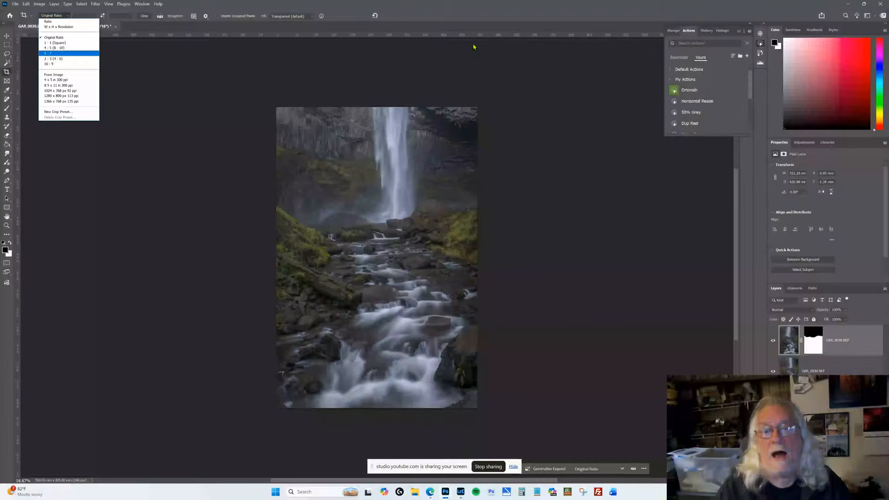
Stamp all visible layers into a new merged layer above the GAR_0928.NEF layer.
{"action": "left_click", "coordinate": [789, 343]}
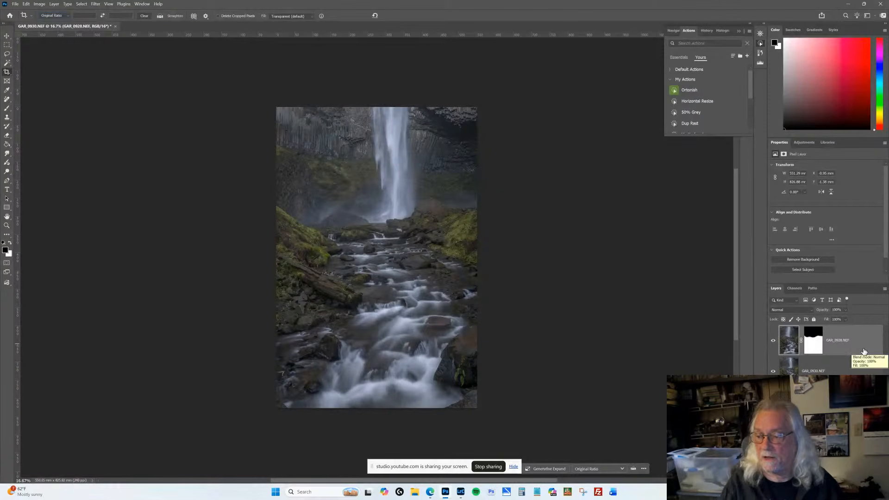
{"action": "left_click", "coordinate": [7, 37]}
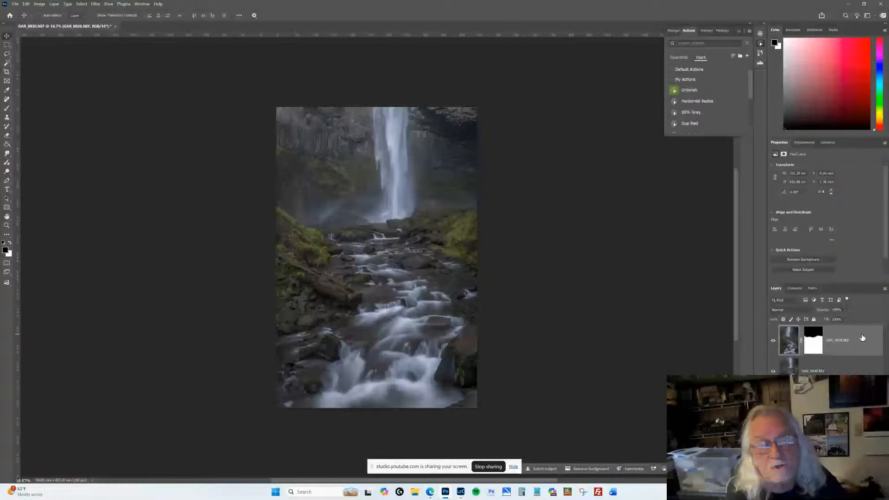
{"action": "key", "text": "ctrl+shift+alt+e"}
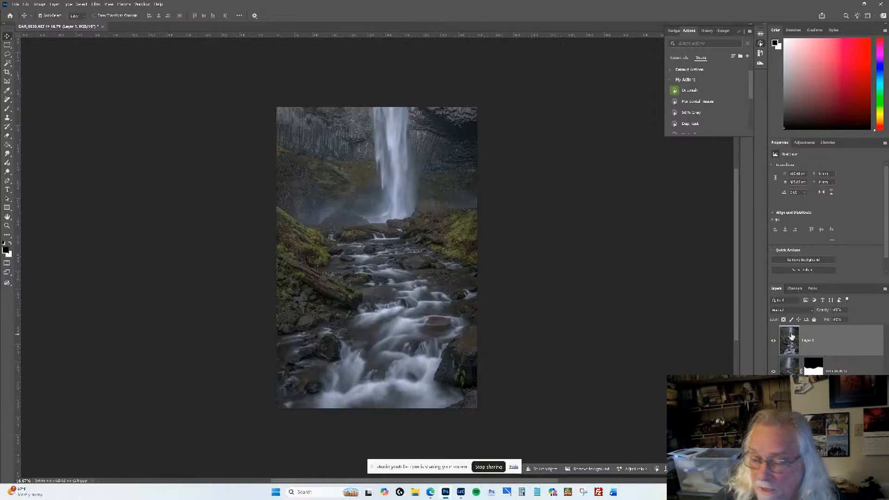
Remove the log in the lower-left corner of the merged layer using the Remove tool at brush size 175.
{"action": "key", "text": "ctrl+plus"}
{"action": "key", "text": "ctrl+plus"}
{"action": "key", "text": "ctrl+plus"}
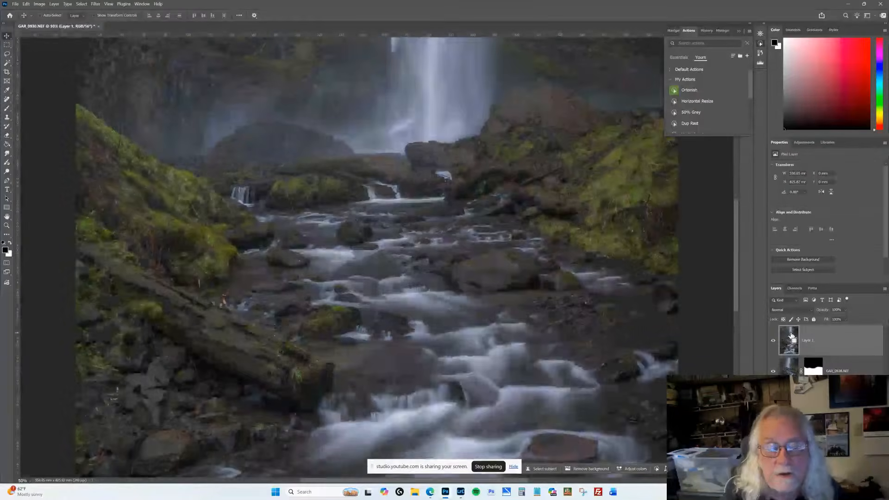
{"action": "key", "text": "ctrl+plus"}
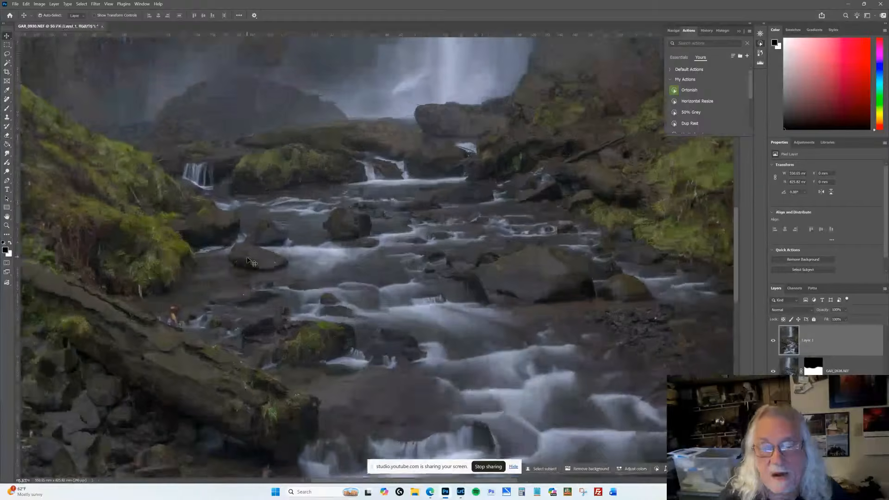
{"action": "key", "text": "space"}
{"action": "left_click_drag", "start_coordinate": [292, 308], "coordinate": [442, 145]}
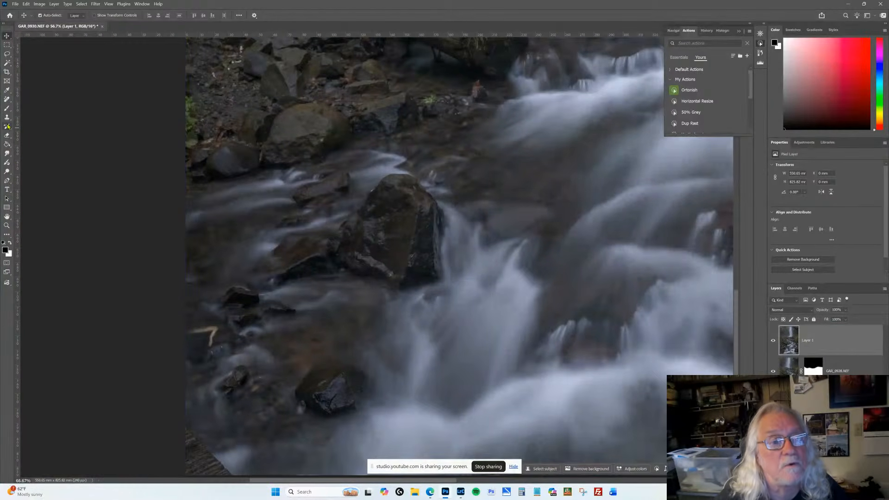
{"action": "left_click", "coordinate": [7, 100]}
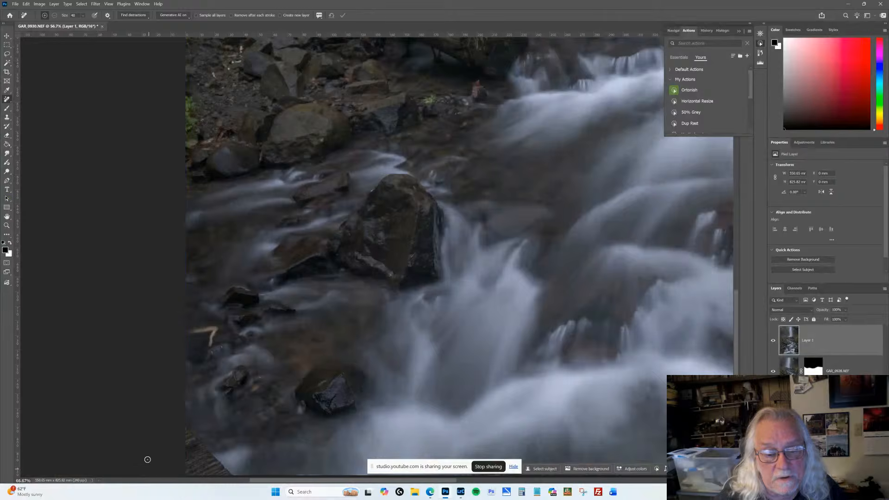
{"action": "key", "text": "bracketright"}
{"action": "key", "text": "bracketright"}
{"action": "key", "text": "bracketright"}
{"action": "key", "text": "bracketright"}
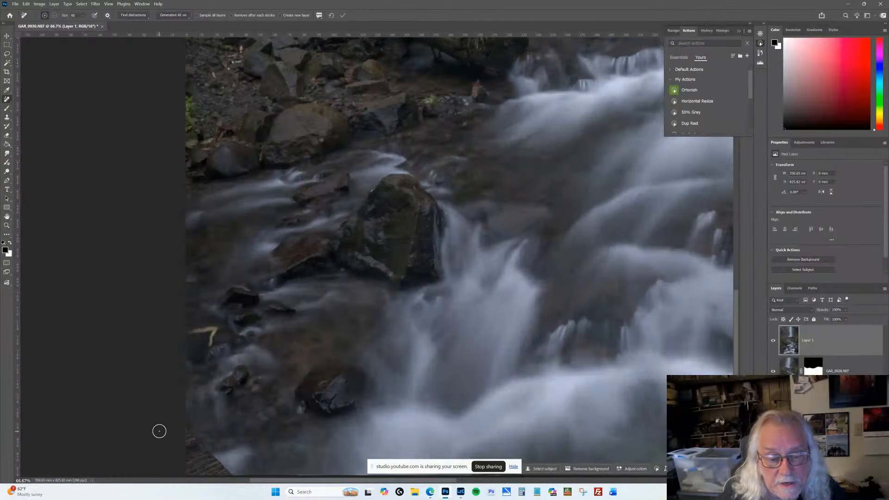
{"action": "key", "text": "bracketright"}
{"action": "key", "text": "bracketright"}
{"action": "key", "text": "bracketright"}
{"action": "key", "text": "bracketright"}
{"action": "key", "text": "bracketright"}
{"action": "mouse_move", "coordinate": [169, 424]}
{"action": "left_mouse_down"}
{"action": "mouse_move", "coordinate": [225, 477]}
{"action": "mouse_move", "coordinate": [167, 470]}
{"action": "mouse_move", "coordinate": [185, 460]}
{"action": "left_mouse_up"}
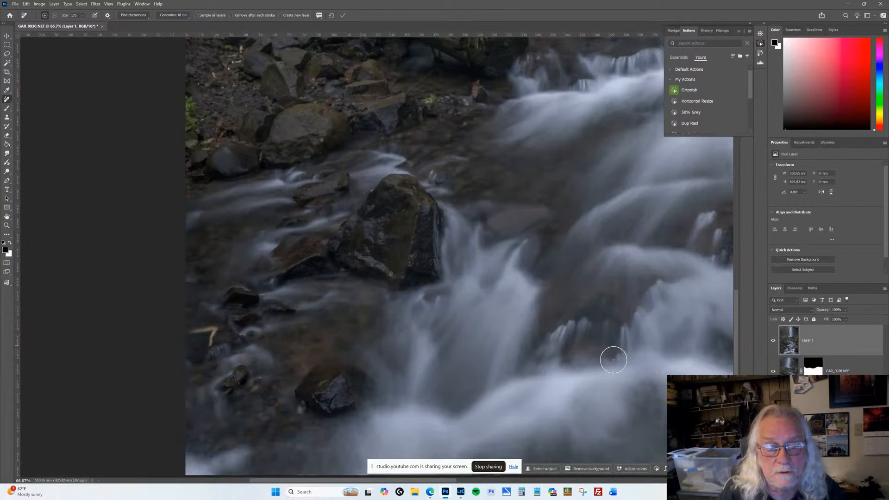
Remove the pale twig in the water near the image's lower-left edge using a smaller Remove tool brush.
{"action": "key", "text": "bracketleft"}
{"action": "key", "text": "bracketleft"}
{"action": "key", "text": "bracketleft"}
{"action": "key", "text": "bracketleft"}
{"action": "key", "text": "bracketleft"}
{"action": "key", "text": "bracketleft"}
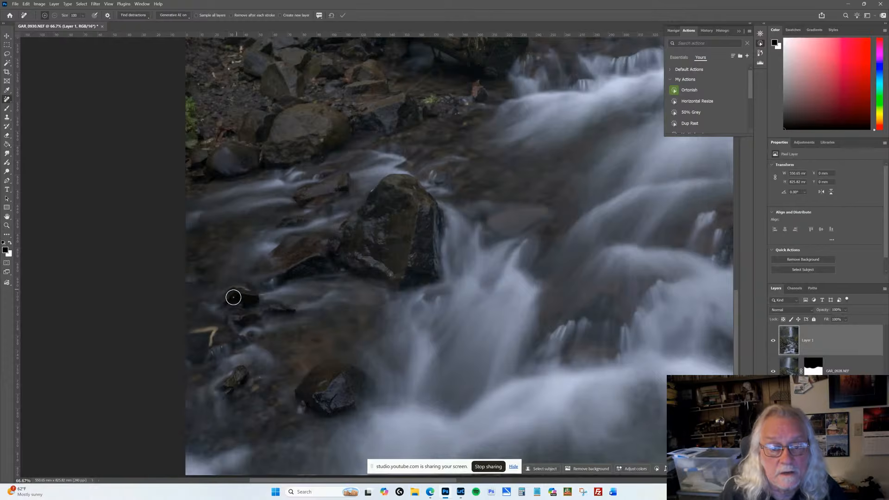
{"action": "mouse_move", "coordinate": [211, 348]}
{"action": "left_mouse_down"}
{"action": "mouse_move", "coordinate": [217, 331]}
{"action": "mouse_move", "coordinate": [186, 332]}
{"action": "left_mouse_up"}
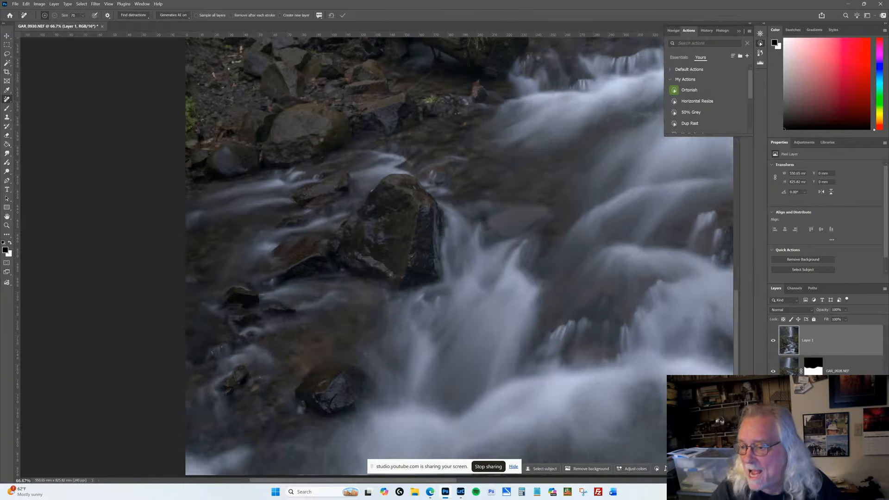
Mark the small bright spots on the gravel bank below the fallen log for removal with a smaller Remove tool brush.
{"action": "scroll", "coordinate": [508, 372], "scroll_direction": "up", "scroll_amount": 1}
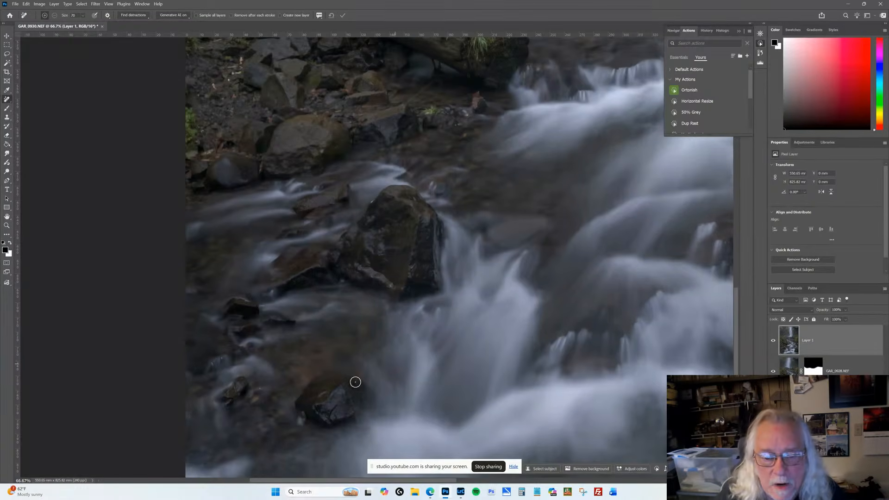
{"action": "key", "text": "bracketleft"}
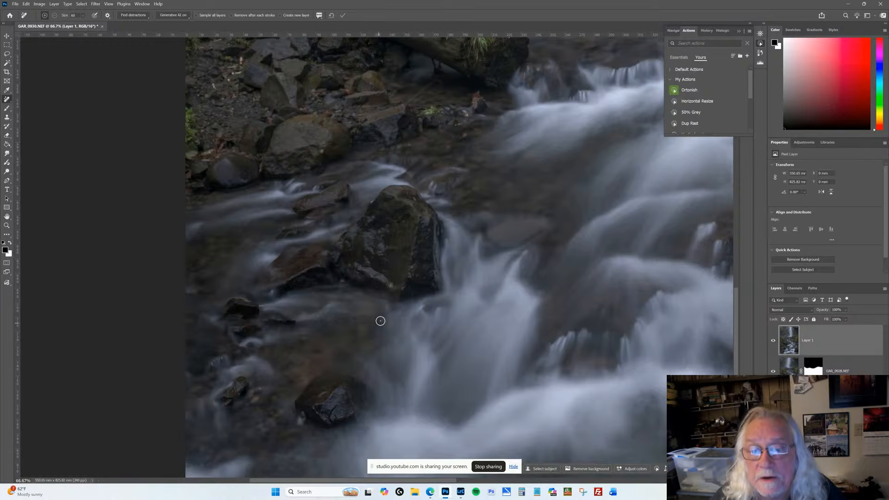
{"action": "key", "text": "space"}
{"action": "left_click_drag", "start_coordinate": [443, 179], "coordinate": [378, 477]}
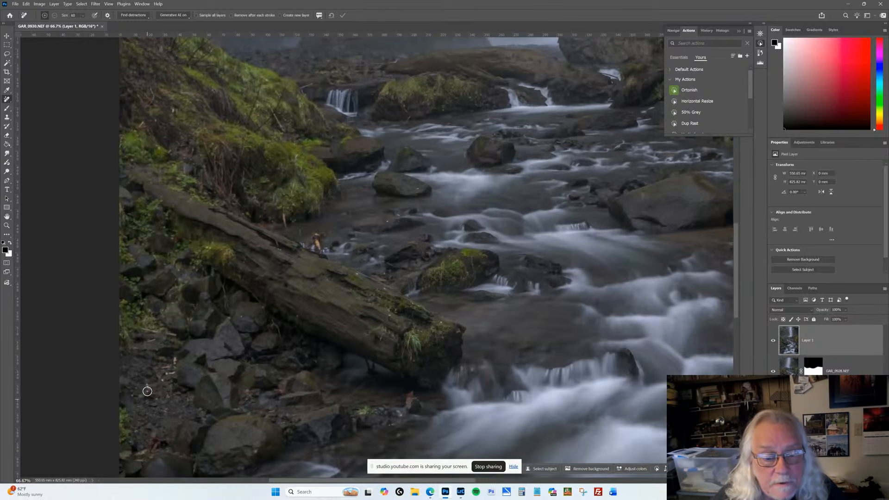
{"action": "left_click_drag", "start_coordinate": [147, 390], "coordinate": [147, 384]}
{"action": "left_click", "coordinate": [163, 379]}
{"action": "left_click", "coordinate": [165, 374]}
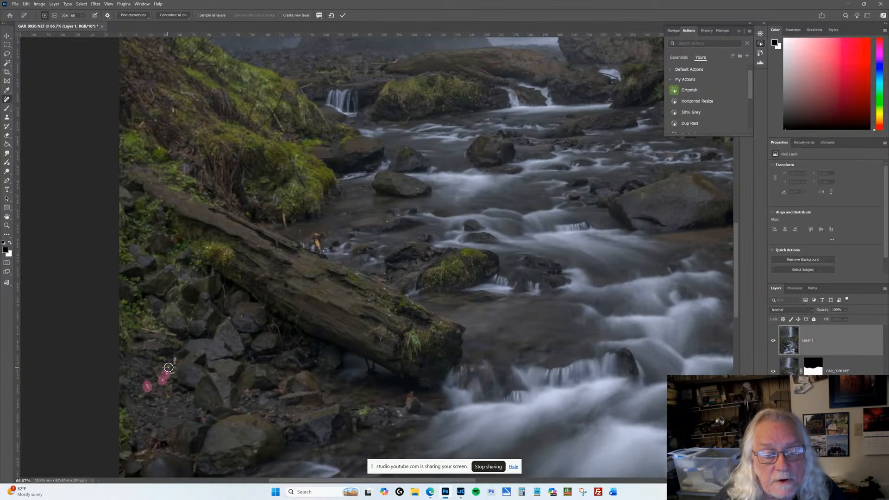
{"action": "left_click", "coordinate": [173, 362]}
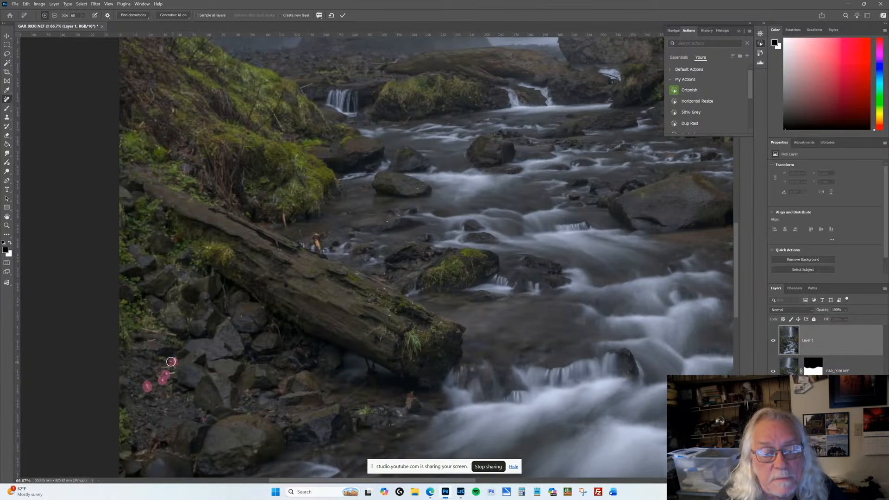
Mark the tiny specks on the fallen log and the stream rocks behind it for removal, using a still smaller brush.
{"action": "left_click", "coordinate": [441, 321]}
{"action": "key", "text": "bracketleft"}
{"action": "key", "text": "bracketleft"}
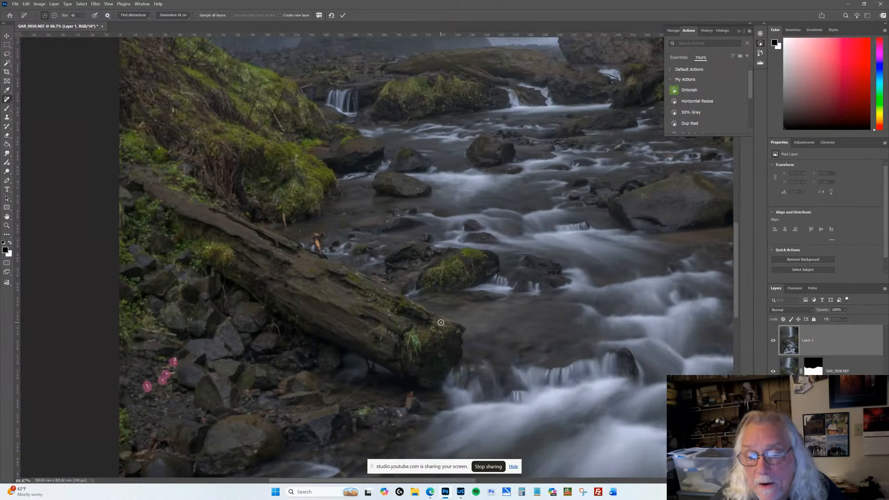
{"action": "left_click", "coordinate": [390, 315]}
{"action": "left_click", "coordinate": [377, 288]}
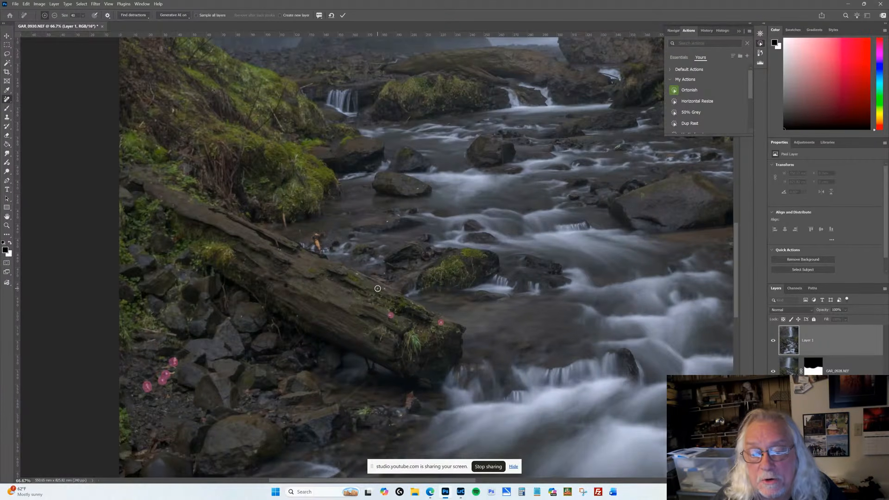
{"action": "left_click", "coordinate": [386, 289]}
{"action": "left_click", "coordinate": [358, 274]}
{"action": "left_click", "coordinate": [386, 273]}
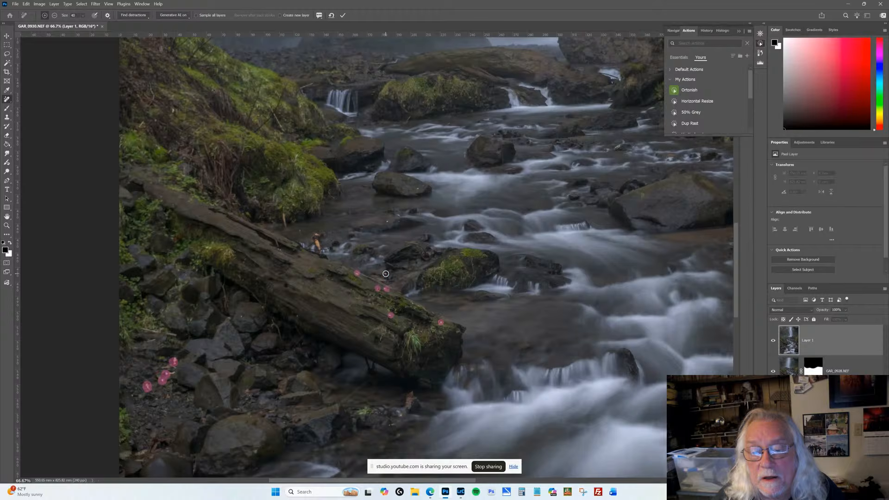
{"action": "left_click", "coordinate": [388, 219]}
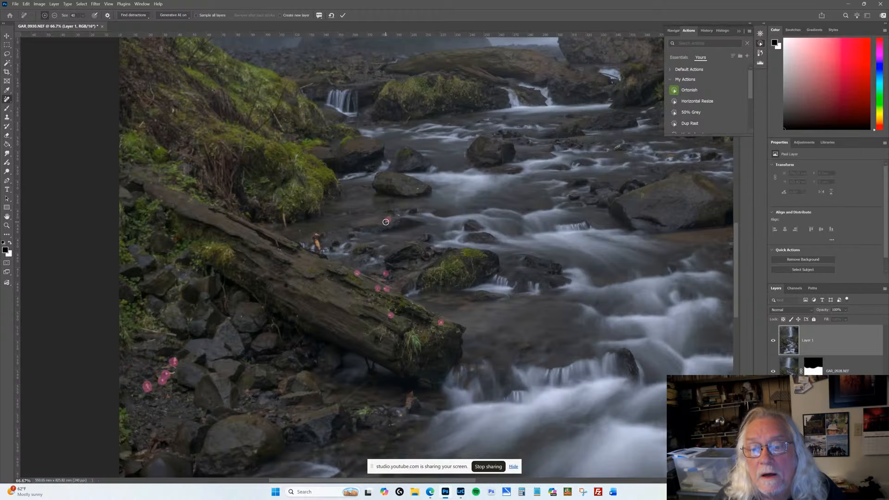
{"action": "left_click", "coordinate": [417, 188]}
Mark the orange debris behind the fallen log and the speck below its end, and apply the removal to all marked spots.
{"action": "mouse_move", "coordinate": [318, 231]}
{"action": "left_mouse_down"}
{"action": "mouse_move", "coordinate": [319, 255]}
{"action": "mouse_move", "coordinate": [322, 234]}
{"action": "mouse_move", "coordinate": [285, 228]}
{"action": "mouse_move", "coordinate": [299, 244]}
{"action": "mouse_move", "coordinate": [302, 236]}
{"action": "left_mouse_up"}
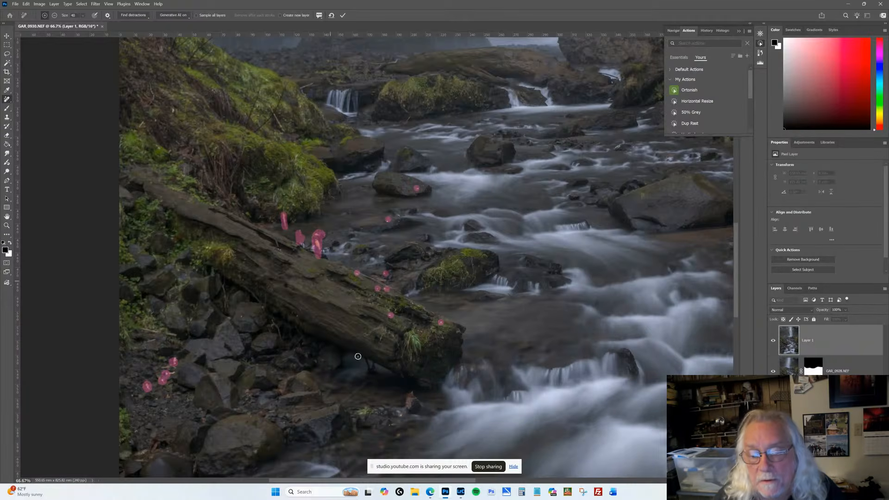
{"action": "left_click", "coordinate": [402, 414]}
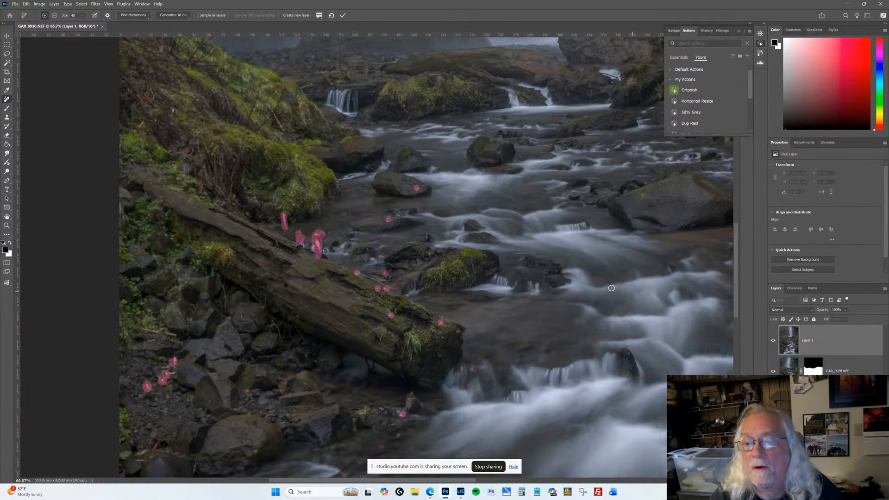
{"action": "scroll", "coordinate": [391, 204], "scroll_direction": "down", "scroll_amount": 6}
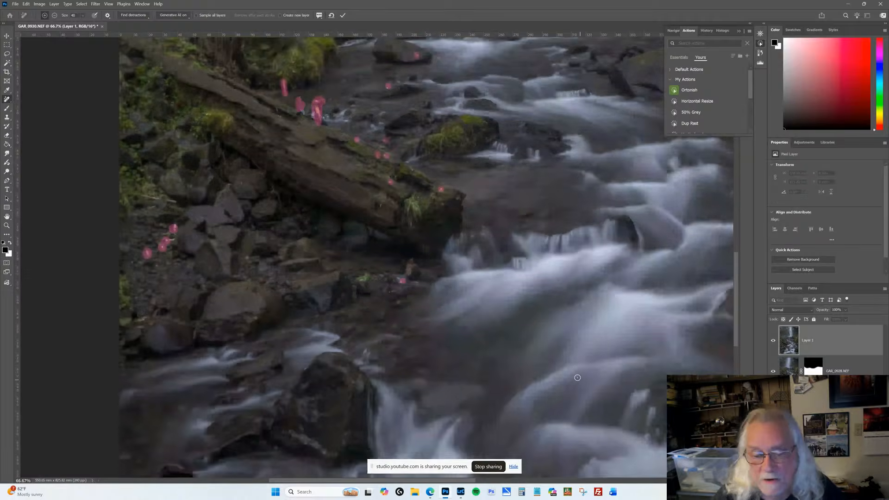
{"action": "scroll", "coordinate": [577, 378], "scroll_direction": "down", "scroll_amount": 5}
{"action": "left_click_drag", "start_coordinate": [638, 451], "coordinate": [173, 405]}
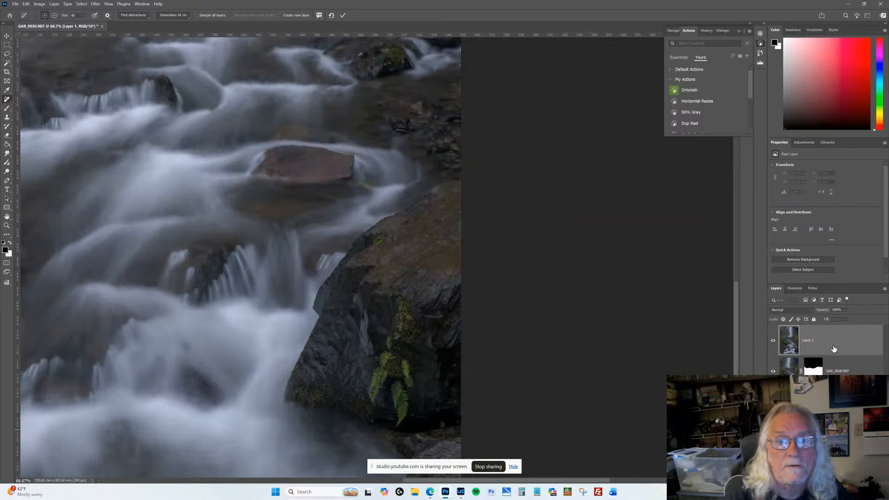
{"action": "key", "text": "ctrl+0"}
{"action": "key", "text": "ctrl+minus"}
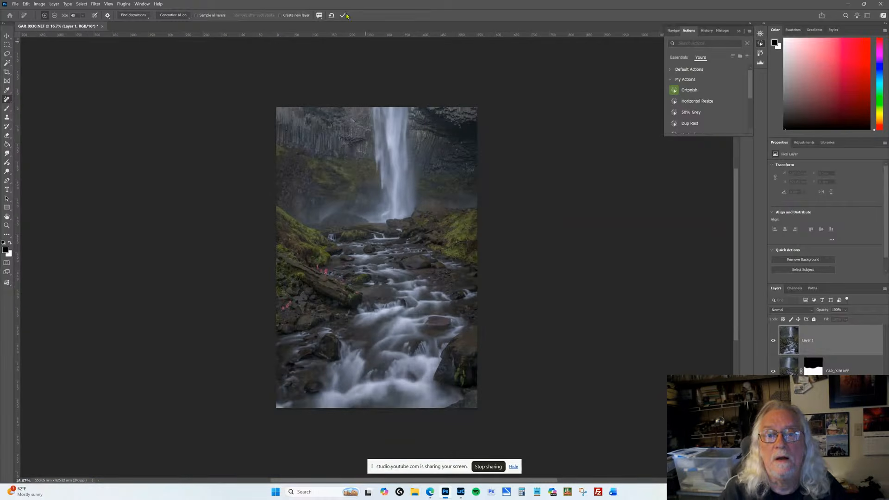
{"action": "left_click", "coordinate": [346, 16]}
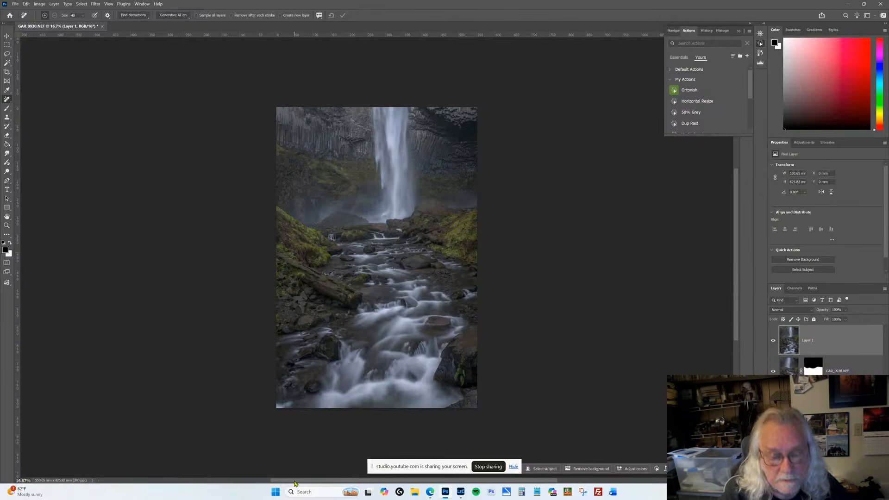
Remove the bright patch of water in the image's lower-left corner using a much larger Remove tool brush.
{"action": "key", "text": "]"}
{"action": "key", "text": "]"}
{"action": "key", "text": "]"}
{"action": "key", "text": "]"}
{"action": "key", "text": "]"}
{"action": "key", "text": "]"}
{"action": "key", "text": "]"}
{"action": "key", "text": "]"}
{"action": "key", "text": "]"}
{"action": "key", "text": "]"}
{"action": "key", "text": "]"}
{"action": "key", "text": "]"}
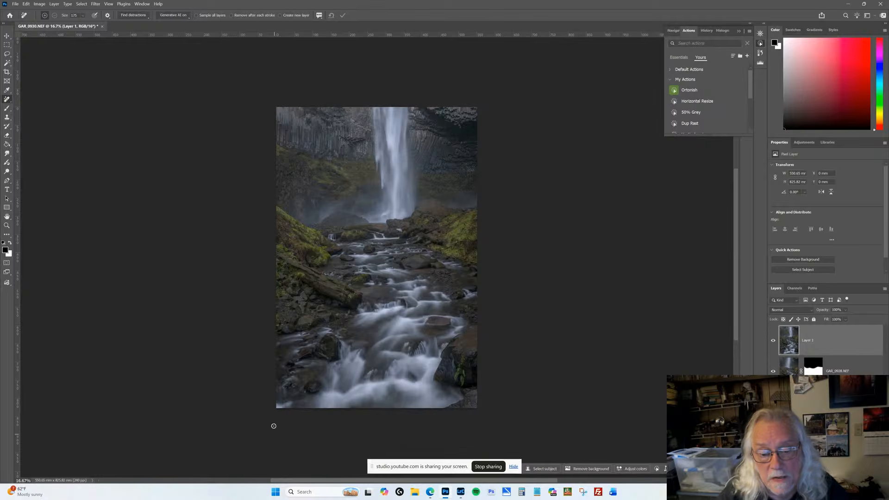
{"action": "left_click_drag", "start_coordinate": [274, 403], "coordinate": [284, 403]}
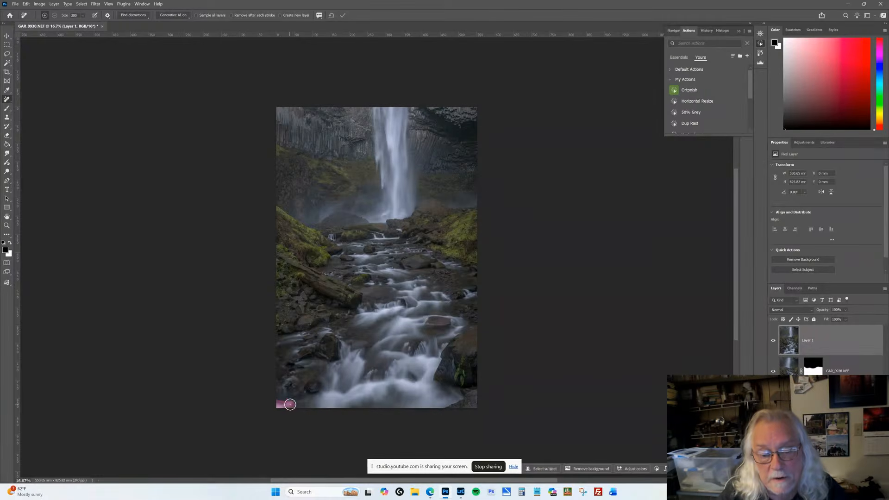
{"action": "left_click", "coordinate": [344, 17]}
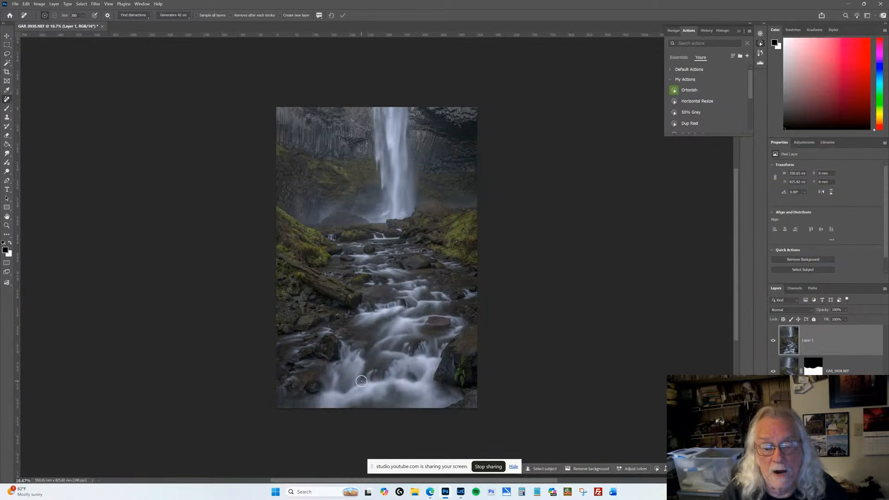
Crop the image slightly inward on all sides at the Original Ratio.
{"action": "left_click", "coordinate": [7, 72]}
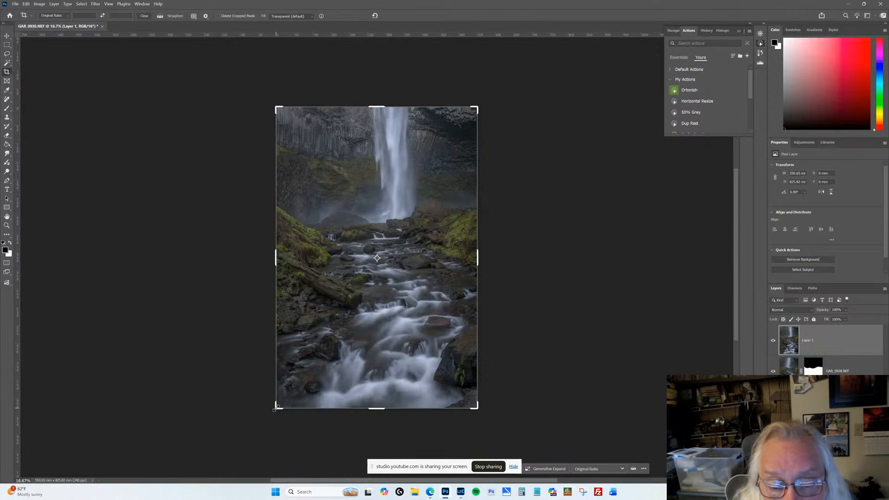
{"action": "left_click_drag", "start_coordinate": [277, 410], "coordinate": [278, 404]}
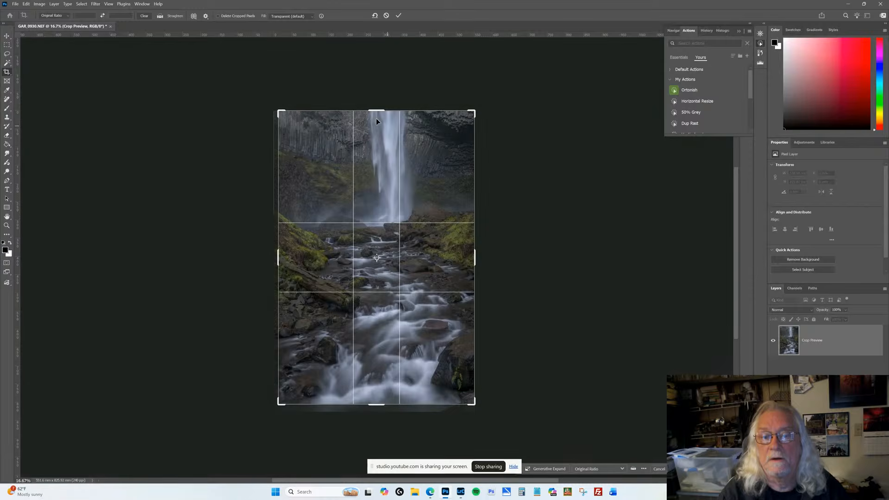
{"action": "left_click", "coordinate": [398, 16]}
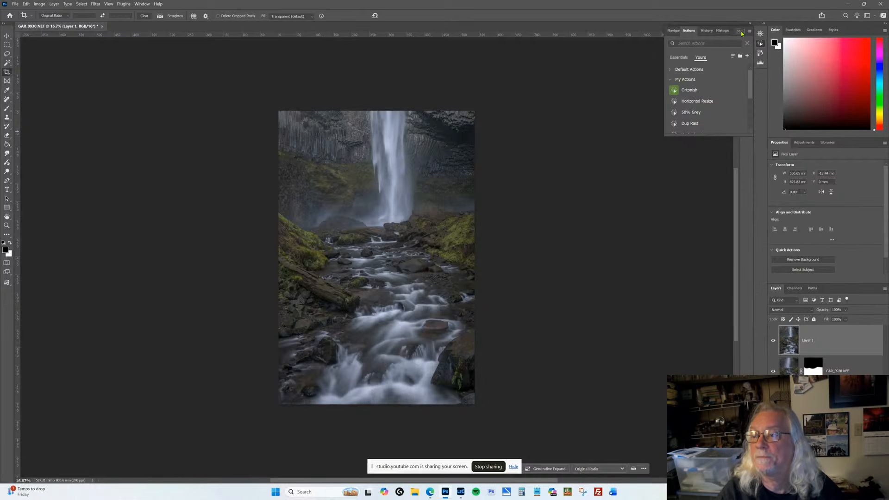
Collapse the Actions list and create a new layer in Soft Light mode filled with its neutral gray color.
{"action": "left_click", "coordinate": [739, 31]}
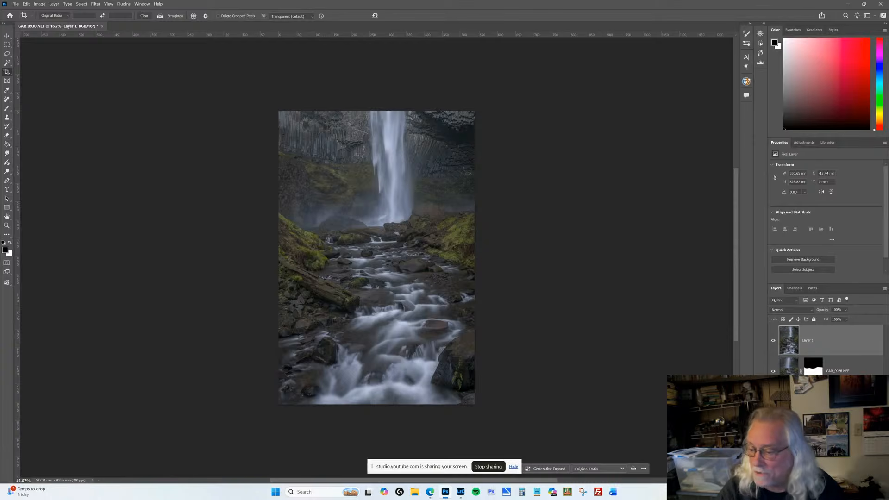
{"action": "key", "text": "ctrl+shift+n"}
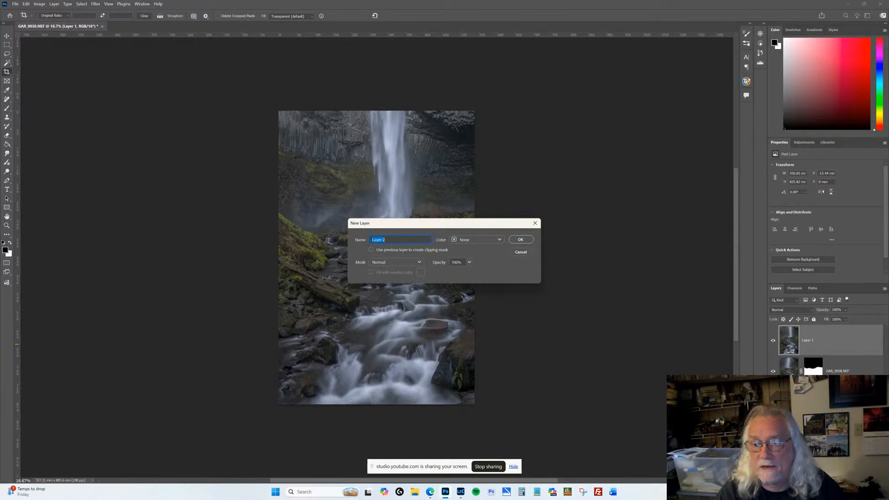
{"action": "left_click", "coordinate": [421, 263]}
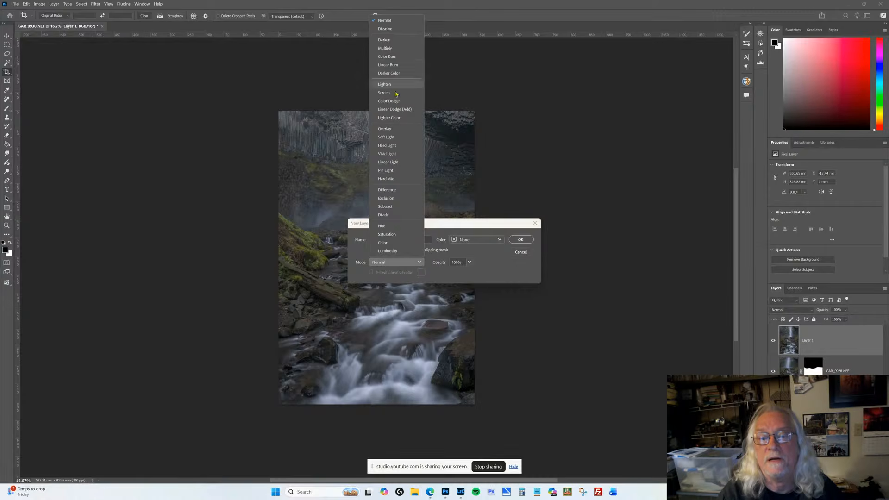
{"action": "left_click", "coordinate": [392, 138]}
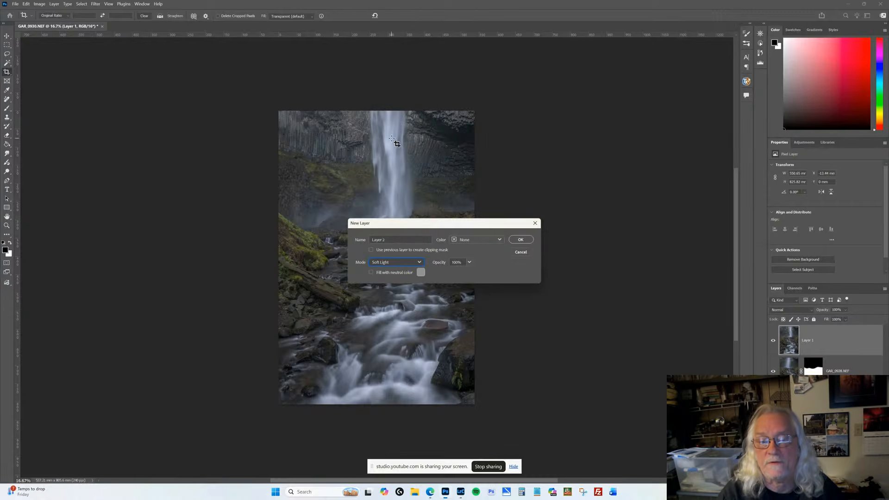
{"action": "left_click", "coordinate": [371, 272]}
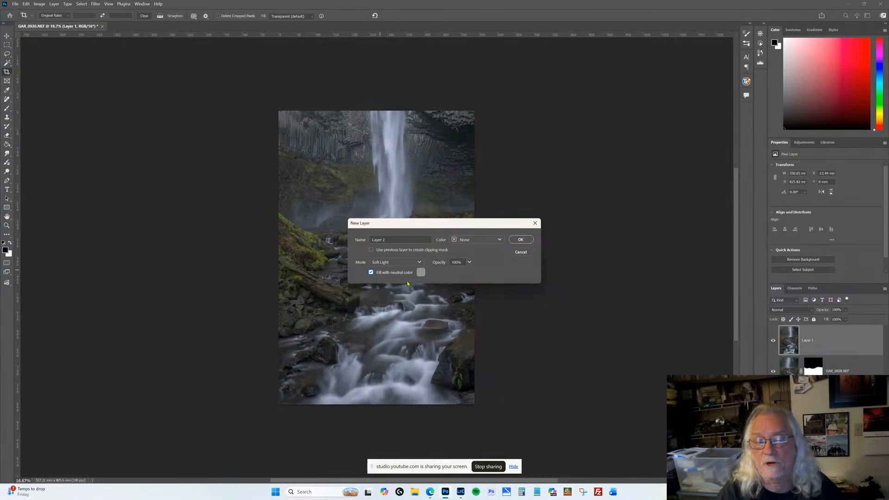
{"action": "left_click", "coordinate": [521, 240]}
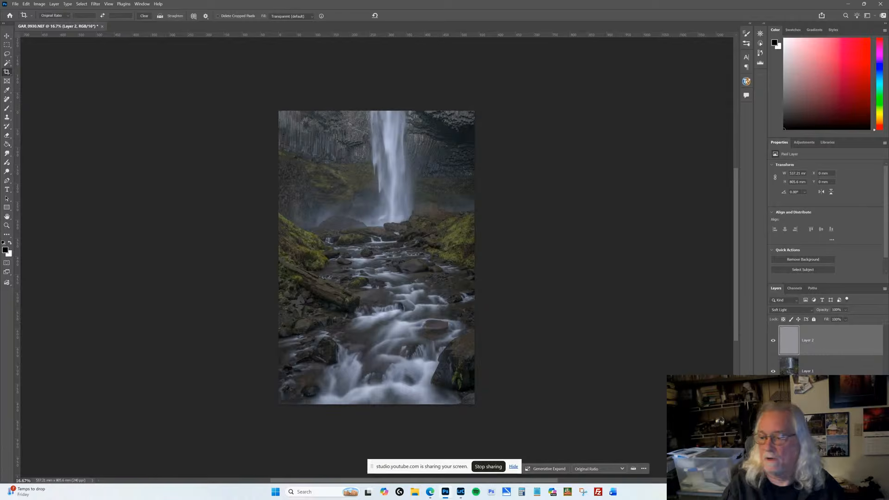
{"action": "left_click", "coordinate": [810, 310]}
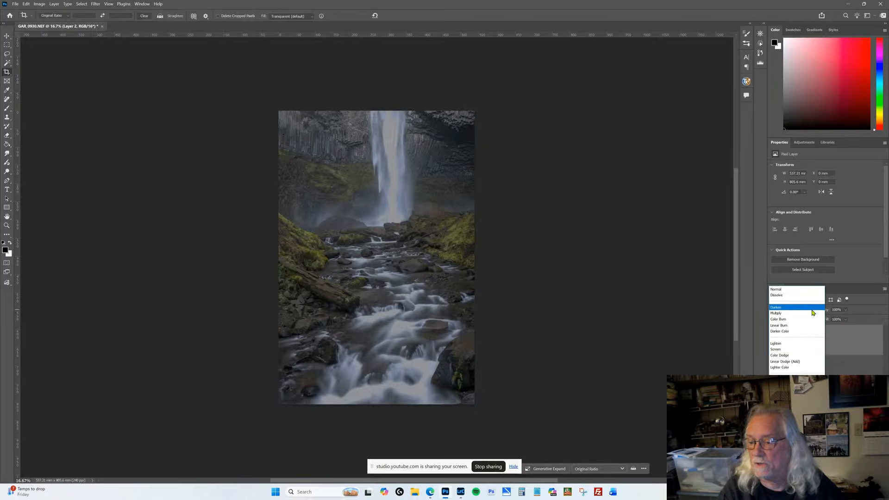
{"action": "left_click", "coordinate": [843, 342]}
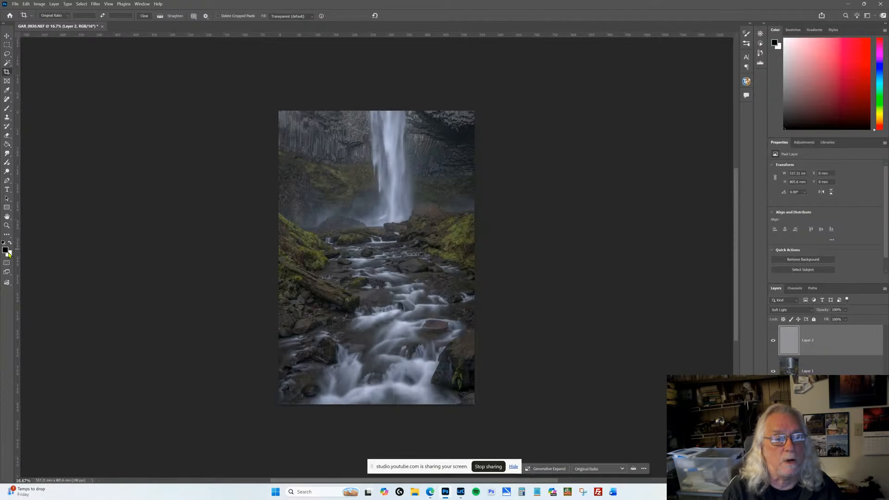
{"action": "left_click", "coordinate": [7, 109]}
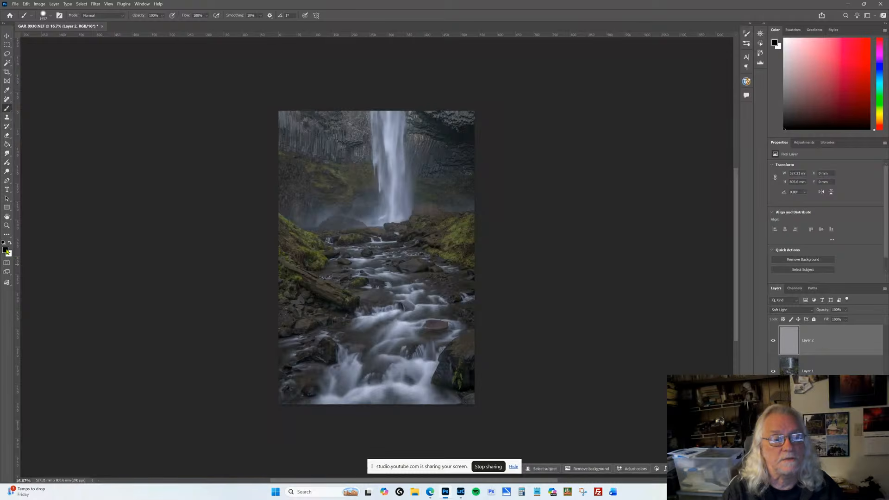
{"action": "left_click", "coordinate": [11, 177]}
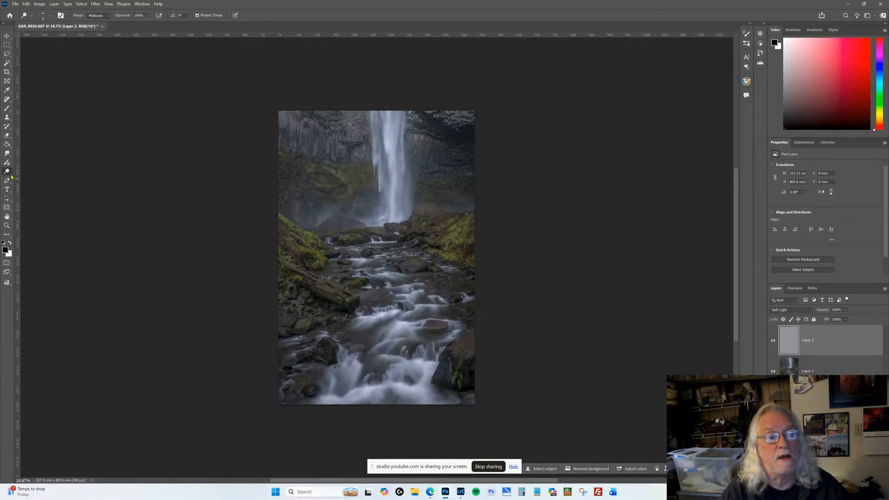
{"action": "right_click", "coordinate": [12, 177]}
{"action": "left_click", "coordinate": [12, 177]}
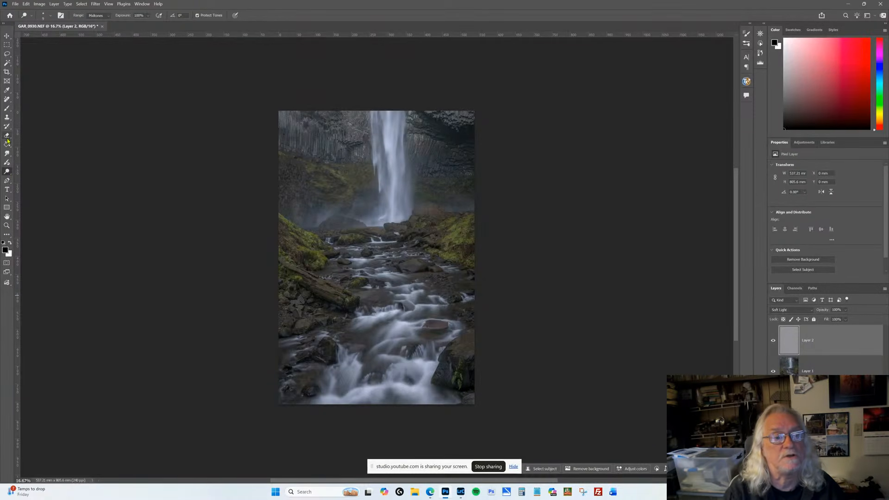
Set up the Brush tool with 0% hardness for painting on the gray Soft Light layer.
{"action": "left_click", "coordinate": [7, 108]}
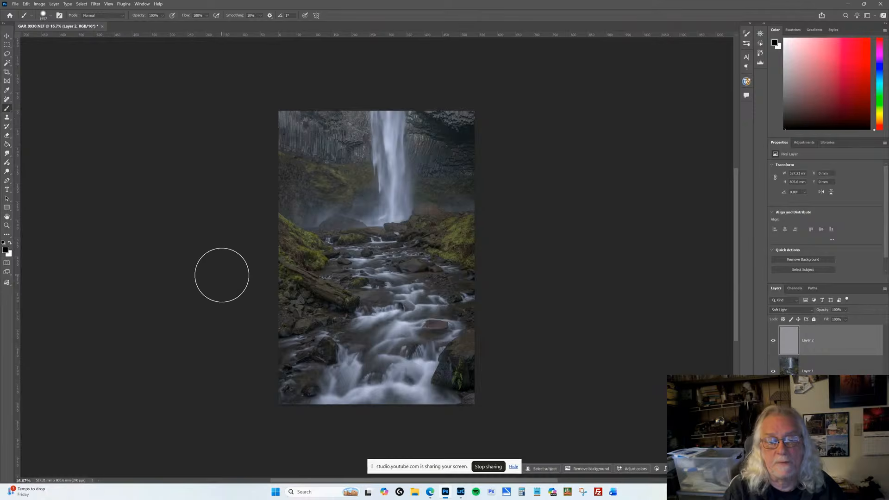
{"action": "left_click", "coordinate": [44, 16]}
{"action": "left_click_drag", "start_coordinate": [63, 55], "coordinate": [38, 55]}
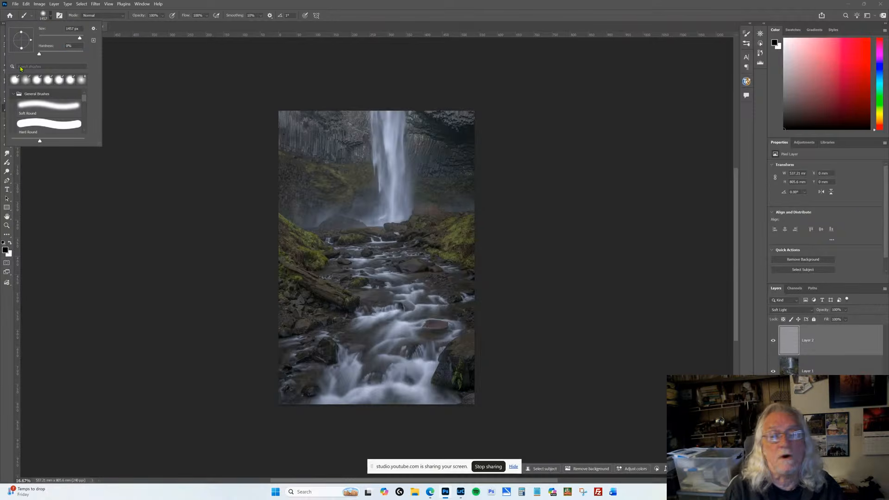
{"action": "left_click", "coordinate": [788, 346]}
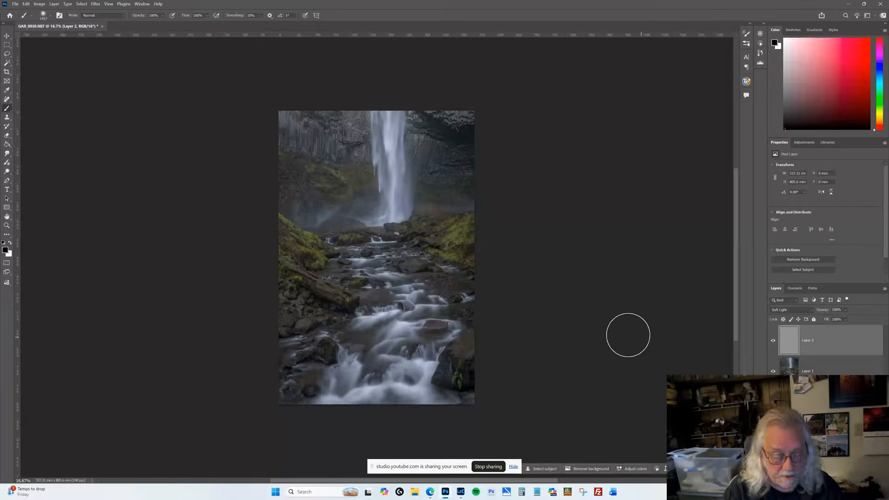
Burn the lower-left edge of the image on the gray layer with black, using a much larger soft brush.
{"action": "key", "text": "bracketright"}
{"action": "key", "text": "bracketright"}
{"action": "key", "text": "bracketright"}
{"action": "key", "text": "bracketright"}
{"action": "key", "text": "bracketright"}
{"action": "key", "text": "bracketright"}
{"action": "key", "text": "bracketright"}
{"action": "key", "text": "bracketright"}
{"action": "key", "text": "bracketright"}
{"action": "key", "text": "bracketright"}
{"action": "key", "text": "bracketright"}
{"action": "key", "text": "bracketright"}
{"action": "key", "text": "bracketright"}
{"action": "key", "text": "bracketright"}
{"action": "key", "text": "bracketright"}
{"action": "key", "text": "bracketright"}
{"action": "key", "text": "bracketright"}
{"action": "key", "text": "bracketright"}
{"action": "key", "text": "bracketright"}
{"action": "key", "text": "bracketright"}
{"action": "key", "text": "bracketright"}
{"action": "key", "text": "bracketright"}
{"action": "key", "text": "bracketright"}
{"action": "key", "text": "bracketright"}
{"action": "key", "text": "bracketright"}
{"action": "key", "text": "bracketright"}
{"action": "key", "text": "bracketright"}
{"action": "key", "text": "bracketright"}
{"action": "key", "text": "bracketright"}
{"action": "key", "text": "bracketright"}
{"action": "key", "text": "bracketright"}
{"action": "key", "text": "bracketright"}
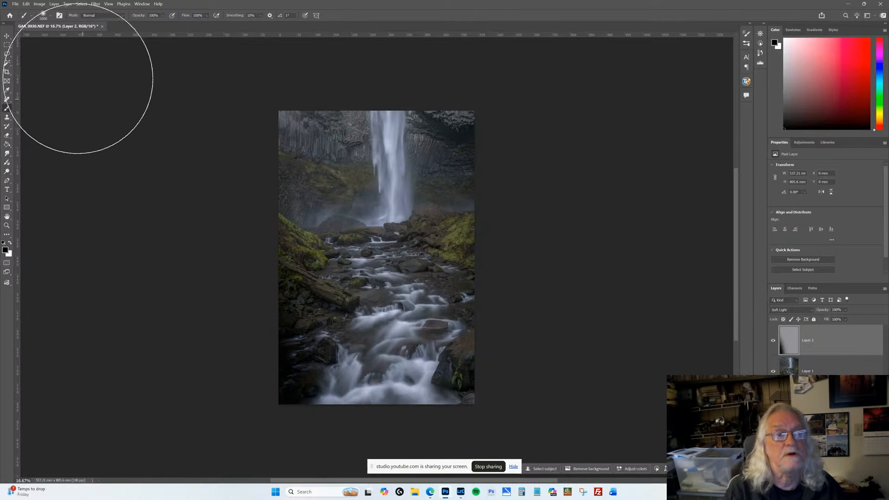
Fade the lower-left burn stroke to 28% opacity in Normal mode.
{"action": "left_click", "coordinate": [26, 4]}
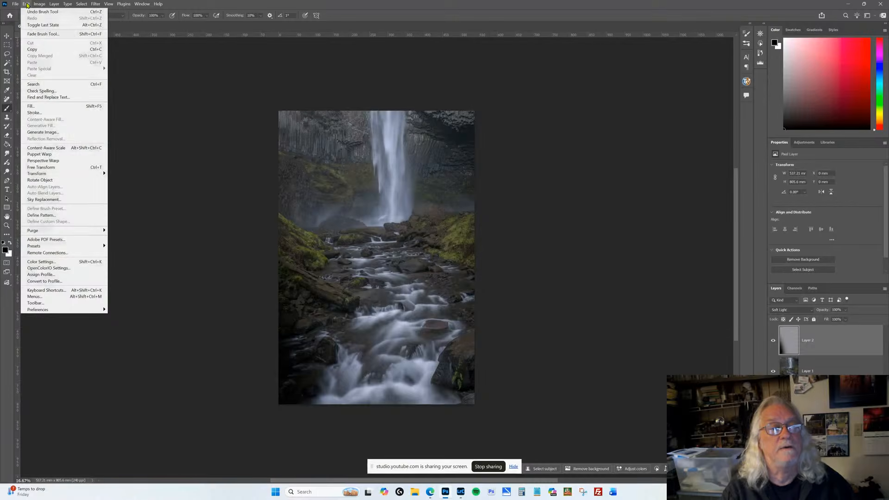
{"action": "left_click", "coordinate": [37, 34]}
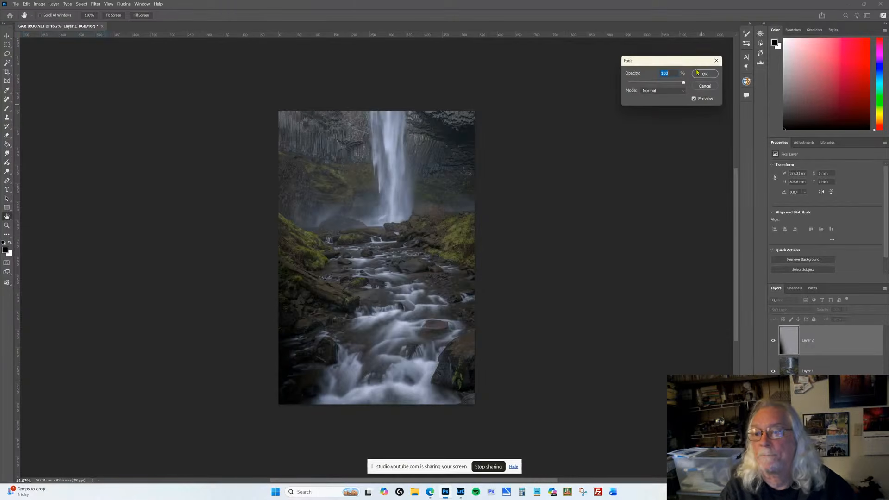
{"action": "left_click_drag", "start_coordinate": [694, 64], "coordinate": [644, 209]}
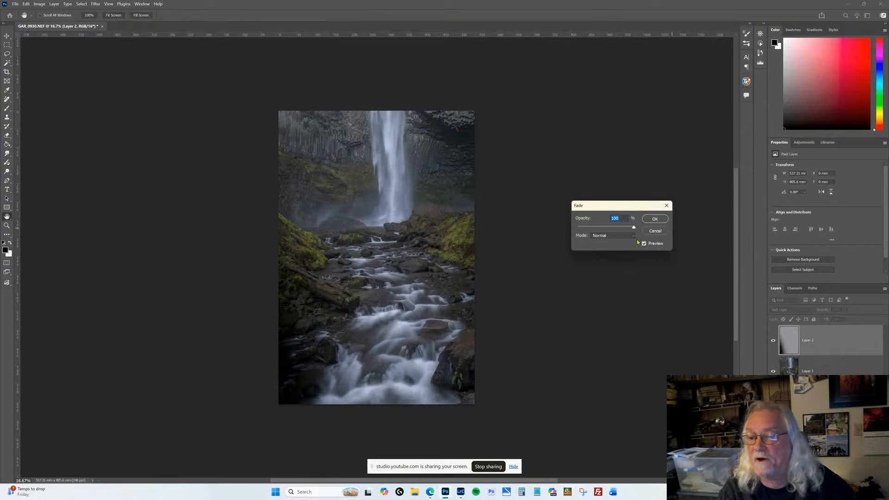
{"action": "left_click_drag", "start_coordinate": [632, 229], "coordinate": [594, 233]}
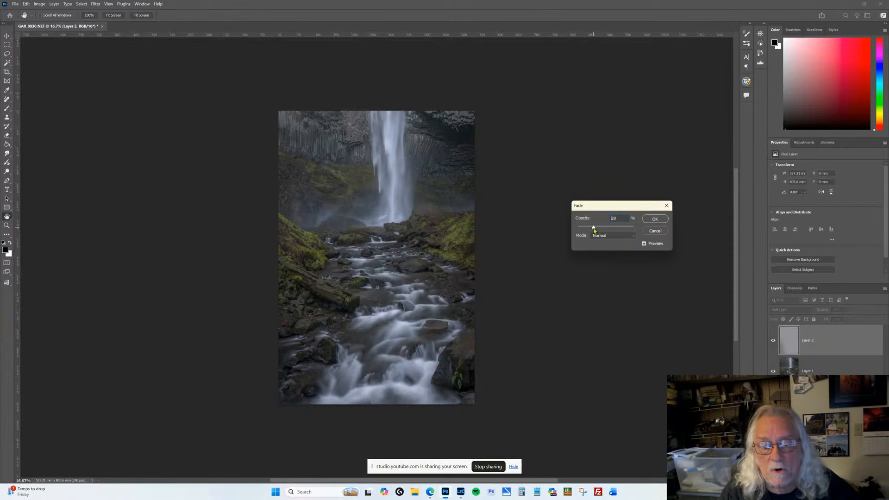
{"action": "left_click", "coordinate": [653, 219]}
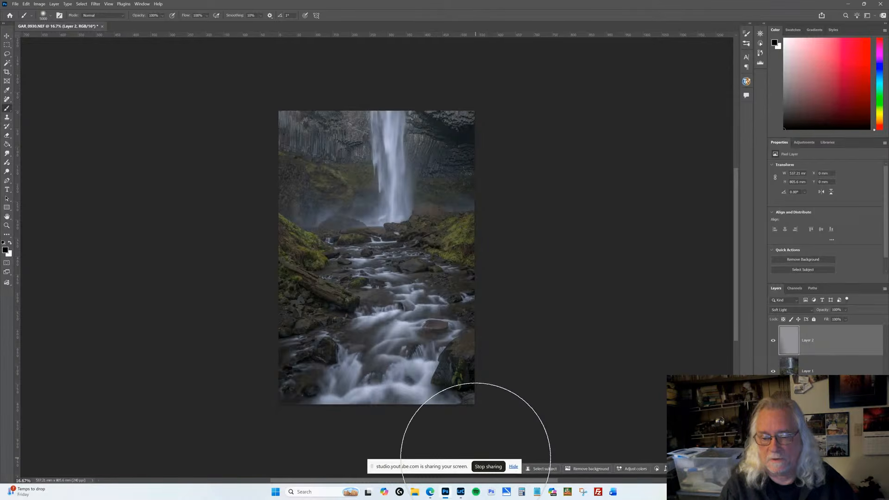
Burn the lower-right corner with the same large black brush and fade the stroke to 70% opacity.
{"action": "left_click", "coordinate": [476, 457]}
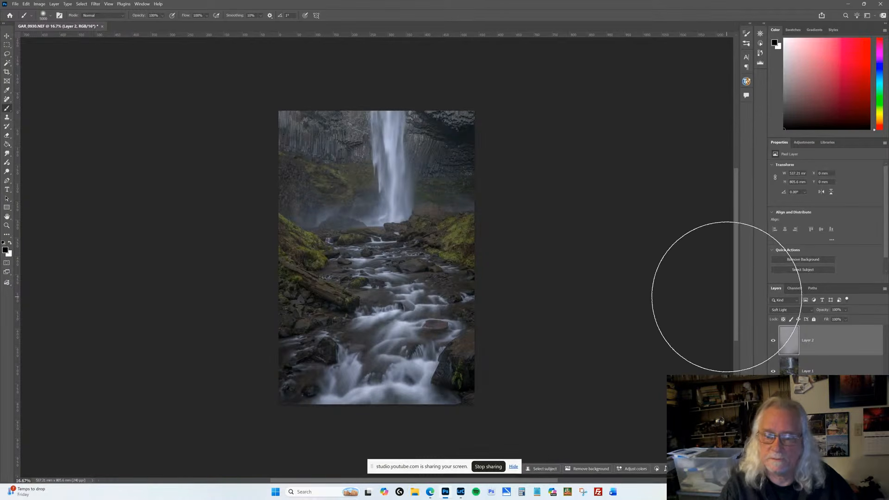
{"action": "left_click", "coordinate": [26, 4]}
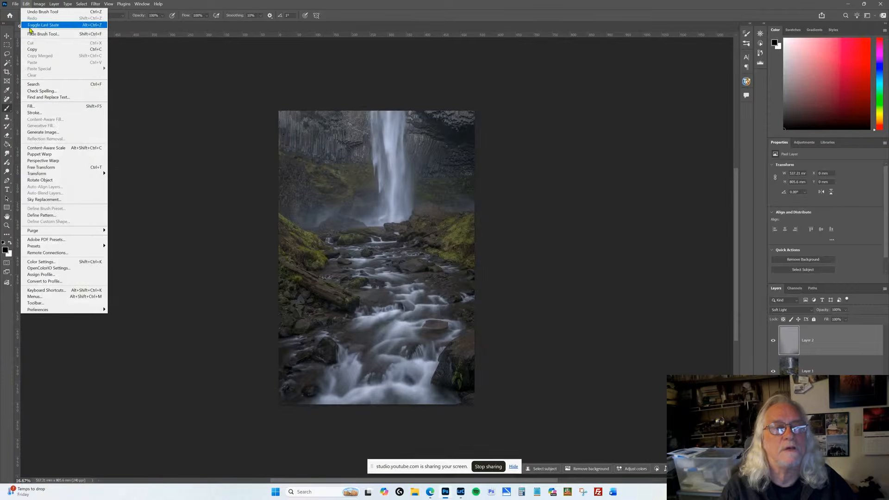
{"action": "left_click", "coordinate": [42, 34]}
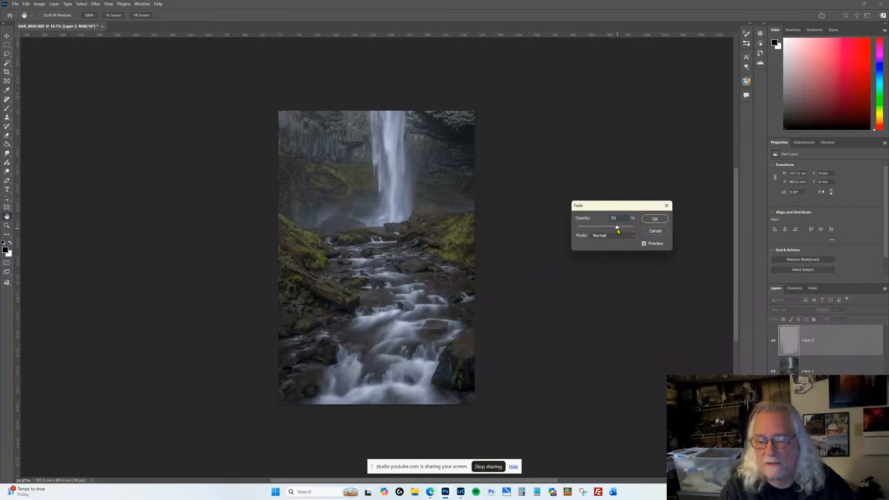
{"action": "left_click", "coordinate": [655, 219]}
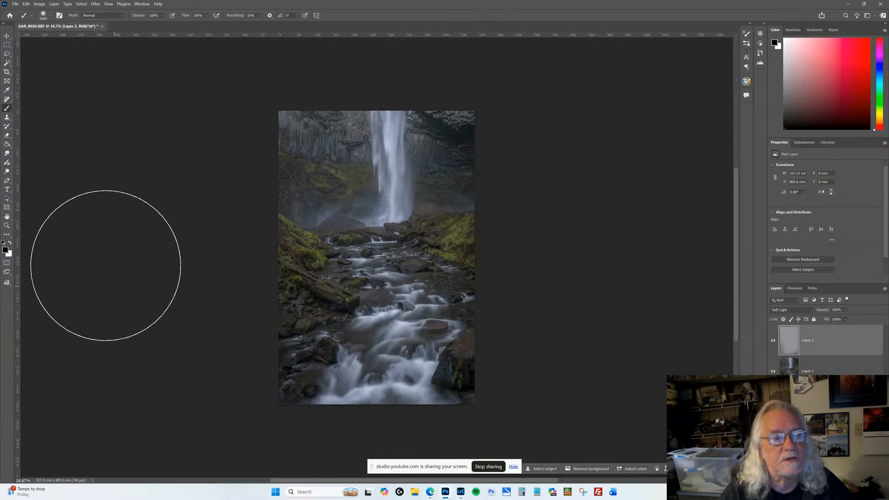
Dodge the dark mossy rock in the image's lower-right corner with white, using a much smaller soft brush.
{"action": "left_click", "coordinate": [11, 244]}
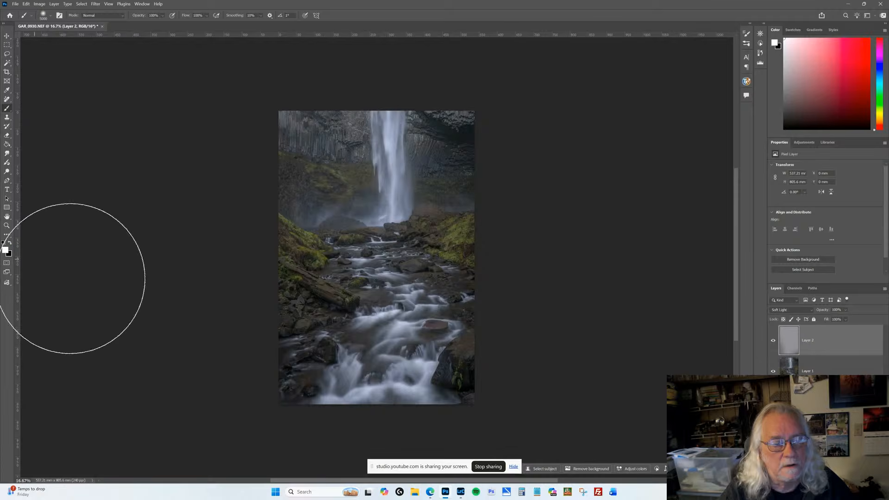
{"action": "key", "text": "ctrl+plus"}
{"action": "key", "text": "ctrl+plus"}
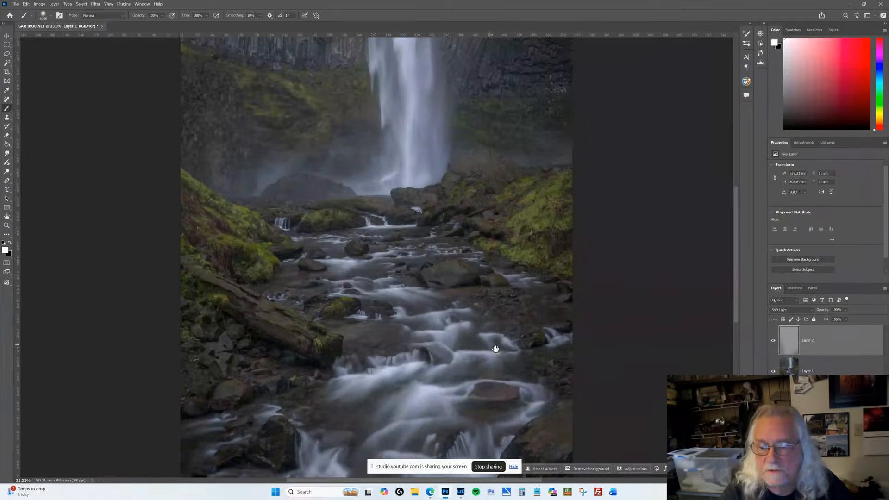
{"action": "left_click_drag", "start_coordinate": [464, 318], "coordinate": [270, 182]}
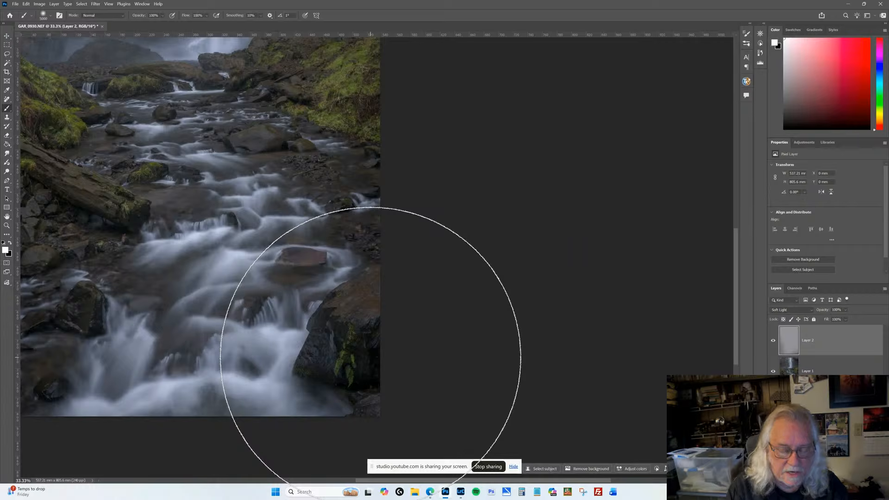
{"action": "key", "text": "bracketleft"}
{"action": "key", "text": "bracketleft"}
{"action": "key", "text": "bracketleft"}
{"action": "key", "text": "bracketleft"}
{"action": "key", "text": "bracketleft"}
{"action": "key", "text": "bracketleft"}
{"action": "key", "text": "bracketleft"}
{"action": "key", "text": "bracketleft"}
{"action": "key", "text": "bracketleft"}
{"action": "key", "text": "bracketleft"}
{"action": "key", "text": "bracketleft"}
{"action": "key", "text": "bracketleft"}
{"action": "key", "text": "bracketleft"}
{"action": "key", "text": "bracketleft"}
{"action": "key", "text": "bracketleft"}
{"action": "key", "text": "bracketleft"}
{"action": "key", "text": "bracketleft"}
{"action": "key", "text": "bracketleft"}
{"action": "key", "text": "bracketleft"}
{"action": "key", "text": "bracketleft"}
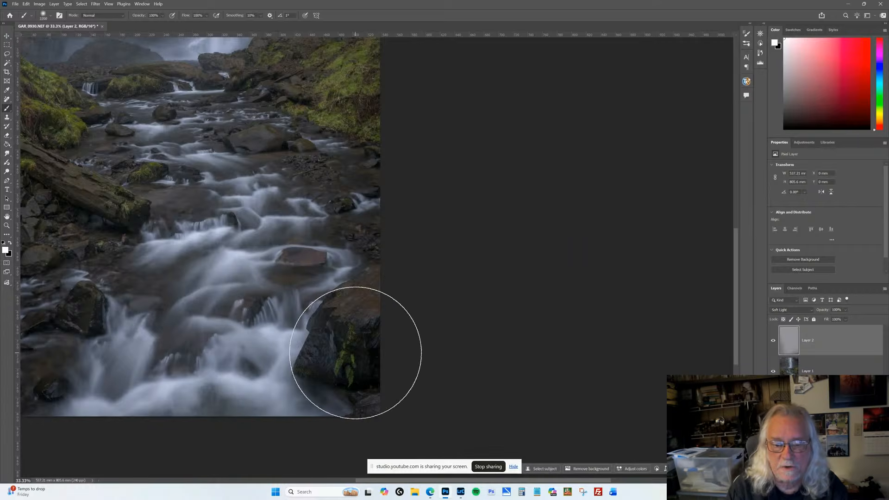
{"action": "key", "text": "bracketleft"}
{"action": "key", "text": "bracketleft"}
{"action": "key", "text": "bracketleft"}
{"action": "key", "text": "bracketleft"}
{"action": "key", "text": "bracketleft"}
{"action": "key", "text": "bracketleft"}
{"action": "key", "text": "bracketleft"}
{"action": "key", "text": "bracketleft"}
{"action": "key", "text": "bracketleft"}
{"action": "key", "text": "bracketleft"}
{"action": "key", "text": "bracketleft"}
{"action": "key", "text": "bracketleft"}
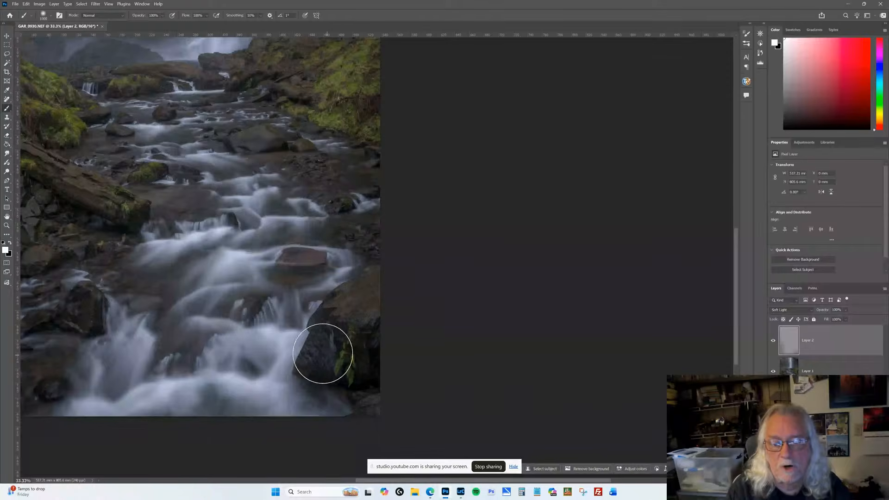
{"action": "key", "text": "bracketleft"}
{"action": "key", "text": "bracketleft"}
{"action": "key", "text": "bracketleft"}
{"action": "key", "text": "bracketleft"}
{"action": "key", "text": "bracketleft"}
{"action": "key", "text": "bracketleft"}
{"action": "key", "text": "bracketleft"}
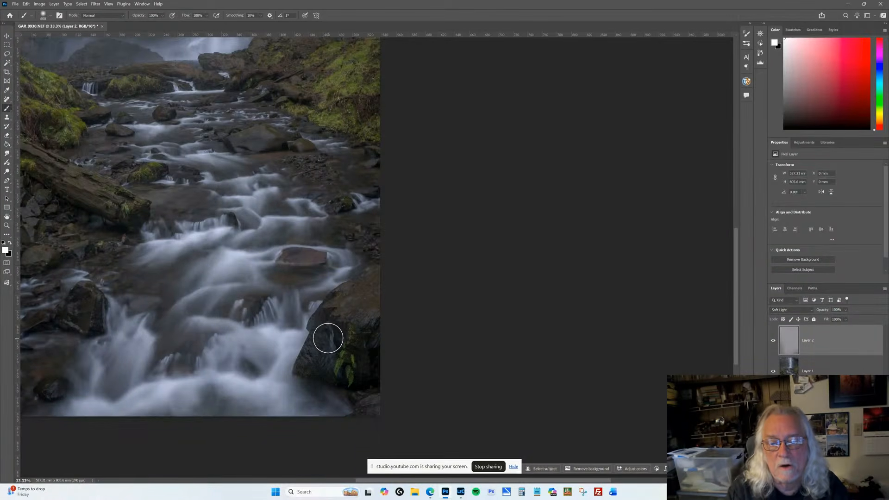
{"action": "mouse_move", "coordinate": [323, 316]}
{"action": "left_mouse_down"}
{"action": "mouse_move", "coordinate": [317, 364]}
{"action": "mouse_move", "coordinate": [373, 372]}
{"action": "mouse_move", "coordinate": [304, 370]}
{"action": "mouse_move", "coordinate": [367, 368]}
{"action": "mouse_move", "coordinate": [383, 347]}
{"action": "mouse_move", "coordinate": [326, 341]}
{"action": "mouse_move", "coordinate": [353, 324]}
{"action": "mouse_move", "coordinate": [382, 385]}
{"action": "mouse_move", "coordinate": [398, 362]}
{"action": "left_mouse_up"}
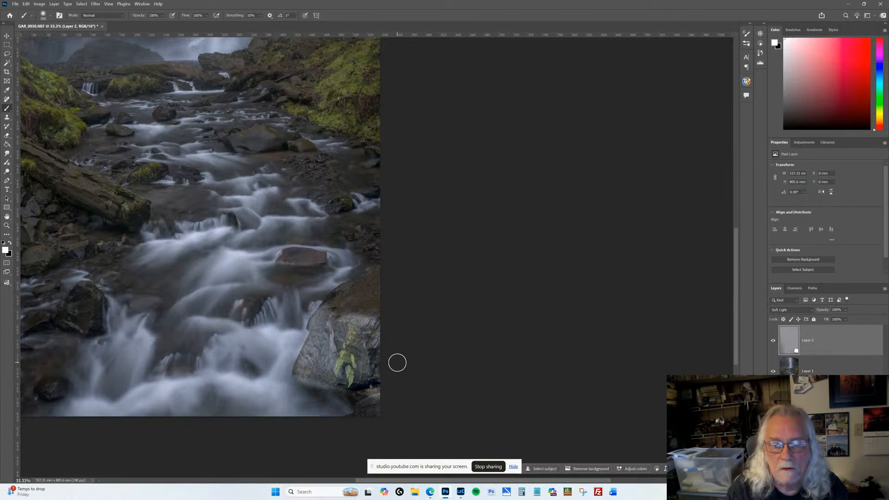
Fade the white dodge stroke on the rock to 25% opacity and return to the Brush tool.
{"action": "left_click", "coordinate": [26, 4]}
{"action": "left_click", "coordinate": [35, 34]}
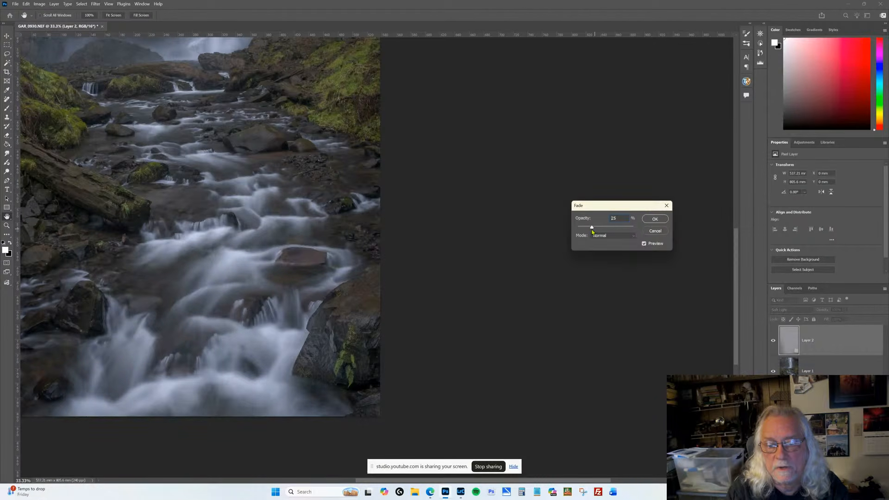
{"action": "left_click", "coordinate": [663, 223]}
{"action": "key", "text": "b"}
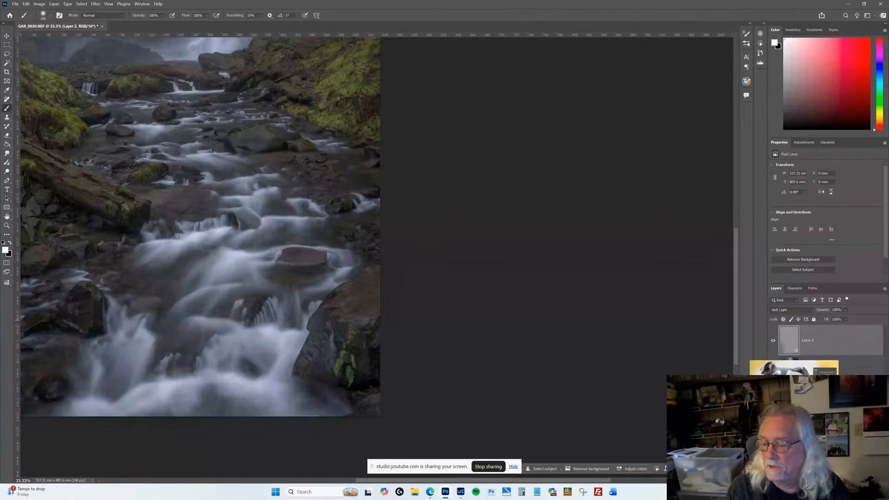
Add a layer mask to the gray layer and paint black on it over the water beside the rock and along the bottom edge.
{"action": "left_click", "coordinate": [837, 480]}
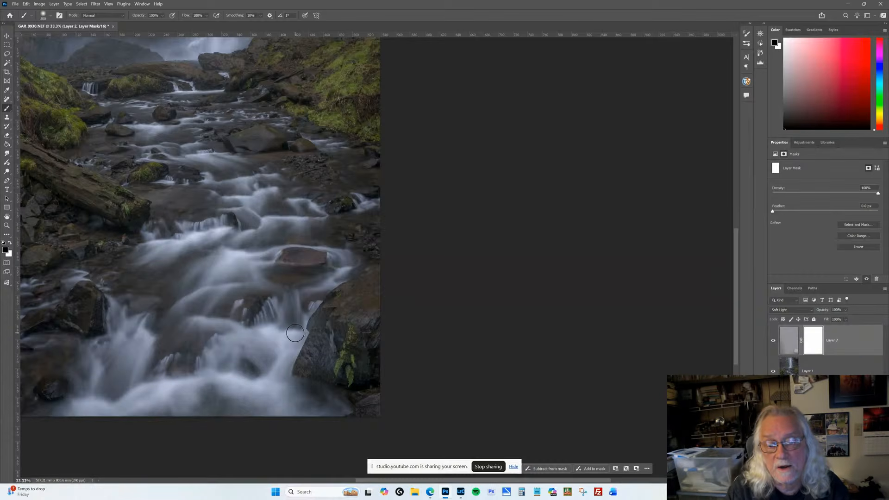
{"action": "mouse_move", "coordinate": [293, 349]}
{"action": "left_mouse_down"}
{"action": "mouse_move", "coordinate": [282, 373]}
{"action": "mouse_move", "coordinate": [289, 366]}
{"action": "left_mouse_up"}
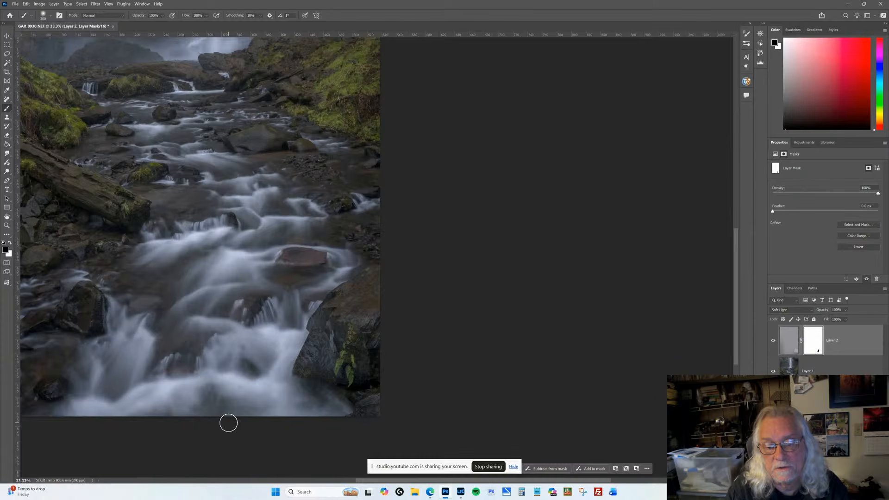
{"action": "left_click_drag", "start_coordinate": [228, 423], "coordinate": [193, 418]}
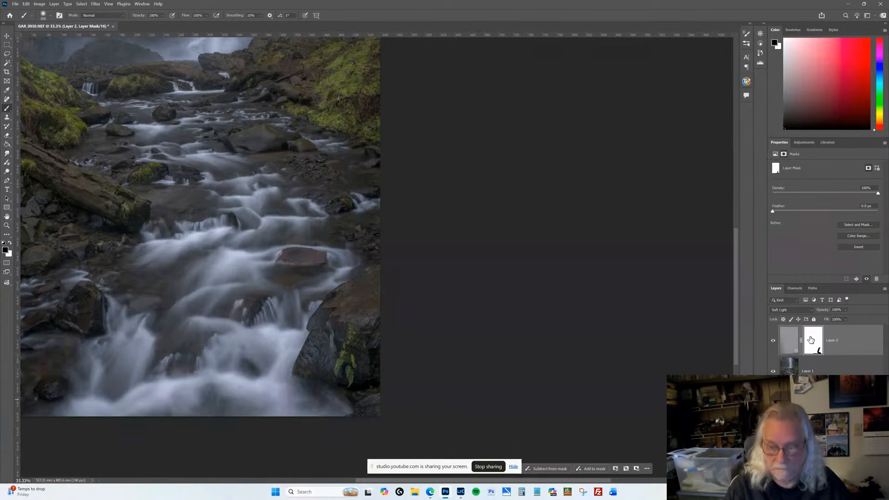
Target the gray layer's pixels instead of its mask and toggle the layer's visibility to compare before and after across the whole image.
{"action": "left_click", "coordinate": [796, 340]}
{"action": "key", "text": "ctrl+minus"}
{"action": "key", "text": "ctrl+minus"}
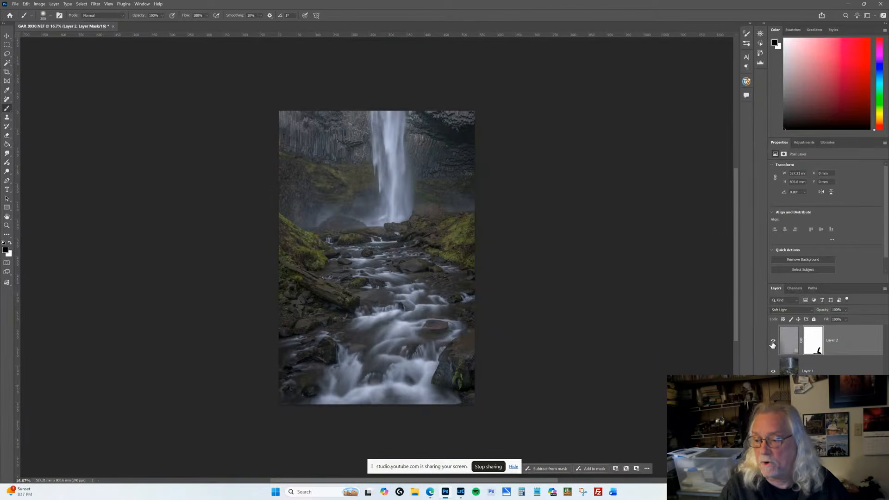
{"action": "left_click", "coordinate": [773, 343]}
{"action": "left_click", "coordinate": [773, 343]}
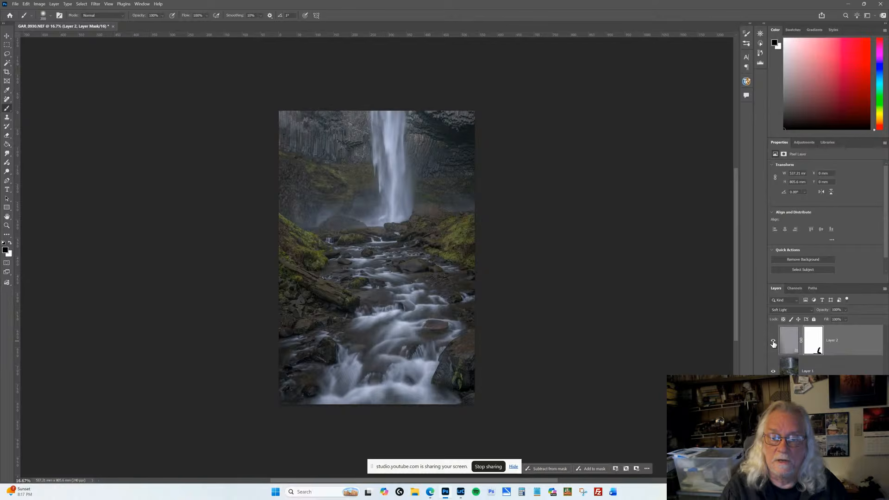
Compare the image with and without Layer 2, then target its mask and greatly enlarge the soft brush.
{"action": "left_click", "coordinate": [774, 343]}
{"action": "left_click", "coordinate": [774, 343]}
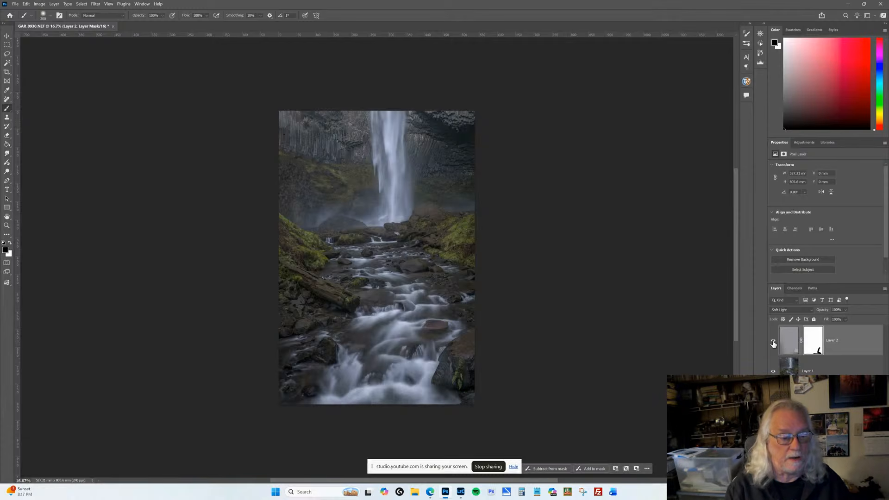
{"action": "left_click", "coordinate": [818, 344]}
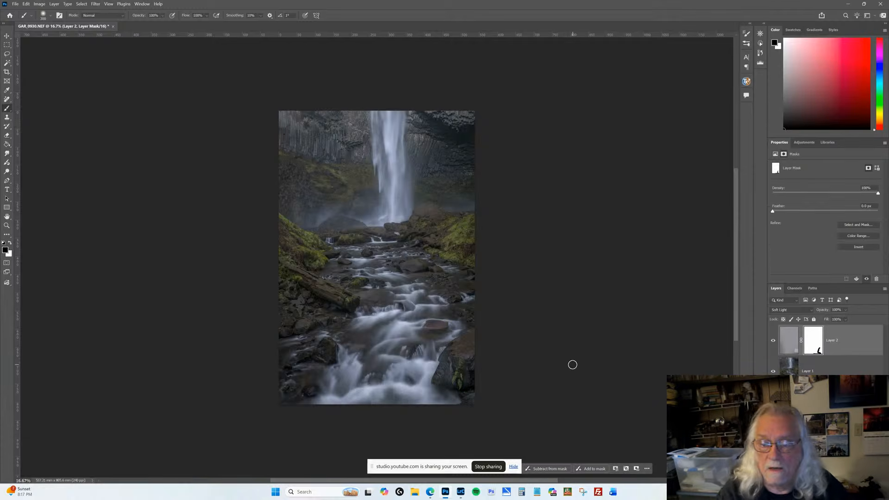
{"action": "left_click", "coordinate": [42, 16]}
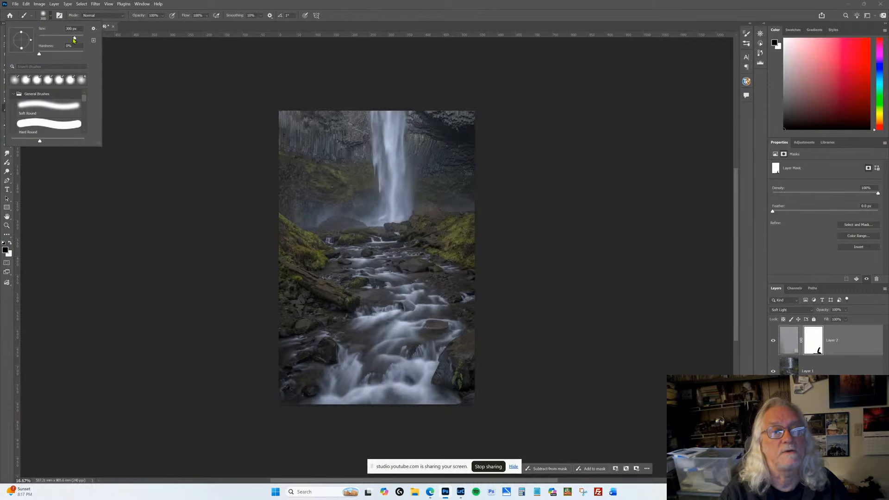
{"action": "left_click", "coordinate": [814, 339]}
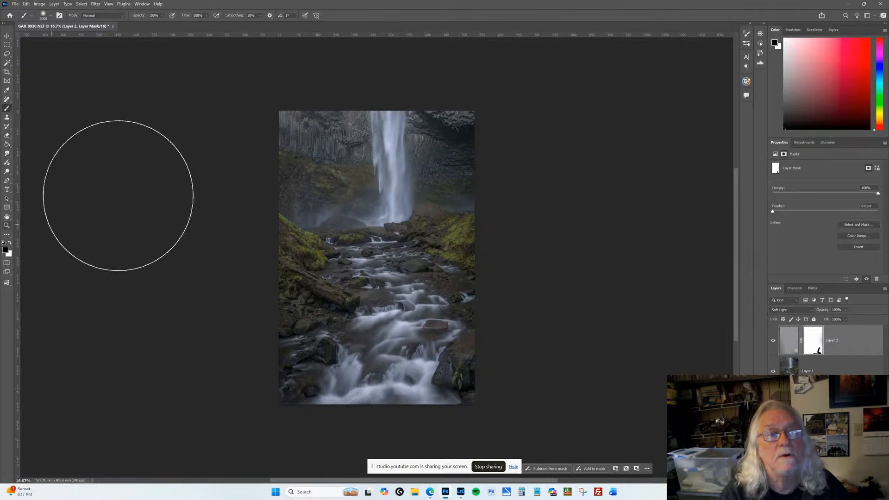
Target Layer 2's grey pixel content with black as the foreground colour, and compare the layer's effect on and off.
{"action": "left_click", "coordinate": [790, 344]}
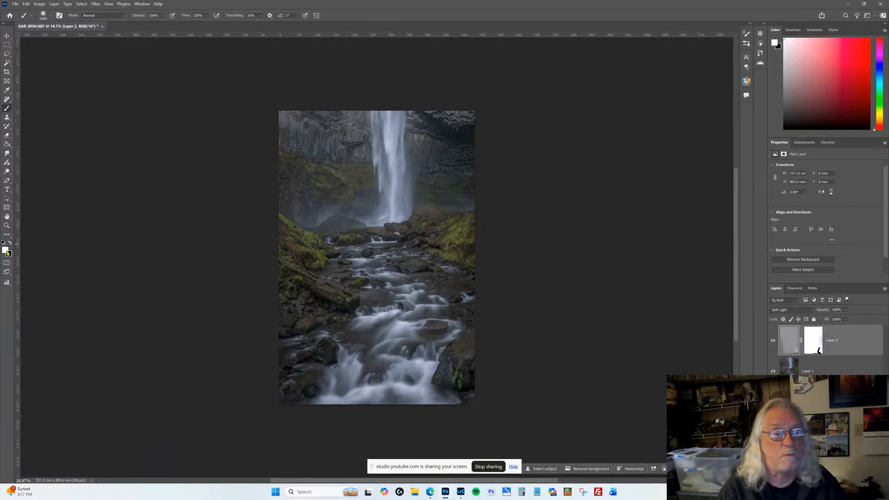
{"action": "key", "text": "x"}
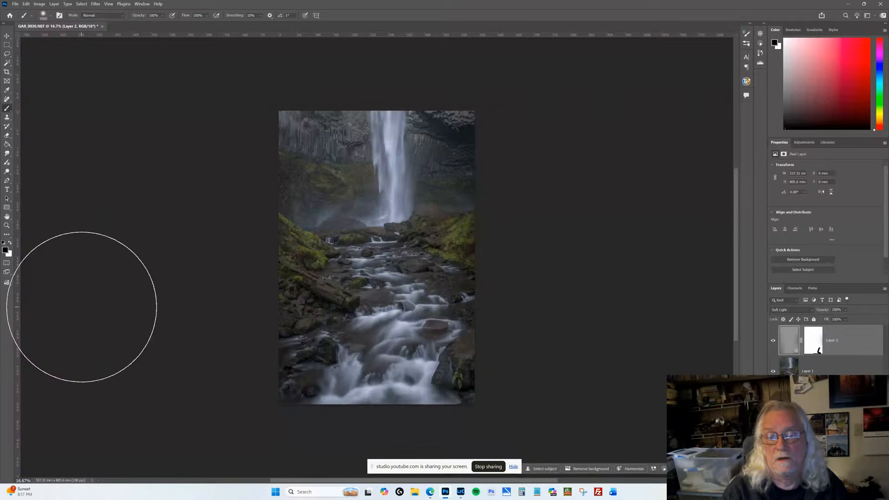
{"action": "left_click", "coordinate": [773, 341]}
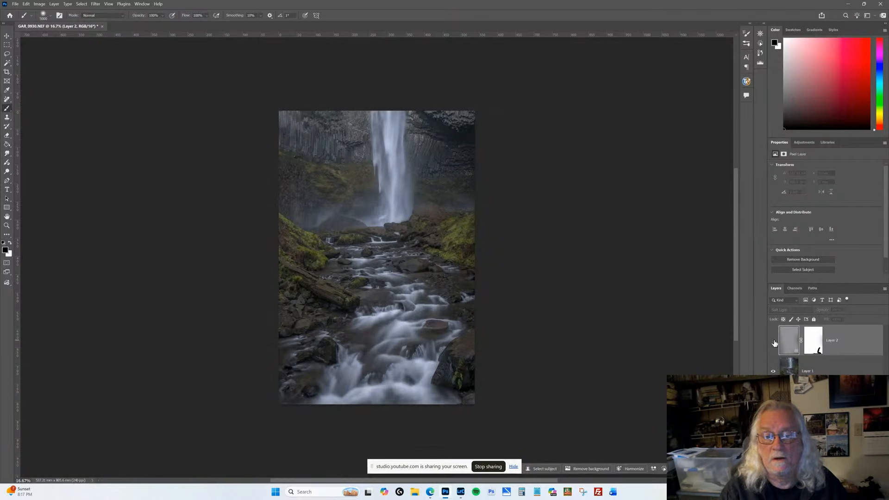
{"action": "left_click", "coordinate": [773, 342]}
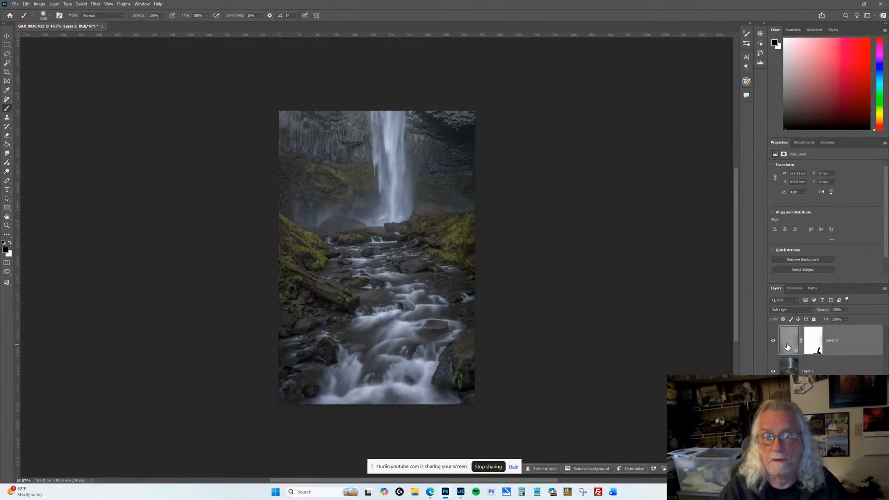
Dodge the upper-right cliff beside the waterfall by painting white on Layer 2's grey content with the large soft brush.
{"action": "left_click", "coordinate": [810, 342]}
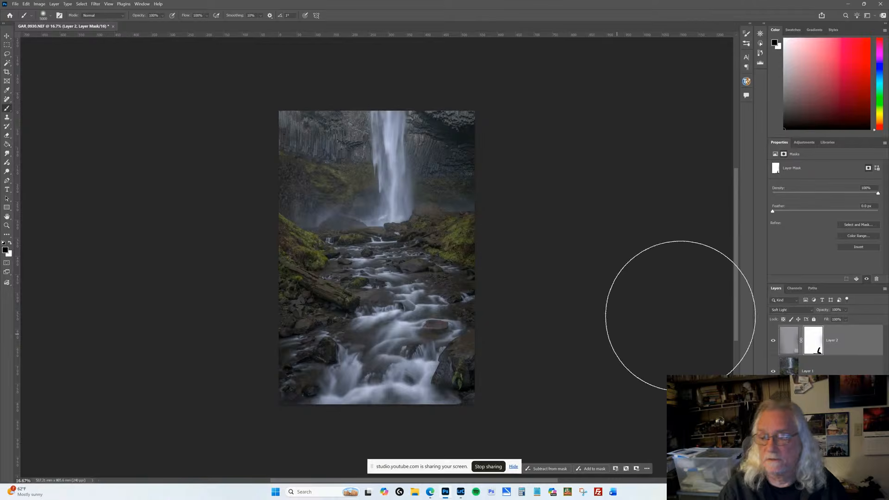
{"action": "left_click", "coordinate": [788, 341]}
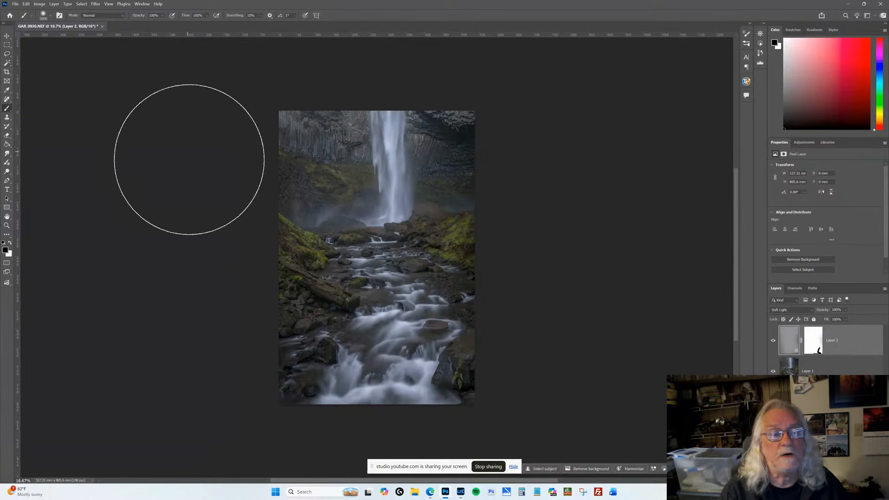
{"action": "left_click", "coordinate": [10, 243]}
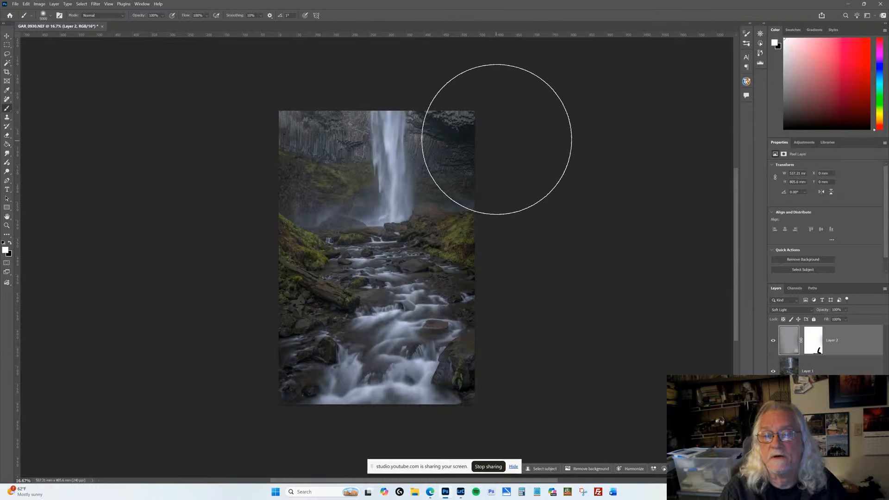
{"action": "left_click", "coordinate": [498, 133]}
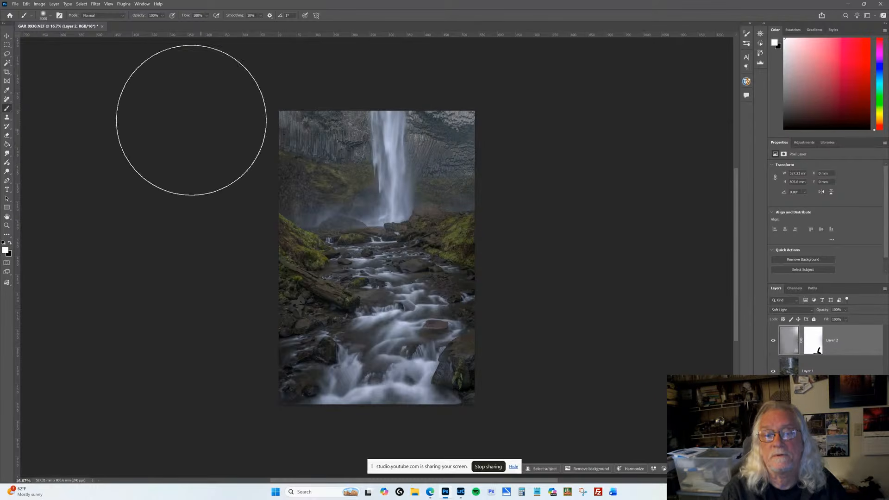
Fade the last brush stroke to 43% opacity in Normal mode and compare the image with and without Layer 2.
{"action": "left_click", "coordinate": [26, 4]}
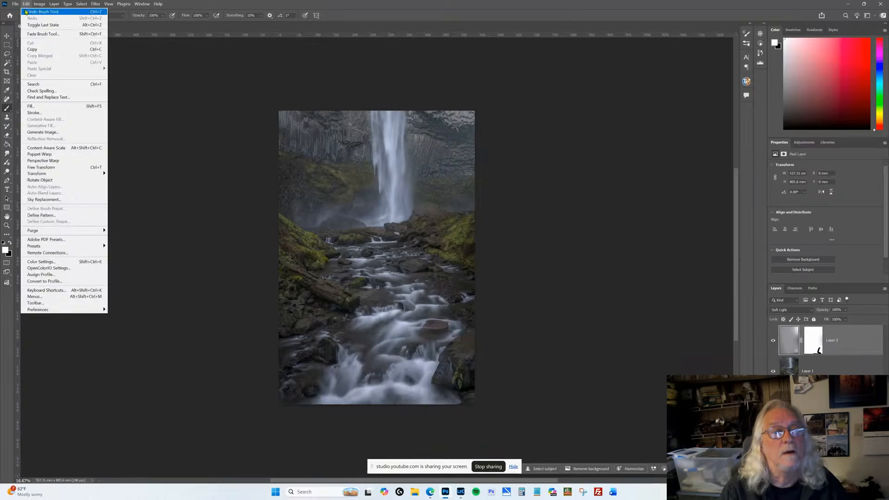
{"action": "left_click", "coordinate": [37, 33]}
{"action": "mouse_move", "coordinate": [634, 228]}
{"action": "left_mouse_down"}
{"action": "mouse_move", "coordinate": [550, 236]}
{"action": "mouse_move", "coordinate": [602, 234]}
{"action": "left_mouse_up"}
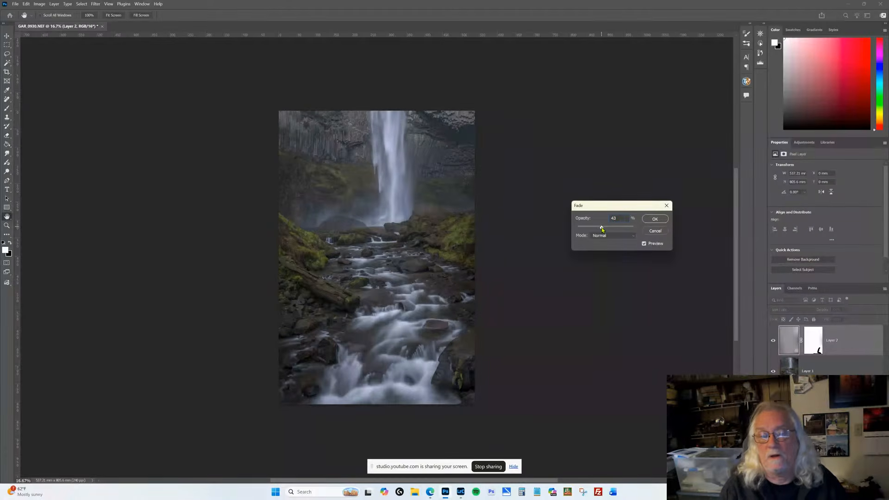
{"action": "left_click_drag", "start_coordinate": [602, 228], "coordinate": [602, 229]}
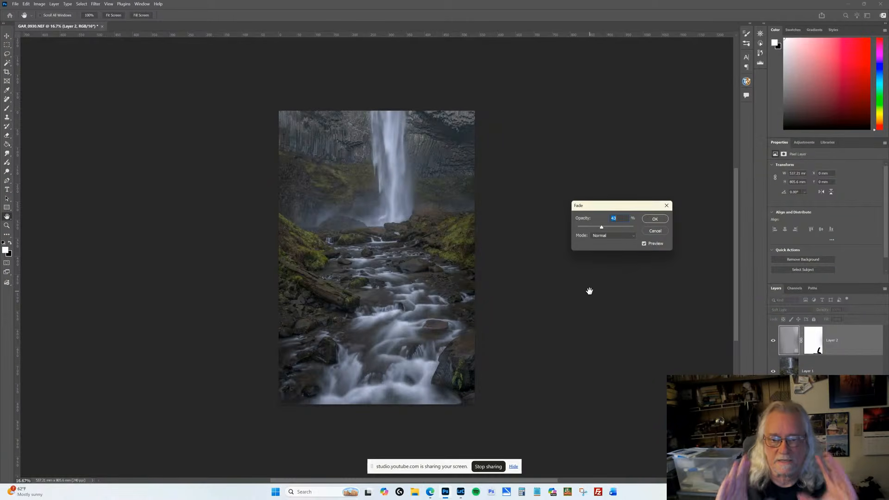
{"action": "left_click", "coordinate": [655, 219]}
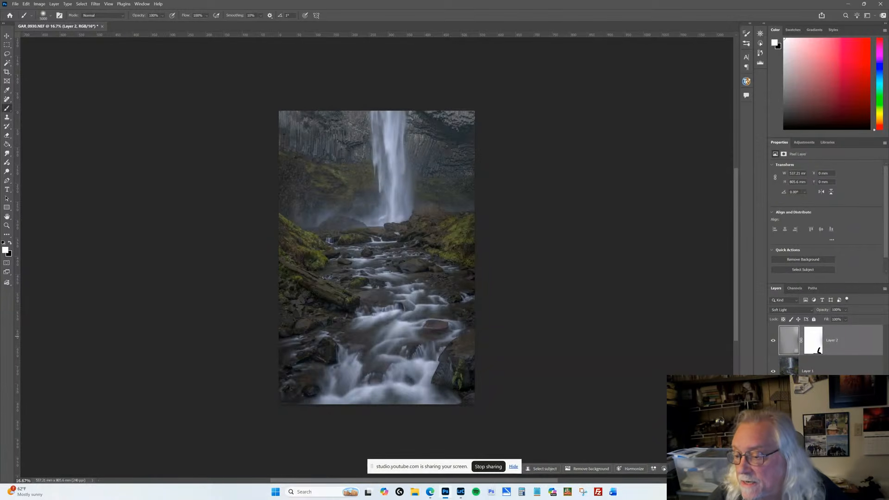
{"action": "left_click", "coordinate": [773, 341]}
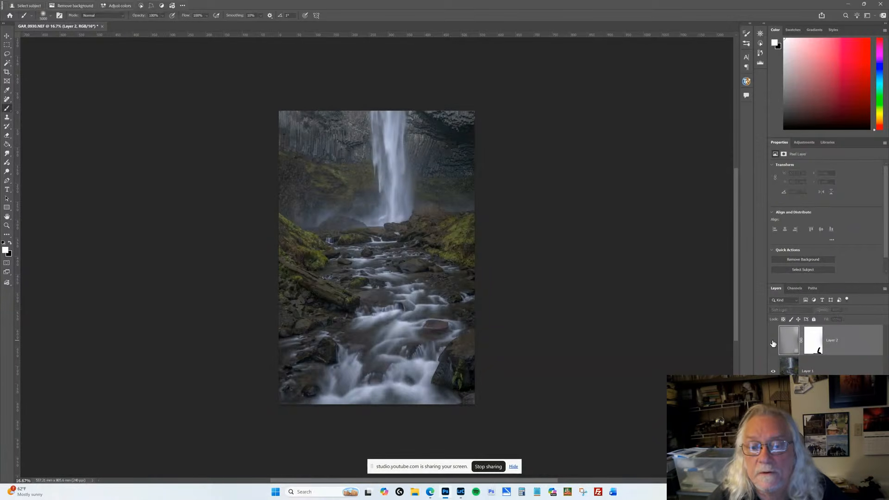
{"action": "left_click", "coordinate": [773, 342]}
{"action": "left_click", "coordinate": [773, 343]}
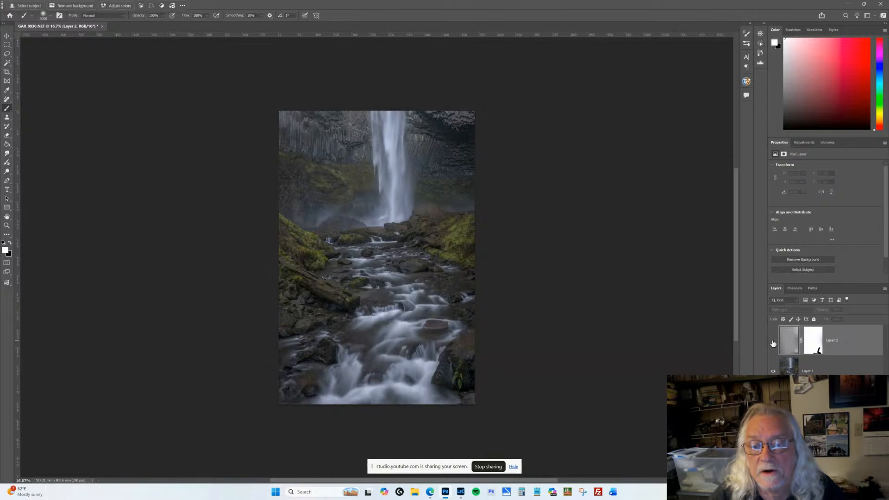
{"action": "left_click", "coordinate": [774, 343]}
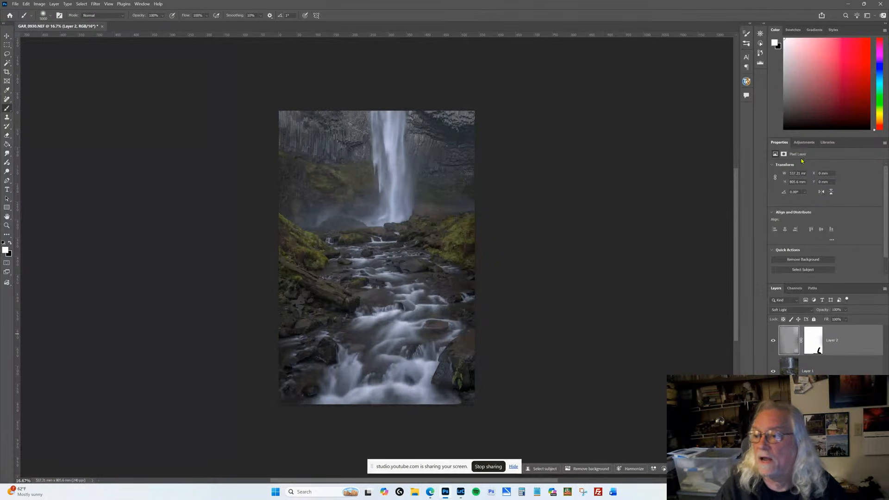
Add a Color and Vibrance adjustment layer with temperature +6 and tint +3.
{"action": "left_click", "coordinate": [805, 142]}
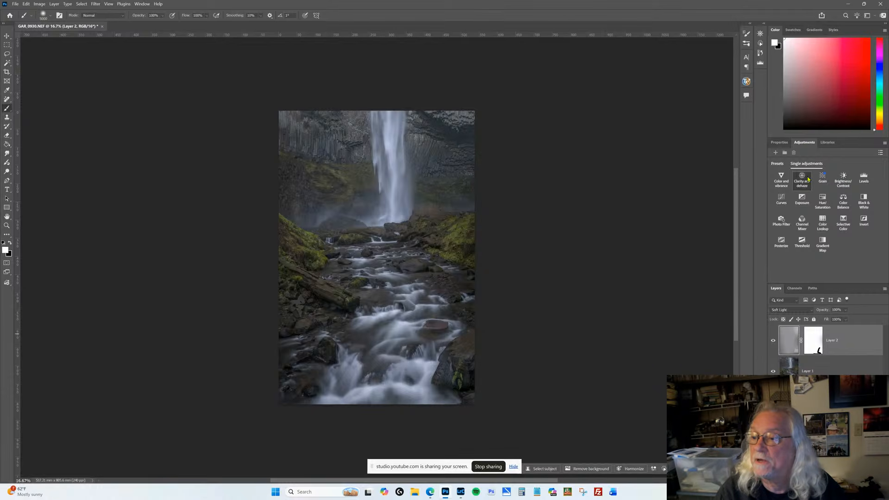
{"action": "left_click", "coordinate": [782, 182]}
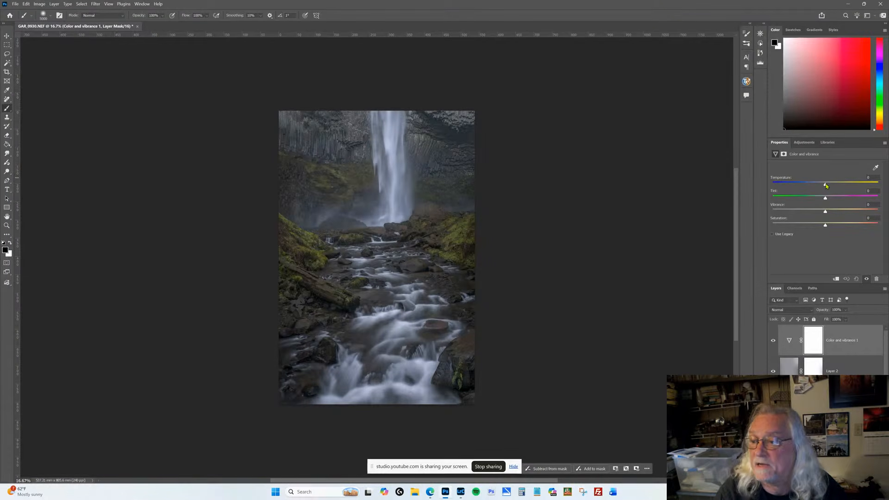
{"action": "left_click_drag", "start_coordinate": [828, 186], "coordinate": [829, 186]}
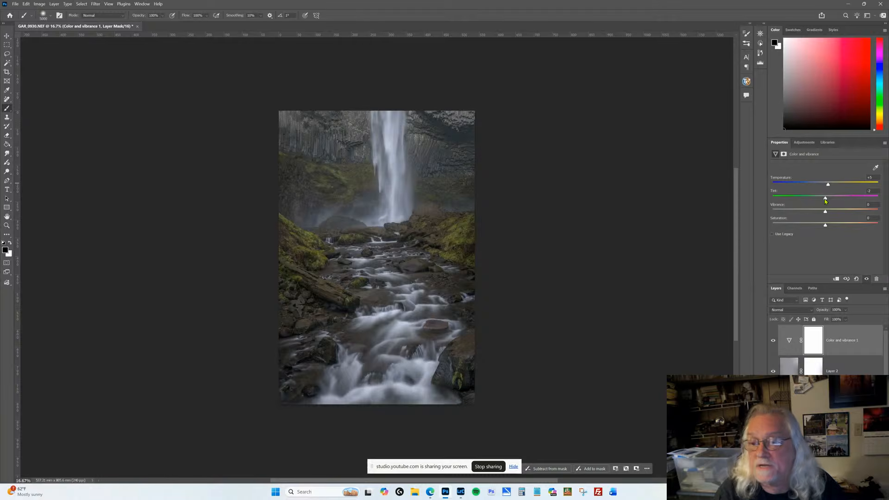
{"action": "left_click_drag", "start_coordinate": [826, 201], "coordinate": [827, 203]}
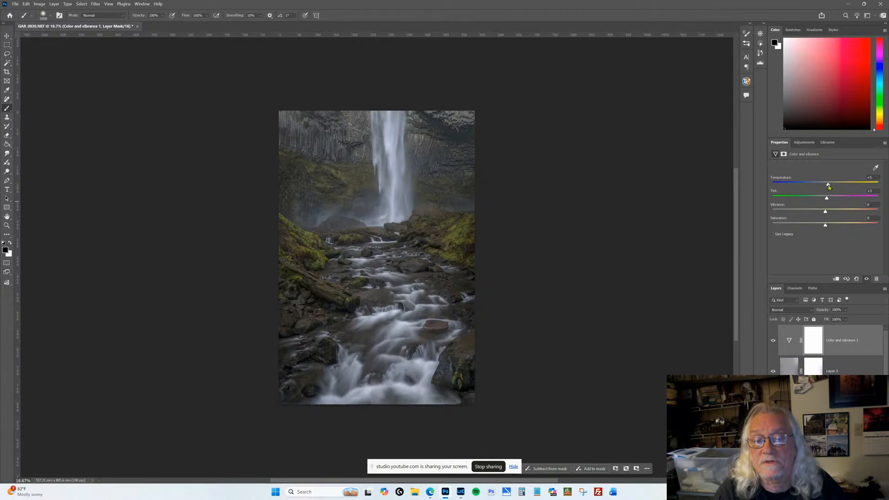
{"action": "left_click_drag", "start_coordinate": [829, 187], "coordinate": [830, 187]}
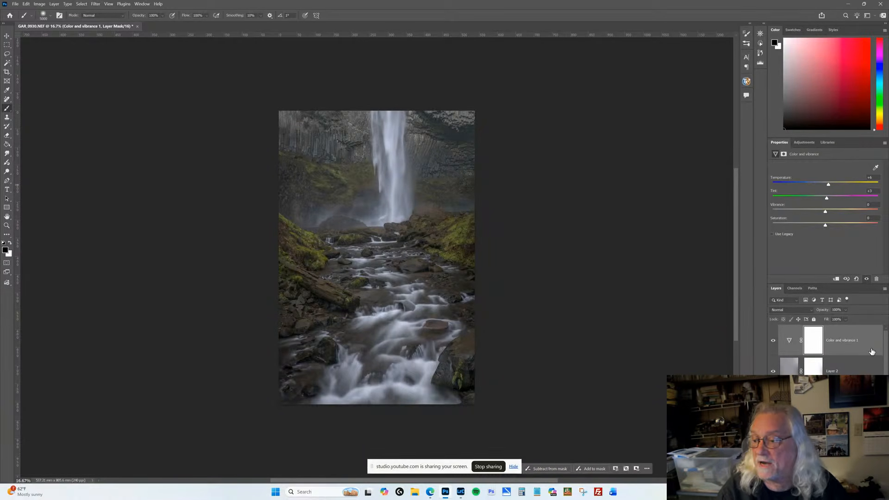
Compare the Color and Vibrance adjustment on and off, and reduce its layer opacity to 64%.
{"action": "left_click", "coordinate": [790, 340]}
{"action": "left_click", "coordinate": [773, 340]}
{"action": "left_click", "coordinate": [773, 342]}
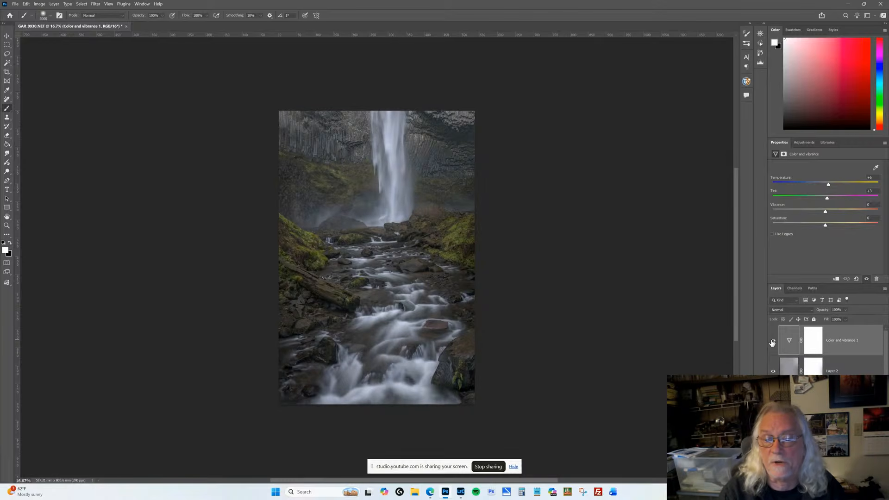
{"action": "left_click", "coordinate": [773, 343]}
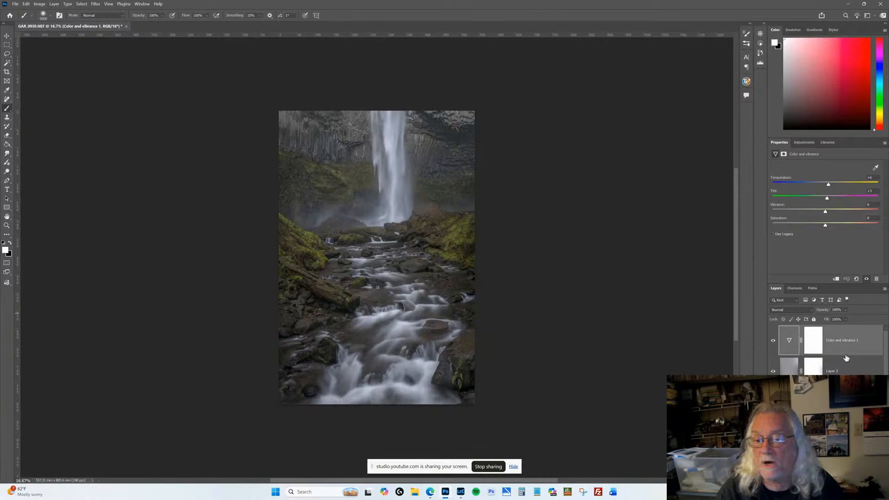
{"action": "left_click", "coordinate": [846, 310]}
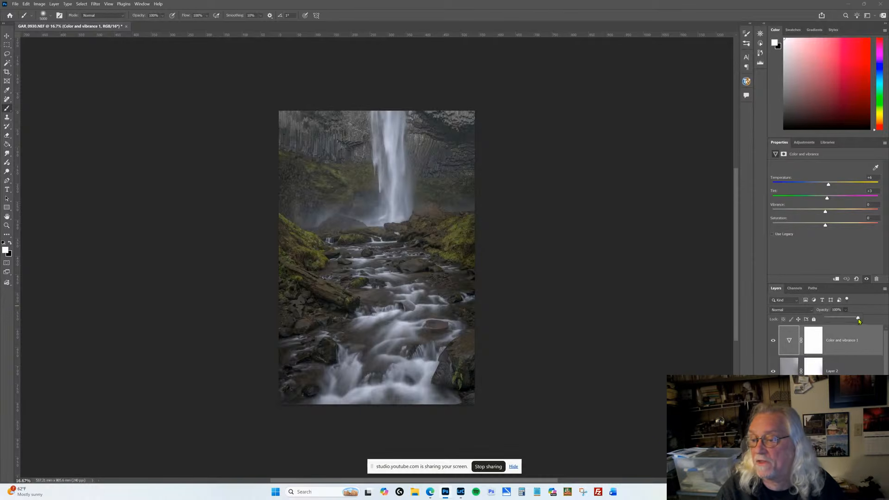
{"action": "left_click_drag", "start_coordinate": [860, 319], "coordinate": [847, 327]}
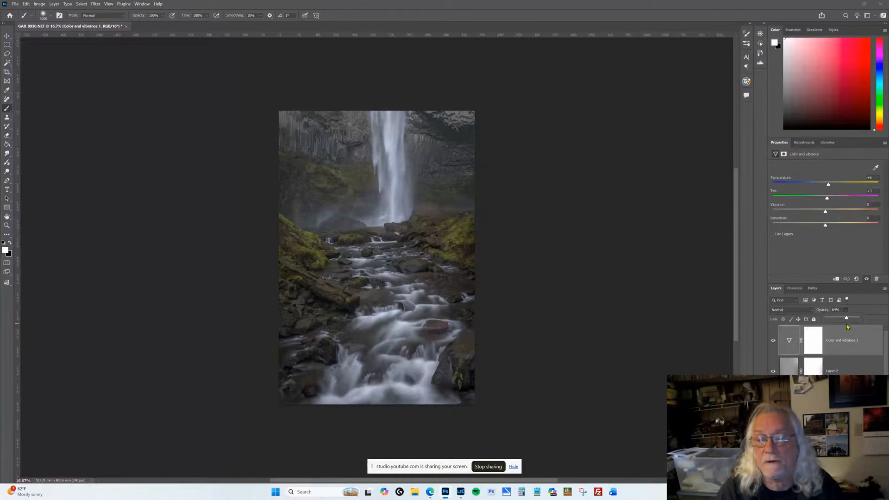
{"action": "left_click", "coordinate": [875, 348]}
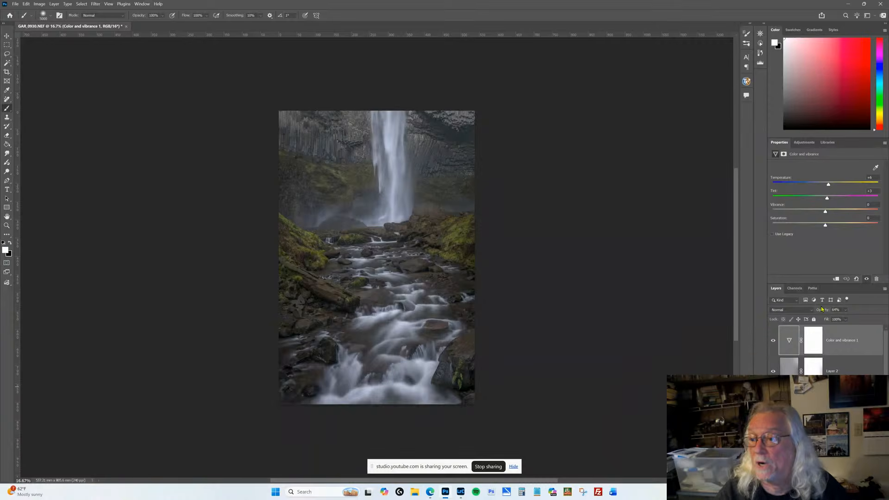
Stamp all visible layers into a new merged layer above the Color and Vibrance adjustment.
{"action": "left_click", "coordinate": [804, 142]}
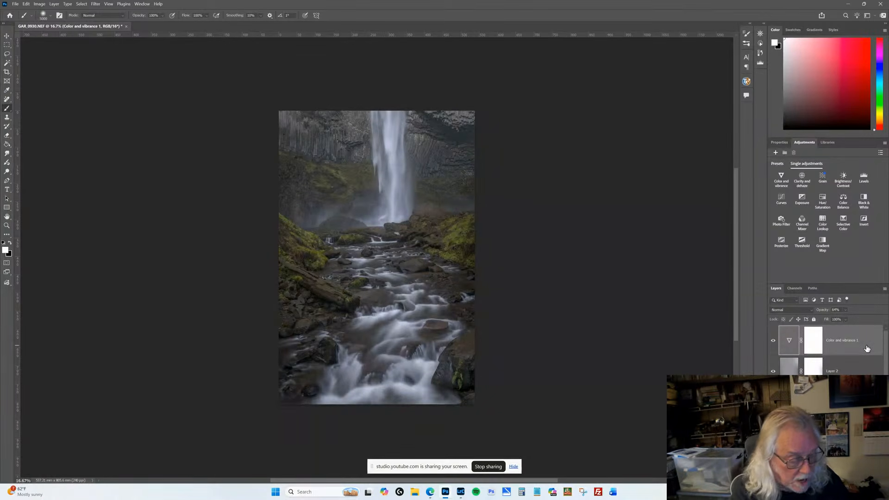
{"action": "key", "text": "ctrl+shift+alt+e"}
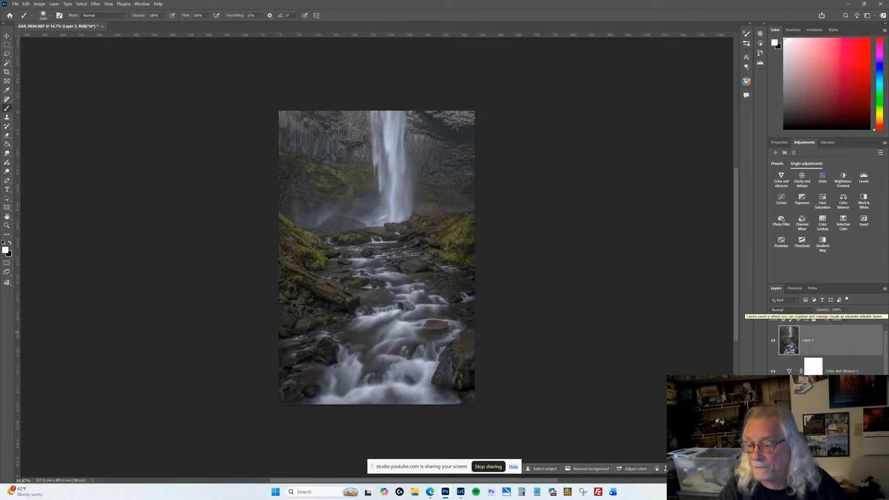
{"action": "scroll", "coordinate": [819, 374], "scroll_direction": "down", "scroll_amount": 1}
{"action": "scroll", "coordinate": [819, 373], "scroll_direction": "up", "scroll_amount": 1}
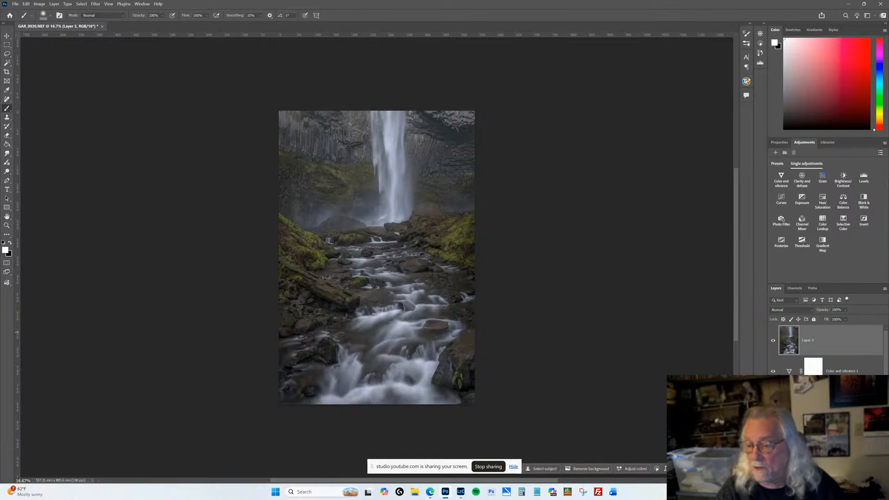
{"action": "left_click", "coordinate": [761, 43]}
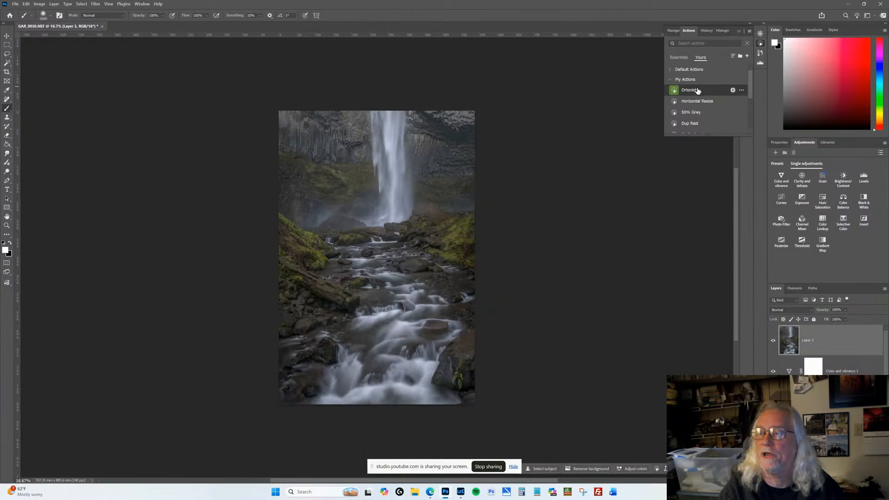
{"action": "left_click", "coordinate": [739, 31]}
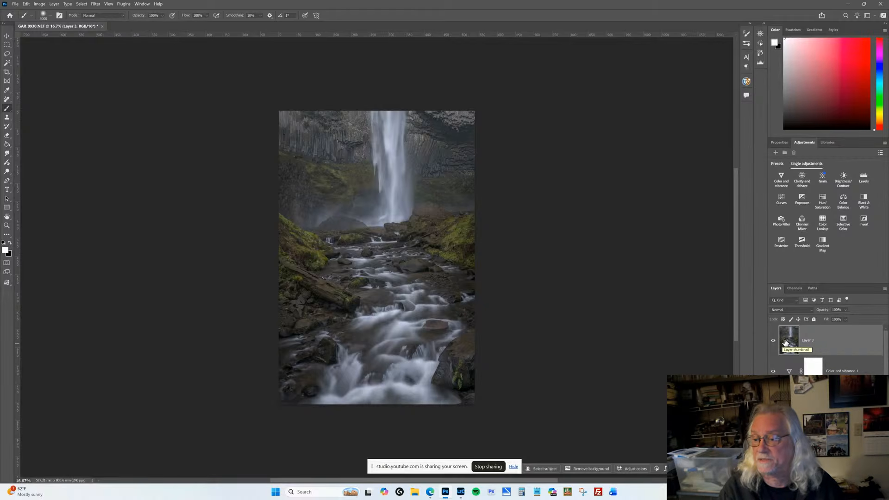
Set the merged layer's blend mode to Multiply and apply a Gaussian Blur with a radius of 4.3 pixels.
{"action": "left_click", "coordinate": [793, 310]}
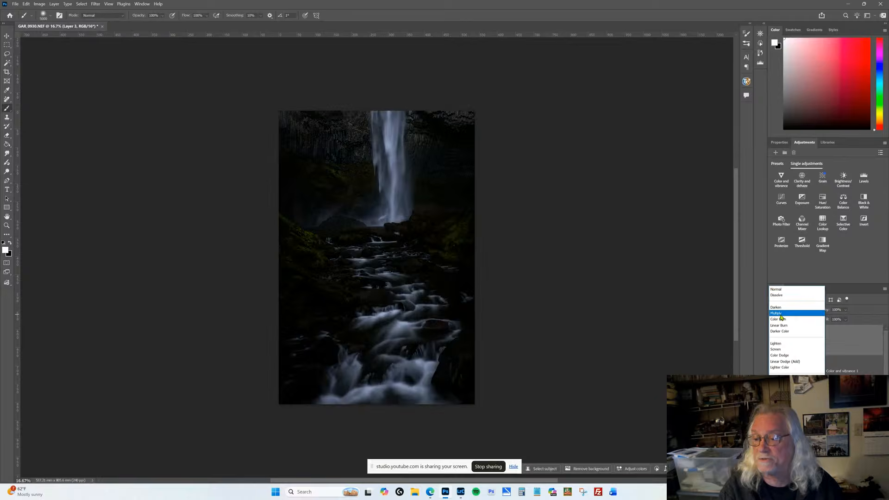
{"action": "left_click", "coordinate": [782, 313]}
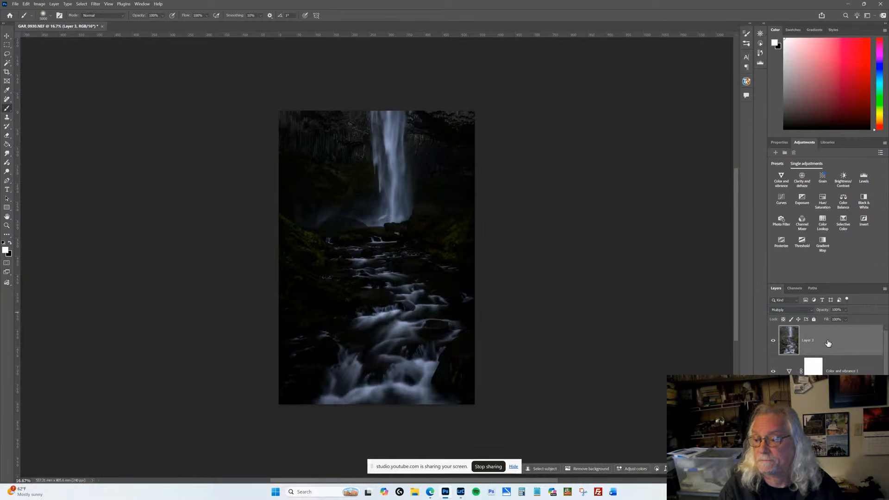
{"action": "left_click", "coordinate": [96, 5]}
{"action": "mouse_move", "coordinate": [138, 95]}
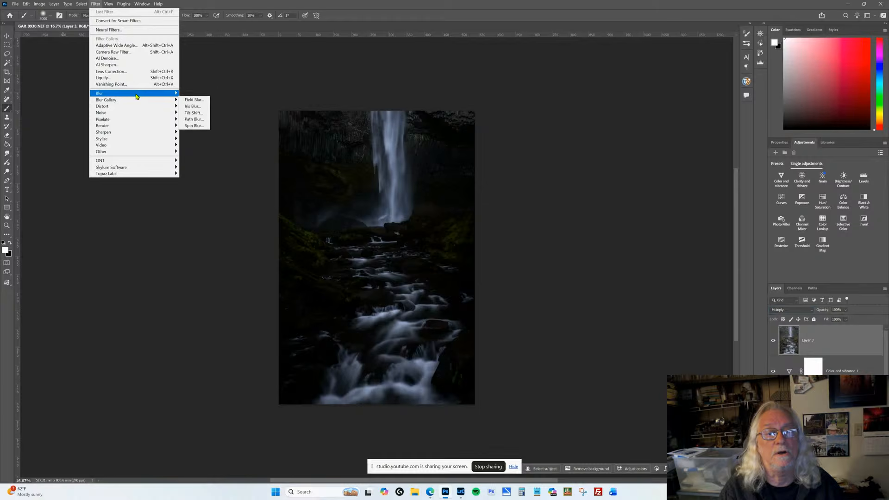
{"action": "left_click", "coordinate": [198, 119]}
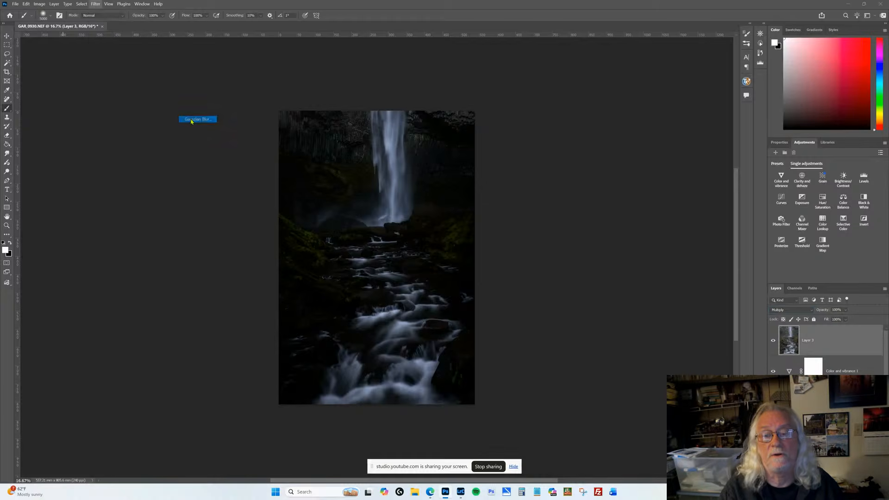
{"action": "mouse_move", "coordinate": [671, 369]}
{"action": "left_mouse_down"}
{"action": "mouse_move", "coordinate": [651, 367]}
{"action": "mouse_move", "coordinate": [658, 369]}
{"action": "left_mouse_up"}
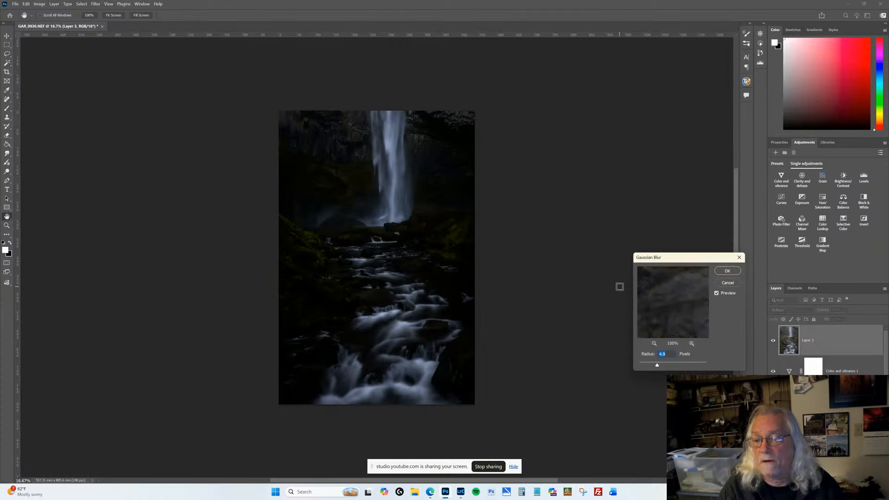
{"action": "left_click", "coordinate": [386, 228]}
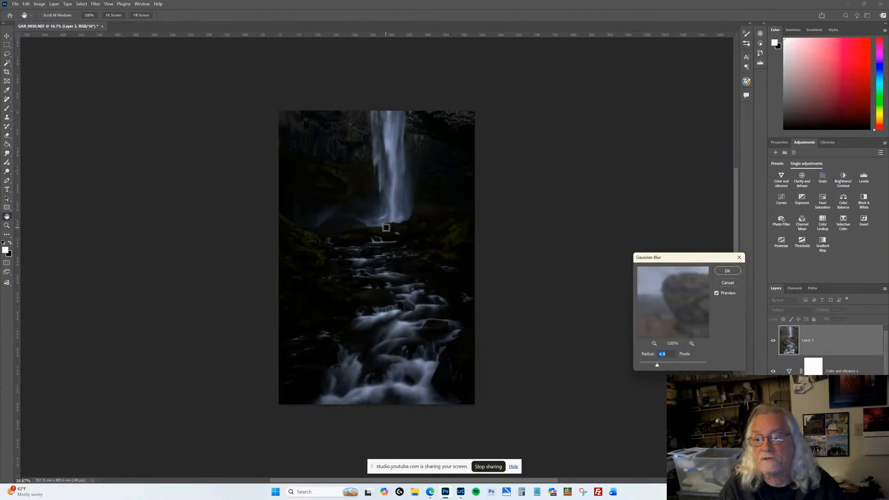
{"action": "left_click", "coordinate": [387, 369]}
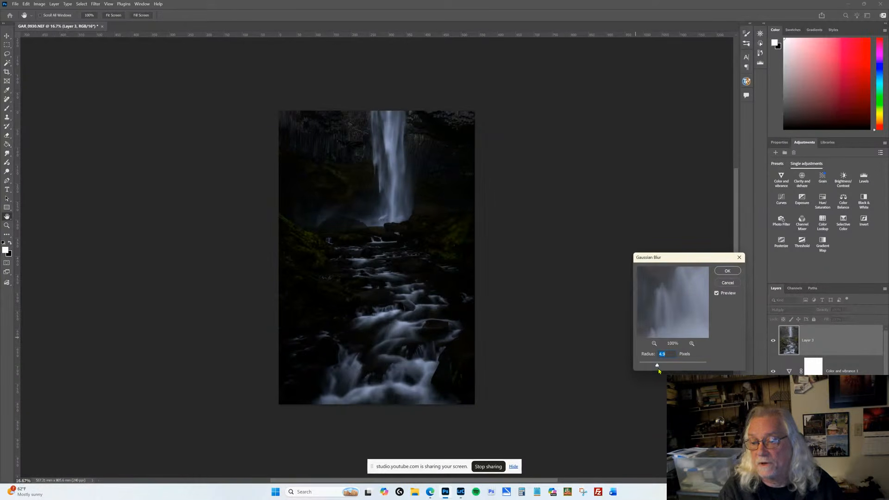
{"action": "left_click_drag", "start_coordinate": [657, 369], "coordinate": [656, 368]}
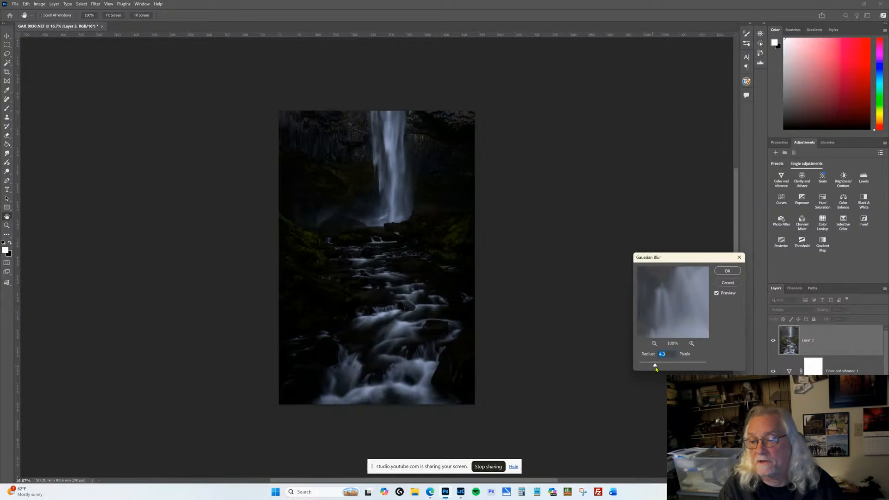
{"action": "left_click", "coordinate": [727, 271]}
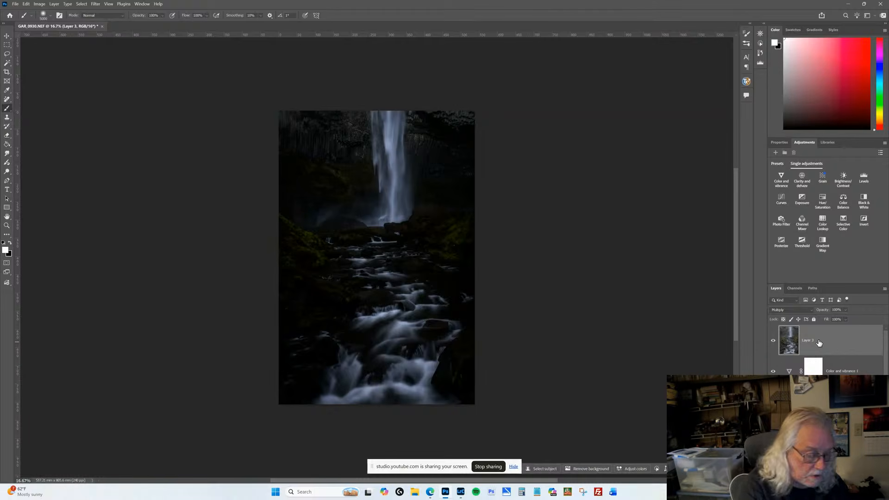
Stamp all visible layers into a new merged layer on top and set its blend mode to Screen.
{"action": "key", "text": "ctrl+alt+shift+e"}
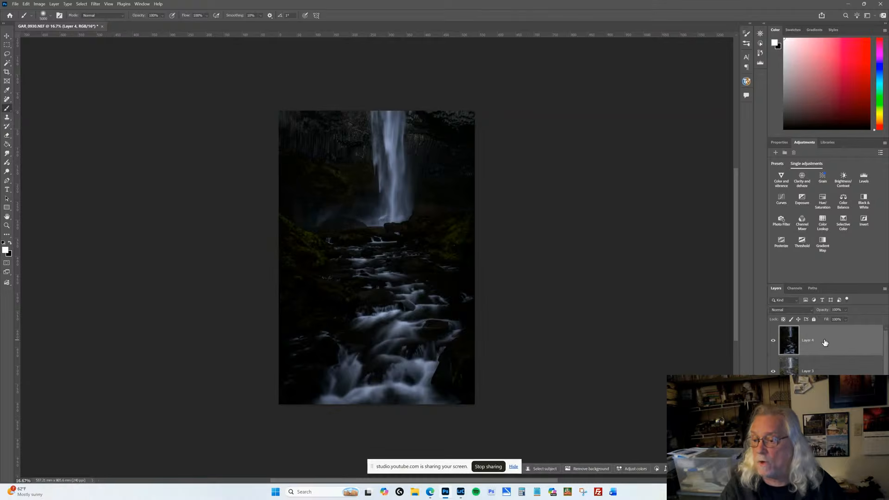
{"action": "left_click", "coordinate": [796, 310]}
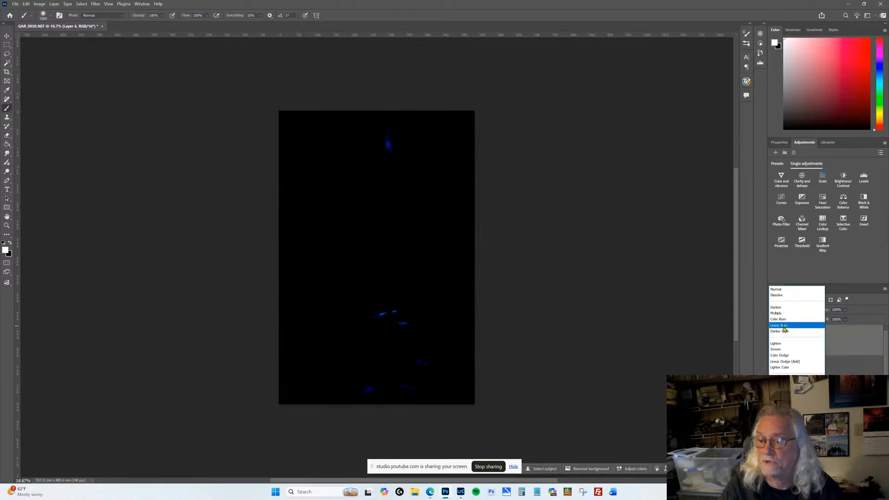
{"action": "left_click", "coordinate": [784, 352]}
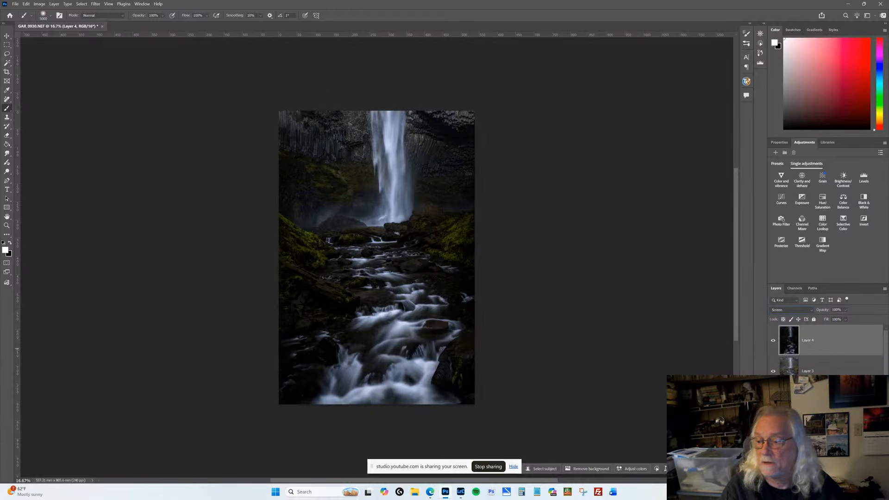
Apply a Gaussian Blur with a radius of 8.6 pixels to the Screen layer.
{"action": "left_click", "coordinate": [96, 4]}
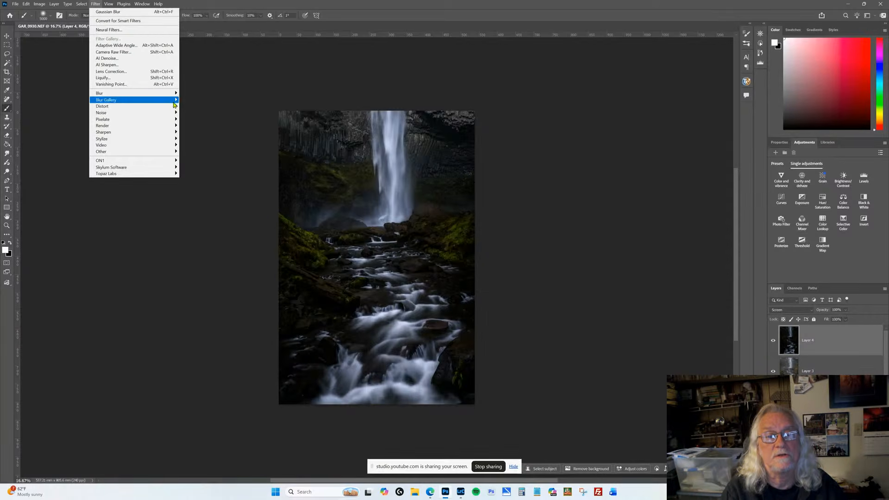
{"action": "mouse_move", "coordinate": [171, 93]}
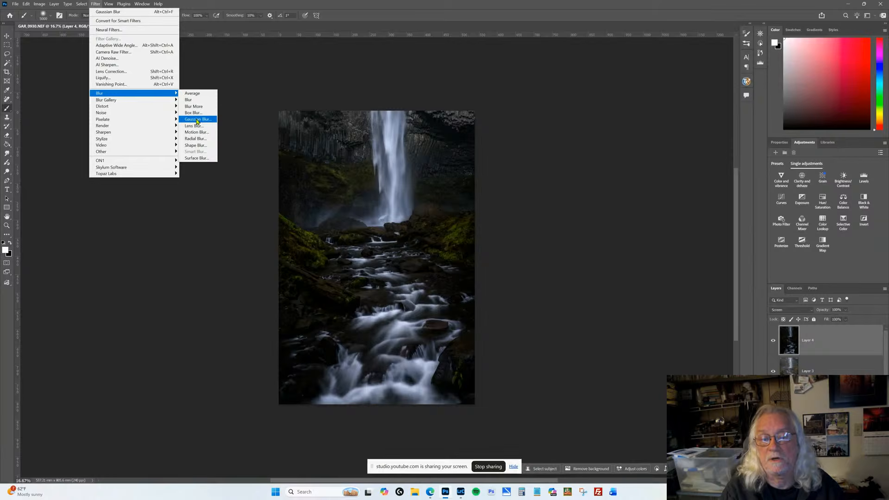
{"action": "left_click", "coordinate": [197, 122]}
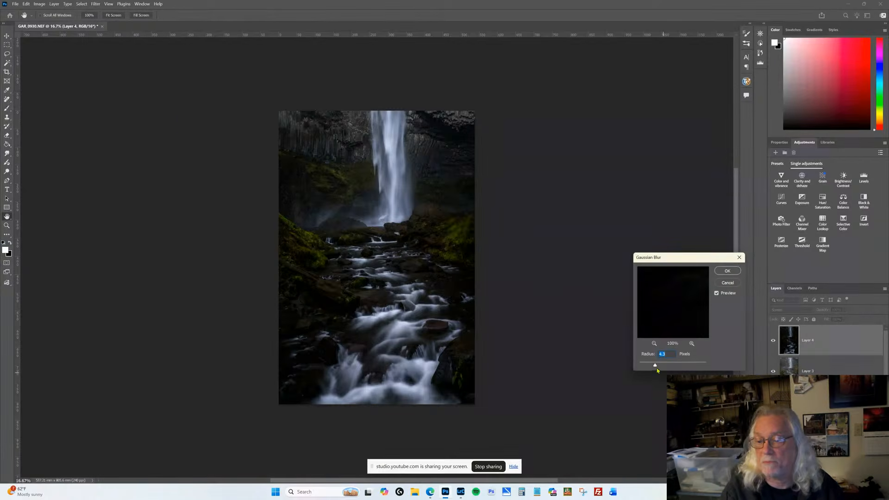
{"action": "mouse_move", "coordinate": [656, 368]}
{"action": "left_mouse_down"}
{"action": "mouse_move", "coordinate": [674, 371]}
{"action": "mouse_move", "coordinate": [664, 367]}
{"action": "left_mouse_up"}
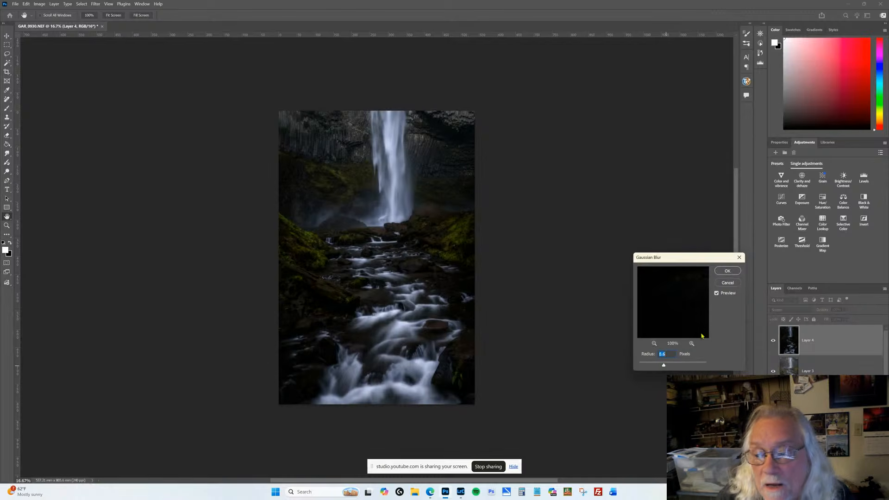
{"action": "left_click", "coordinate": [728, 271]}
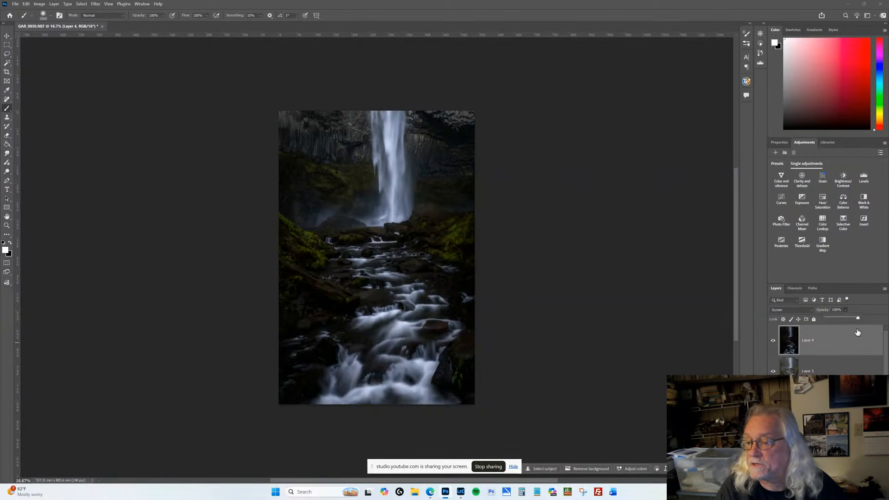
Reduce the opacity of the Multiply layer, Layer 3, to 25%.
{"action": "key", "text": "alt+bracketleft"}
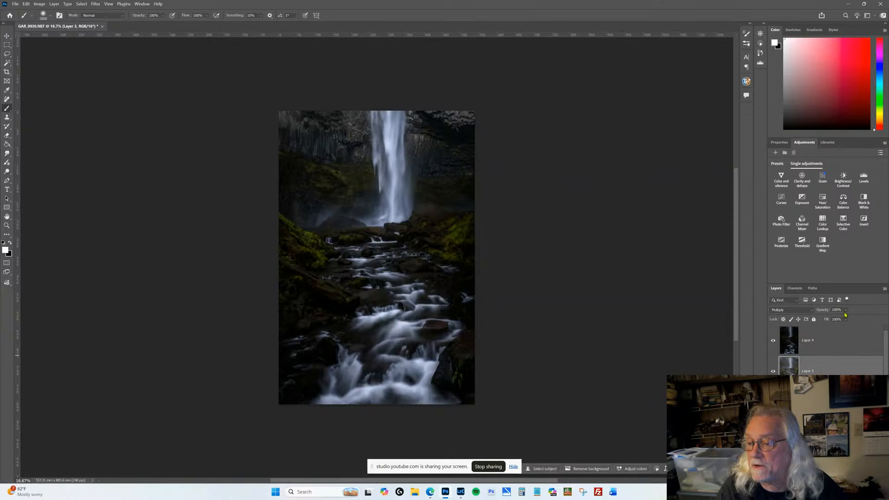
{"action": "left_click", "coordinate": [846, 310]}
{"action": "left_click_drag", "start_coordinate": [858, 321], "coordinate": [828, 331]}
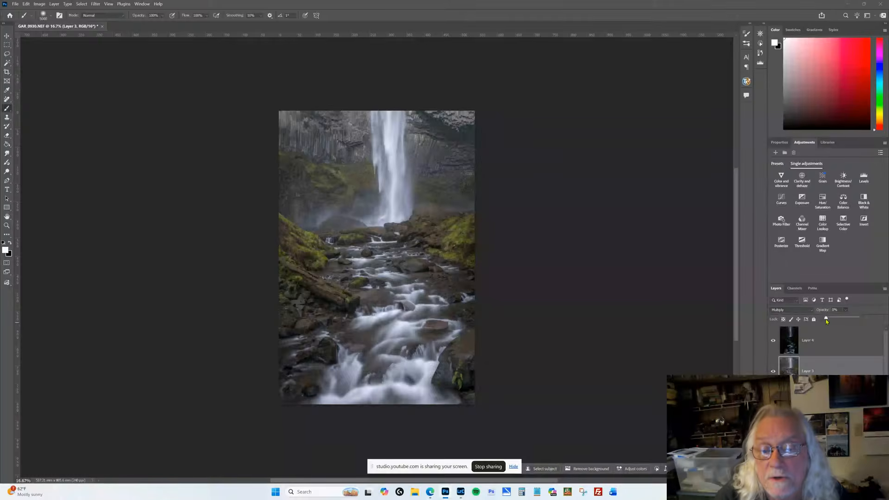
{"action": "left_click_drag", "start_coordinate": [829, 321], "coordinate": [835, 322]}
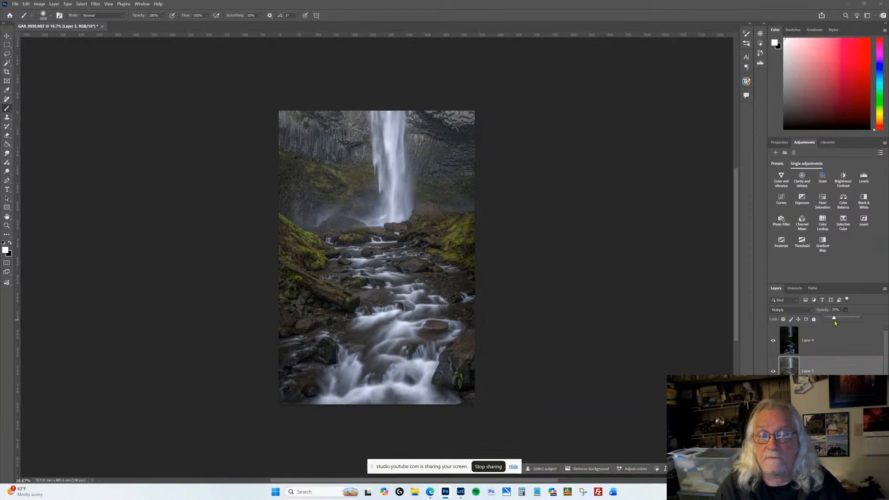
Compare the image with and without Layer 4, and reduce that layer's opacity to 36%.
{"action": "left_click", "coordinate": [833, 344]}
{"action": "left_click", "coordinate": [833, 343]}
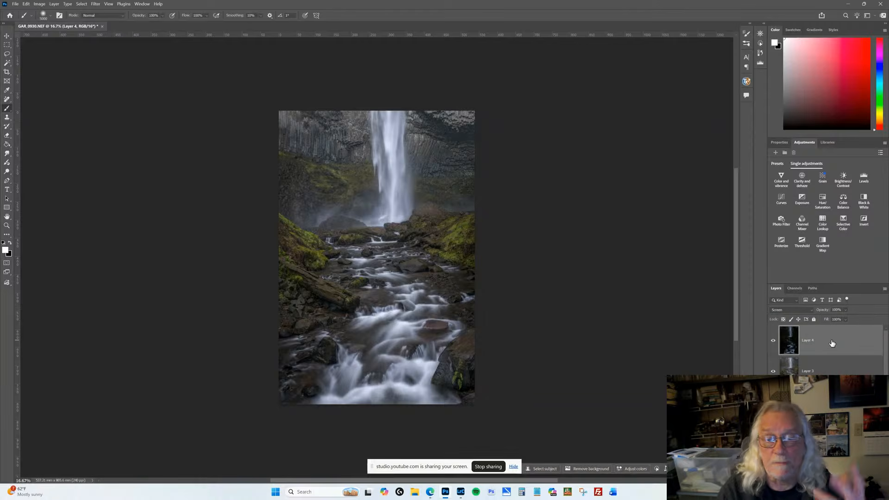
{"action": "left_click", "coordinate": [773, 343]}
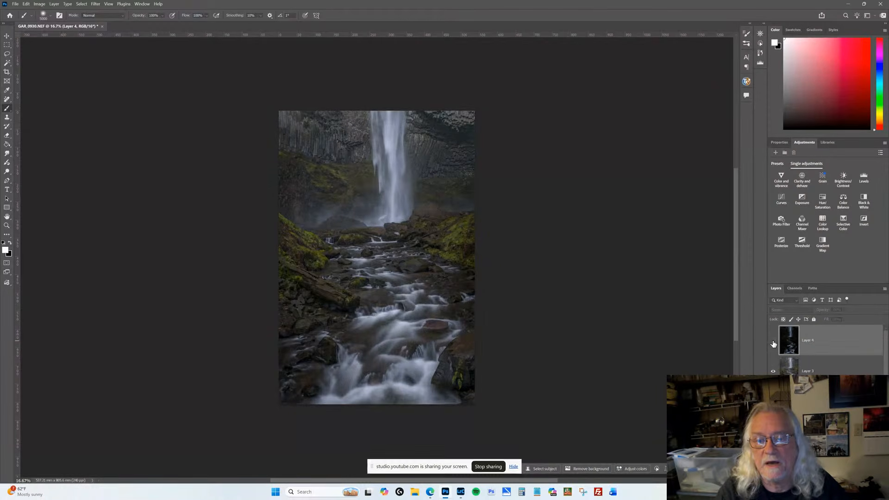
{"action": "left_click", "coordinate": [773, 343]}
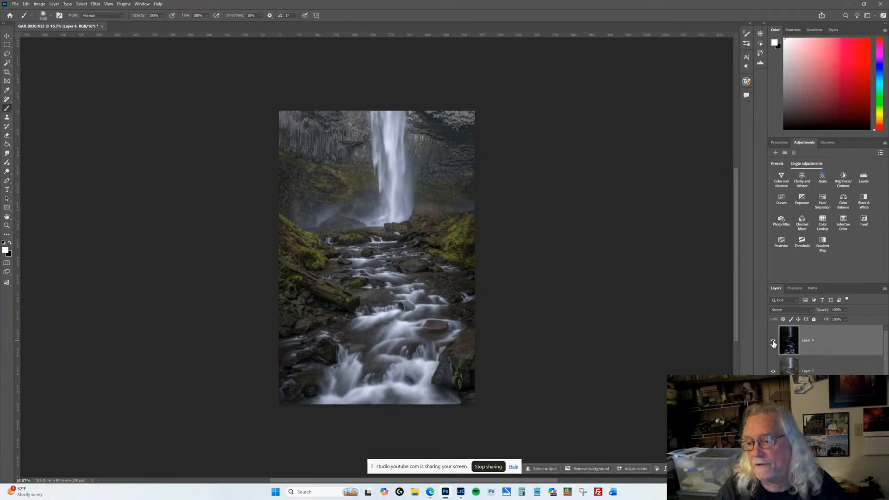
{"action": "left_click", "coordinate": [773, 343]}
{"action": "left_click", "coordinate": [774, 343]}
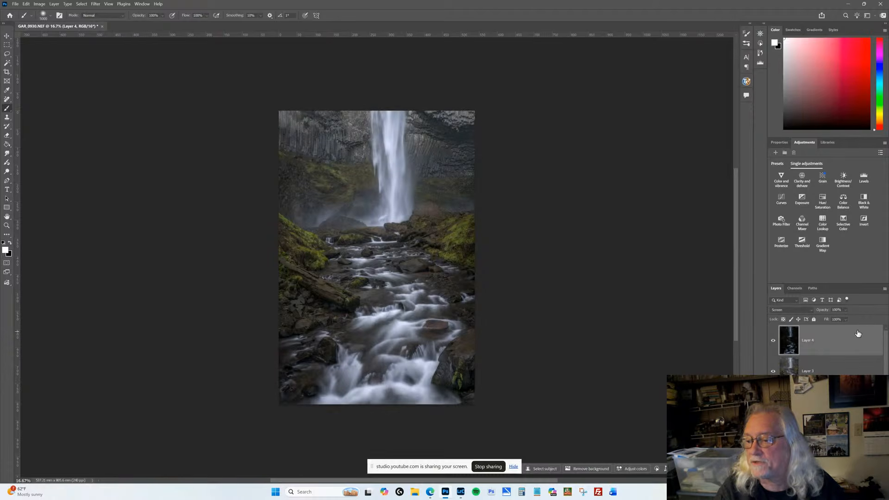
{"action": "left_click", "coordinate": [845, 310]}
{"action": "left_click_drag", "start_coordinate": [857, 320], "coordinate": [835, 327]}
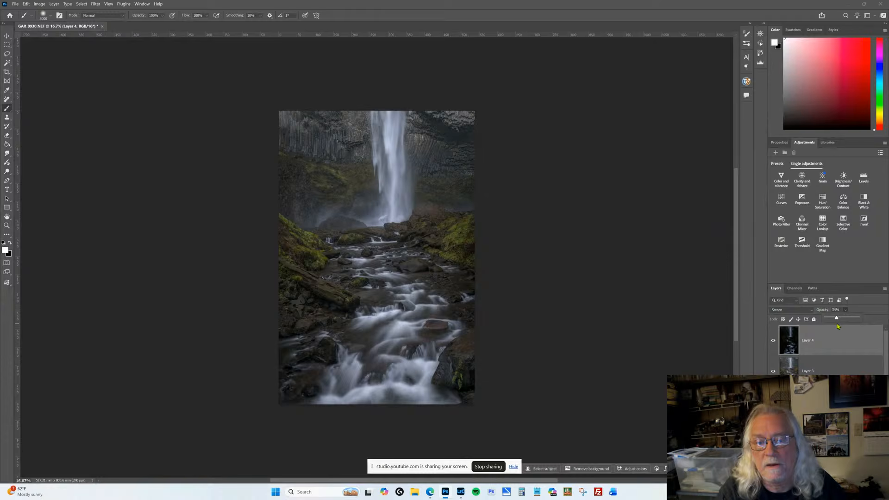
{"action": "left_click", "coordinate": [842, 342]}
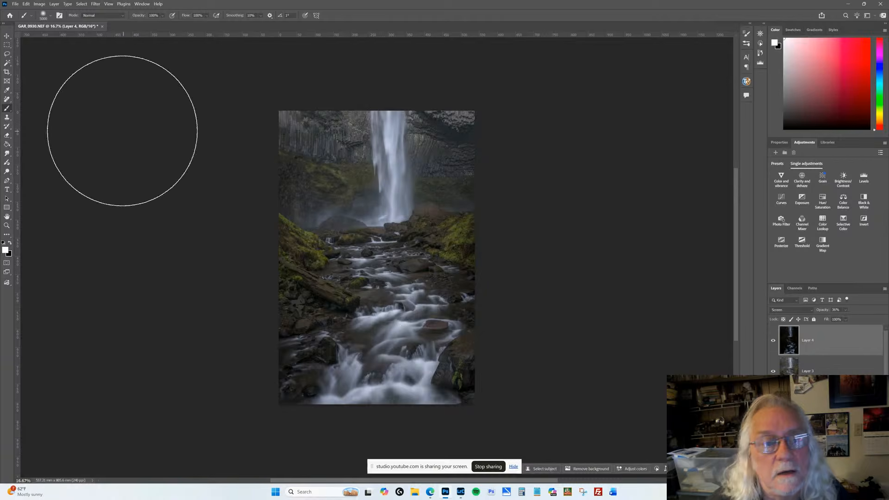
Group Layer 3 and Layer 4, and try out a slightly lower opacity on the group before keeping it at 100%.
{"action": "left_click", "coordinate": [7, 36]}
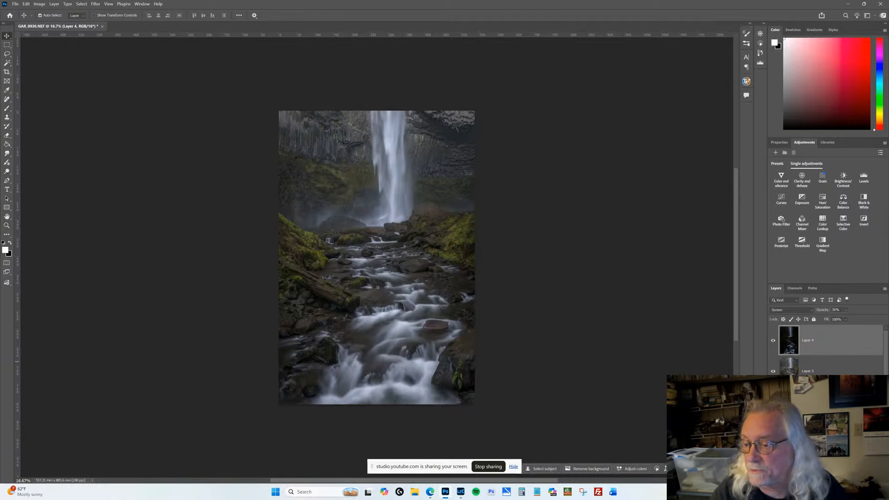
{"action": "left_click", "coordinate": [830, 368], "text": "shift"}
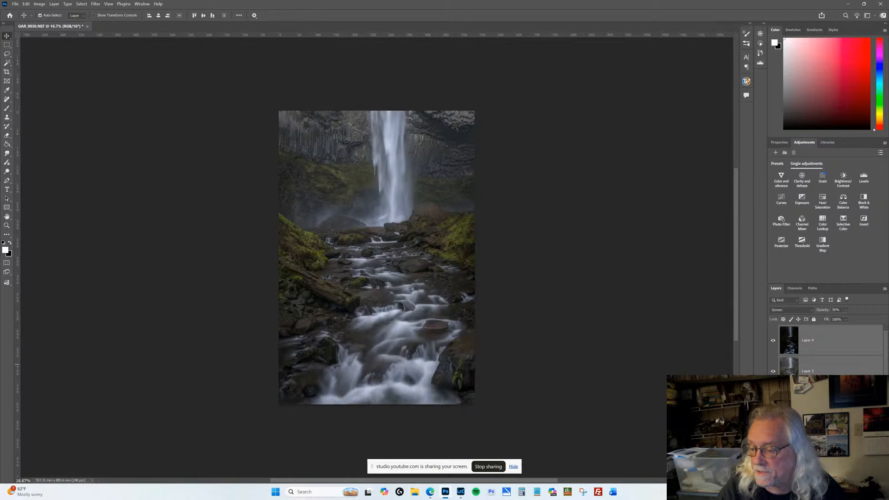
{"action": "key", "text": "ctrl+g"}
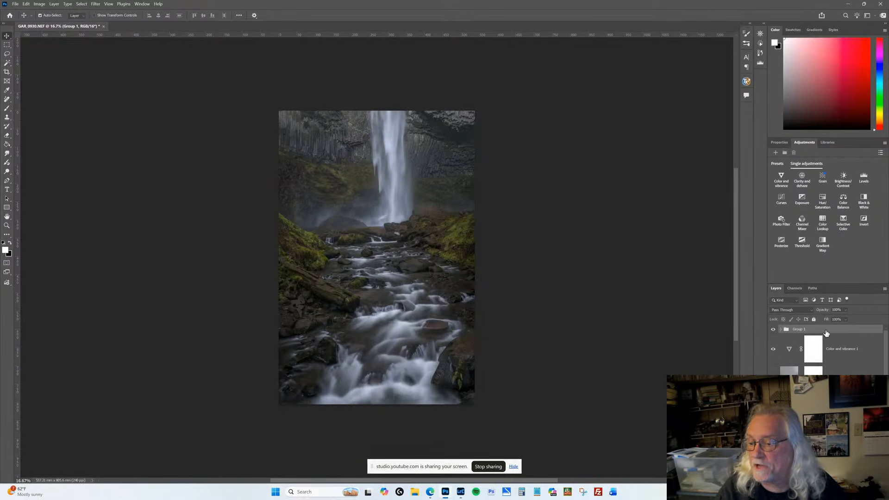
{"action": "left_click", "coordinate": [846, 319]}
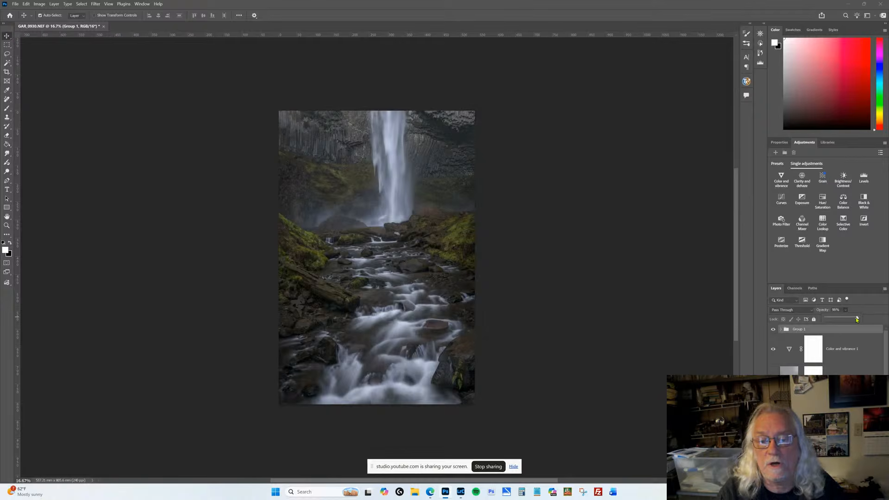
{"action": "mouse_move", "coordinate": [857, 320]}
{"action": "left_mouse_down"}
{"action": "mouse_move", "coordinate": [841, 330]}
{"action": "mouse_move", "coordinate": [865, 335]}
{"action": "mouse_move", "coordinate": [852, 332]}
{"action": "left_mouse_up"}
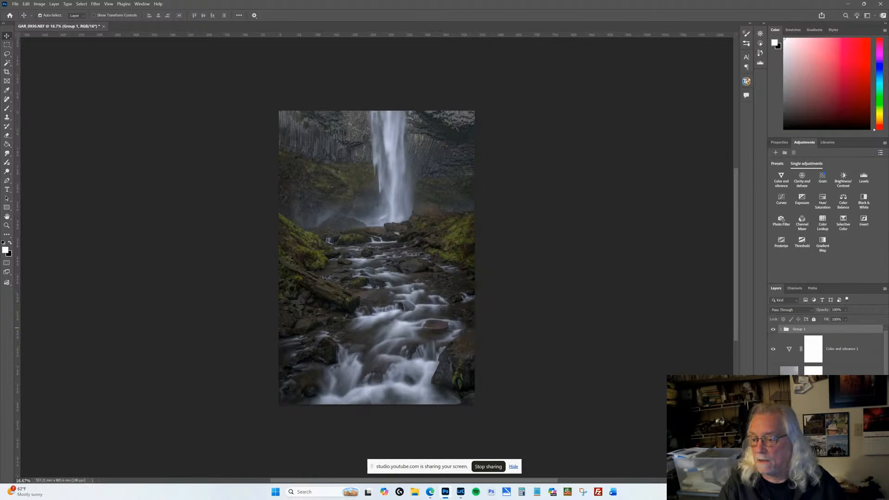
Paint a broad soft white brush stroke on the Soft Light Layer 2, from the waterfall down along the middle of the stream.
{"action": "left_click", "coordinate": [790, 381]}
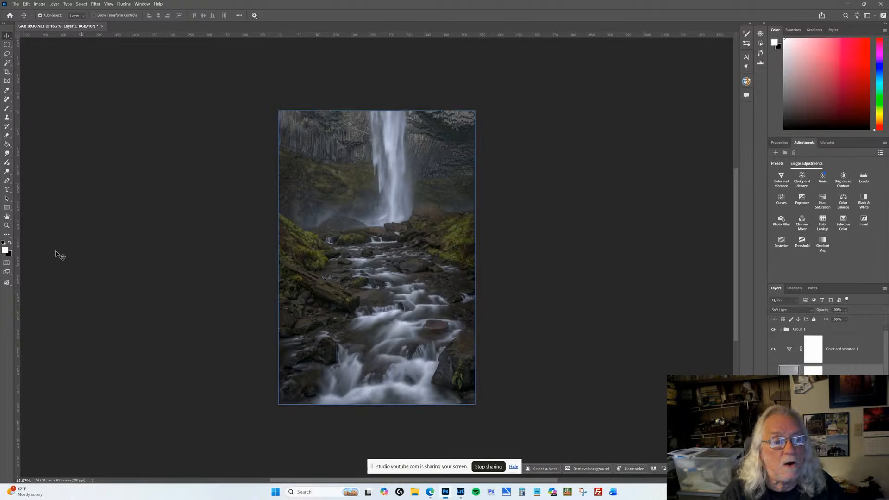
{"action": "left_click", "coordinate": [7, 109]}
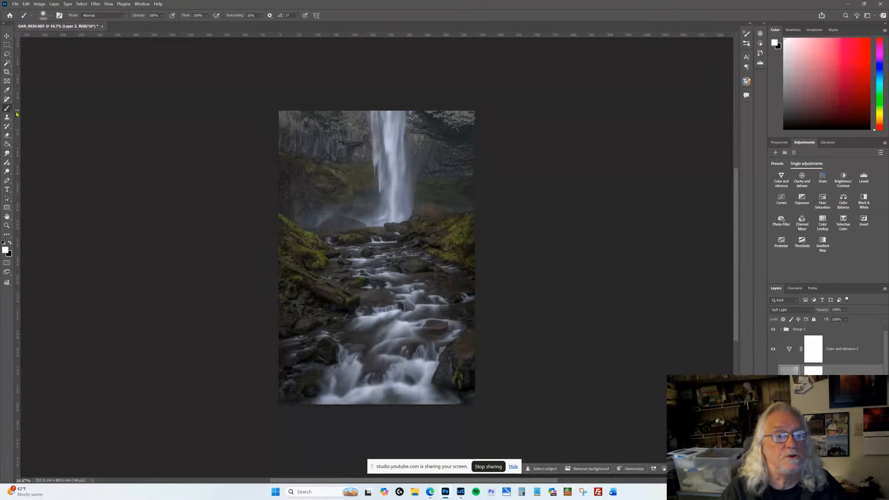
{"action": "left_click", "coordinate": [50, 20]}
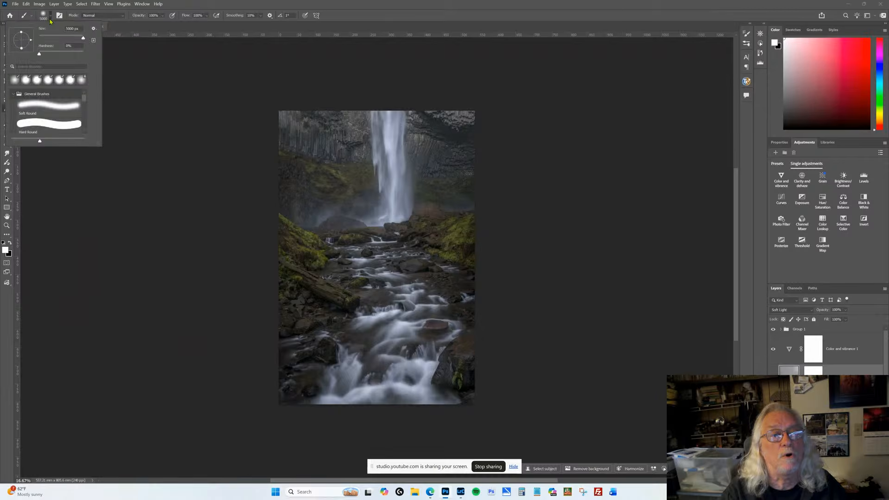
{"action": "left_click", "coordinate": [50, 21]}
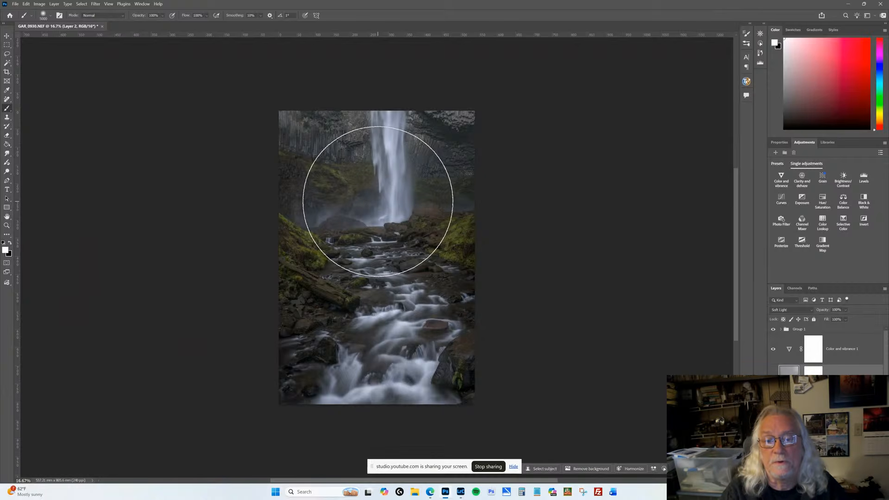
{"action": "left_click_drag", "start_coordinate": [377, 200], "coordinate": [380, 293]}
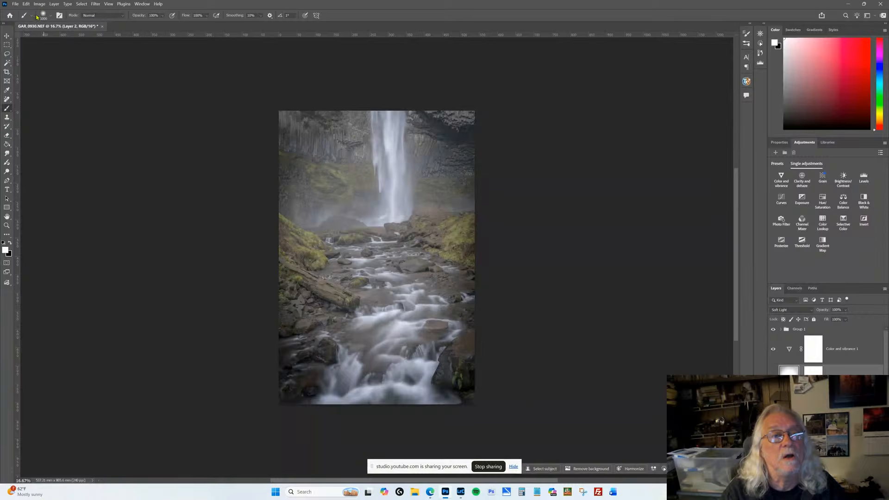
Fade the white brush stroke along the stream to 25% opacity.
{"action": "left_click", "coordinate": [26, 4]}
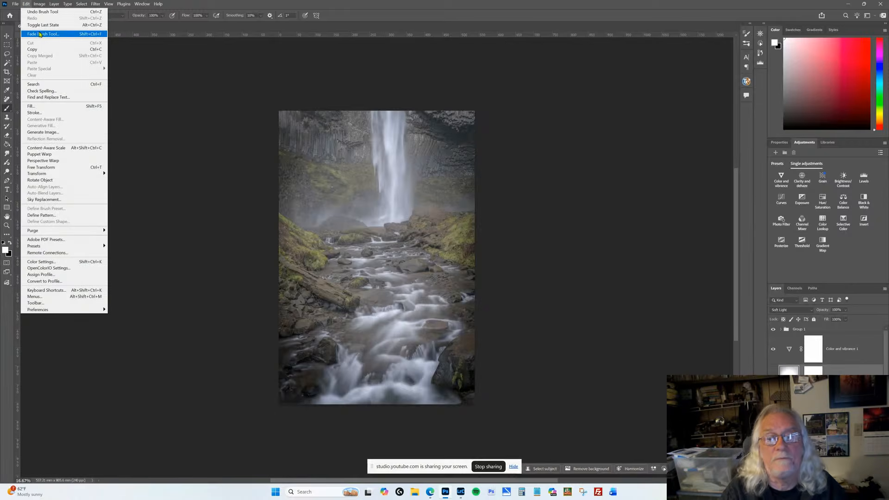
{"action": "left_click", "coordinate": [39, 35]}
{"action": "left_click_drag", "start_coordinate": [633, 228], "coordinate": [580, 230]}
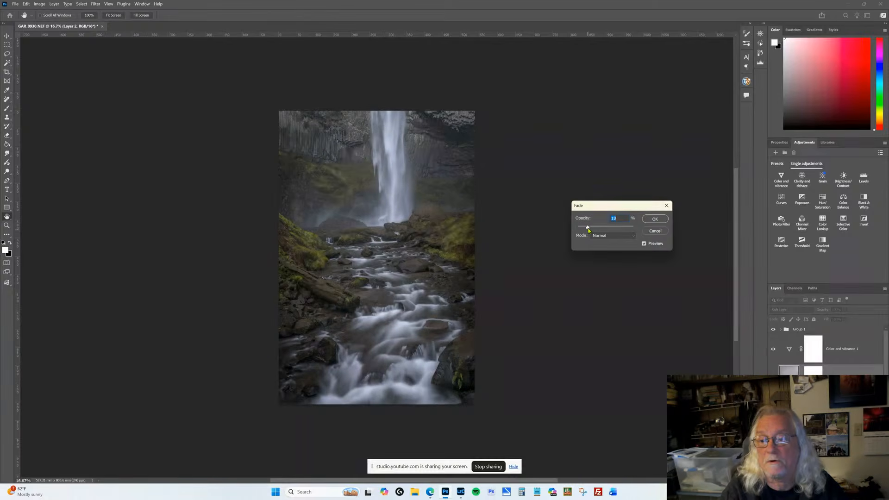
{"action": "left_click_drag", "start_coordinate": [588, 229], "coordinate": [592, 231]}
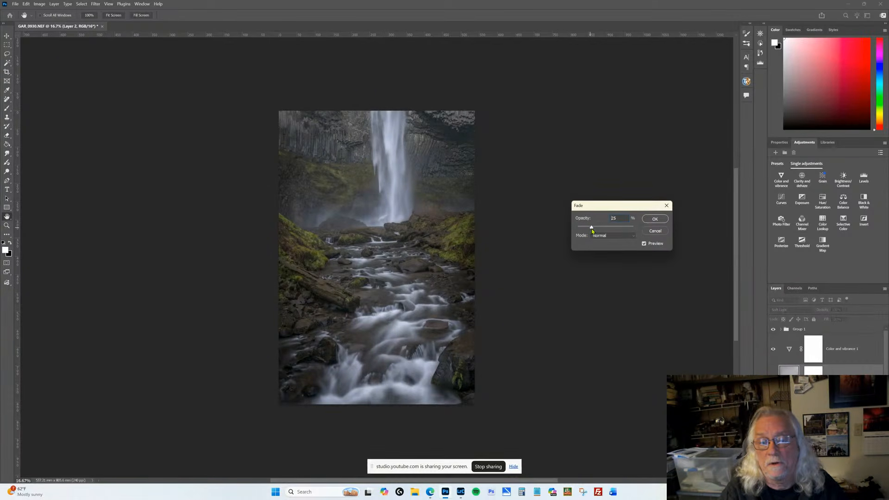
{"action": "left_click", "coordinate": [660, 222]}
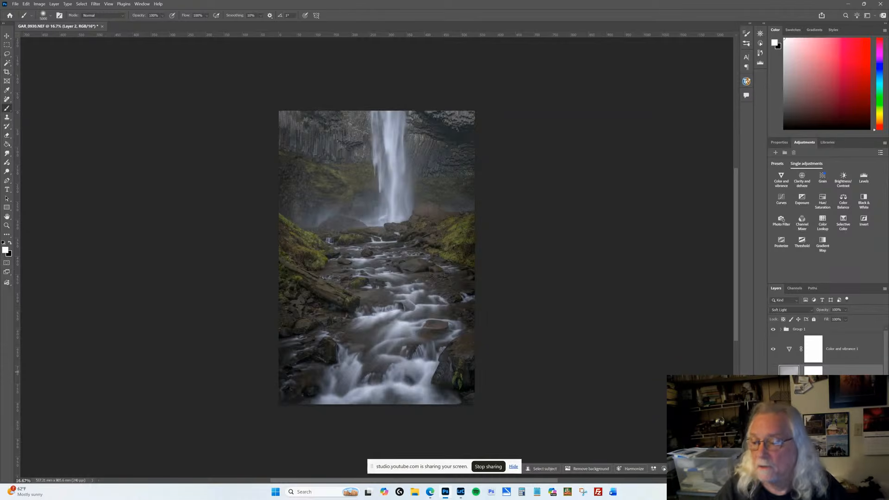
Reduce the brush size and paint white over the dark rocks in the photo's lower-left corner on Layer 2.
{"action": "left_click", "coordinate": [839, 334]}
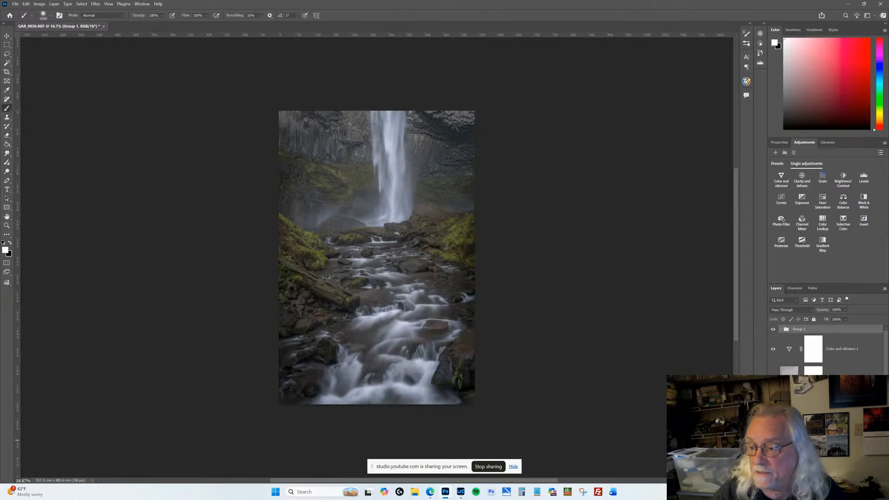
{"action": "left_click", "coordinate": [837, 384]}
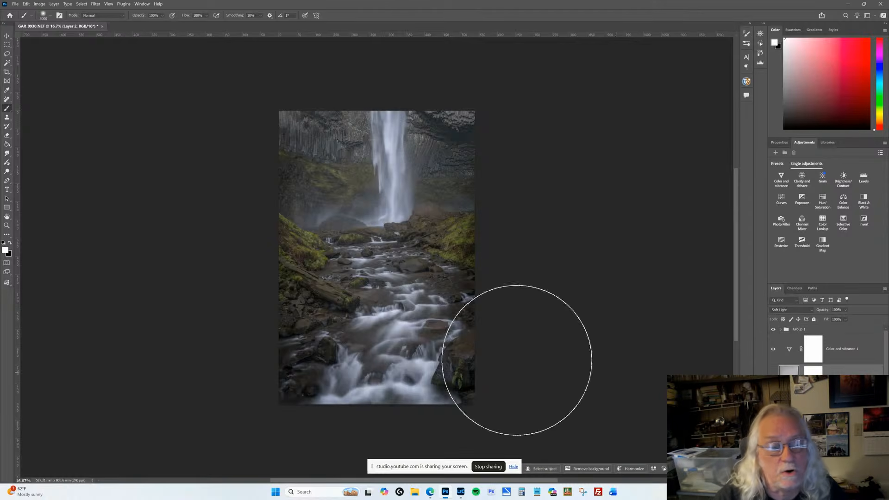
{"action": "key", "text": "bracketleft"}
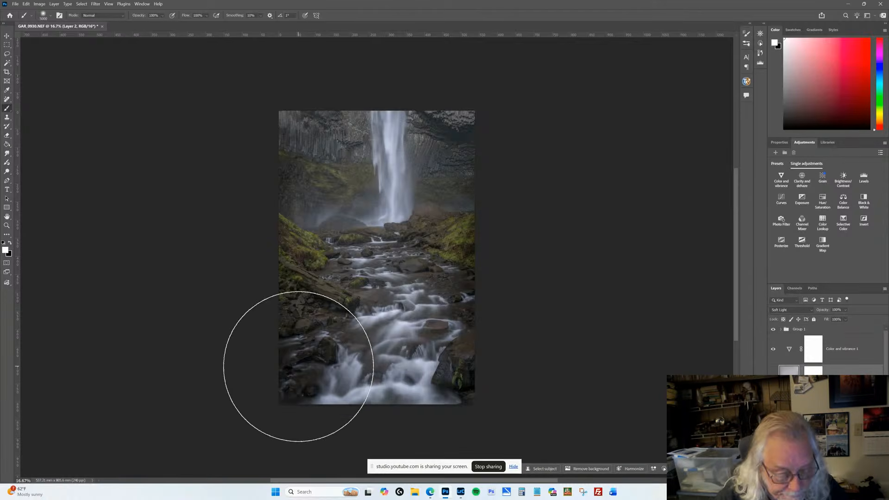
{"action": "key", "text": "bracketleft"}
{"action": "key", "text": "bracketleft"}
{"action": "key", "text": "bracketleft"}
{"action": "key", "text": "bracketleft"}
{"action": "key", "text": "bracketleft"}
{"action": "key", "text": "bracketleft"}
{"action": "key", "text": "bracketleft"}
{"action": "key", "text": "bracketleft"}
{"action": "key", "text": "bracketleft"}
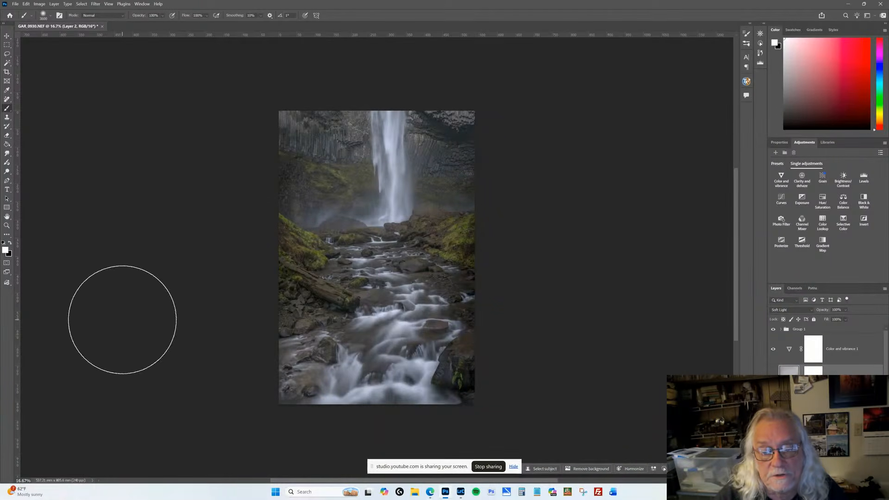
Fade the brush stroke over the lower-left rocks to 36% opacity.
{"action": "left_click", "coordinate": [26, 4]}
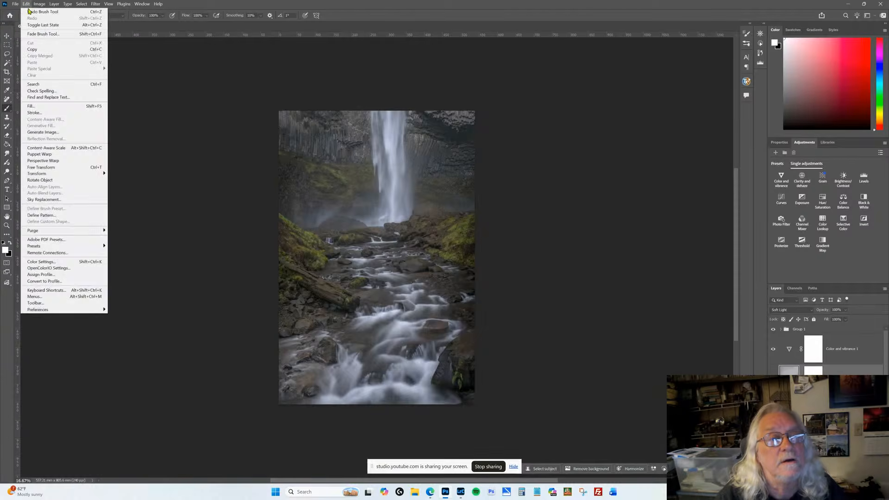
{"action": "left_click", "coordinate": [37, 34]}
{"action": "type", "text": "0"}
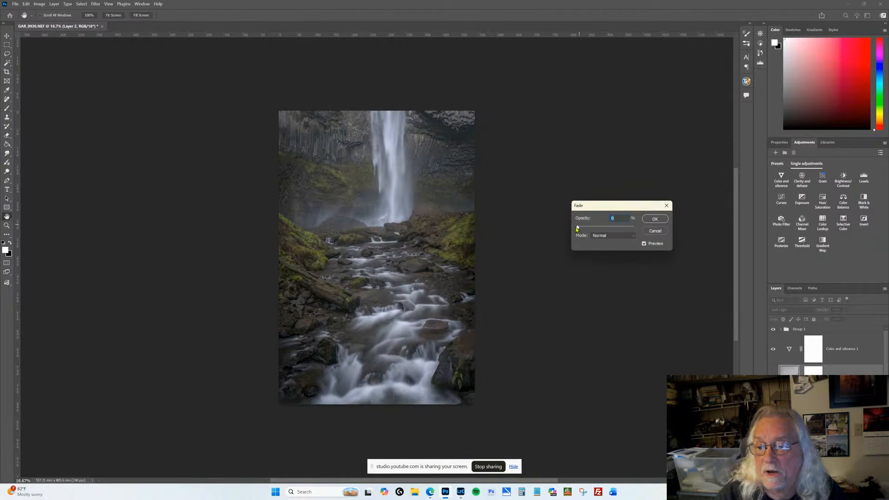
{"action": "left_click_drag", "start_coordinate": [578, 228], "coordinate": [597, 233]}
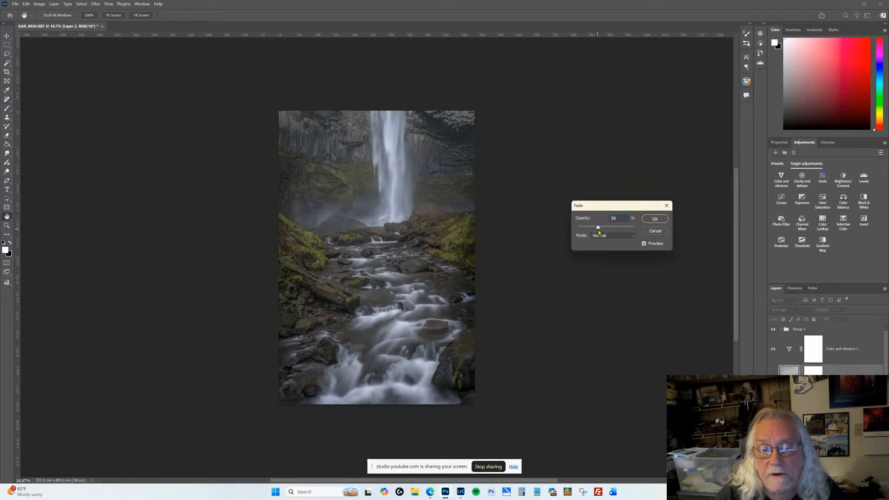
{"action": "left_click", "coordinate": [655, 219]}
{"action": "key", "text": "b"}
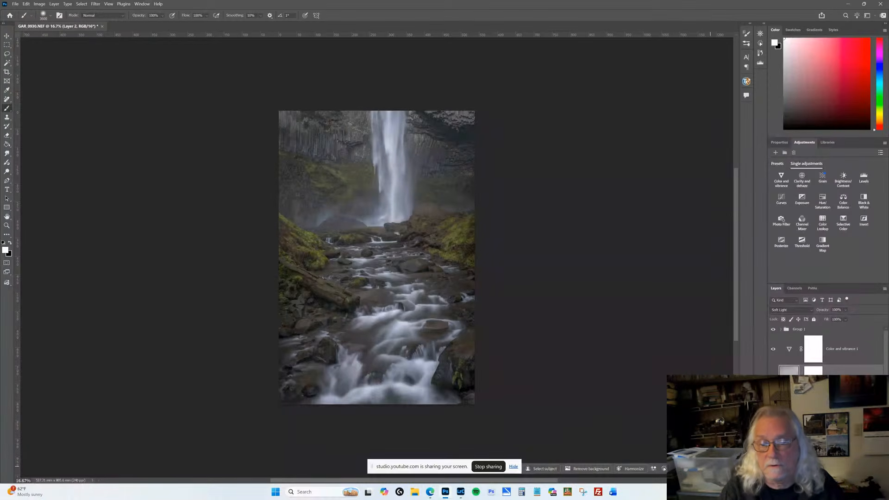
{"action": "left_click", "coordinate": [829, 330]}
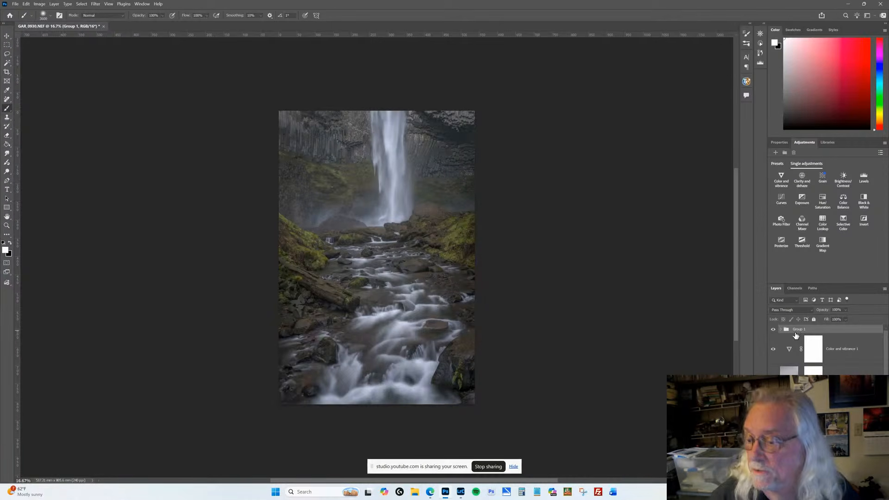
{"action": "left_click", "coordinate": [7, 36]}
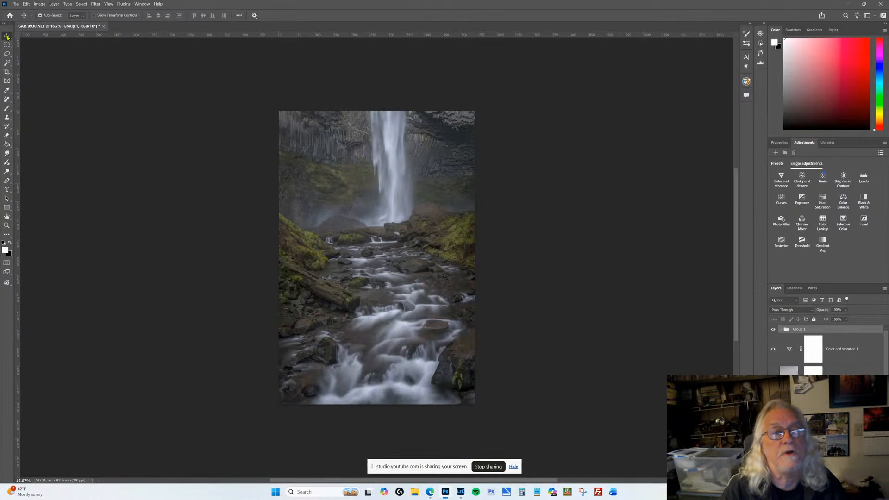
{"action": "left_click", "coordinate": [97, 5]}
{"action": "mouse_move", "coordinate": [110, 5]}
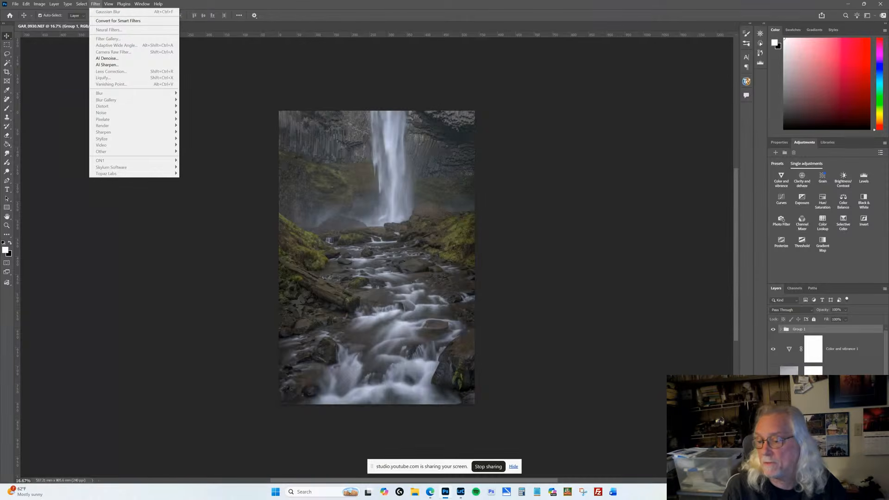
Apply the Camera Raw Filter to Layer 1 with an Optics vignette of -35 and a midpoint of 25.
{"action": "left_click", "coordinate": [836, 409]}
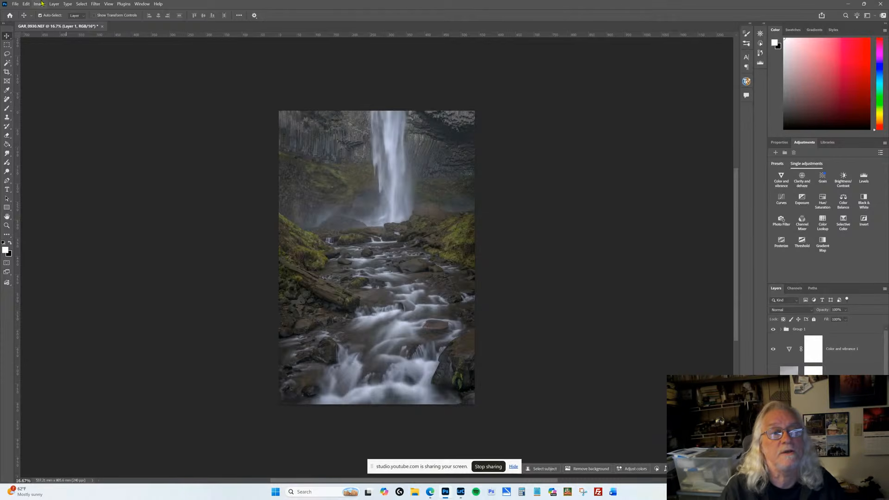
{"action": "left_click", "coordinate": [96, 4]}
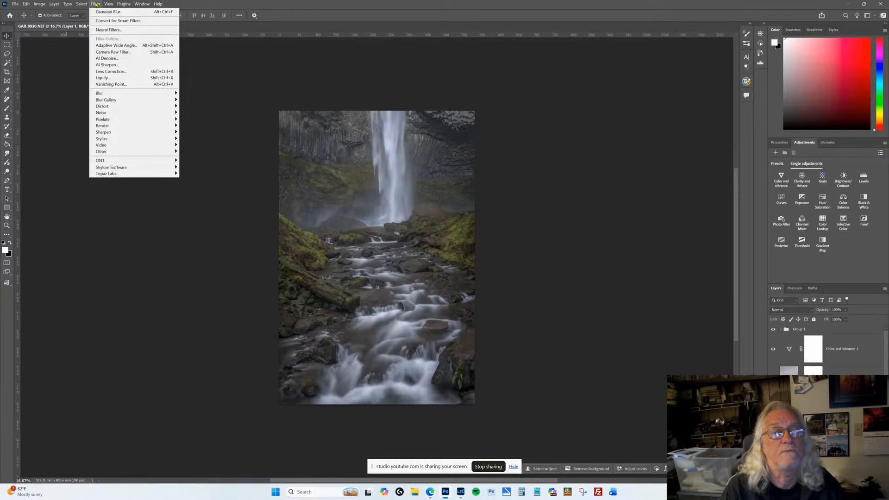
{"action": "left_click", "coordinate": [111, 52]}
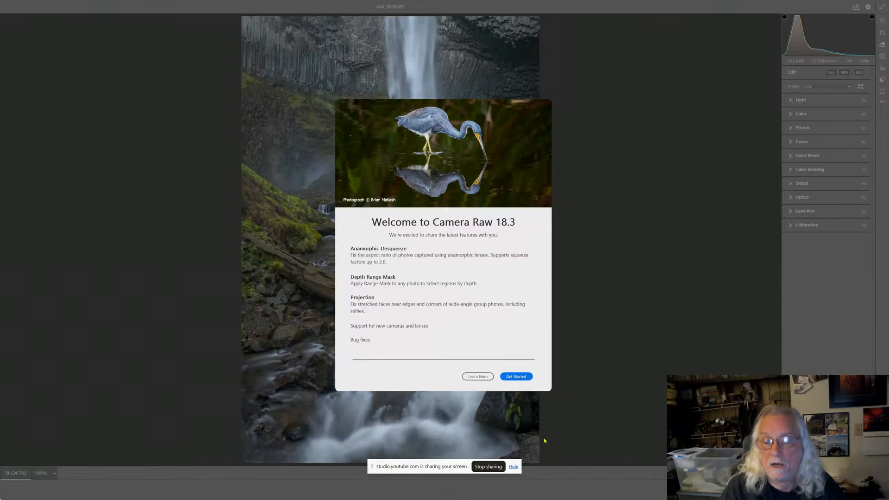
{"action": "left_click", "coordinate": [512, 376]}
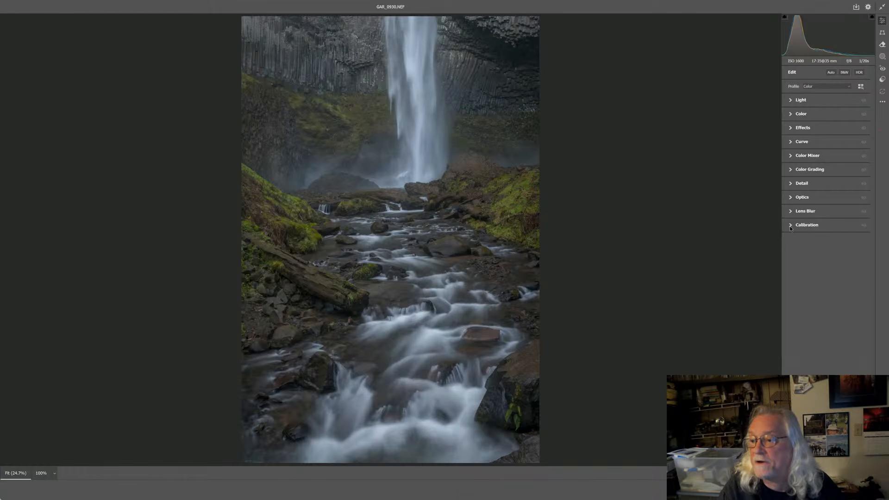
{"action": "left_click", "coordinate": [792, 198]}
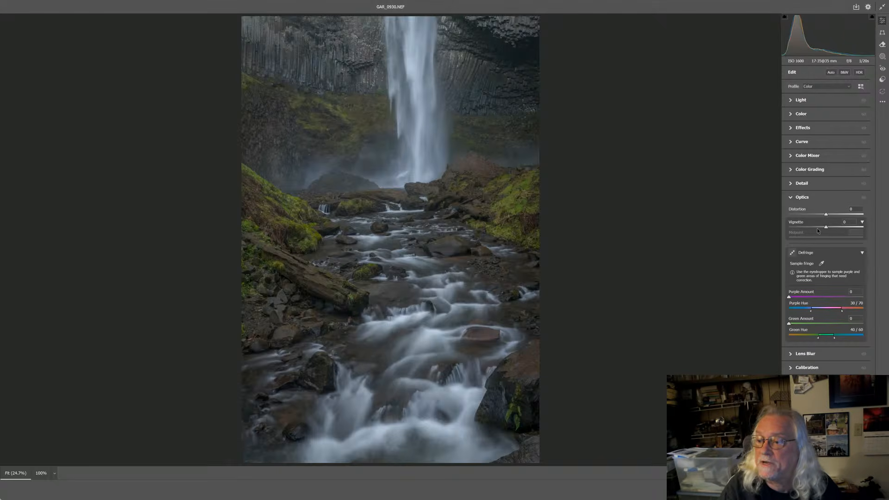
{"action": "mouse_move", "coordinate": [827, 228]}
{"action": "left_mouse_down"}
{"action": "mouse_move", "coordinate": [815, 227]}
{"action": "mouse_move", "coordinate": [807, 240]}
{"action": "mouse_move", "coordinate": [813, 228]}
{"action": "left_mouse_up"}
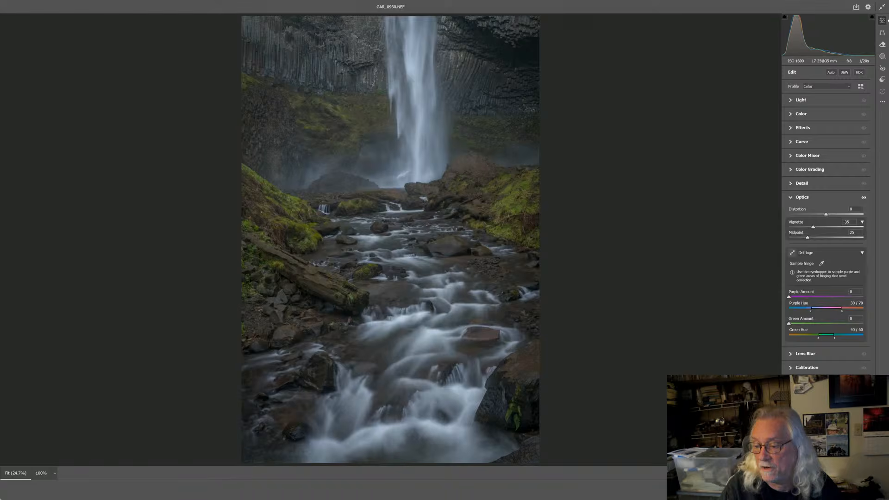
{"action": "key", "text": "Return"}
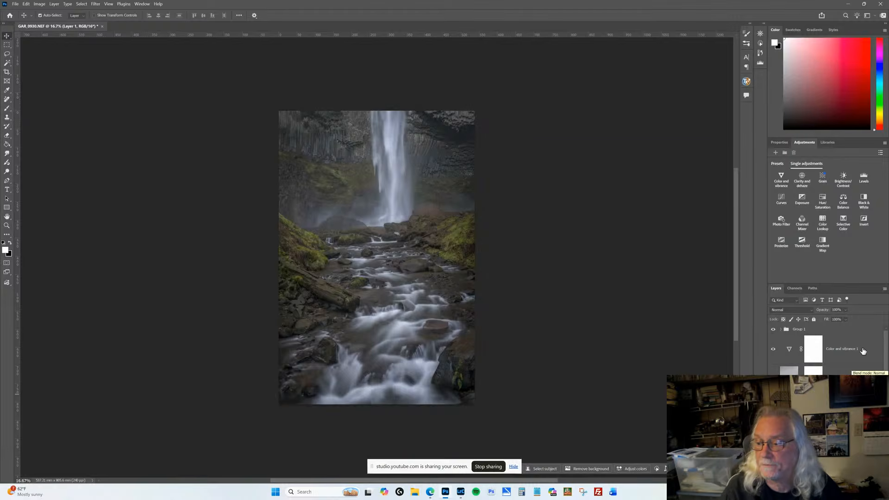
Set the temperature of the Color and vibrance 1 adjustment layer to -1.
{"action": "left_click", "coordinate": [819, 330]}
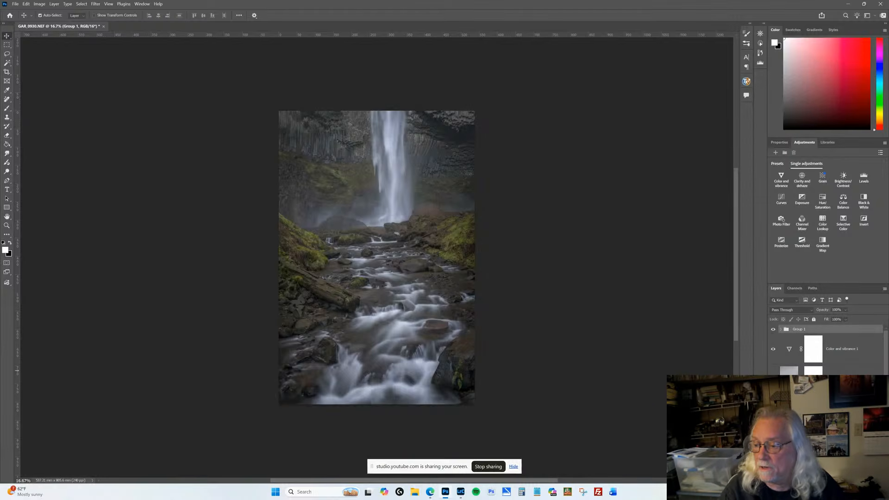
{"action": "left_click", "coordinate": [850, 356]}
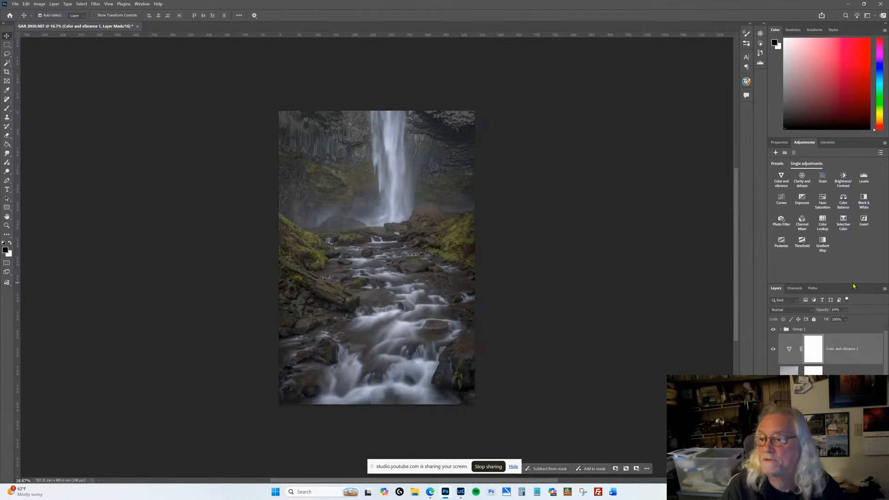
{"action": "left_click", "coordinate": [788, 354]}
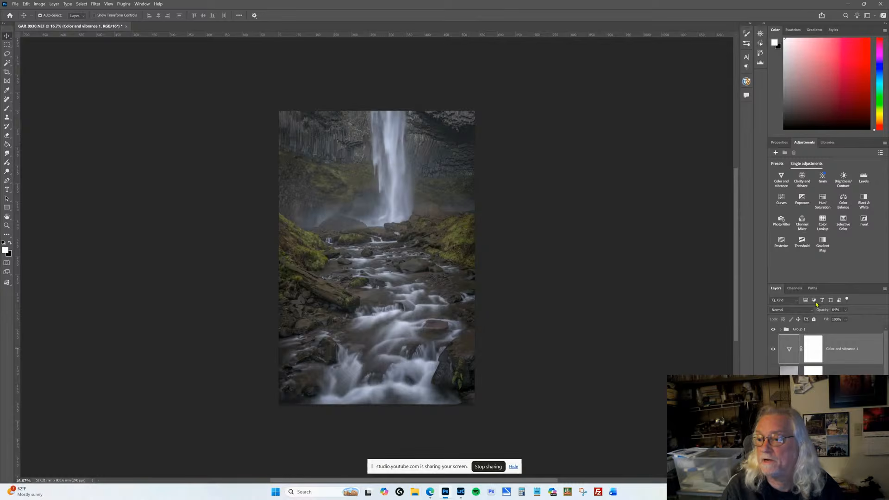
{"action": "double_click", "coordinate": [789, 355]}
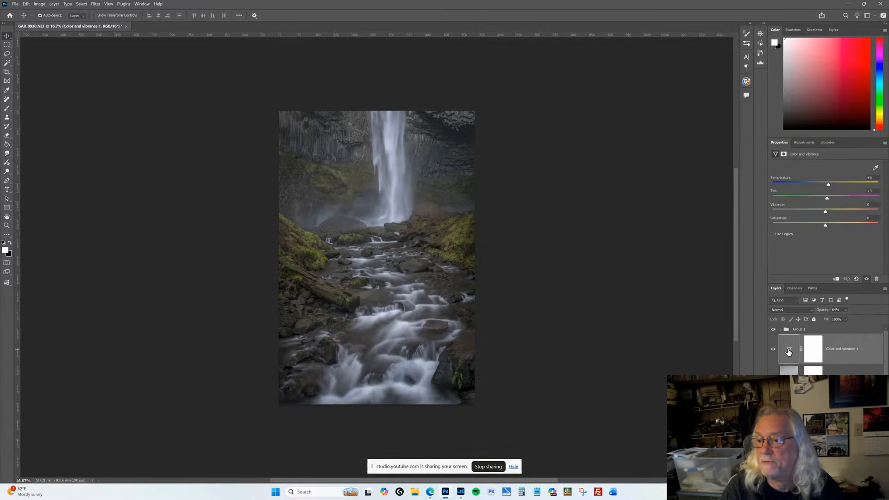
{"action": "left_click_drag", "start_coordinate": [828, 186], "coordinate": [826, 186]}
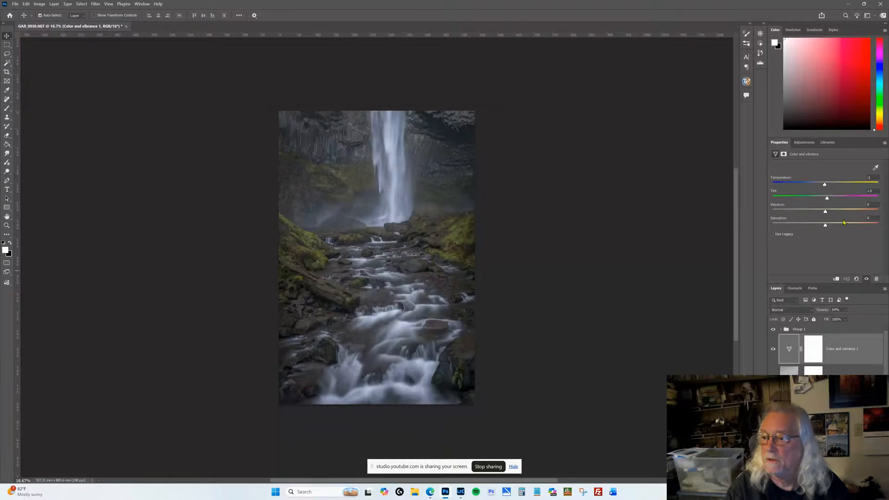
Add a Levels adjustment layer directly above the Color and vibrance 1 layer.
{"action": "left_click", "coordinate": [812, 144]}
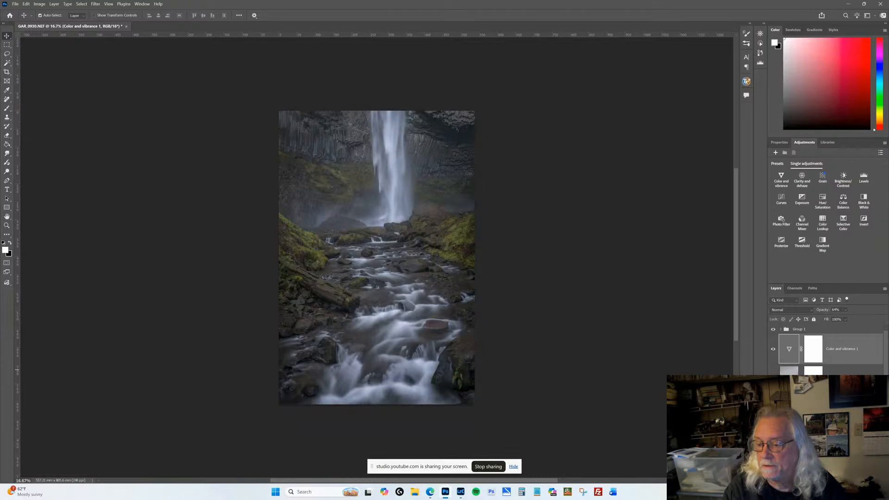
{"action": "left_click", "coordinate": [814, 349]}
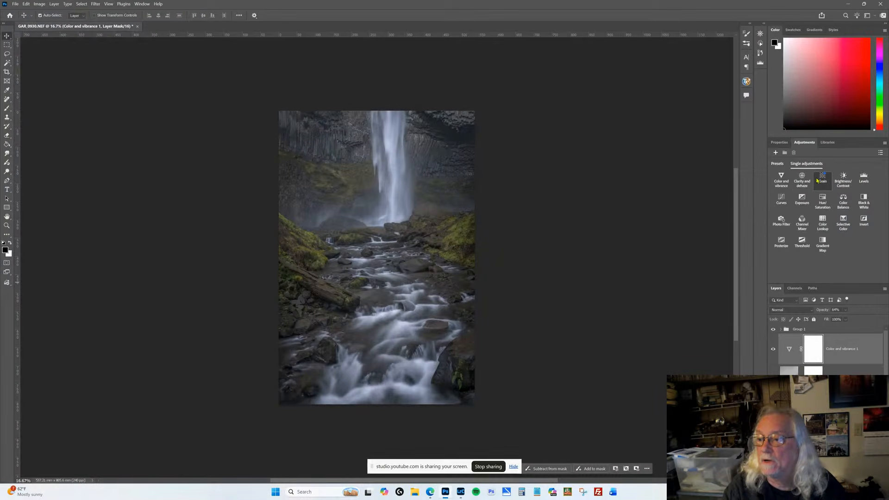
{"action": "left_click", "coordinate": [865, 177]}
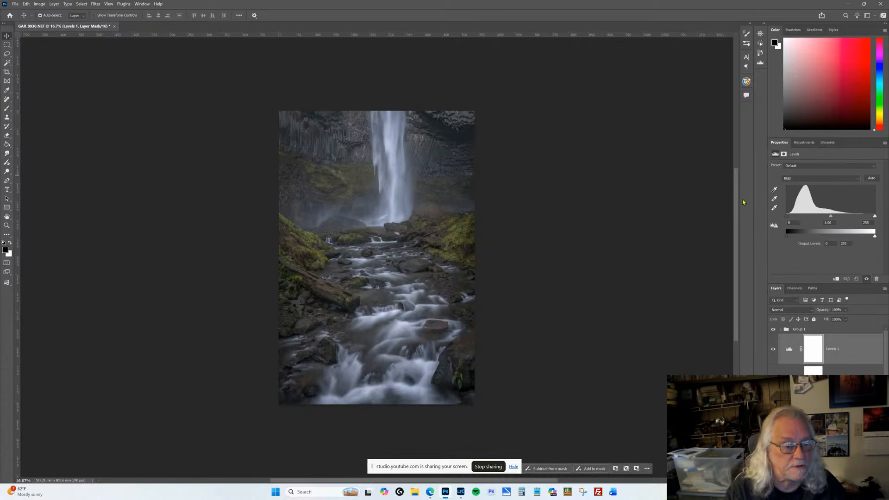
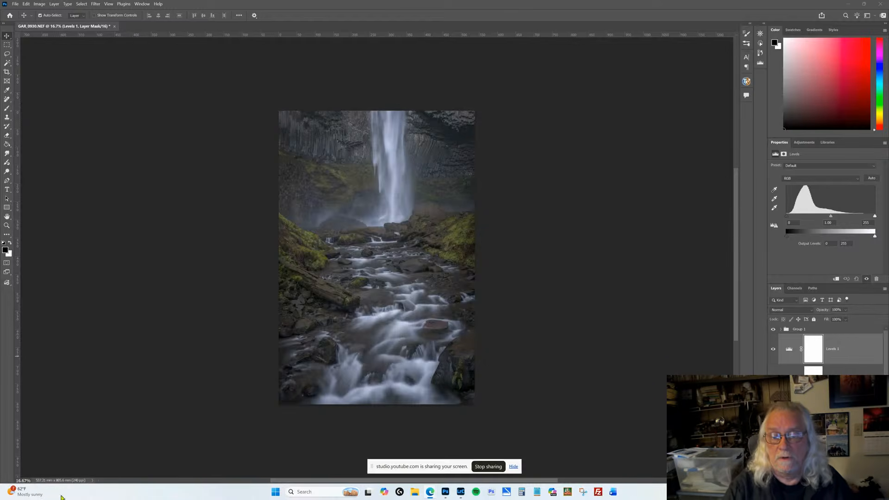
Adjust the Levels 1 layer to a midtone of 0.96 and a white input level of 243, and compare the image with it off and on.
{"action": "left_click", "coordinate": [855, 348]}
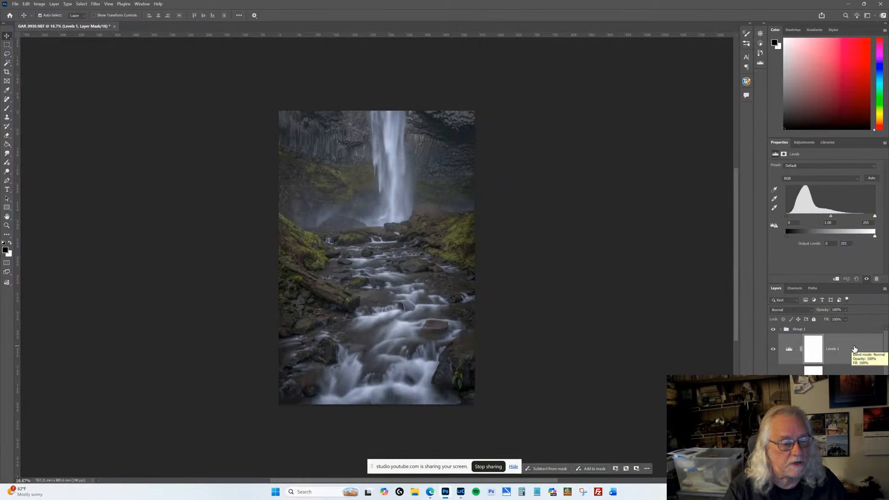
{"action": "left_click", "coordinate": [855, 349]}
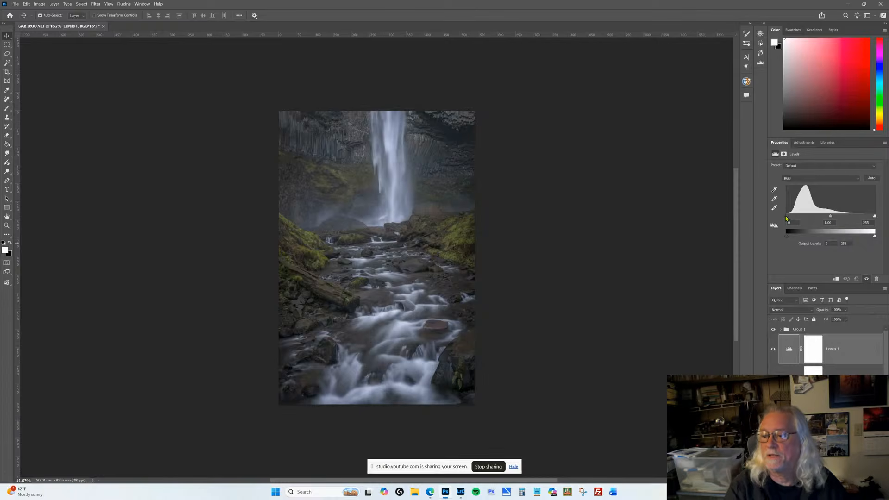
{"action": "mouse_move", "coordinate": [786, 218]}
{"action": "left_mouse_down"}
{"action": "mouse_move", "coordinate": [800, 218]}
{"action": "mouse_move", "coordinate": [787, 220]}
{"action": "left_mouse_up"}
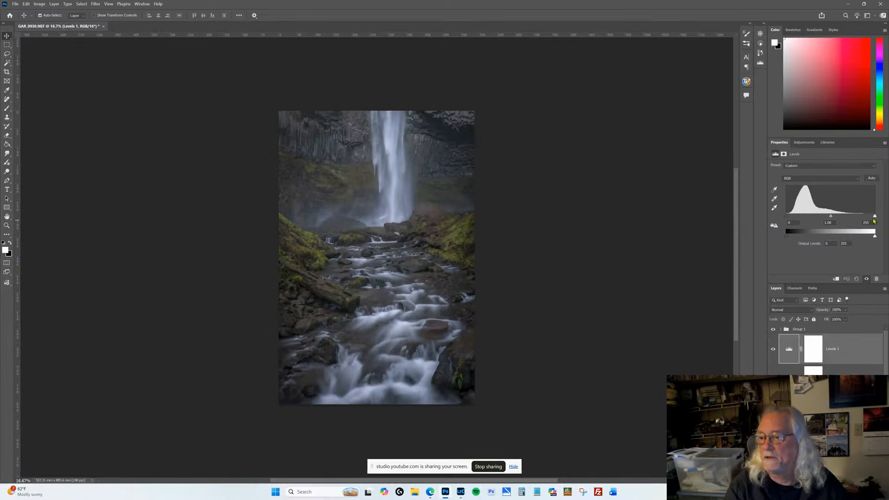
{"action": "left_click_drag", "start_coordinate": [875, 218], "coordinate": [833, 221]}
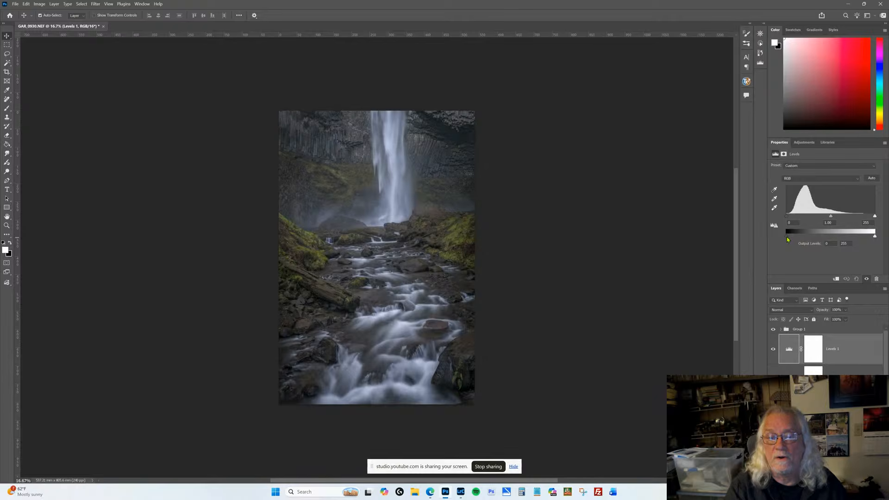
{"action": "mouse_move", "coordinate": [788, 239]}
{"action": "left_mouse_down"}
{"action": "mouse_move", "coordinate": [795, 241]}
{"action": "mouse_move", "coordinate": [778, 242]}
{"action": "left_mouse_up"}
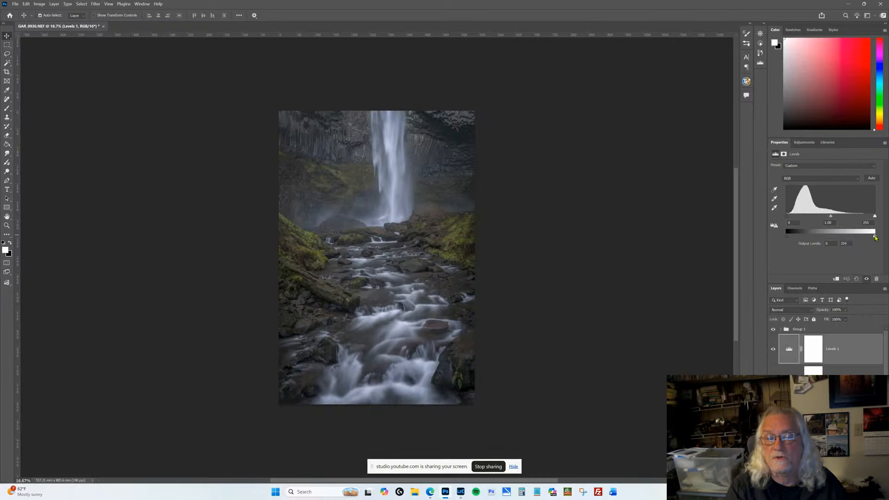
{"action": "mouse_move", "coordinate": [876, 238]}
{"action": "left_mouse_down"}
{"action": "mouse_move", "coordinate": [864, 237]}
{"action": "mouse_move", "coordinate": [888, 240]}
{"action": "left_mouse_up"}
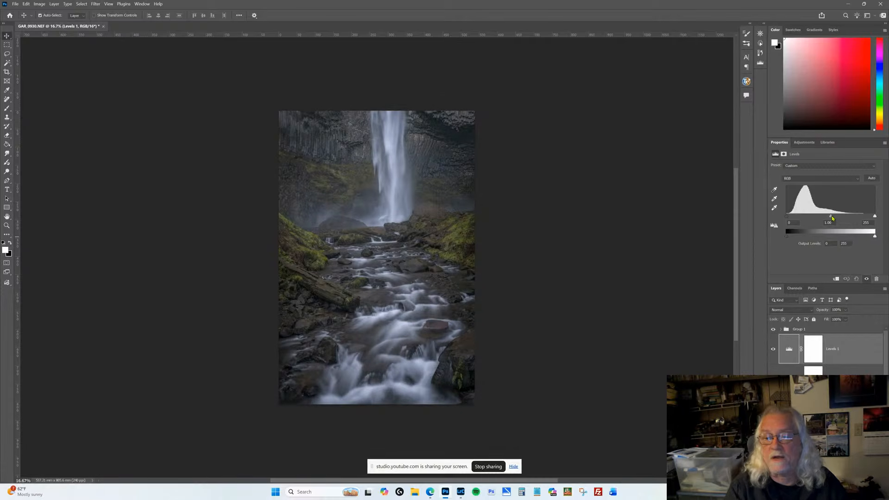
{"action": "left_click_drag", "start_coordinate": [833, 218], "coordinate": [832, 218]}
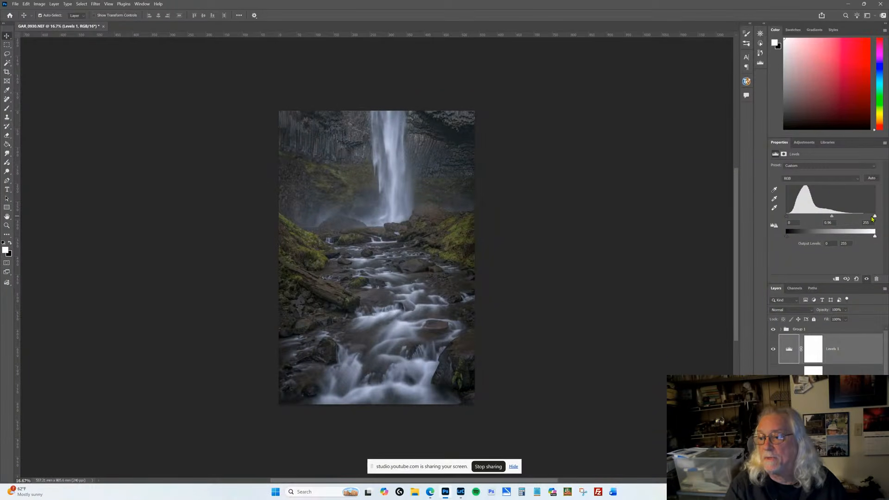
{"action": "left_click_drag", "start_coordinate": [875, 218], "coordinate": [871, 217]}
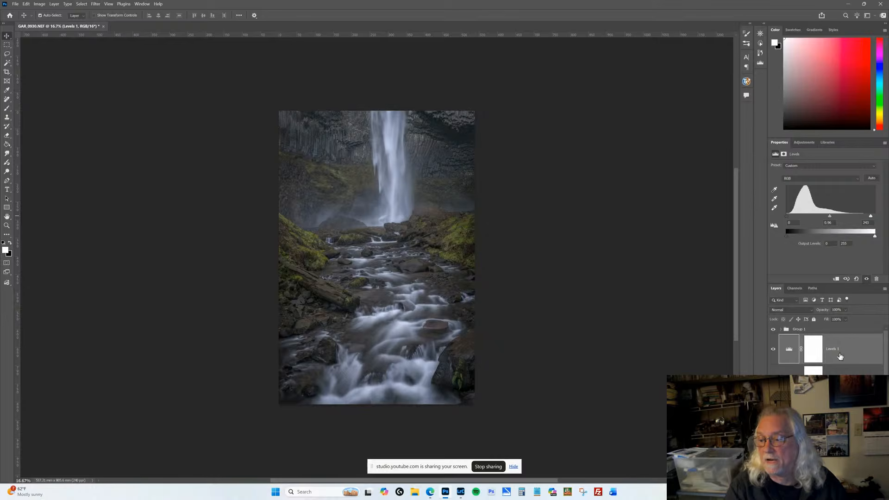
{"action": "left_click", "coordinate": [773, 351]}
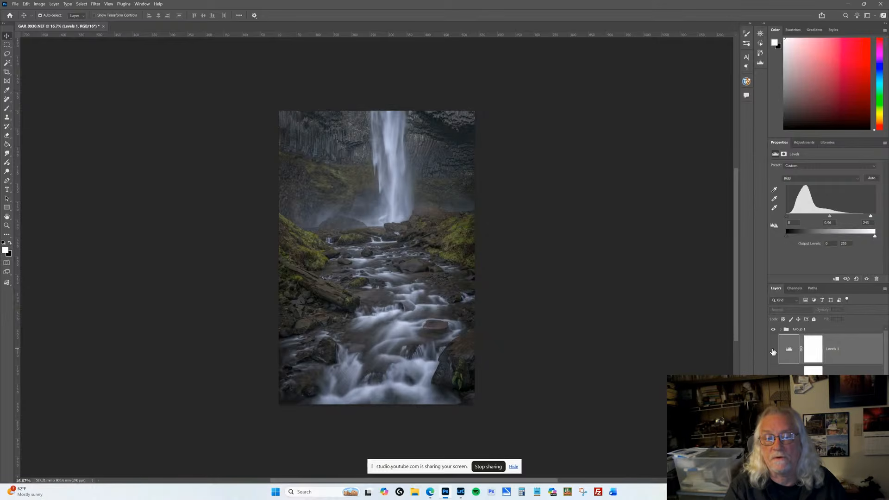
{"action": "left_click", "coordinate": [773, 351]}
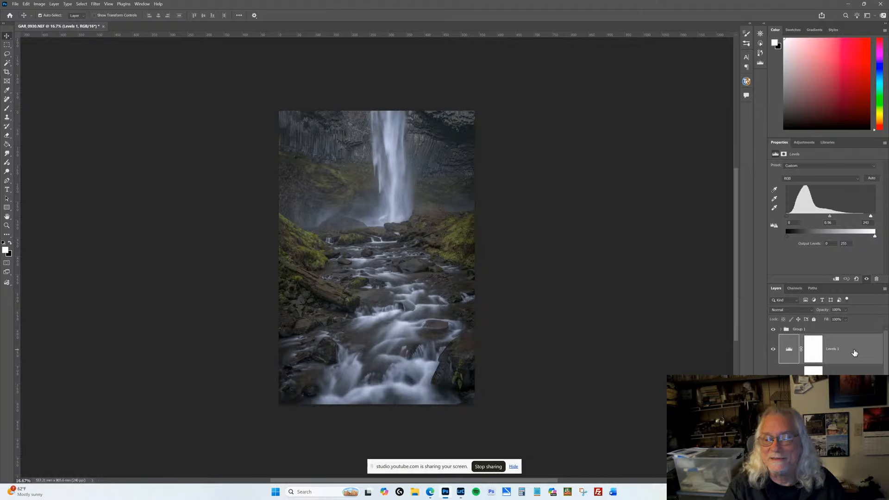
Delete the Levels 1 adjustment layer and stamp all visible layers into a new layer above Group 1.
{"action": "scroll", "coordinate": [855, 352], "scroll_direction": "down", "scroll_amount": 1}
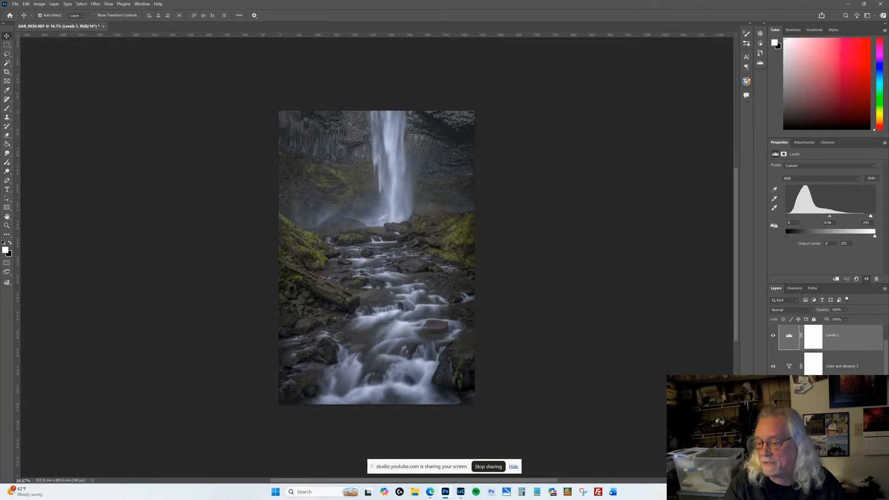
{"action": "key", "text": "Delete"}
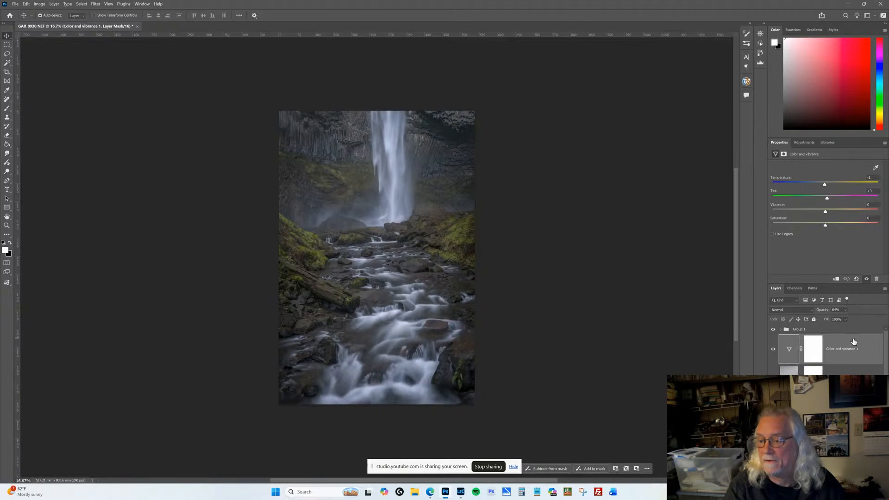
{"action": "left_click", "coordinate": [823, 331]}
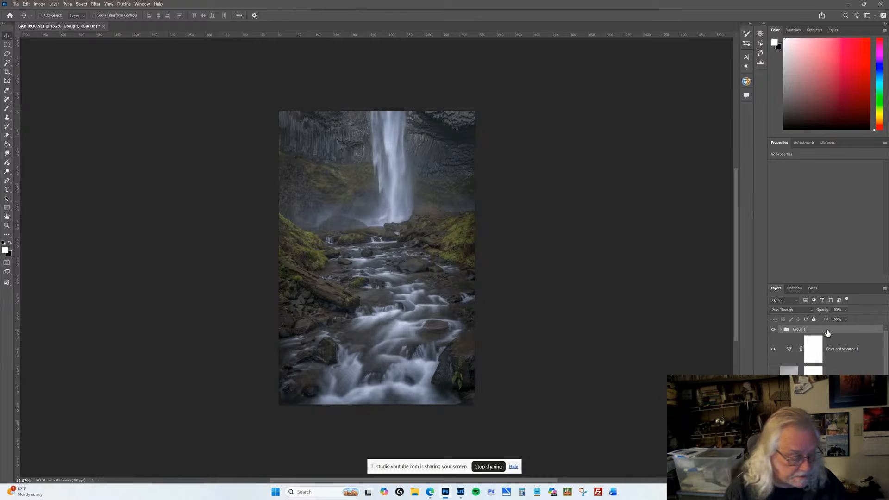
{"action": "key", "text": "ctrl+shift+alt+e"}
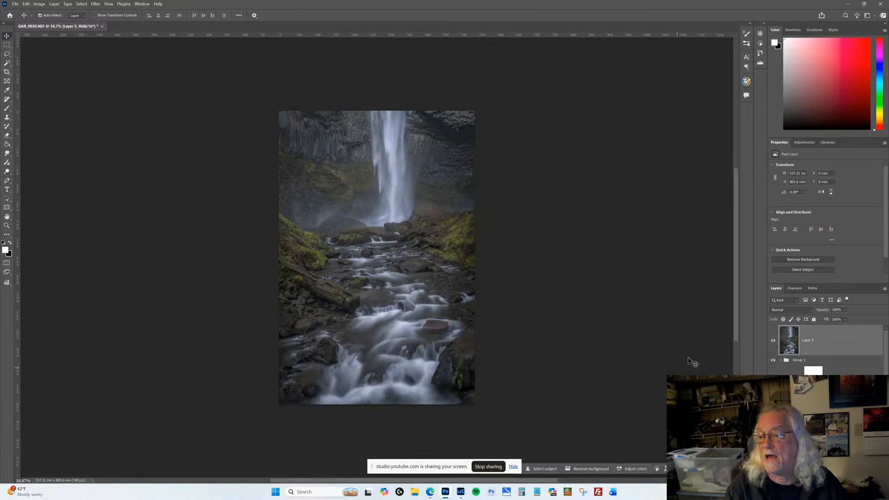
{"action": "left_click", "coordinate": [94, 5]}
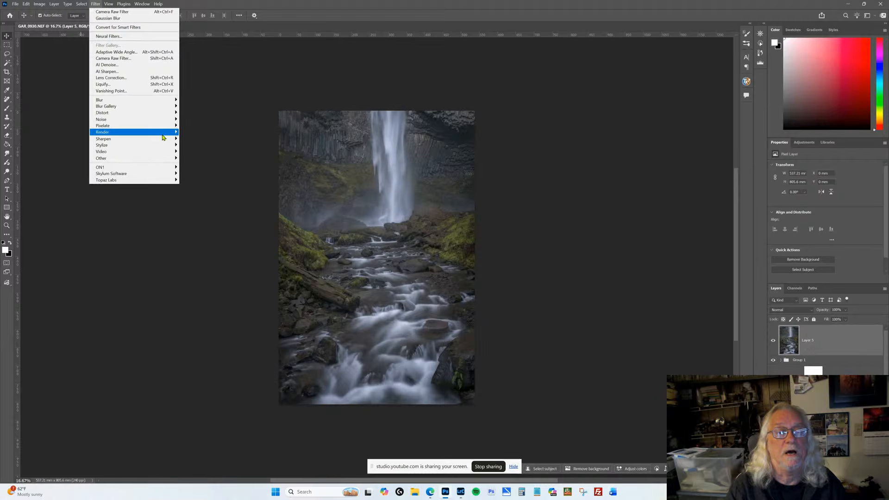
{"action": "mouse_move", "coordinate": [164, 140]}
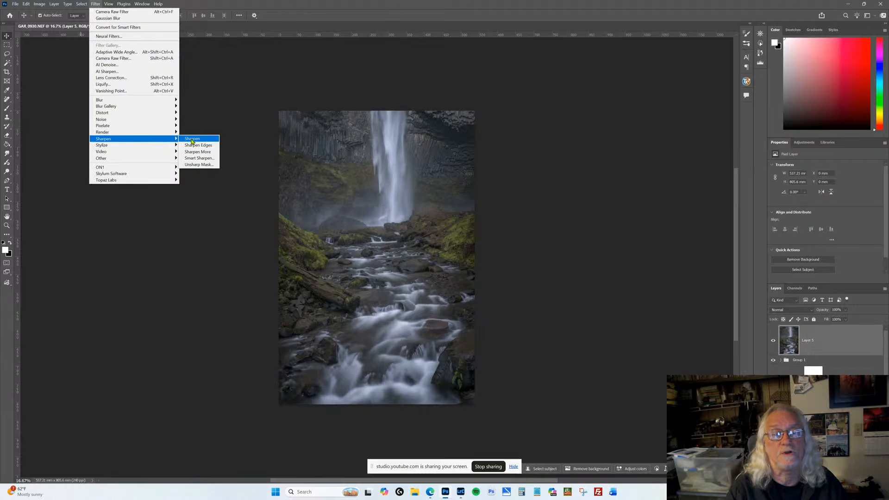
{"action": "left_click", "coordinate": [193, 140]}
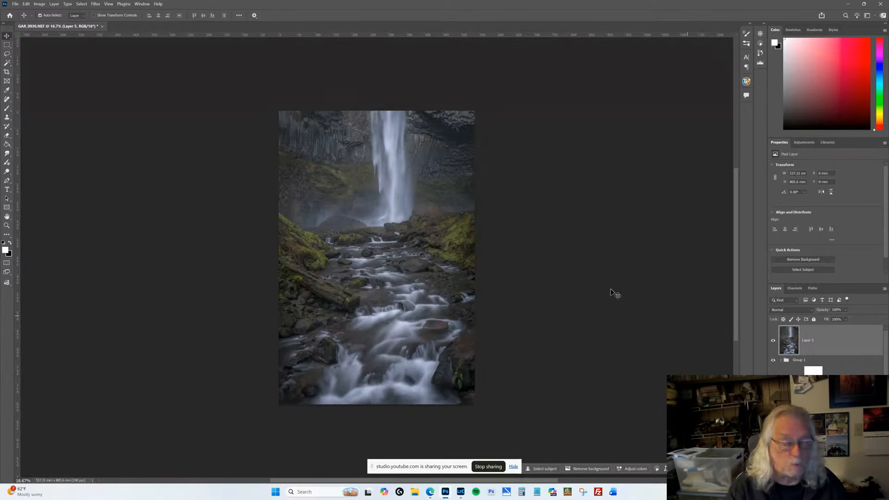
Run the Topaz DeNoise AI filter on the merged layer and choose the Severe Noise model.
{"action": "left_click", "coordinate": [111, 4]}
{"action": "mouse_move", "coordinate": [96, 4]}
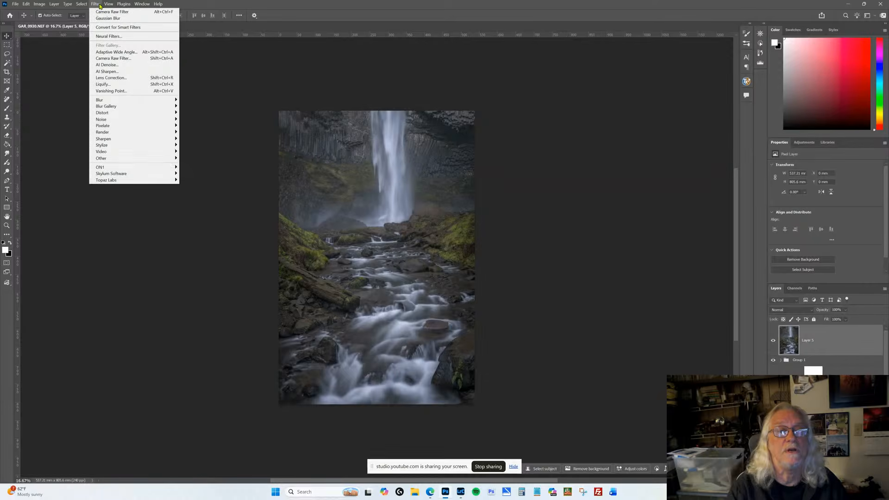
{"action": "mouse_move", "coordinate": [157, 180]}
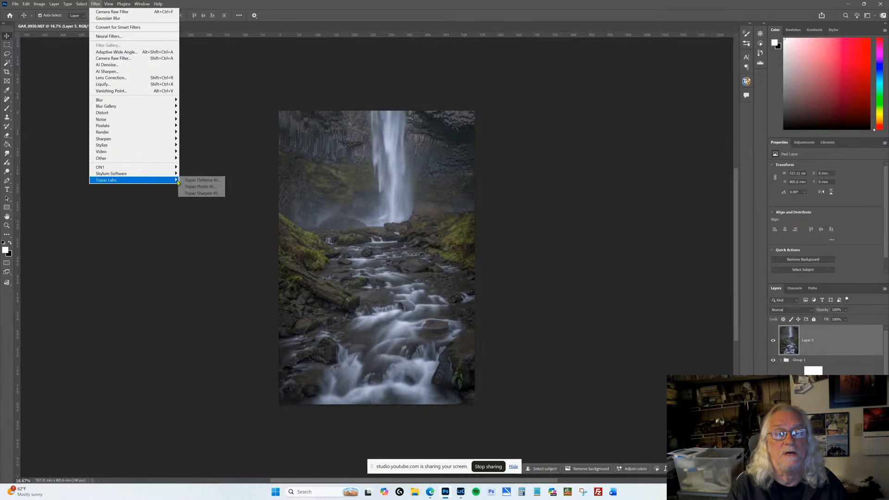
{"action": "left_click", "coordinate": [204, 181]}
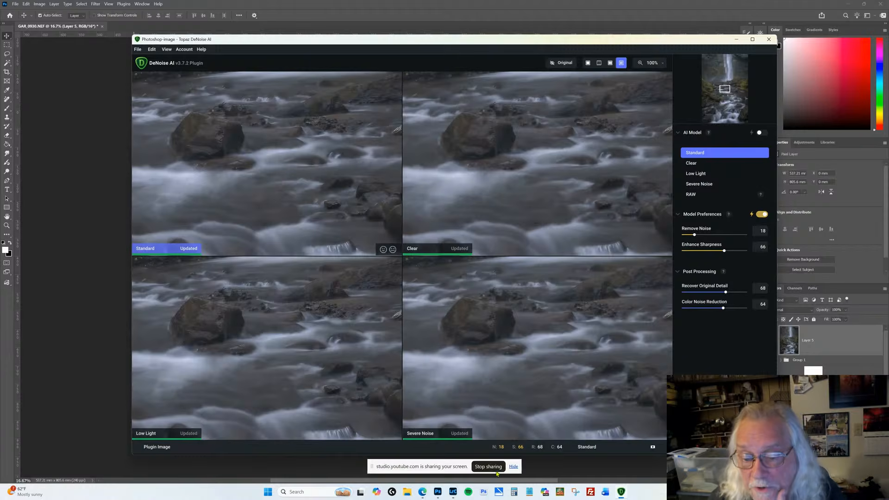
{"action": "left_click", "coordinate": [544, 357]}
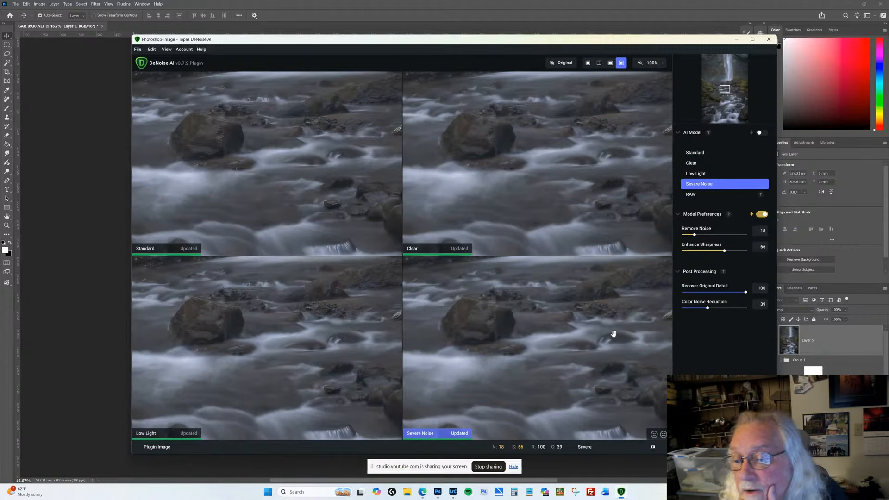
Examine the denoise preview across the rocks, moss, stream and ferns, and compare it with the original in single view.
{"action": "left_click_drag", "start_coordinate": [606, 291], "coordinate": [527, 428]}
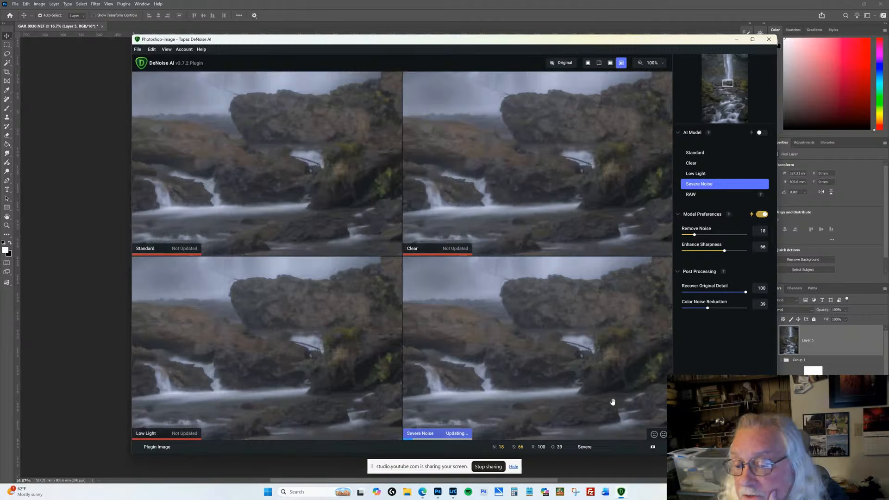
{"action": "left_click_drag", "start_coordinate": [611, 403], "coordinate": [355, 343]}
{"action": "left_click_drag", "start_coordinate": [589, 384], "coordinate": [511, 389]}
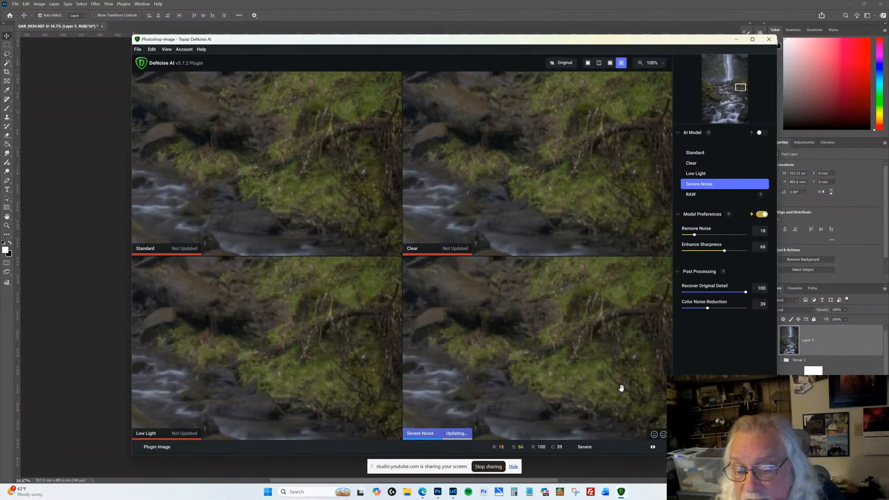
{"action": "left_click_drag", "start_coordinate": [625, 407], "coordinate": [490, 122]}
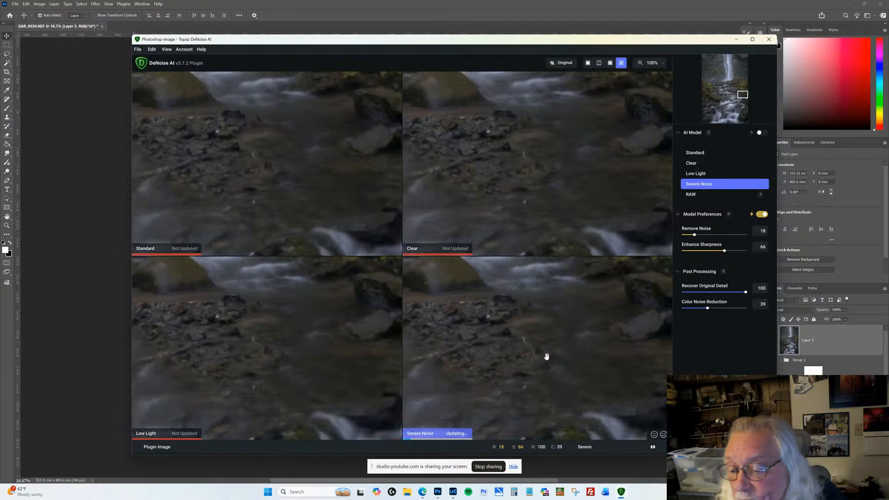
{"action": "left_click_drag", "start_coordinate": [546, 357], "coordinate": [416, 251]}
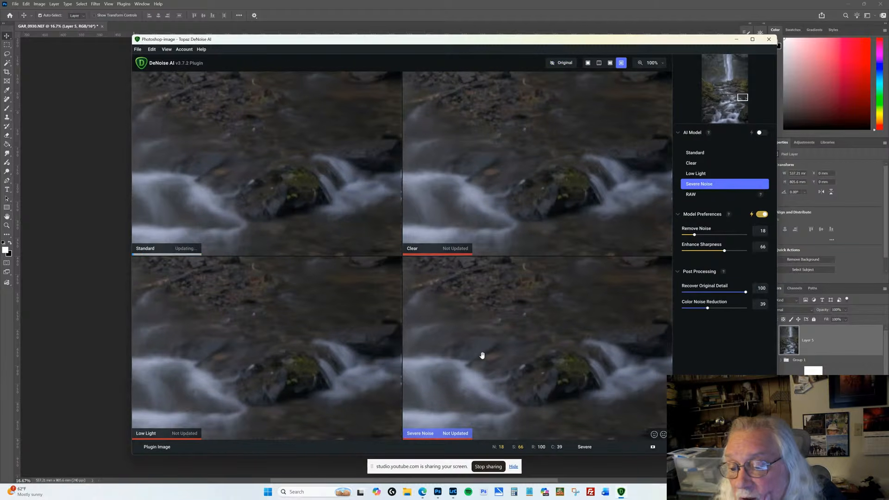
{"action": "left_click_drag", "start_coordinate": [472, 298], "coordinate": [497, 237]}
{"action": "left_click_drag", "start_coordinate": [602, 394], "coordinate": [477, 195]}
{"action": "left_click_drag", "start_coordinate": [490, 397], "coordinate": [510, 321]}
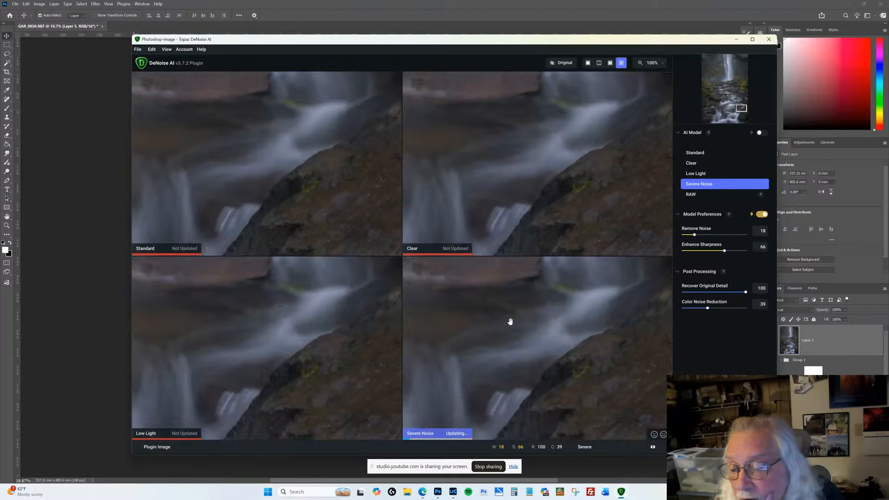
{"action": "left_click_drag", "start_coordinate": [563, 423], "coordinate": [394, 270]}
{"action": "left_click_drag", "start_coordinate": [586, 384], "coordinate": [499, 319]}
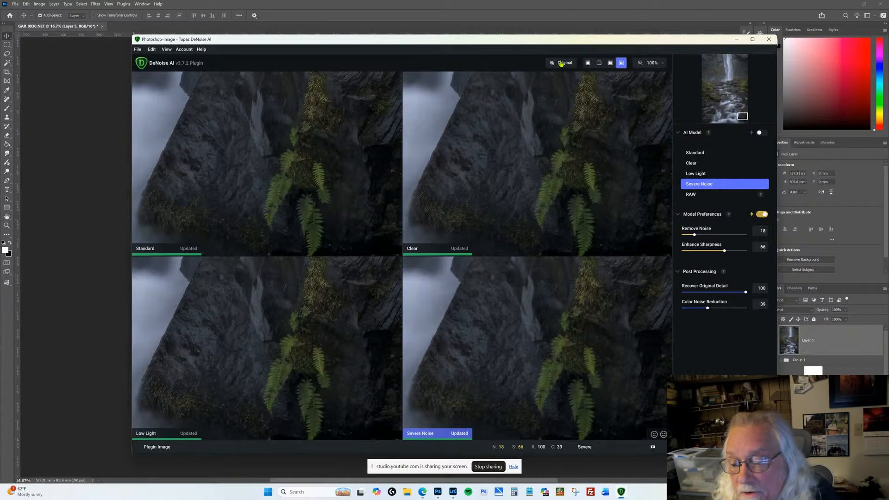
{"action": "left_click", "coordinate": [588, 63]}
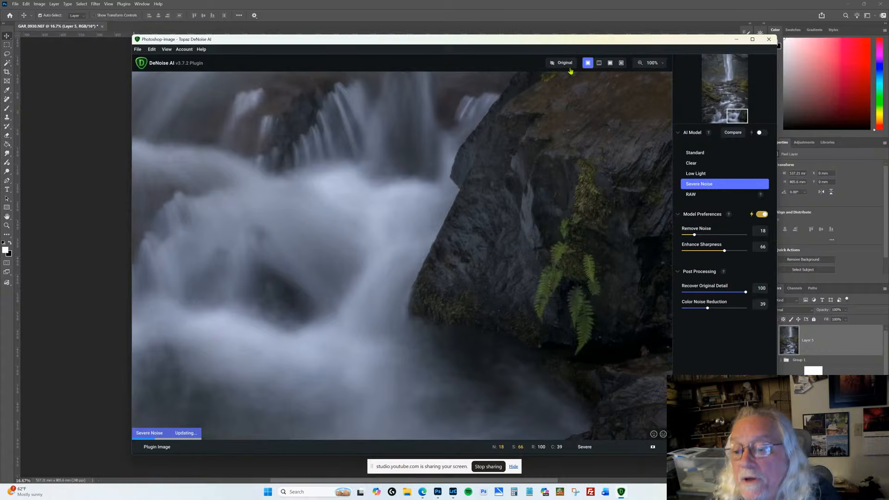
{"action": "left_click", "coordinate": [568, 67]}
{"action": "left_click", "coordinate": [568, 67]}
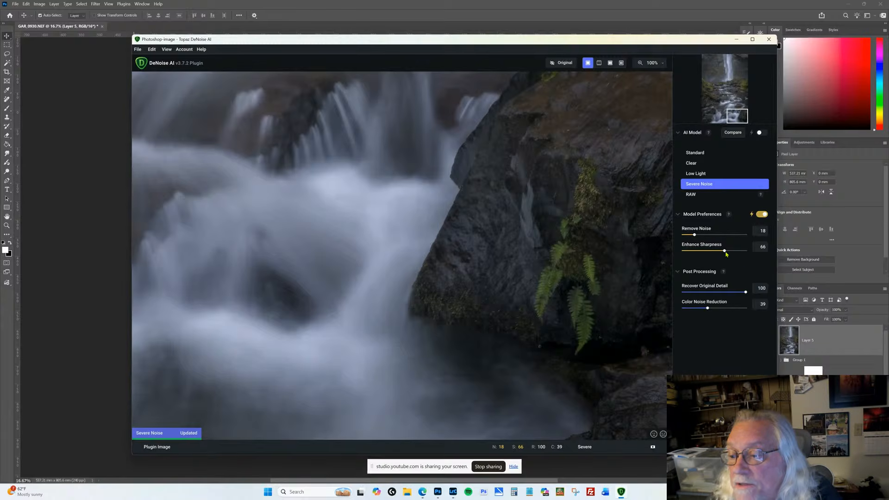
Set Enhance Sharpness to 86 and Remove Noise to 12, compare with the original, and apply the denoise to the layer.
{"action": "left_click_drag", "start_coordinate": [726, 253], "coordinate": [738, 255]}
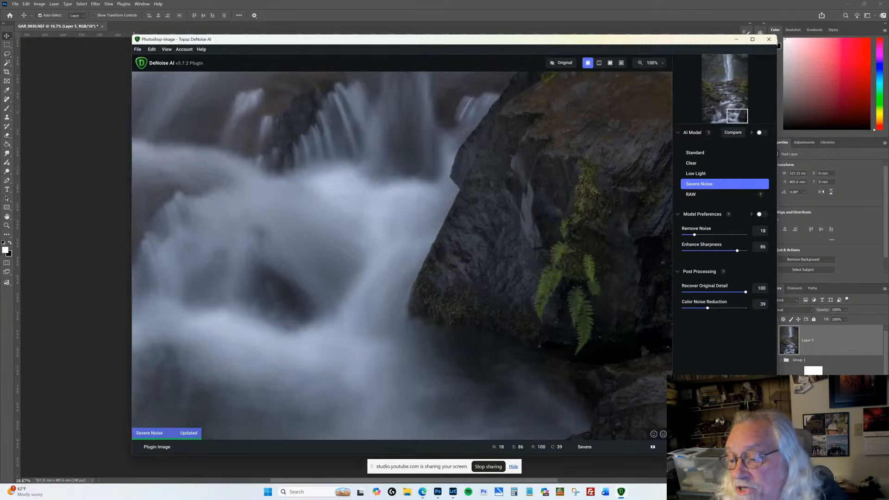
{"action": "left_click", "coordinate": [540, 293]}
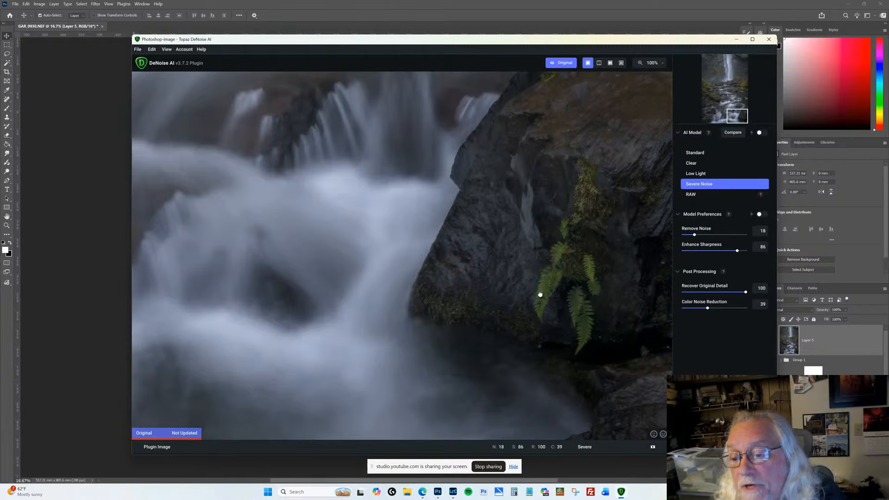
{"action": "left_click", "coordinate": [540, 310]}
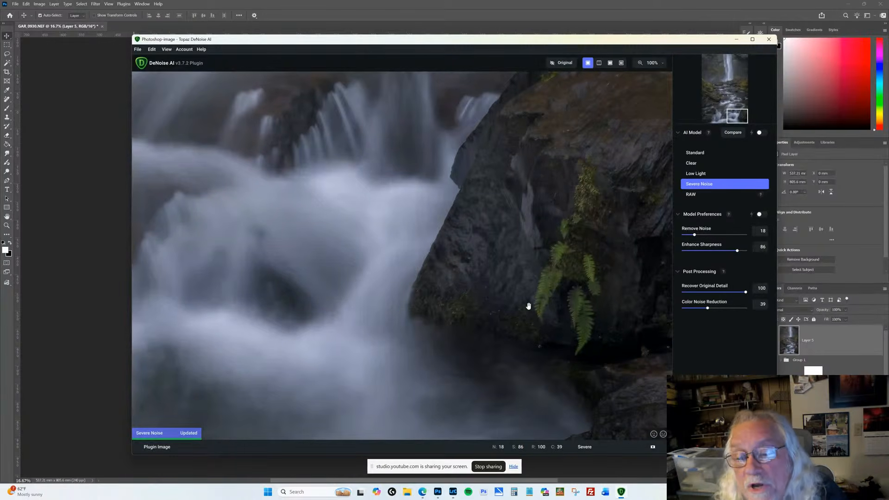
{"action": "left_click_drag", "start_coordinate": [694, 235], "coordinate": [691, 234]}
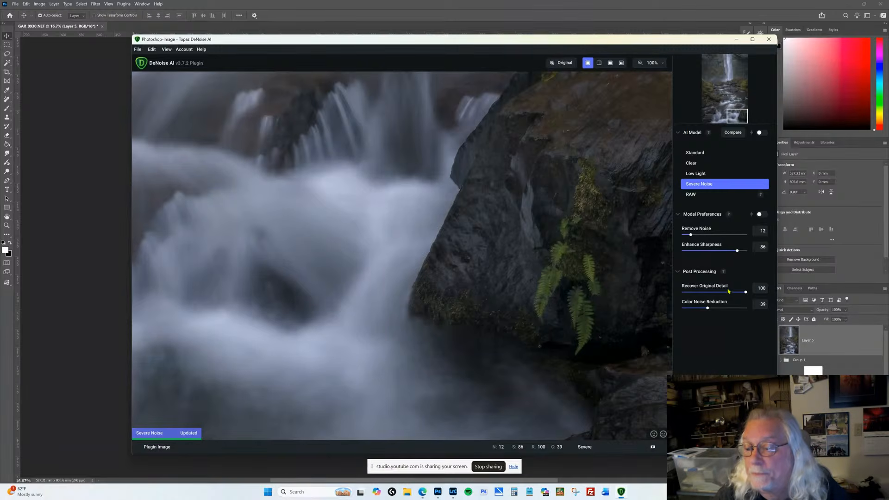
{"action": "left_click", "coordinate": [749, 446]}
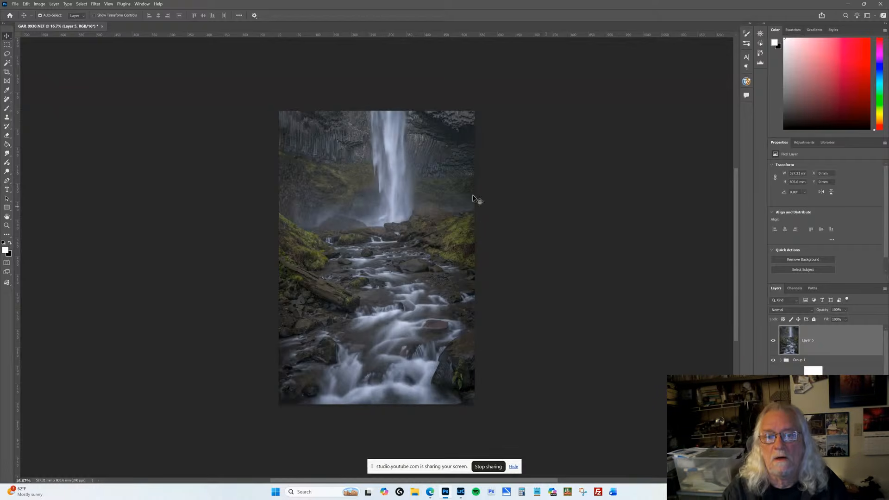
Flatten the image into a single background layer and close the document, saving its changes.
{"action": "left_click", "coordinate": [54, 3]}
{"action": "left_click", "coordinate": [74, 257]}
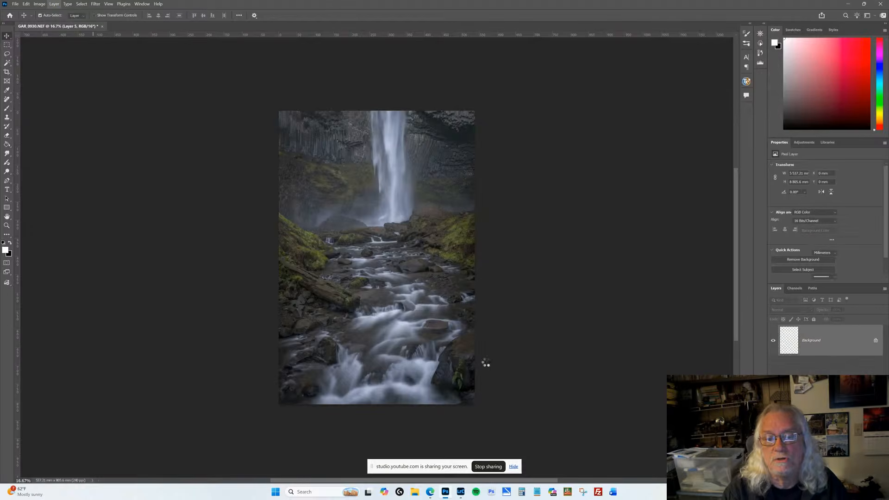
{"action": "left_click", "coordinate": [87, 26]}
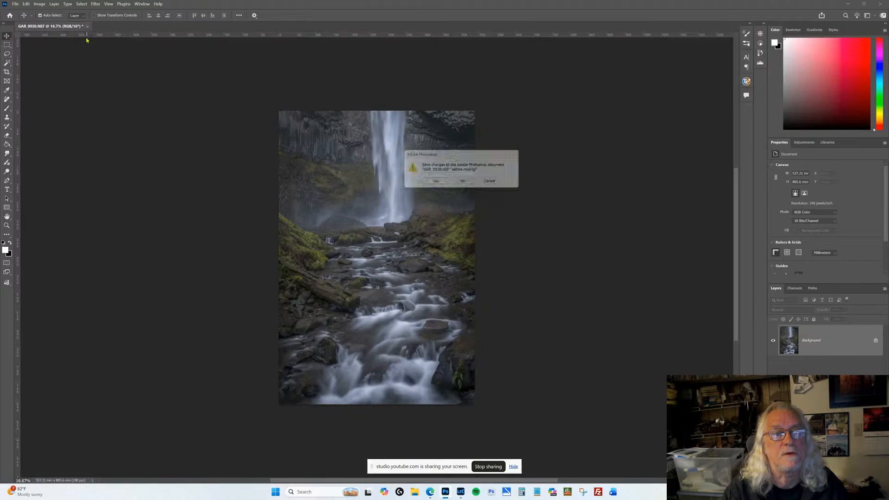
{"action": "left_click", "coordinate": [435, 183]}
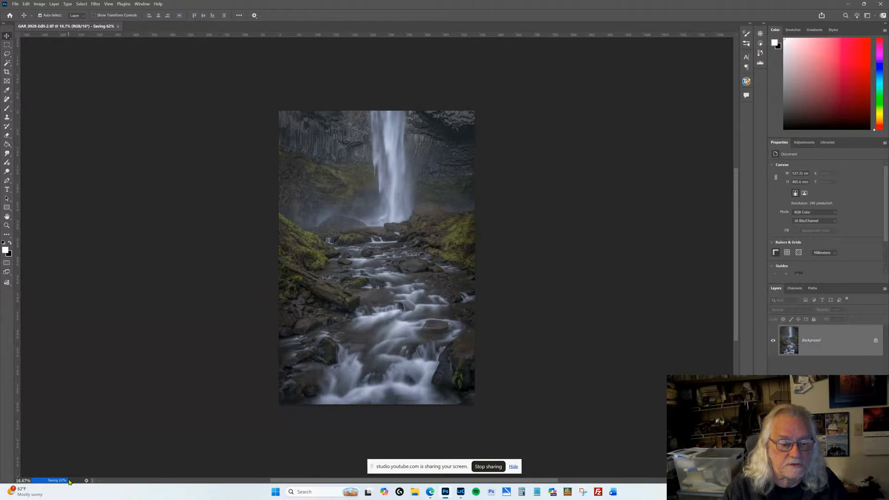
Switch to Lightroom Classic and add a central radial gradient mask to GAR_0928-Edit-2.tif with feather 56 and slightly raised exposure.
{"action": "left_click", "coordinate": [849, 4]}
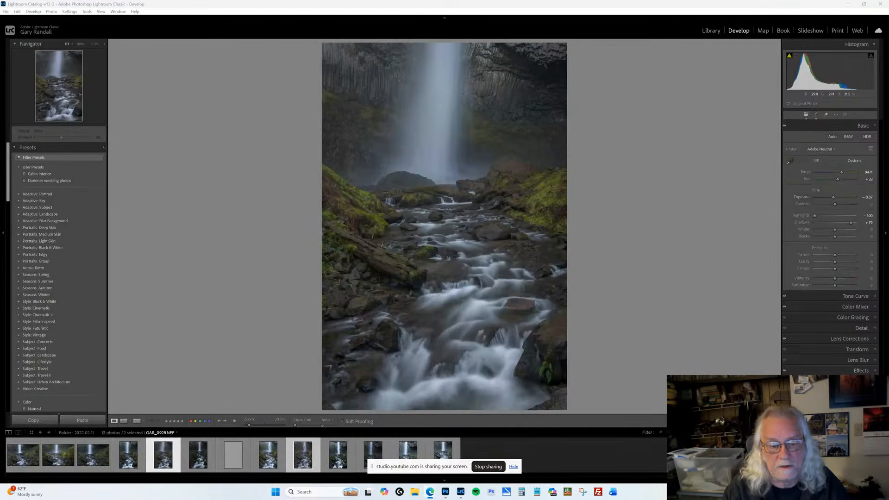
{"action": "left_click", "coordinate": [233, 456]}
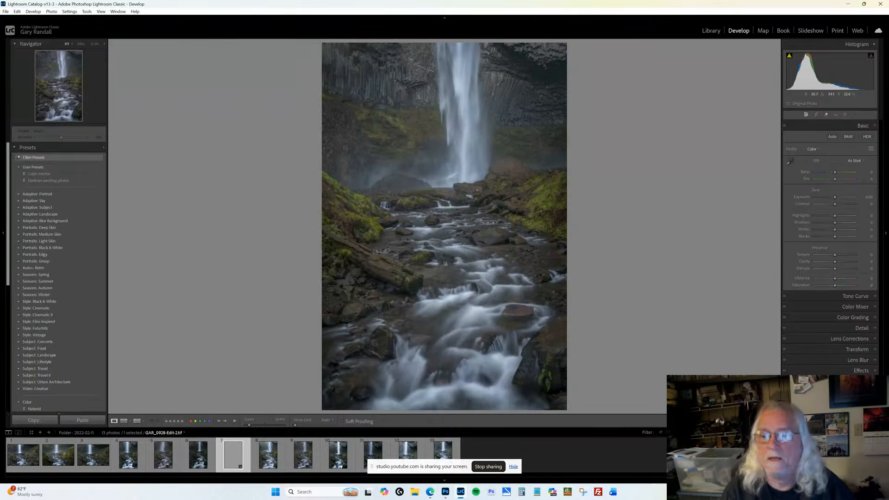
{"action": "left_click", "coordinate": [847, 114]}
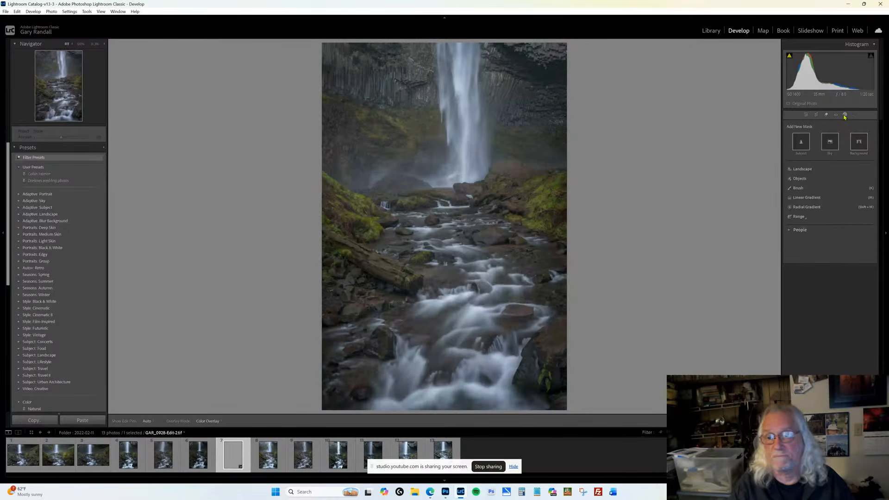
{"action": "left_click", "coordinate": [807, 207]}
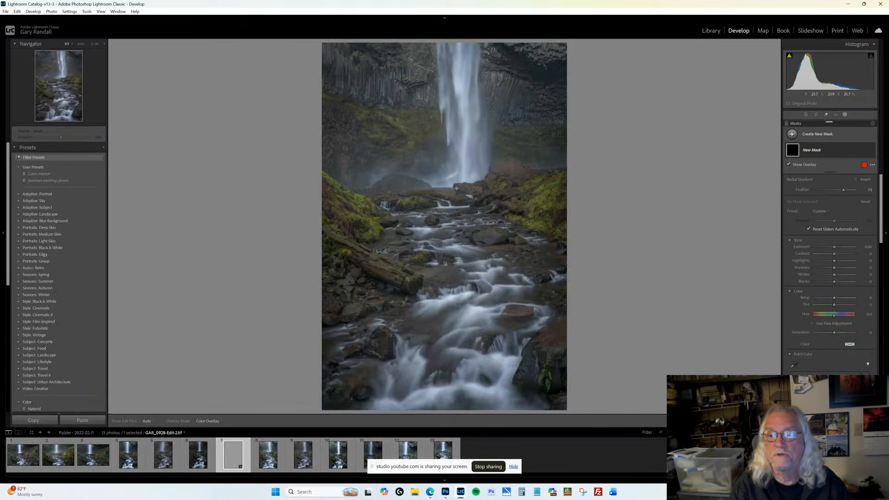
{"action": "left_click_drag", "start_coordinate": [442, 185], "coordinate": [449, 213]}
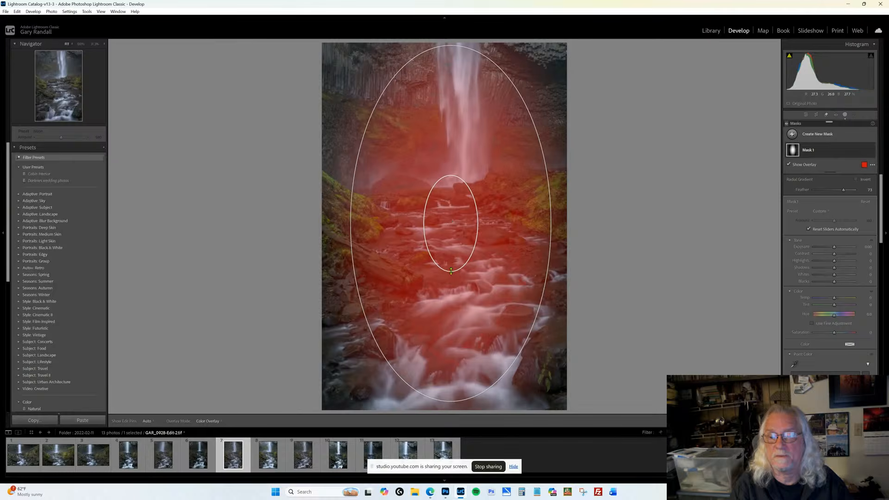
{"action": "mouse_move", "coordinate": [452, 273]}
{"action": "left_mouse_down"}
{"action": "mouse_move", "coordinate": [452, 302]}
{"action": "mouse_move", "coordinate": [457, 266]}
{"action": "left_mouse_up"}
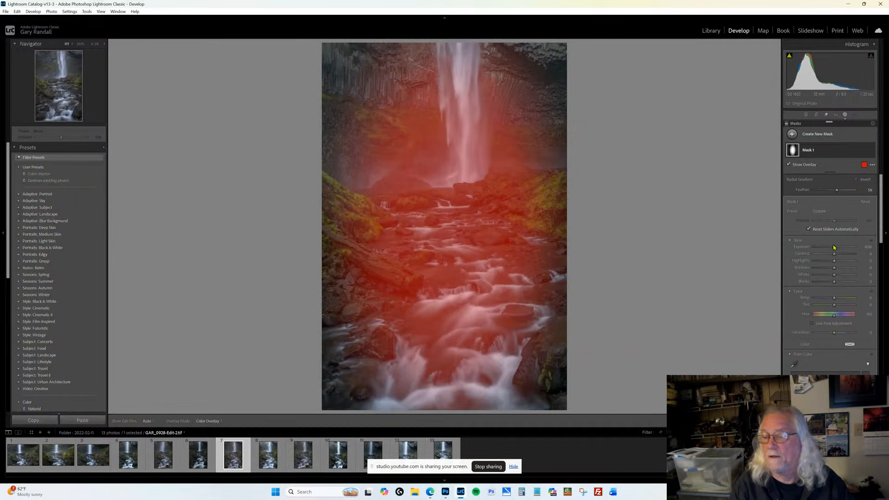
{"action": "key", "text": "o"}
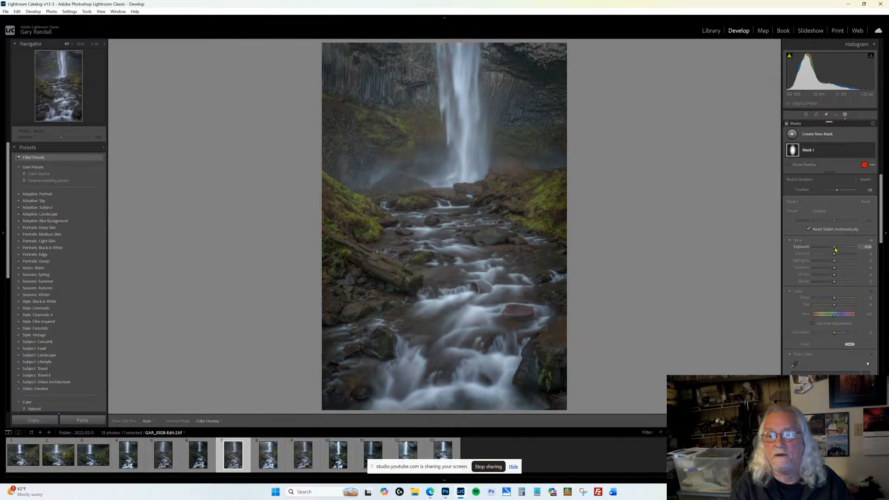
{"action": "left_click_drag", "start_coordinate": [836, 250], "coordinate": [838, 252]}
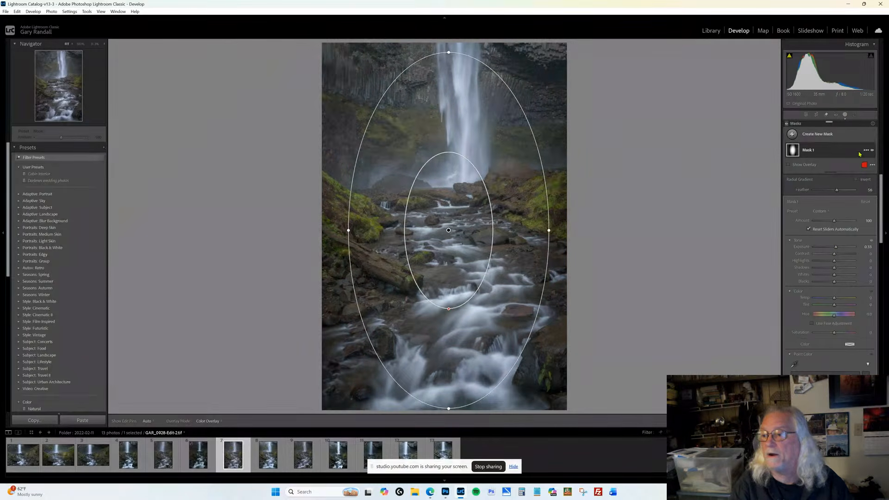
Duplicate and invert Mask 1, and set the inverted mask's exposure to 0.33.
{"action": "right_click", "coordinate": [836, 147]}
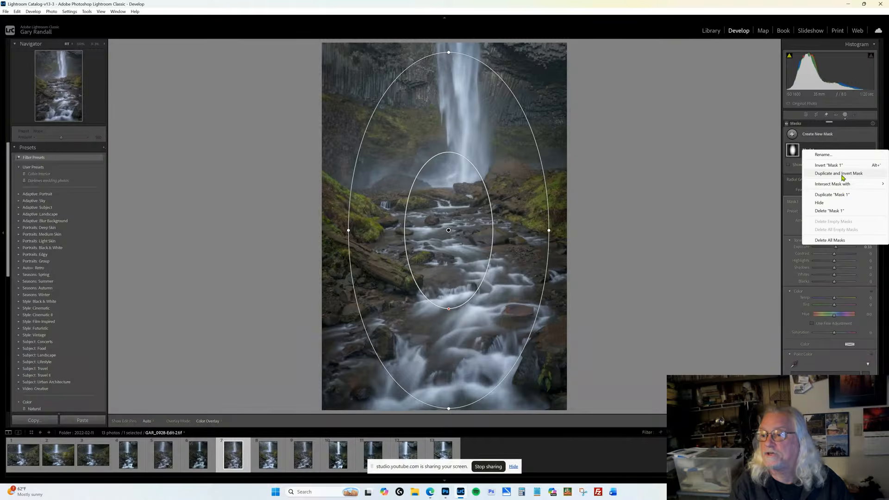
{"action": "left_click", "coordinate": [843, 174]}
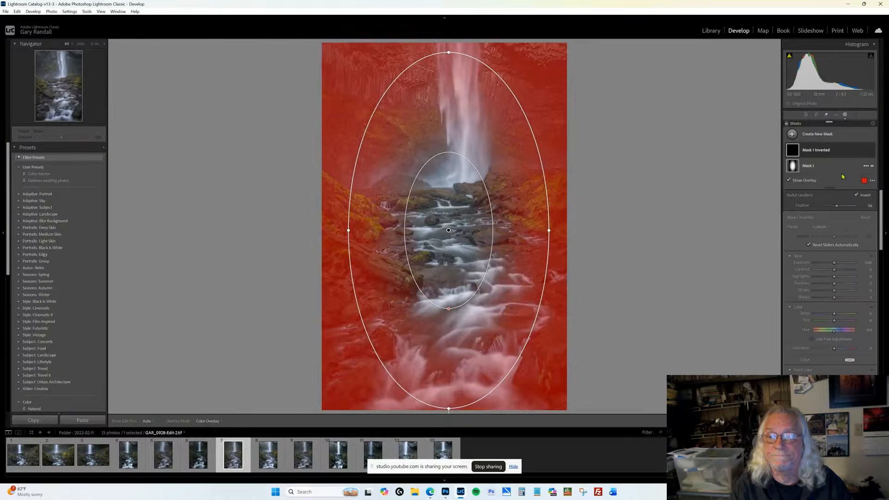
{"action": "key", "text": "o"}
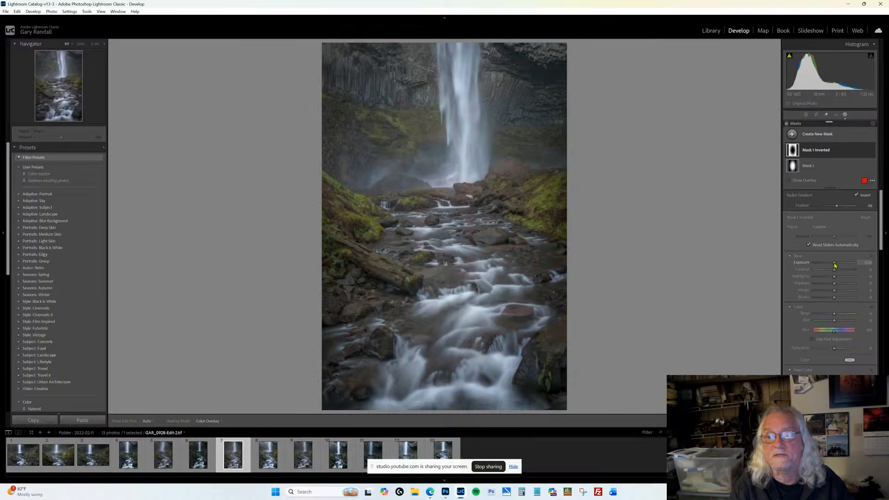
{"action": "left_click_drag", "start_coordinate": [835, 263], "coordinate": [837, 265]}
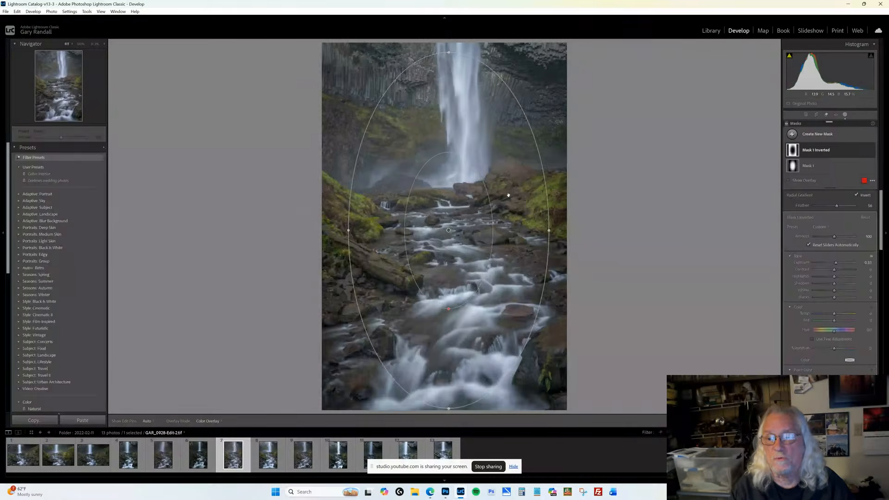
Shrink the inverted mask's ellipse in height and width so its effect reaches further in from the photo's edges.
{"action": "left_click_drag", "start_coordinate": [449, 54], "coordinate": [449, 71]}
{"action": "left_click_drag", "start_coordinate": [548, 230], "coordinate": [539, 230]}
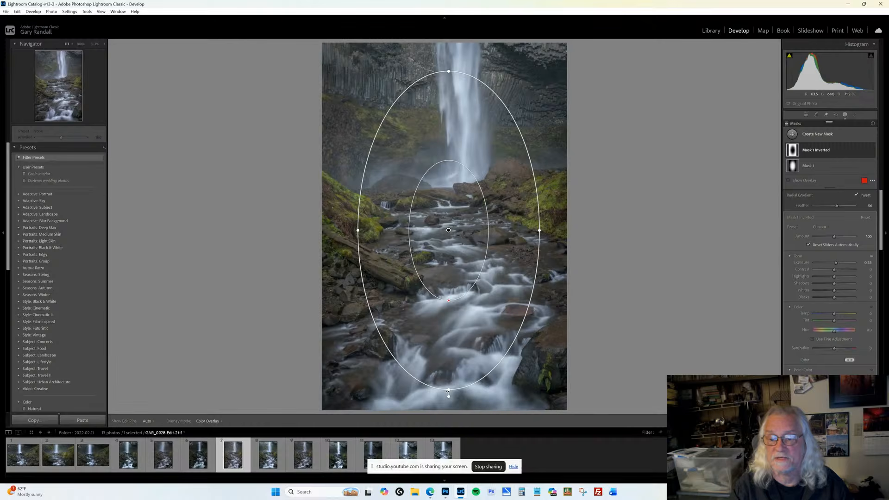
{"action": "left_click_drag", "start_coordinate": [449, 392], "coordinate": [449, 384]}
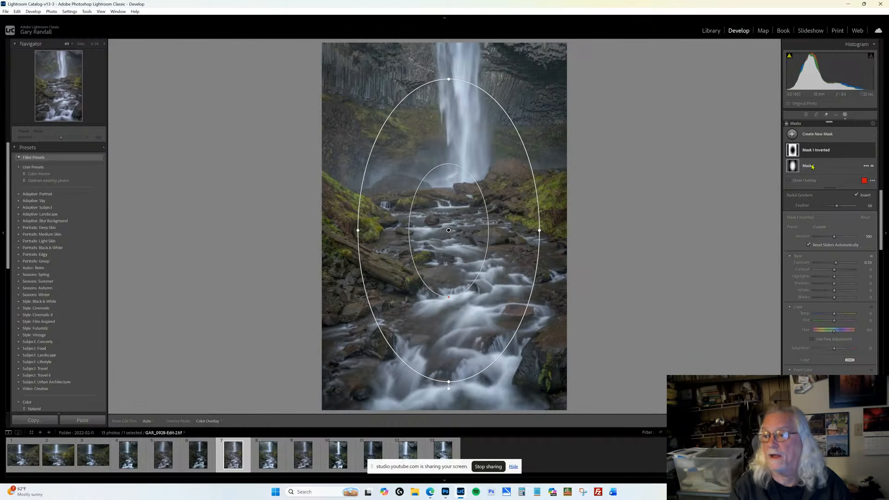
Add a linear gradient mask over the upper cliffs with slightly raised exposure, and set the whole photo's exposure to −0.14.
{"action": "left_click", "coordinate": [793, 135]}
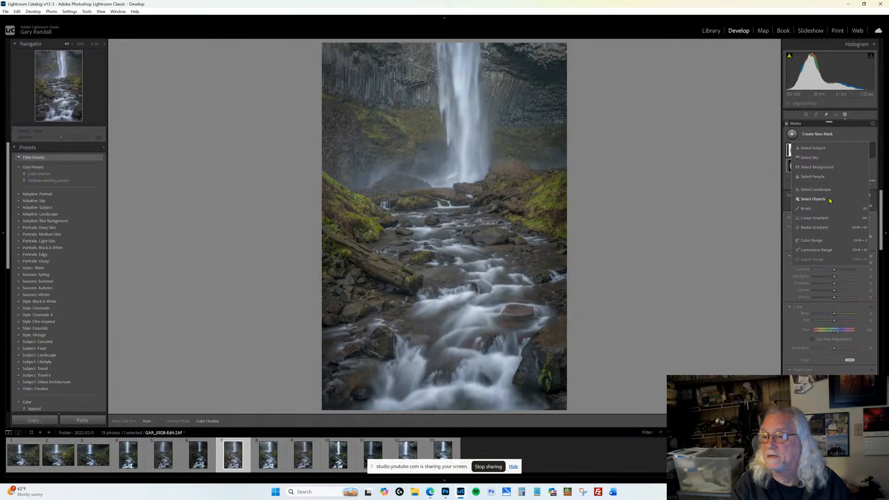
{"action": "left_click", "coordinate": [817, 218]}
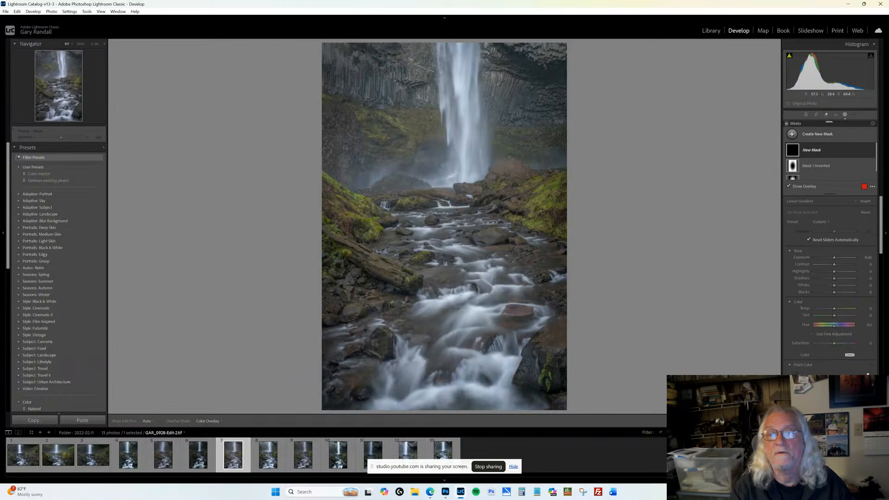
{"action": "left_click_drag", "start_coordinate": [402, 67], "coordinate": [417, 174]}
{"action": "left_click_drag", "start_coordinate": [836, 260], "coordinate": [838, 263]}
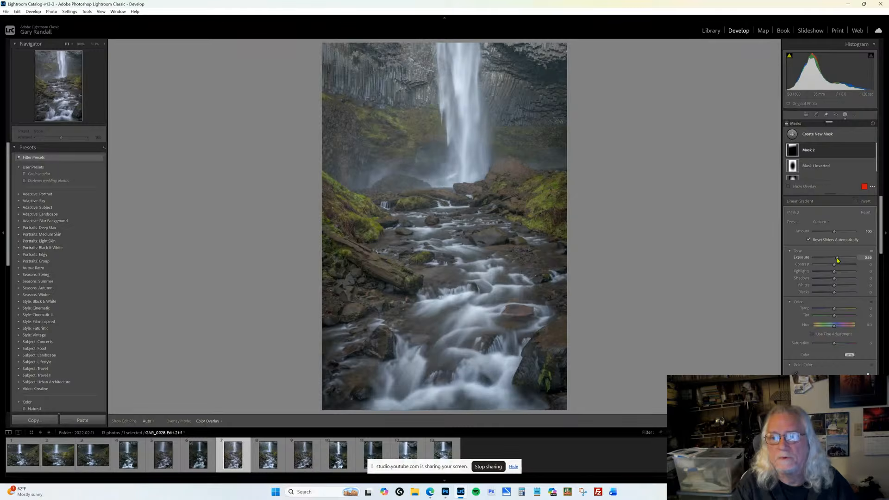
{"action": "left_click_drag", "start_coordinate": [838, 260], "coordinate": [836, 261]}
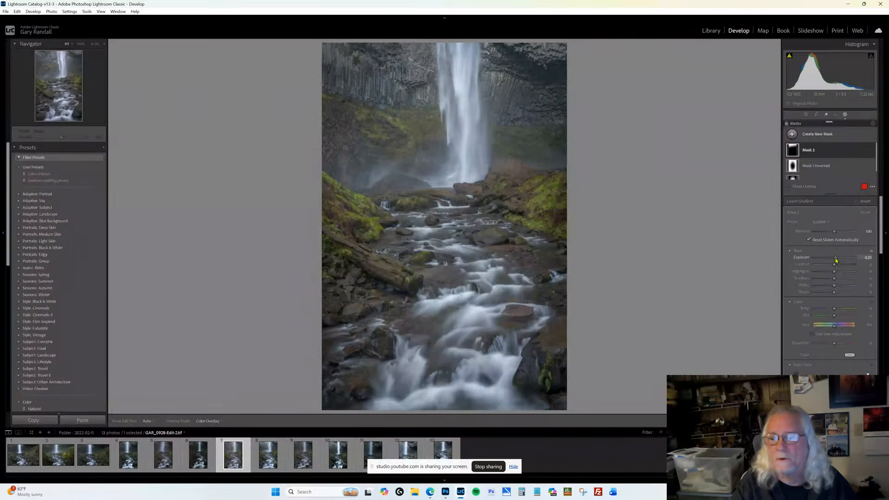
{"action": "left_click", "coordinate": [806, 116]}
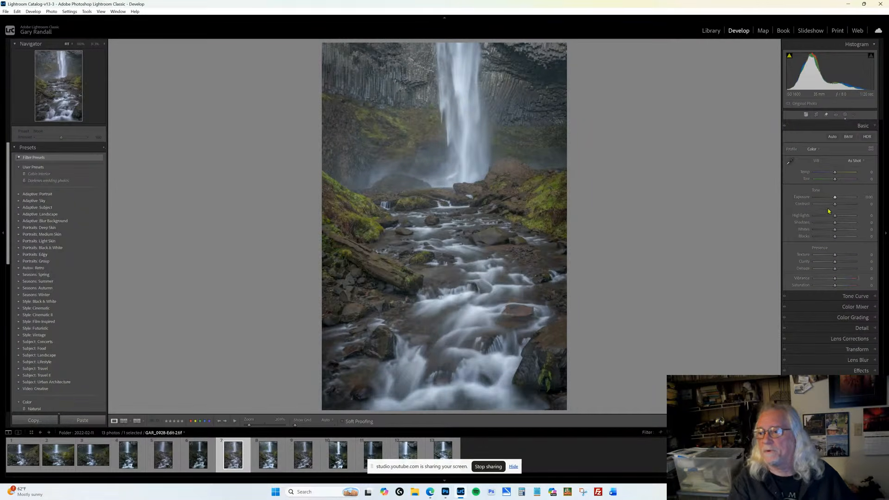
{"action": "left_click_drag", "start_coordinate": [836, 200], "coordinate": [834, 199]}
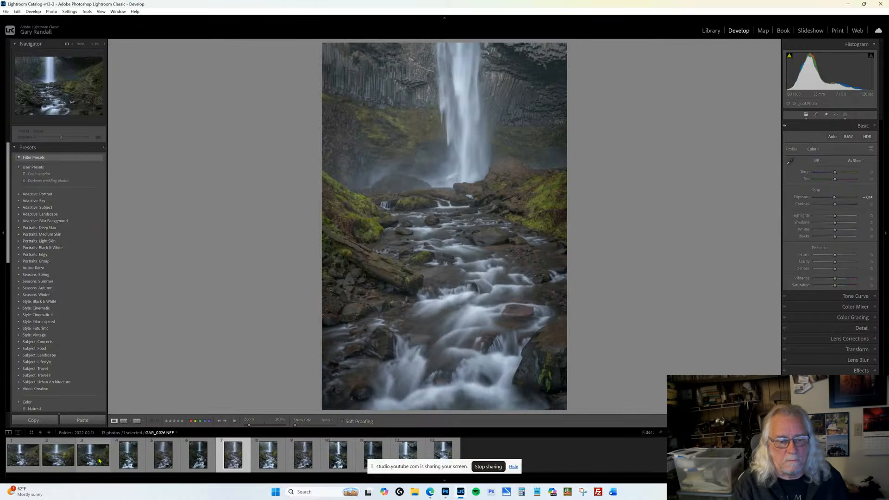
Compare the new edit with the raw frames GAR_0928.NEF and GAR_0930.NEF and with the earlier GAR_0928-Edit.tif.
{"action": "left_click", "coordinate": [159, 457]}
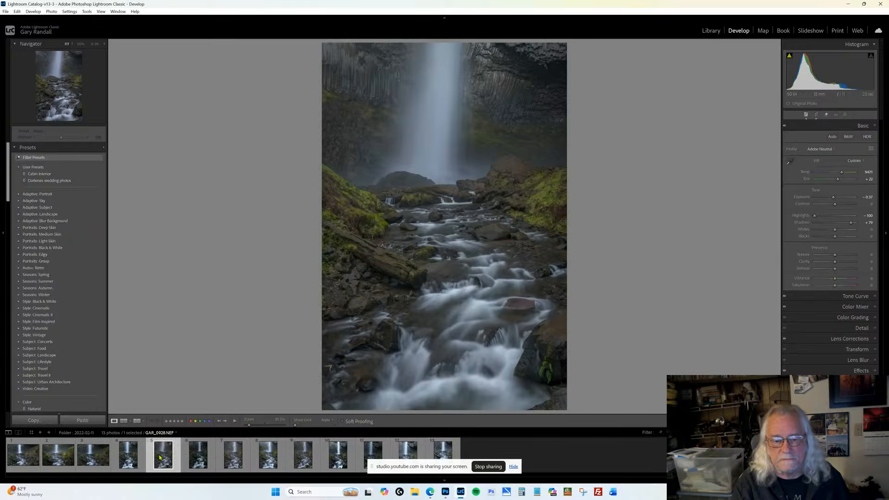
{"action": "left_click", "coordinate": [236, 459]}
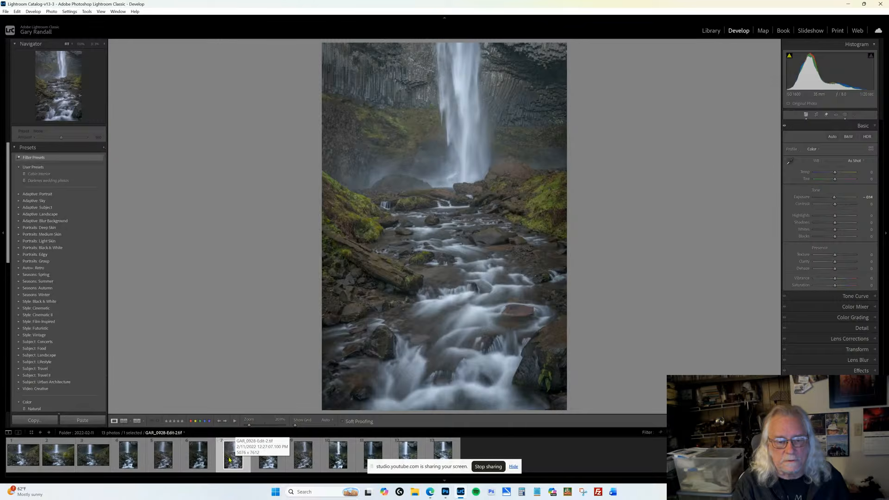
{"action": "left_click", "coordinate": [260, 460]}
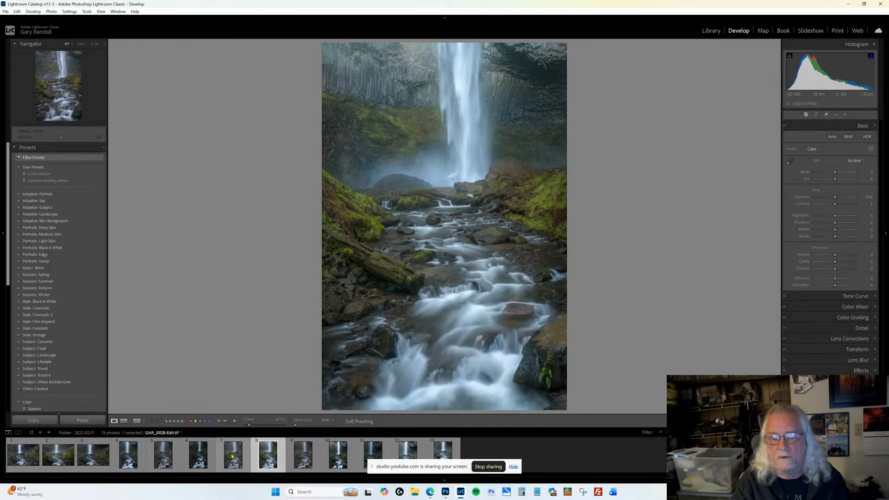
{"action": "left_click", "coordinate": [299, 459]}
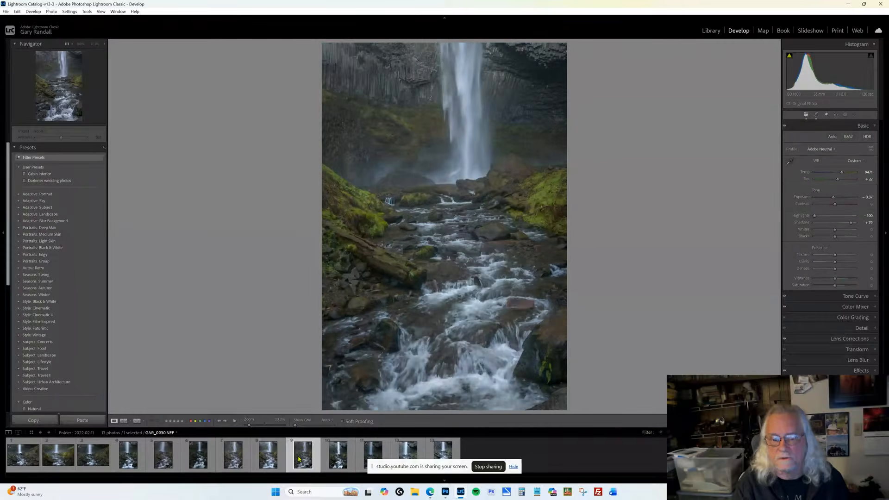
{"action": "left_click", "coordinate": [236, 461]}
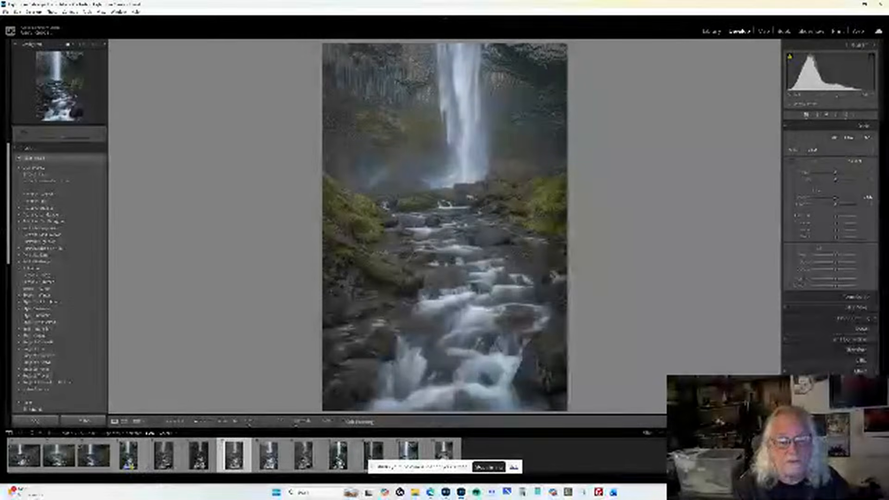
Try to merge GAR_0928.NEF and GAR_0928-Edit.tif into an HDR photo.
{"action": "left_click", "coordinate": [163, 458]}
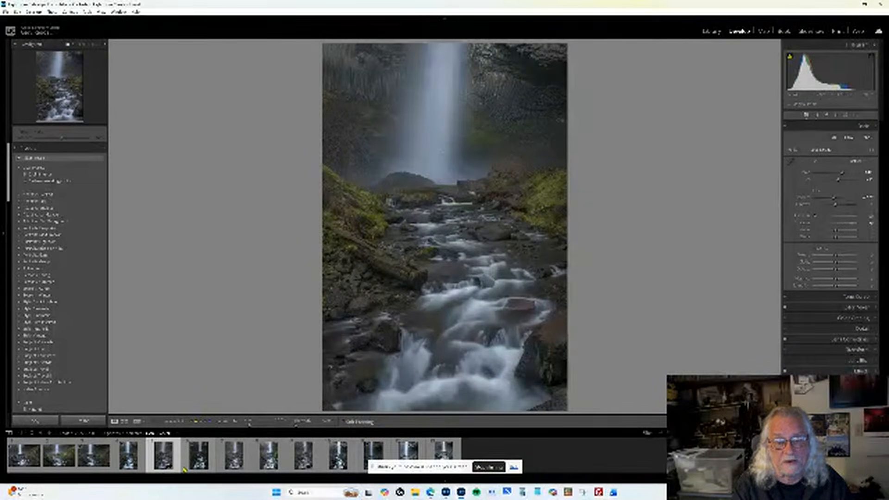
{"action": "left_click", "coordinate": [270, 469], "text": "ctrl"}
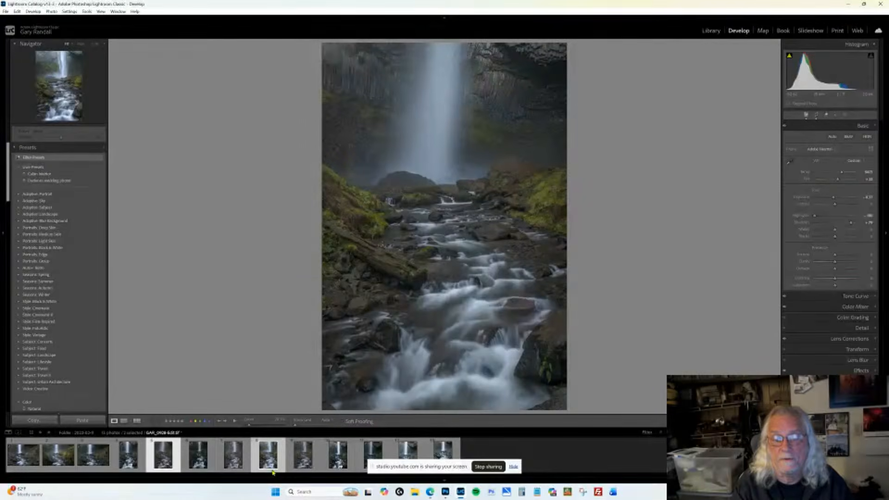
{"action": "right_click", "coordinate": [273, 472]}
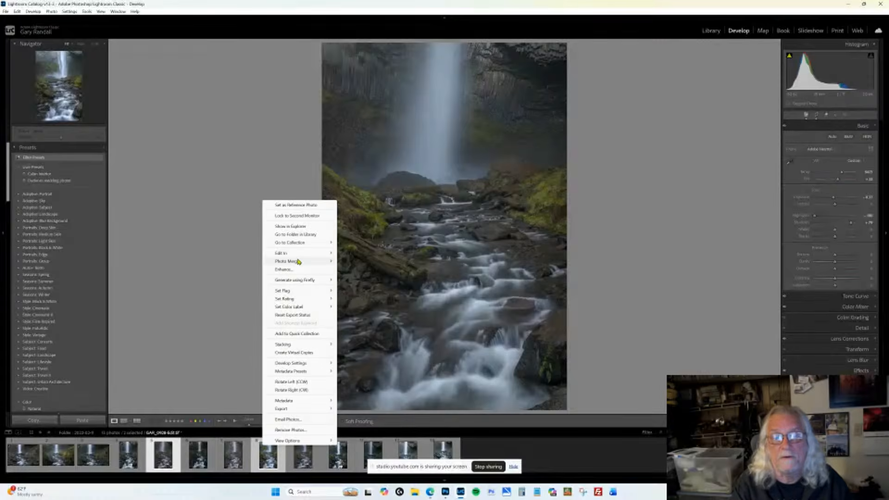
{"action": "mouse_move", "coordinate": [301, 263]}
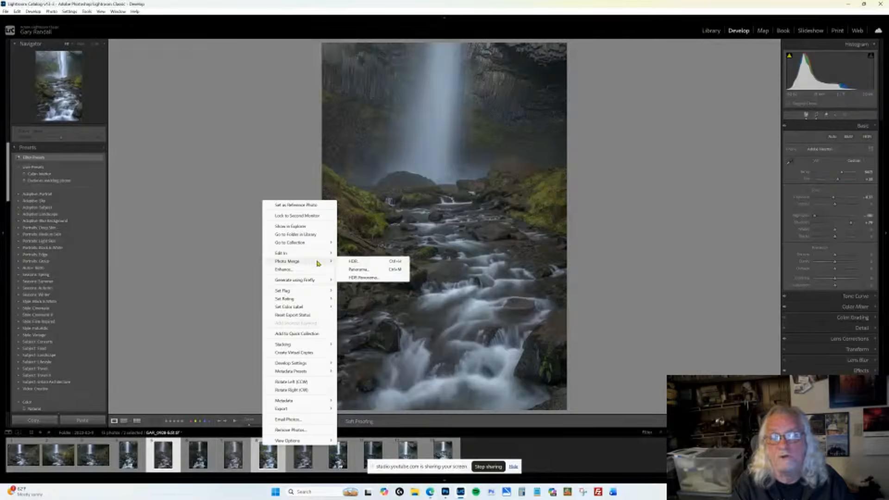
{"action": "left_click", "coordinate": [353, 261]}
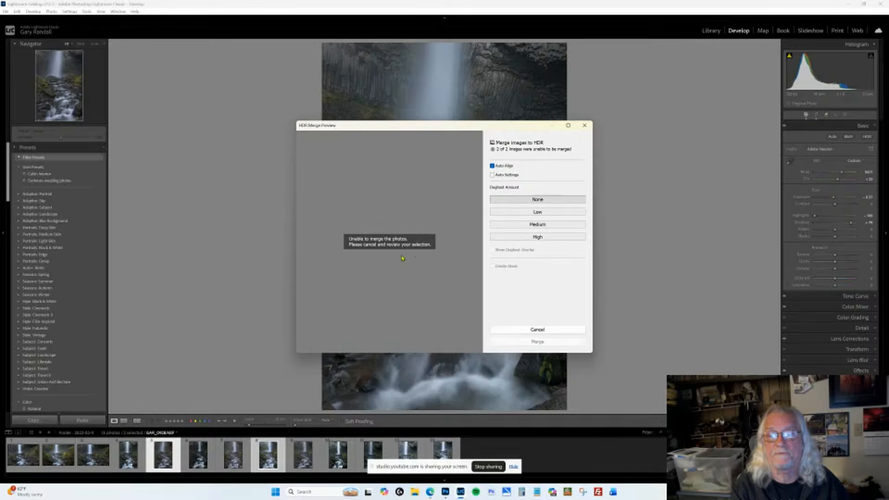
{"action": "left_click", "coordinate": [536, 331]}
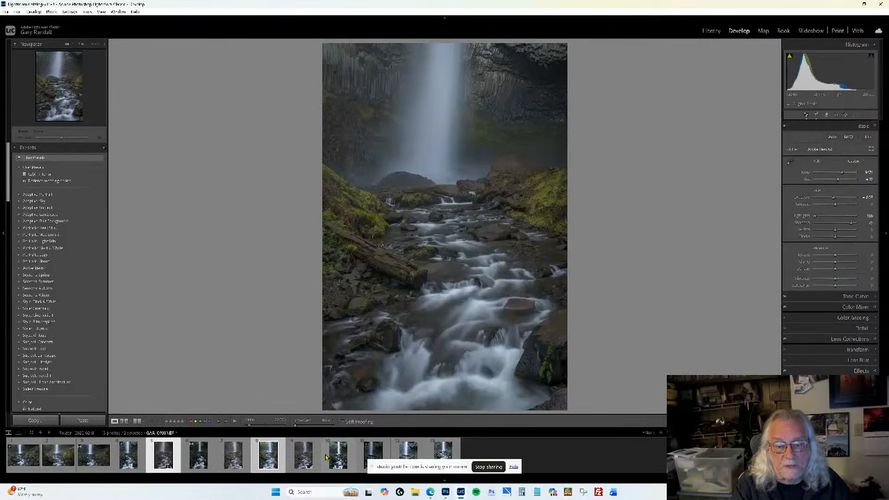
Merge the raw frames GAR_0928.NEF and GAR_0930.NEF into an HDR photo with Auto Align and no deghosting.
{"action": "left_click", "coordinate": [304, 456]}
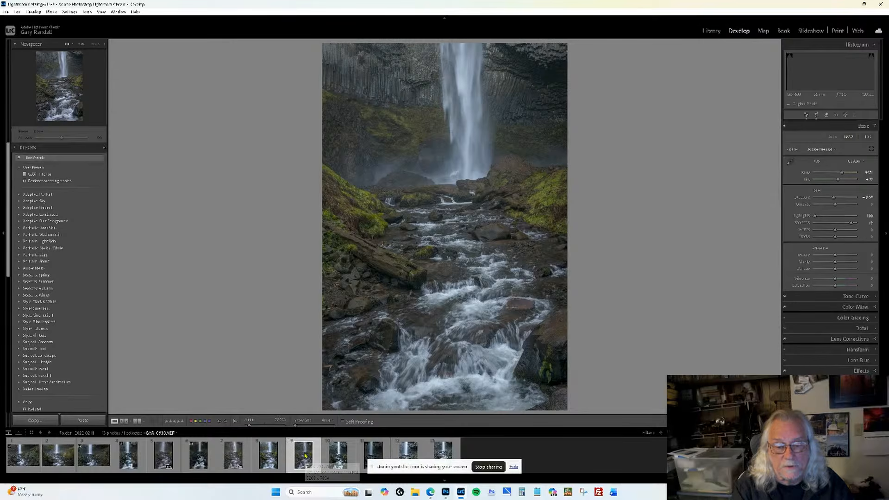
{"action": "left_click", "coordinate": [166, 460], "text": "ctrl"}
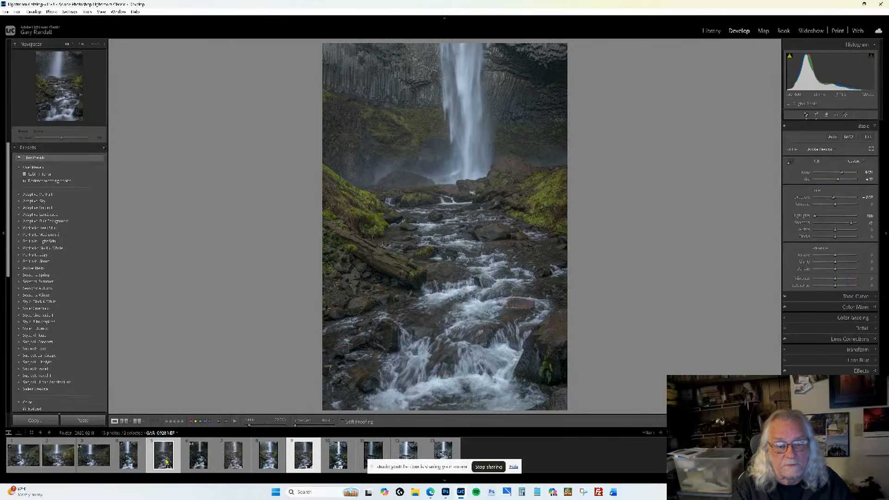
{"action": "right_click", "coordinate": [166, 459]}
{"action": "mouse_move", "coordinate": [224, 275]}
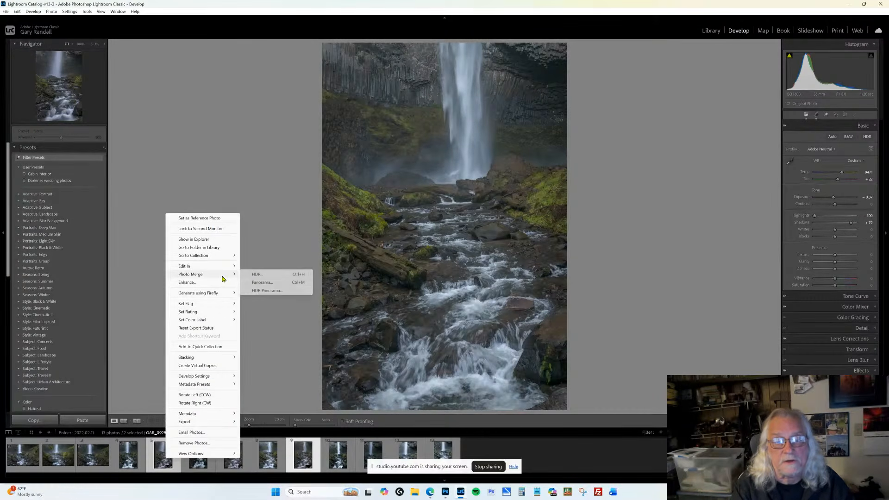
{"action": "left_click", "coordinate": [256, 275]}
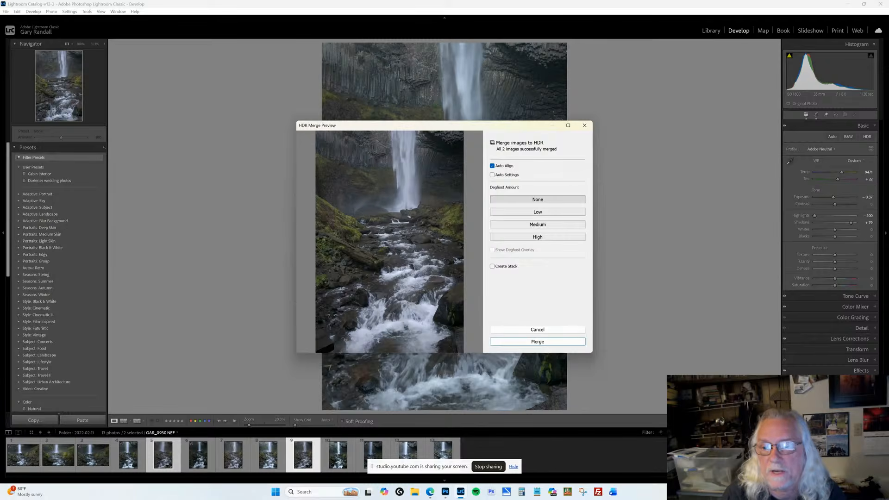
{"action": "left_click", "coordinate": [538, 343]}
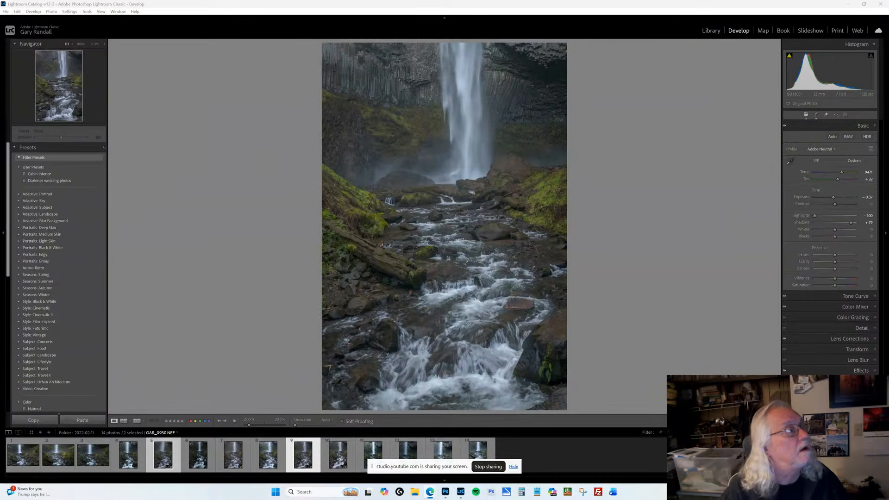
Switch to the browser and view the Flickr photo DSC_6570-2 together with its upload details.
{"action": "left_click_drag", "start_coordinate": [340, 4], "coordinate": [188, 99]}
{"action": "left_click", "coordinate": [596, 96]}
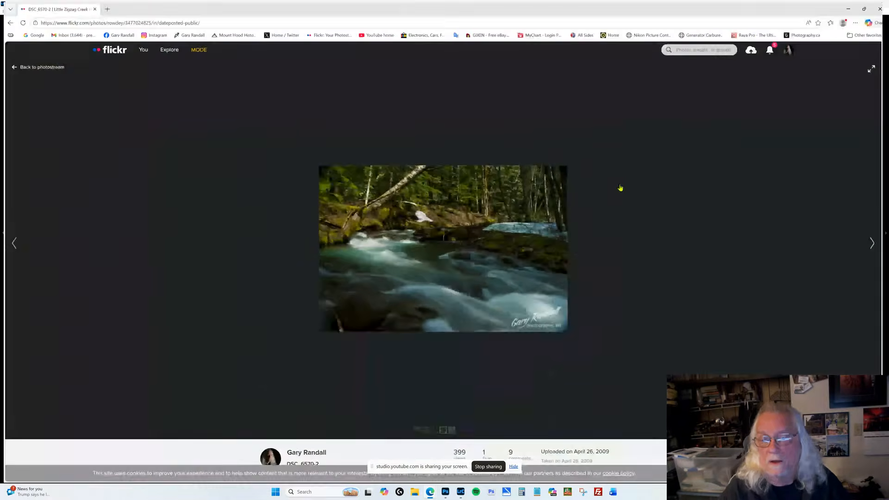
{"action": "scroll", "coordinate": [602, 455], "scroll_direction": "down", "scroll_amount": 1}
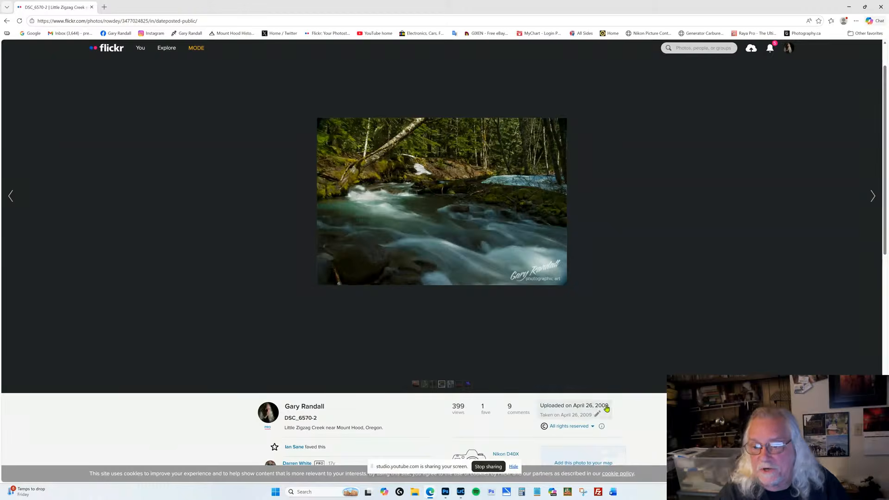
{"action": "scroll", "coordinate": [533, 335], "scroll_direction": "up", "scroll_amount": 1}
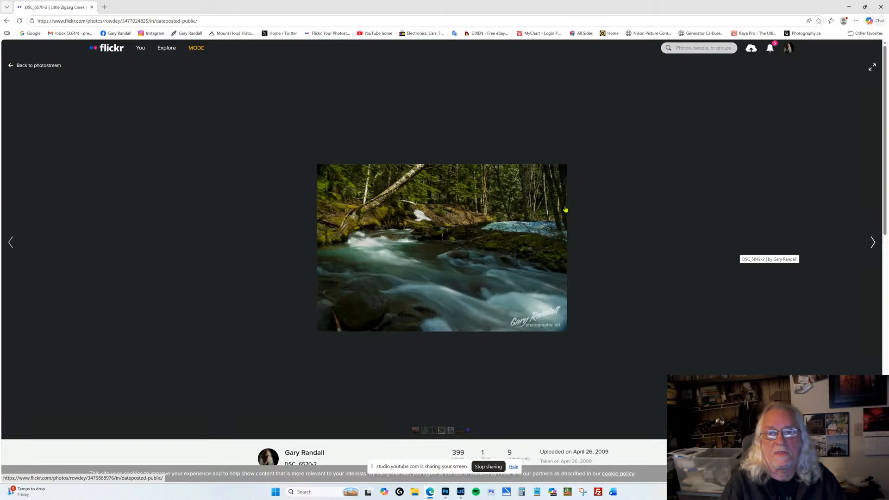
{"action": "left_click_drag", "start_coordinate": [70, 8], "coordinate": [0, 139]}
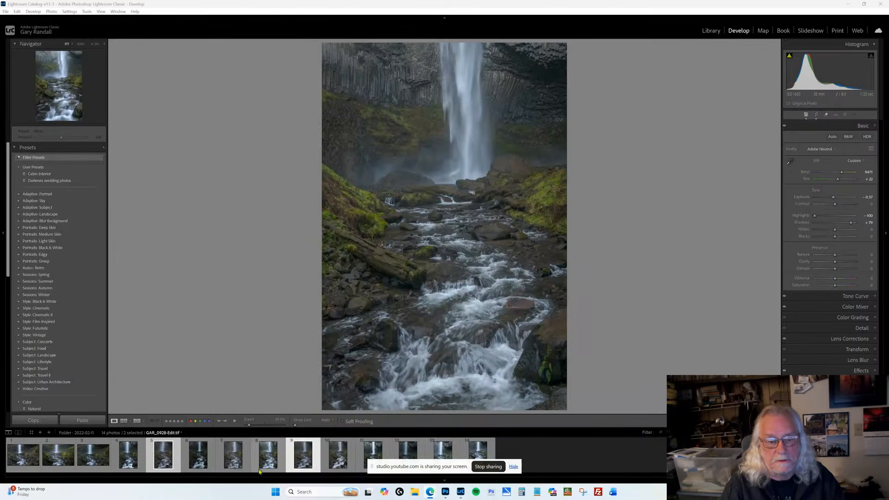
Return to Lightroom Classic to view GAR_0928-Edit-2.tif, and minimize its window.
{"action": "left_click", "coordinate": [234, 472]}
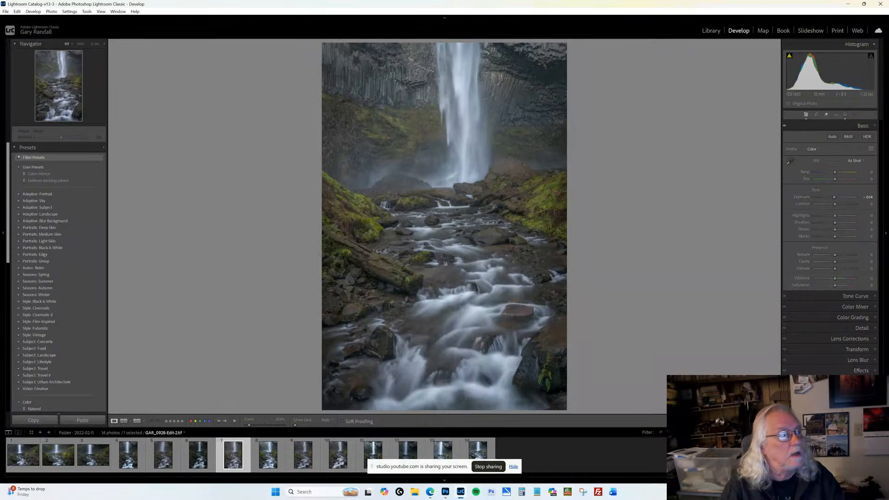
{"action": "left_click_drag", "start_coordinate": [0, 118], "coordinate": [0, 93]}
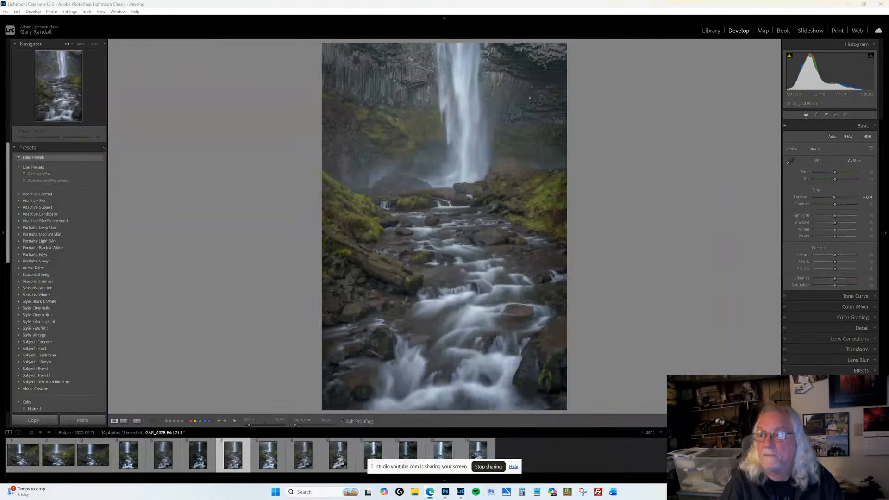
{"action": "left_click", "coordinate": [850, 4]}
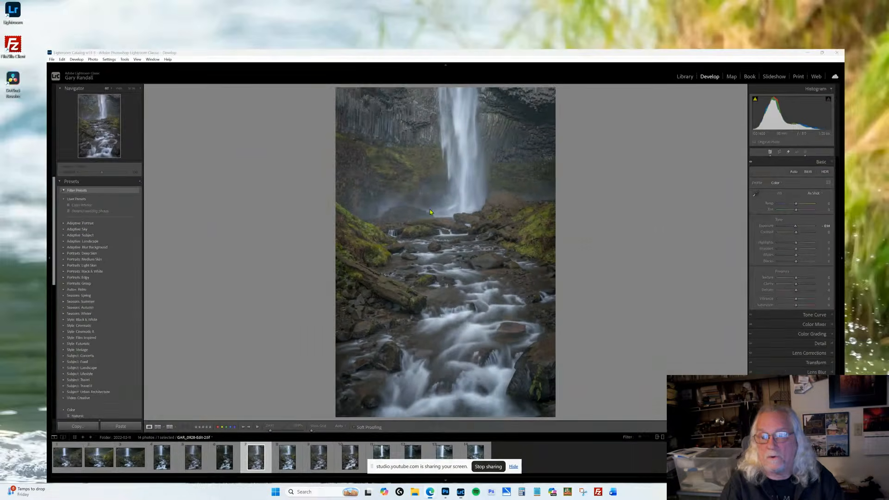
Open File Explorer and browse drive E: to the 2011 folder under My Photos 02 > 01-My Photos, glancing into 2026 on the way.
{"action": "left_click", "coordinate": [415, 492]}
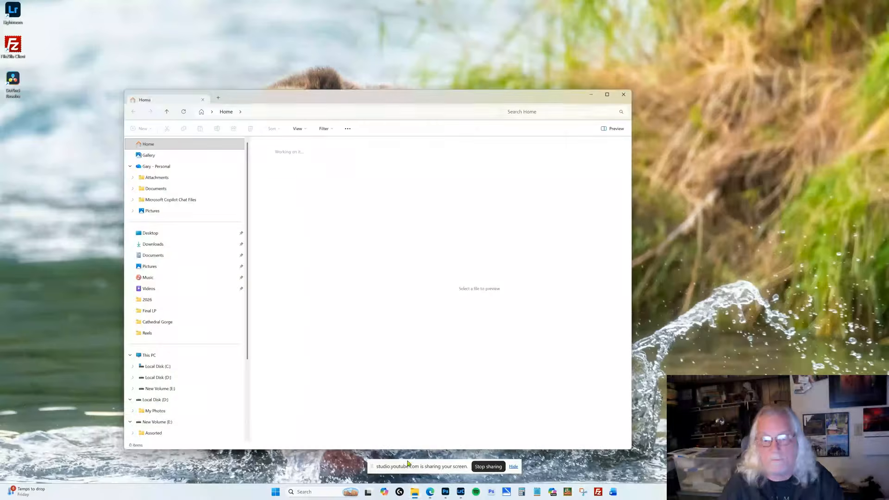
{"action": "left_click", "coordinate": [130, 422]}
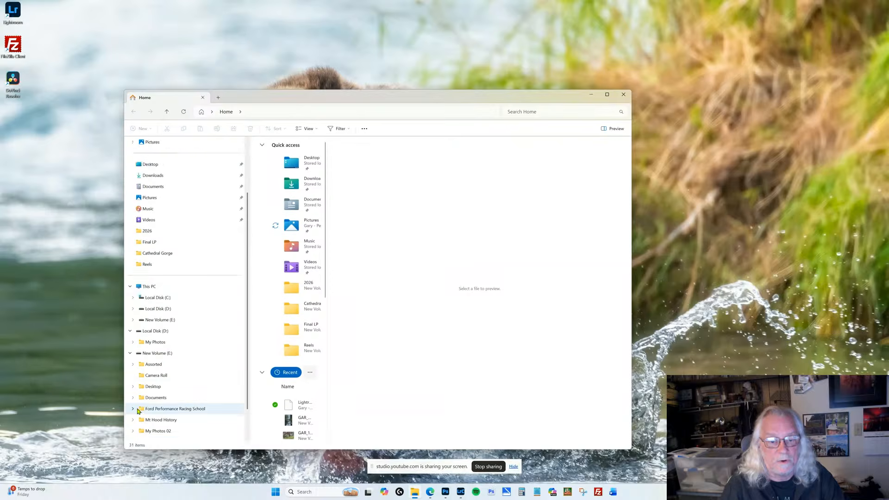
{"action": "left_click", "coordinate": [134, 398]}
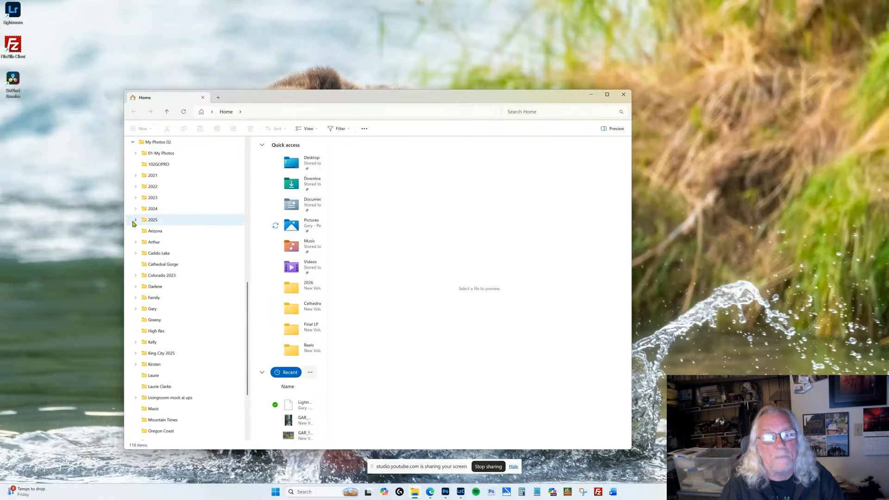
{"action": "left_click", "coordinate": [133, 153]}
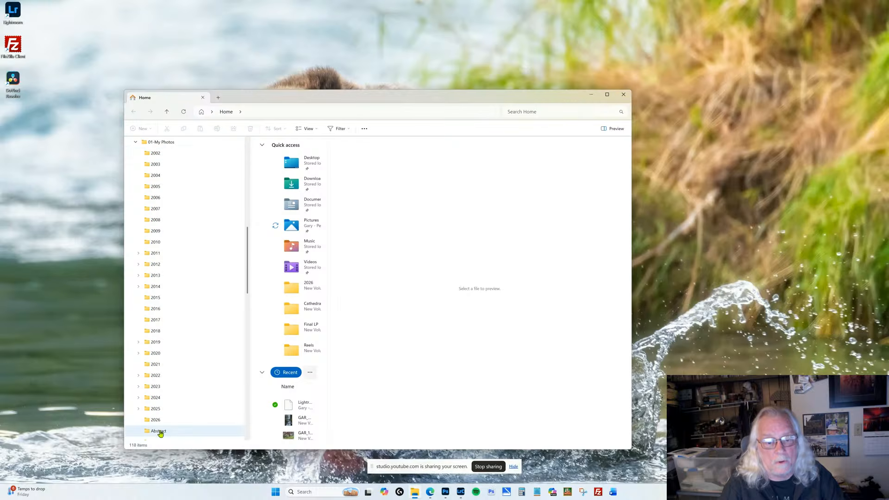
{"action": "left_click", "coordinate": [155, 421]}
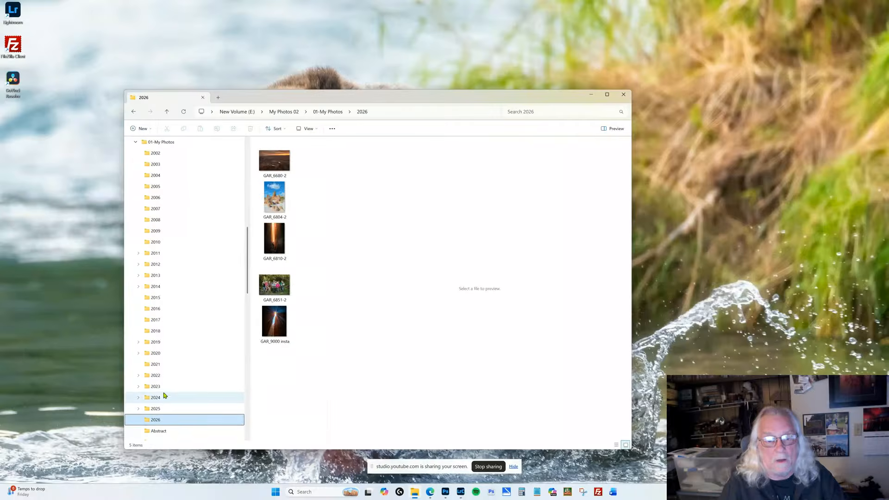
{"action": "left_click", "coordinate": [156, 253]}
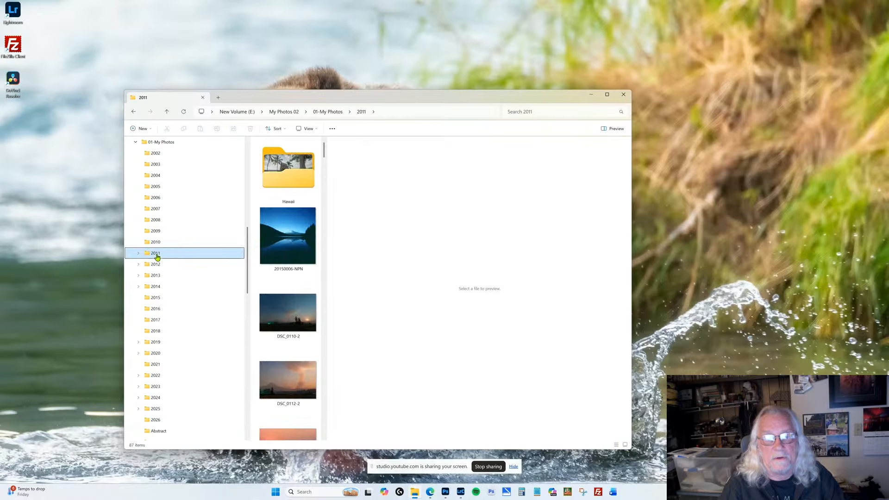
Find DSC_4162-2.jpg in the 2011 folder, view it full size, and close the viewer.
{"action": "scroll", "coordinate": [309, 385], "scroll_direction": "down", "scroll_amount": 15}
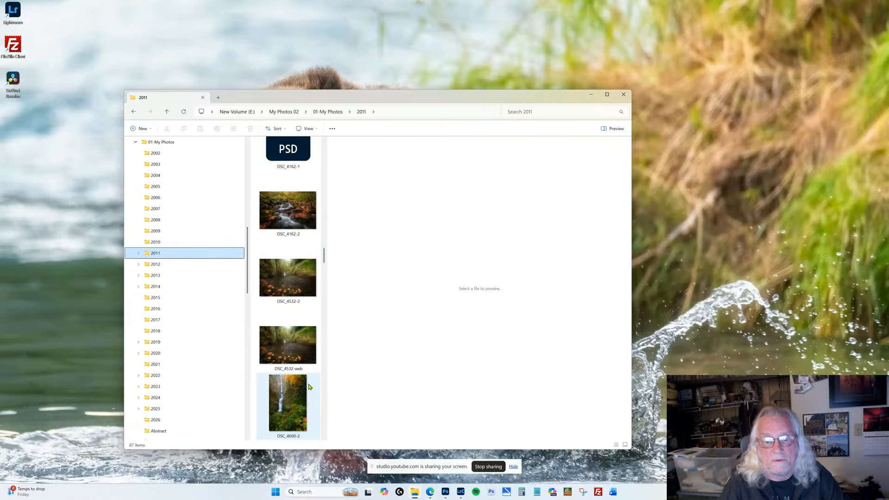
{"action": "scroll", "coordinate": [310, 387], "scroll_direction": "up", "scroll_amount": 4}
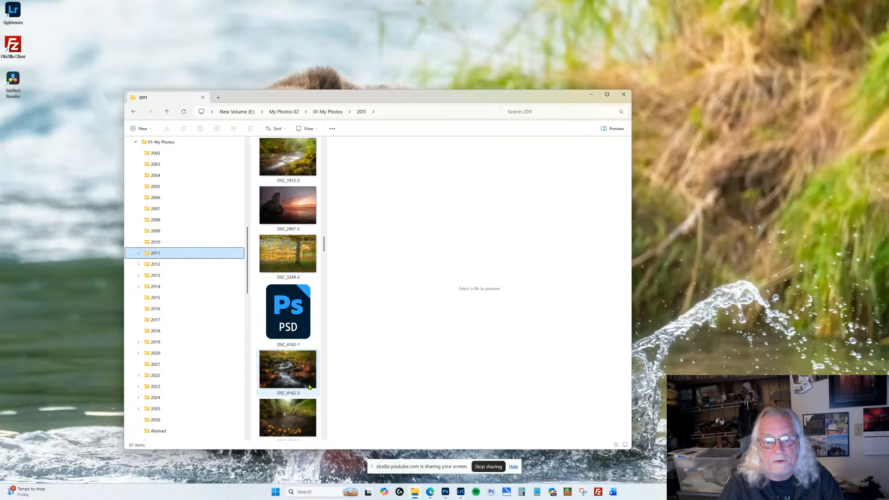
{"action": "double_click", "coordinate": [287, 369]}
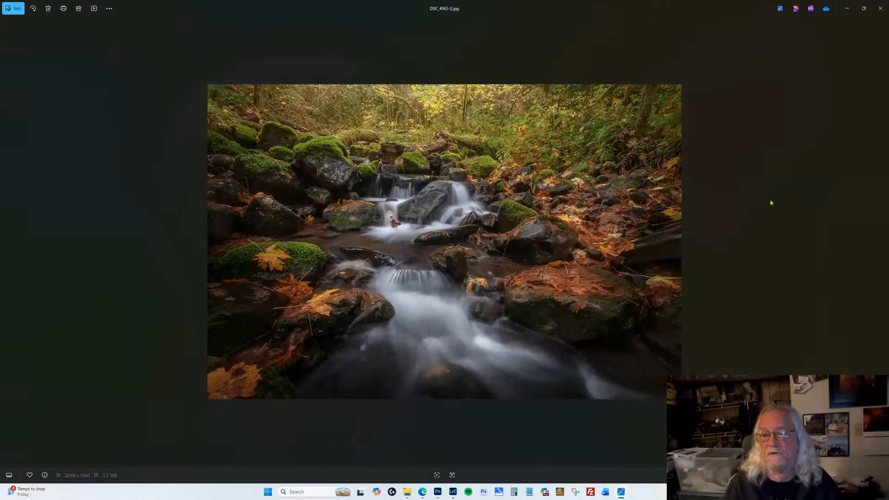
{"action": "left_click", "coordinate": [882, 9]}
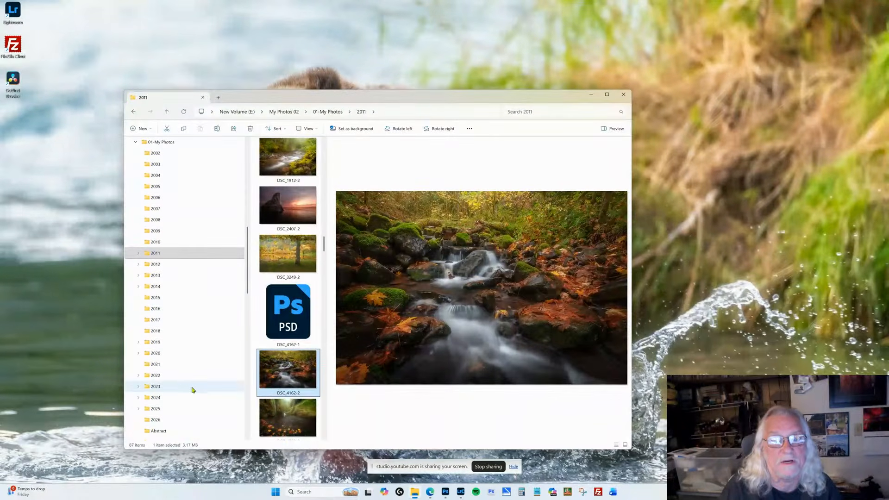
View the stream photo DSC_1912-2.jpg from the 2011 folder at full size and close the viewer.
{"action": "left_click", "coordinate": [162, 256]}
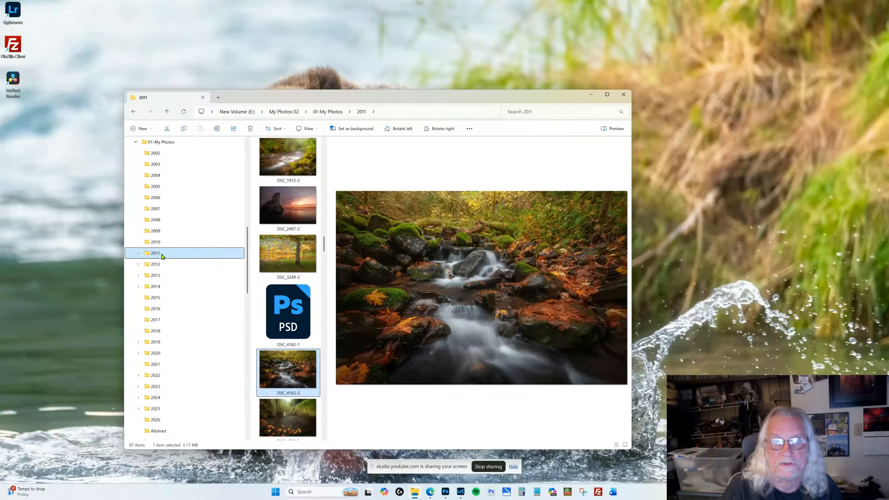
{"action": "left_click", "coordinate": [286, 160]}
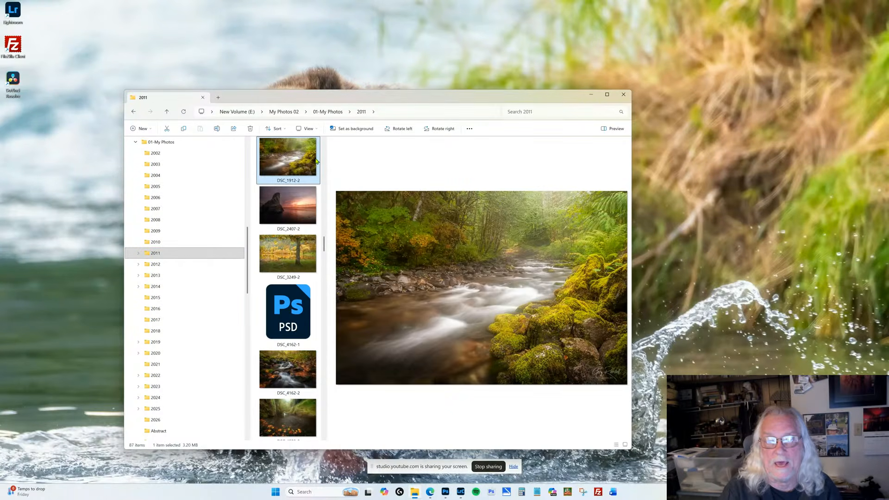
{"action": "double_click", "coordinate": [301, 160]}
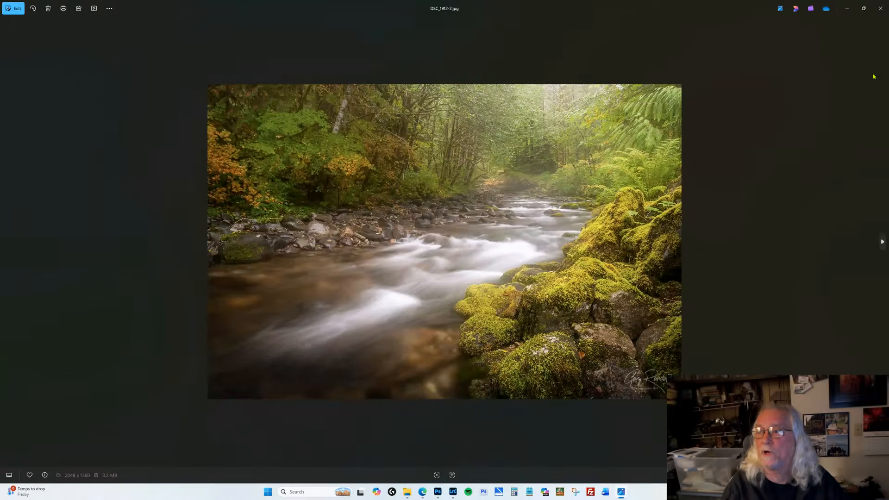
{"action": "left_click", "coordinate": [881, 7]}
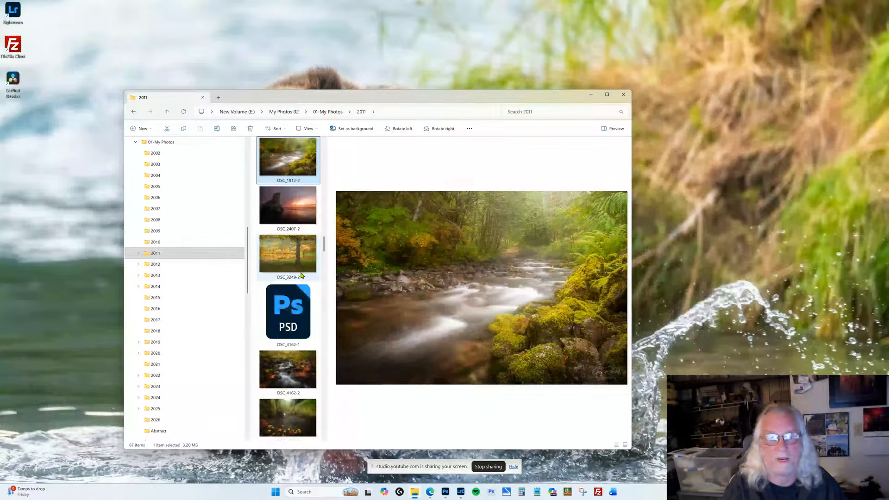
Look through the photos in the 2012 and 2013 folders for further stream and waterfall examples.
{"action": "left_click", "coordinate": [155, 265]}
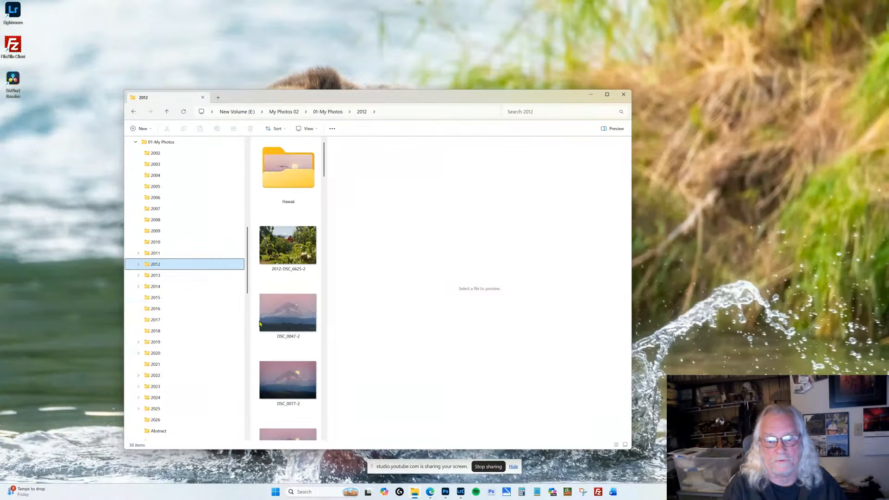
{"action": "scroll", "coordinate": [288, 325], "scroll_direction": "down", "scroll_amount": 20}
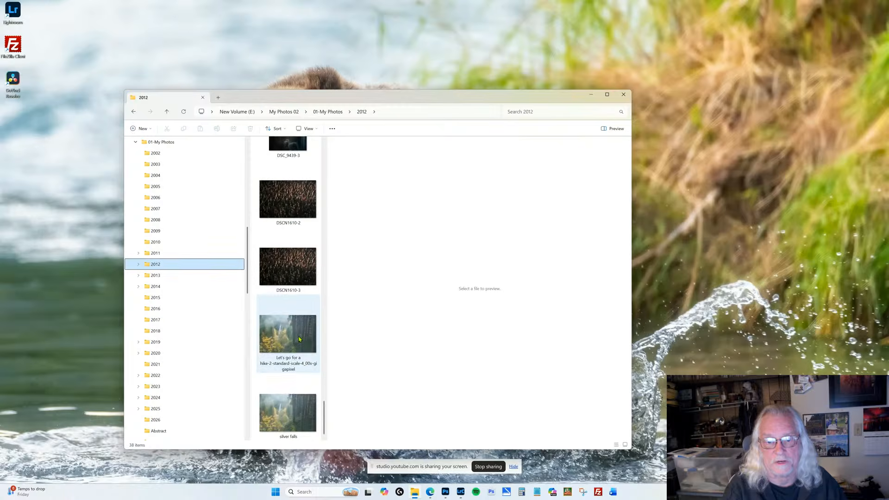
{"action": "left_click", "coordinate": [163, 276]}
{"action": "scroll", "coordinate": [287, 327], "scroll_direction": "down", "scroll_amount": 5}
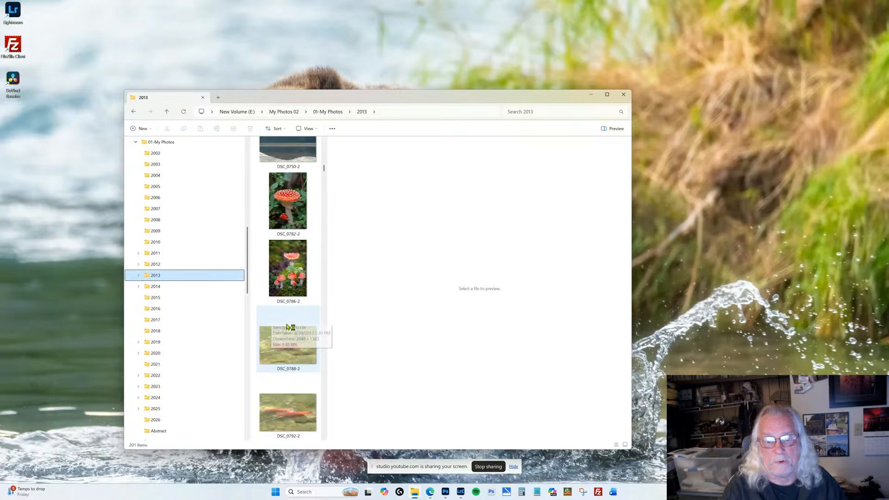
{"action": "scroll", "coordinate": [288, 327], "scroll_direction": "down", "scroll_amount": 15}
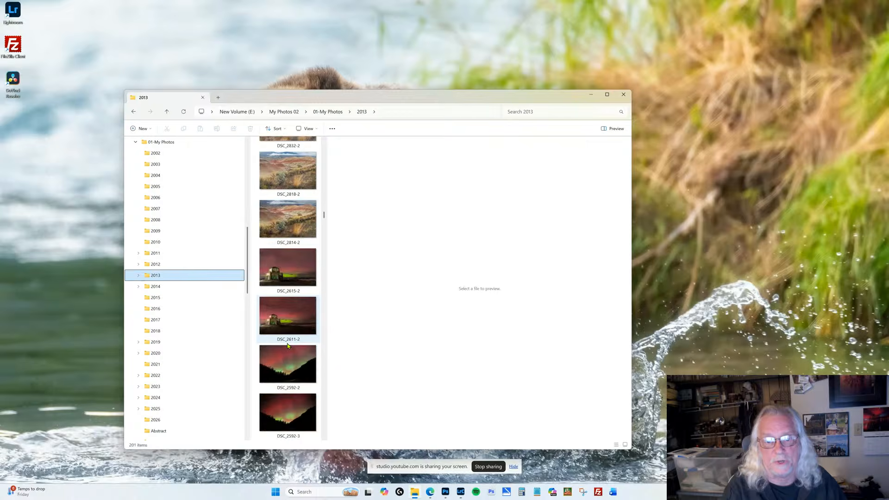
{"action": "scroll", "coordinate": [287, 345], "scroll_direction": "down", "scroll_amount": 5}
Open the 2010 folder, widen its thumbnail area to four columns, and look through all its photos.
{"action": "left_click", "coordinate": [147, 241]}
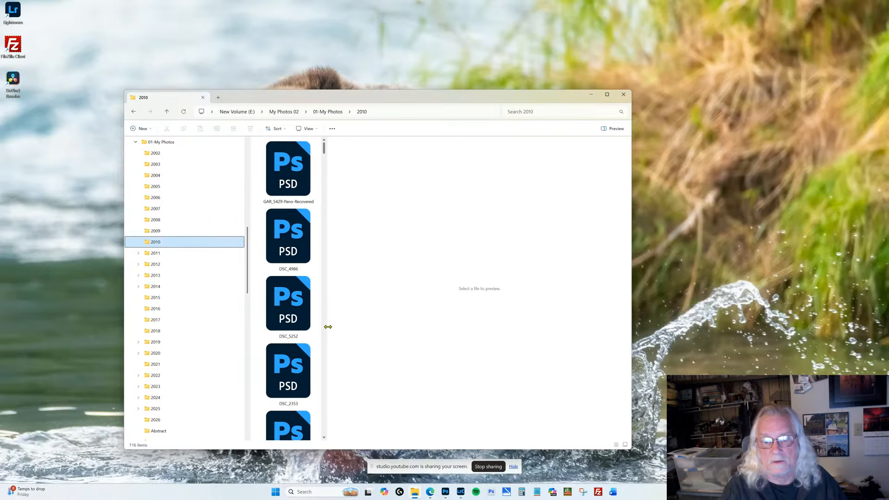
{"action": "left_click_drag", "start_coordinate": [328, 327], "coordinate": [522, 327]}
{"action": "scroll", "coordinate": [432, 321], "scroll_direction": "down", "scroll_amount": 5}
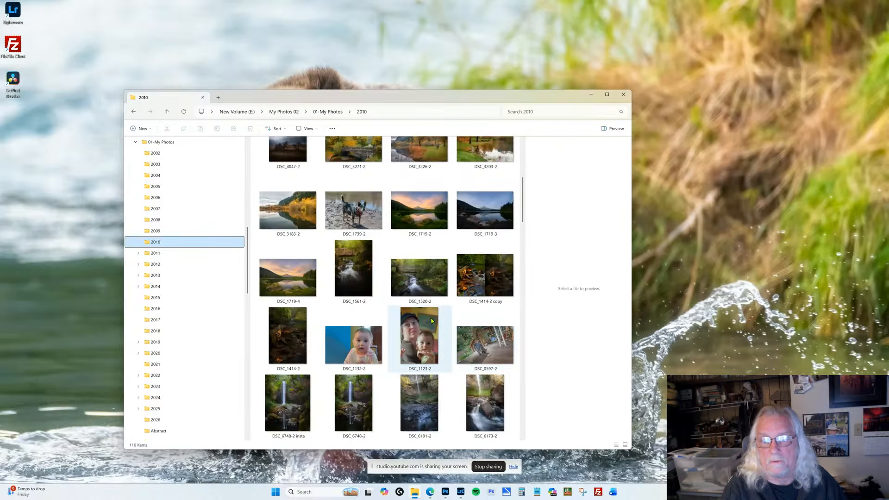
{"action": "scroll", "coordinate": [428, 321], "scroll_direction": "down", "scroll_amount": 2}
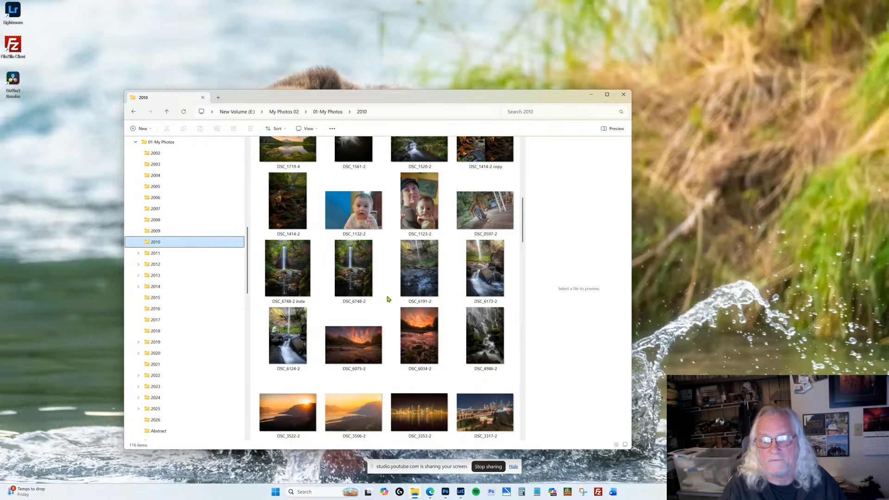
{"action": "scroll", "coordinate": [395, 317], "scroll_direction": "down", "scroll_amount": 4}
{"action": "scroll", "coordinate": [395, 316], "scroll_direction": "down", "scroll_amount": 15}
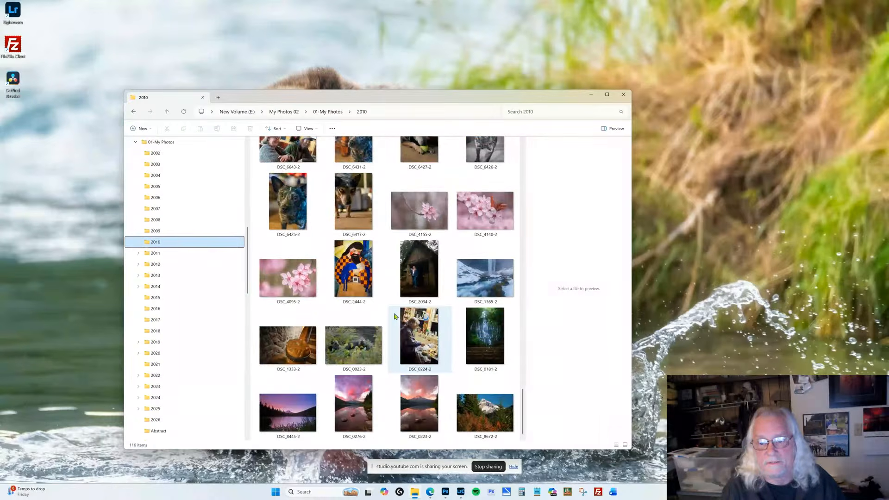
{"action": "scroll", "coordinate": [395, 316], "scroll_direction": "up", "scroll_amount": 20}
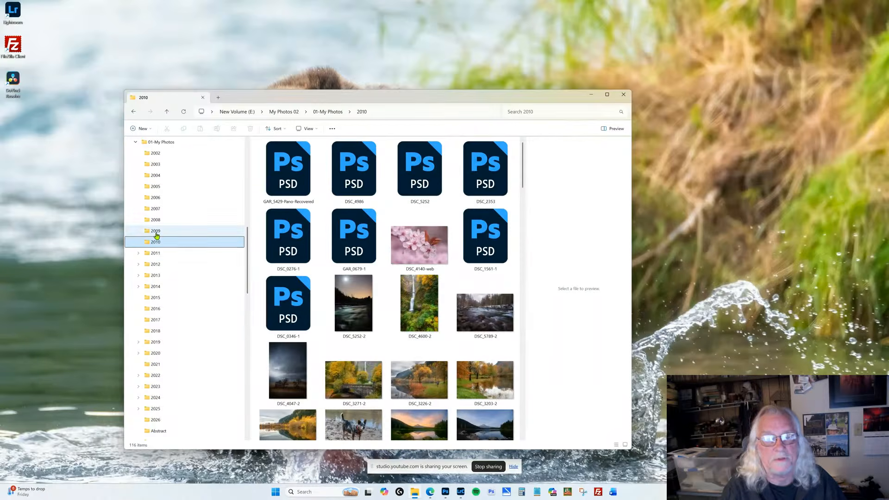
Open the 2009 folder and look through its photos for waterfall and stream examples.
{"action": "left_click", "coordinate": [156, 233]}
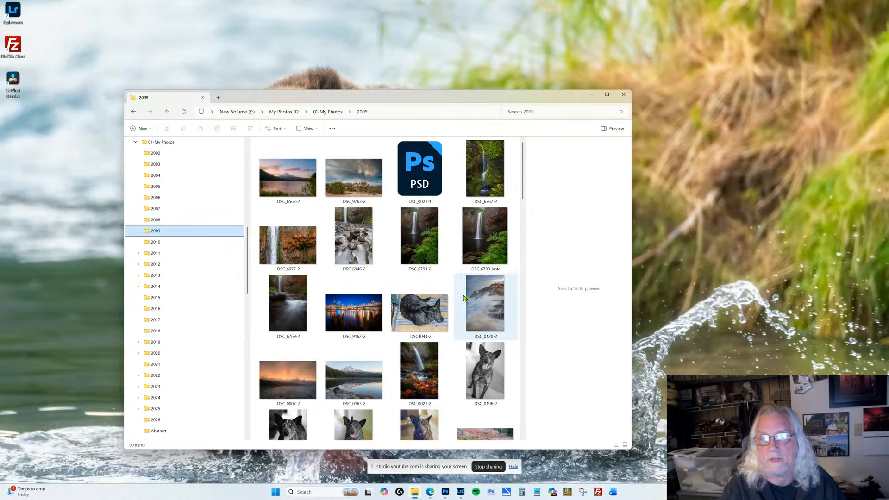
{"action": "scroll", "coordinate": [485, 332], "scroll_direction": "down", "scroll_amount": 8}
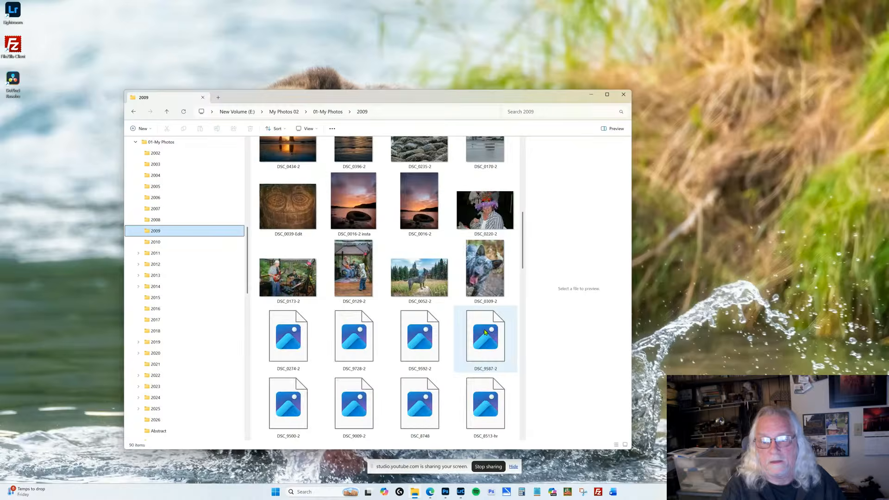
{"action": "scroll", "coordinate": [485, 332], "scroll_direction": "down", "scroll_amount": 15}
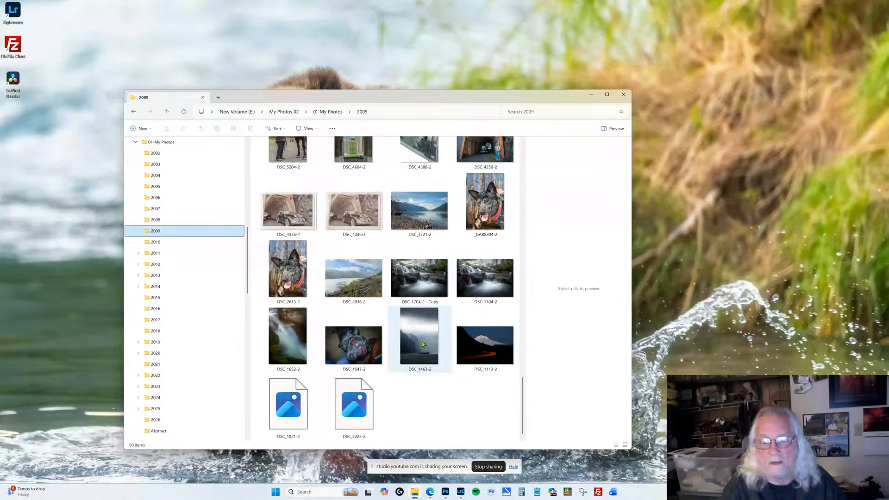
{"action": "scroll", "coordinate": [422, 408], "scroll_direction": "up", "scroll_amount": 5}
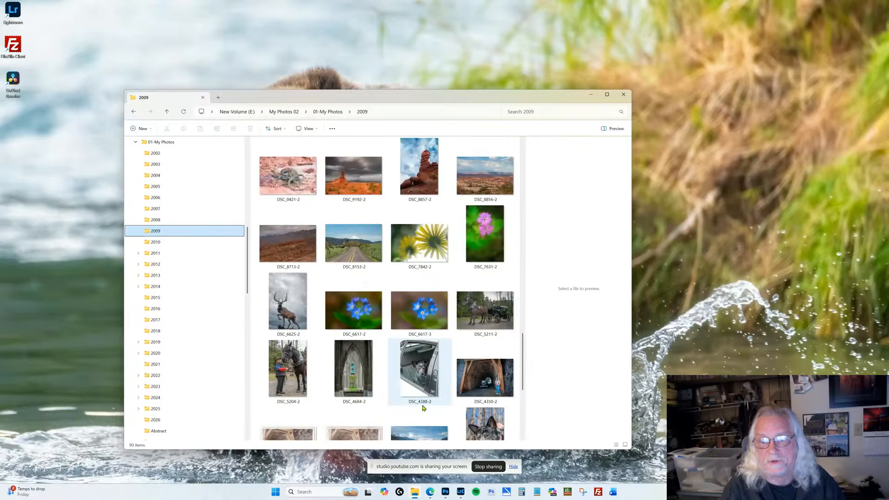
{"action": "scroll", "coordinate": [422, 408], "scroll_direction": "up", "scroll_amount": 5}
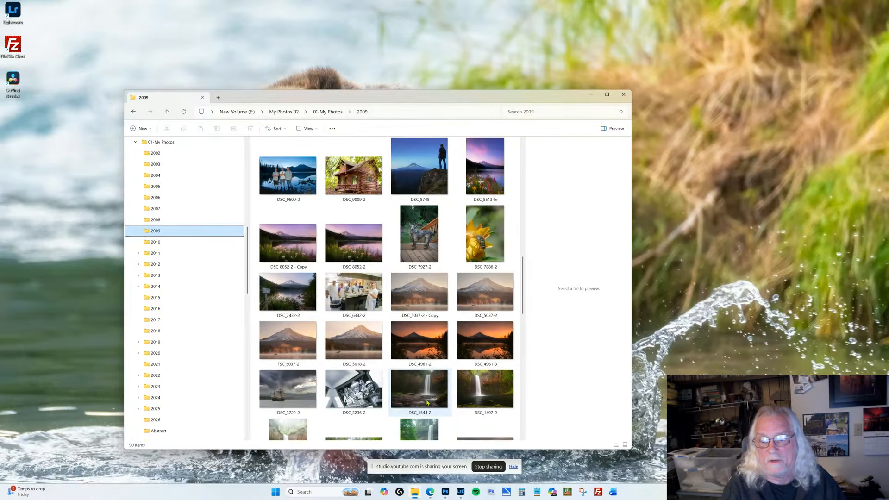
{"action": "scroll", "coordinate": [422, 408], "scroll_direction": "up", "scroll_amount": 10}
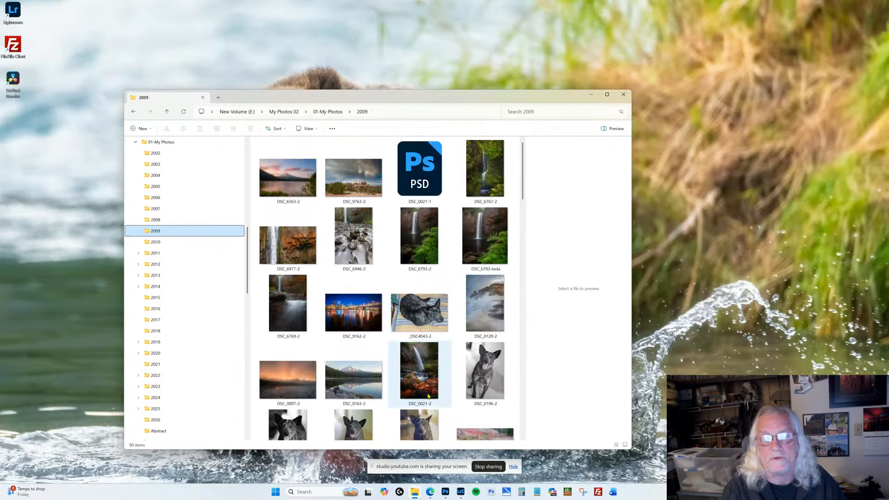
Check the last photos in the 2009 folder and minimize the File Explorer window.
{"action": "left_click", "coordinate": [445, 493]}
{"action": "left_click", "coordinate": [446, 494]}
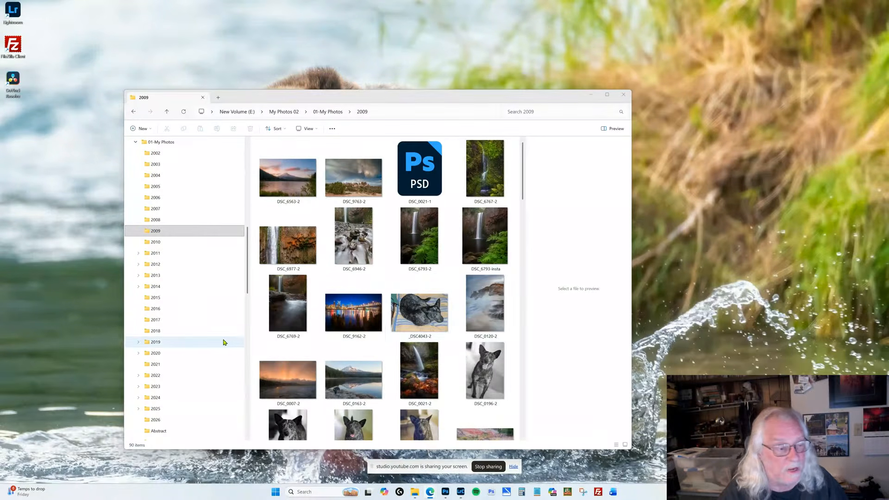
{"action": "scroll", "coordinate": [223, 343], "scroll_direction": "down", "scroll_amount": 3}
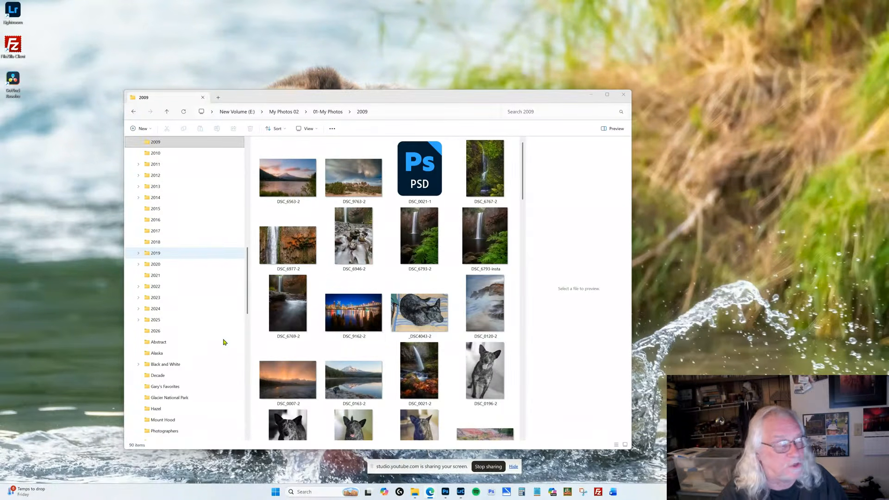
{"action": "scroll", "coordinate": [384, 333], "scroll_direction": "down", "scroll_amount": 15}
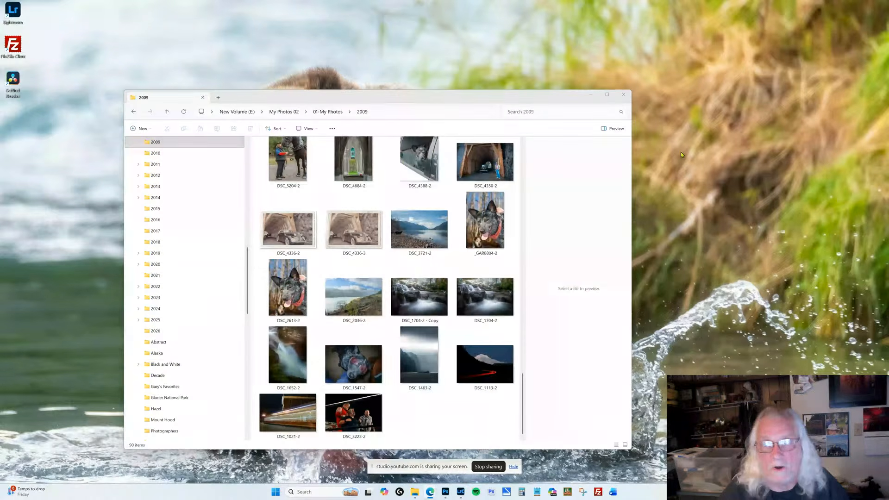
{"action": "left_click", "coordinate": [590, 95]}
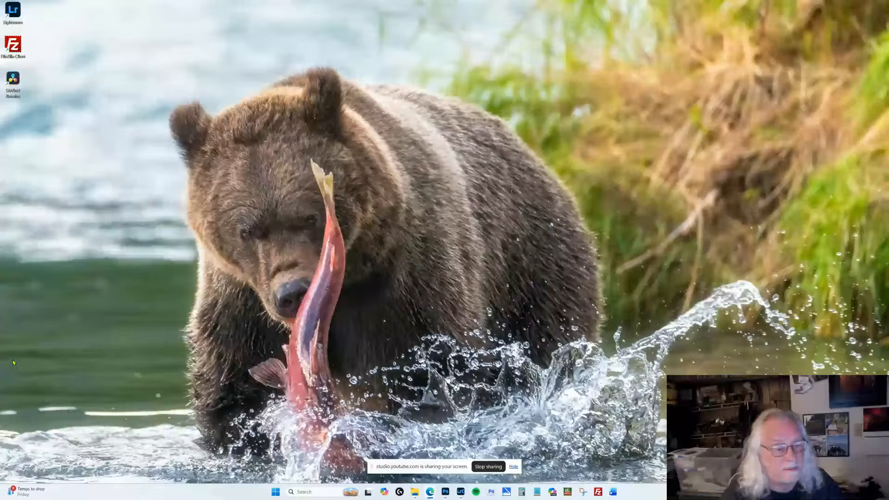
Switch to a new Edge browser window, maximize it, and open the photographer's bookmarked landscape photography website.
{"action": "mouse_move", "coordinate": [446, 492]}
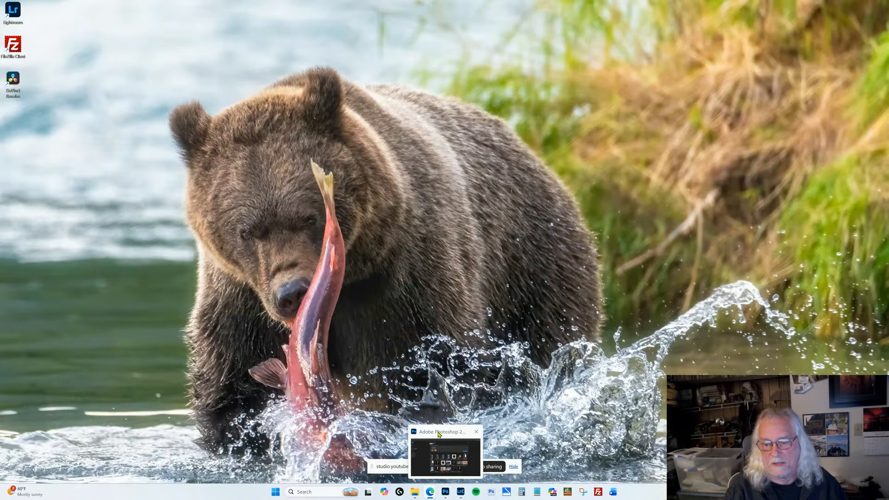
{"action": "left_click", "coordinate": [439, 435]}
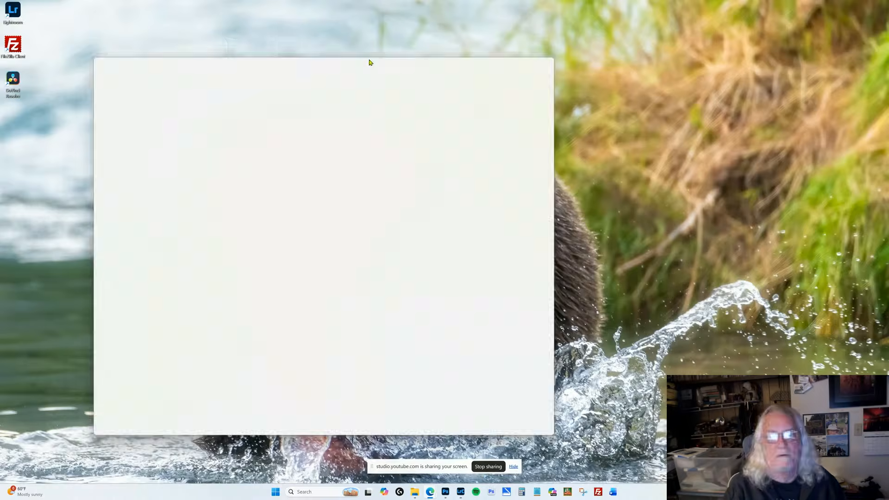
{"action": "left_click_drag", "start_coordinate": [369, 62], "coordinate": [404, 52]}
{"action": "left_click", "coordinate": [564, 53]}
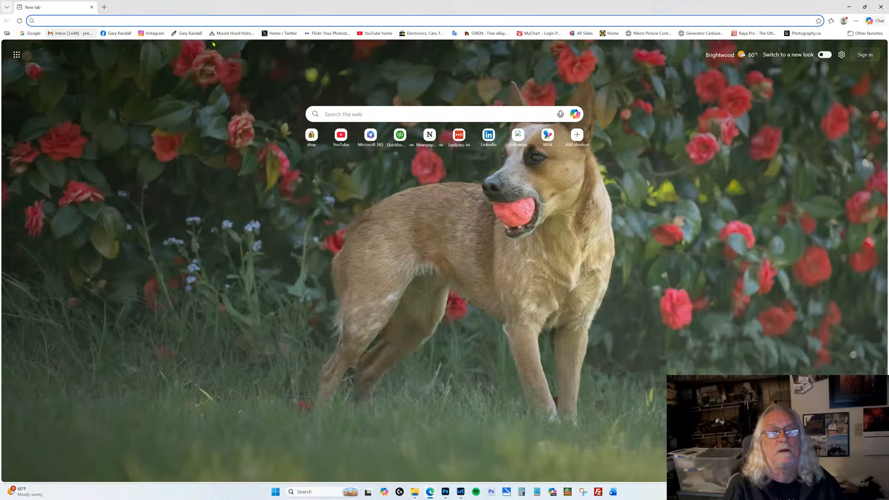
{"action": "left_click", "coordinate": [187, 33]}
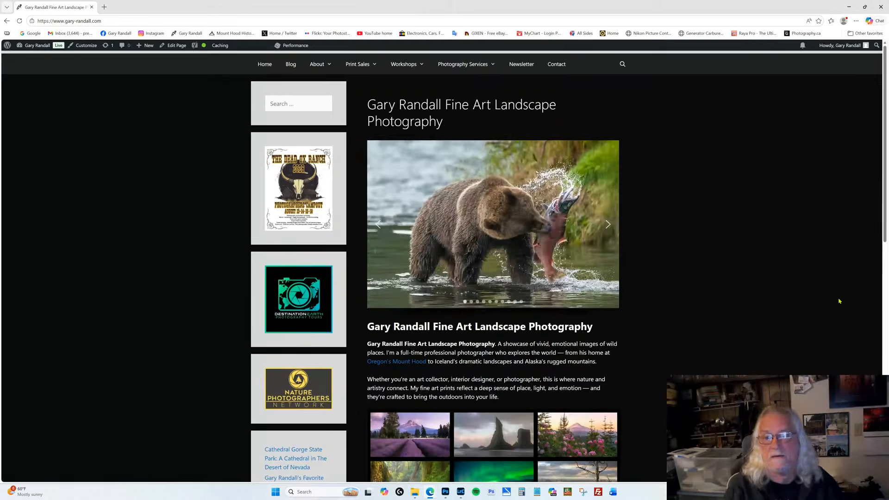
Open the Columbia River Gorge Workshop Oct 2026 page, read through its description and locations, and return to its beginning.
{"action": "mouse_move", "coordinate": [405, 64]}
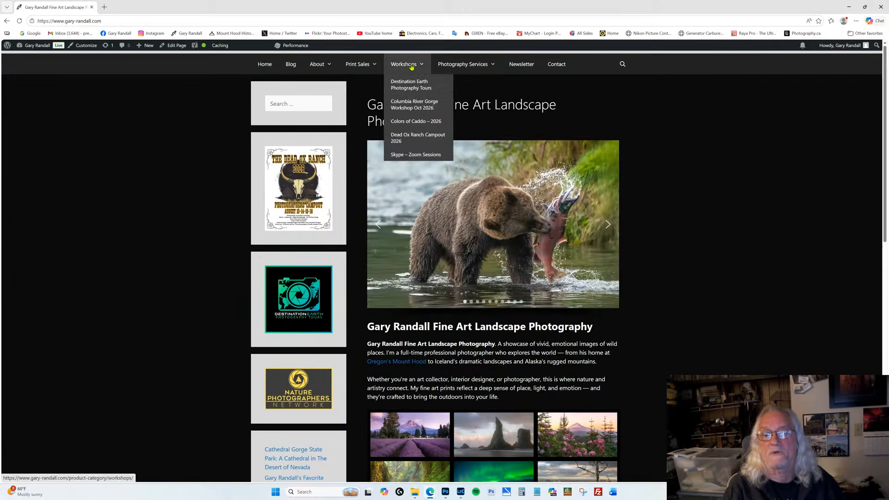
{"action": "left_click", "coordinate": [413, 113]}
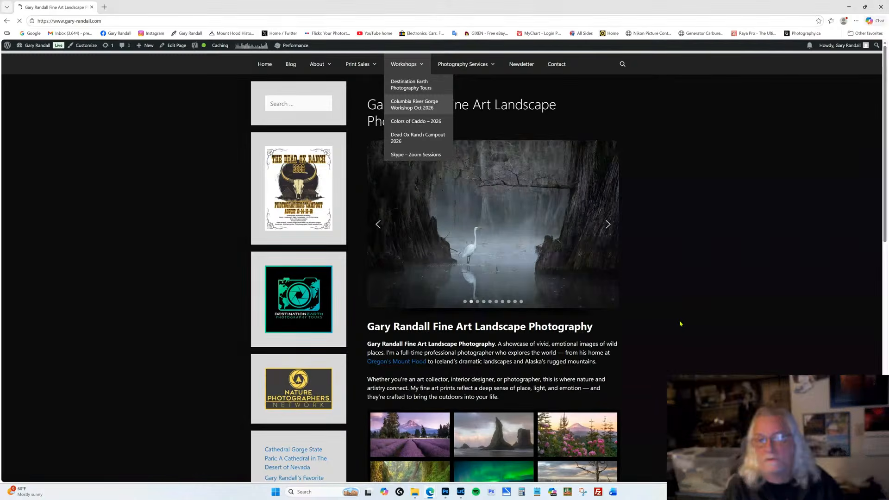
{"action": "scroll", "coordinate": [680, 325], "scroll_direction": "down", "scroll_amount": 5}
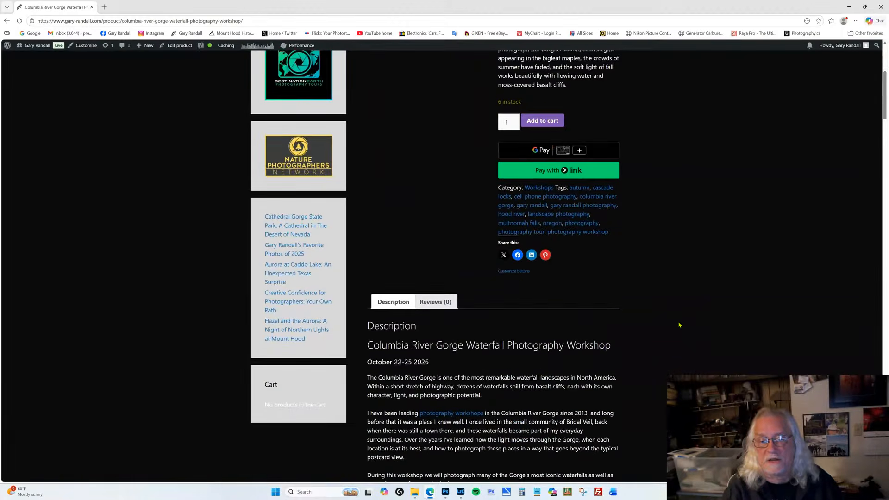
{"action": "scroll", "coordinate": [680, 325], "scroll_direction": "down", "scroll_amount": 4}
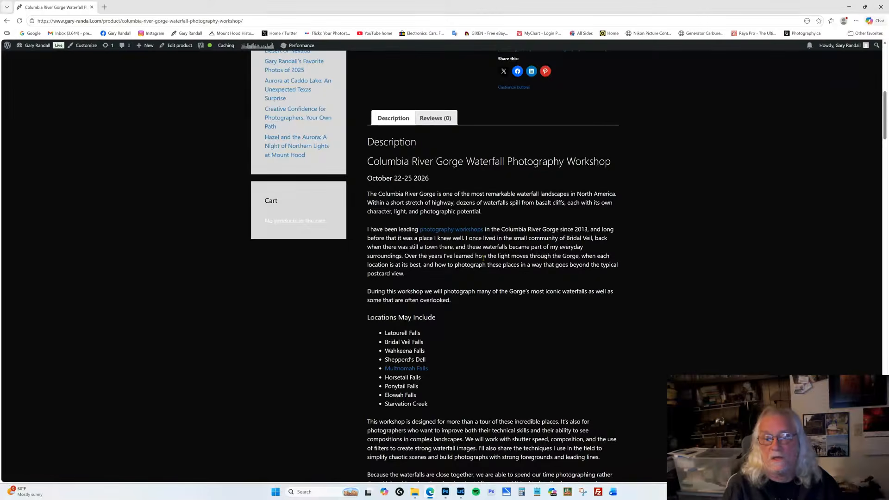
{"action": "scroll", "coordinate": [456, 338], "scroll_direction": "down", "scroll_amount": 2}
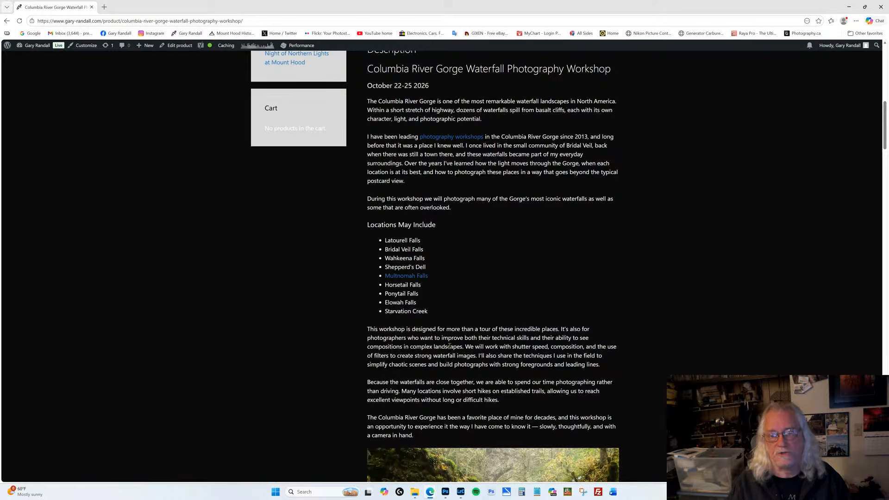
{"action": "scroll", "coordinate": [617, 345], "scroll_direction": "up", "scroll_amount": 3}
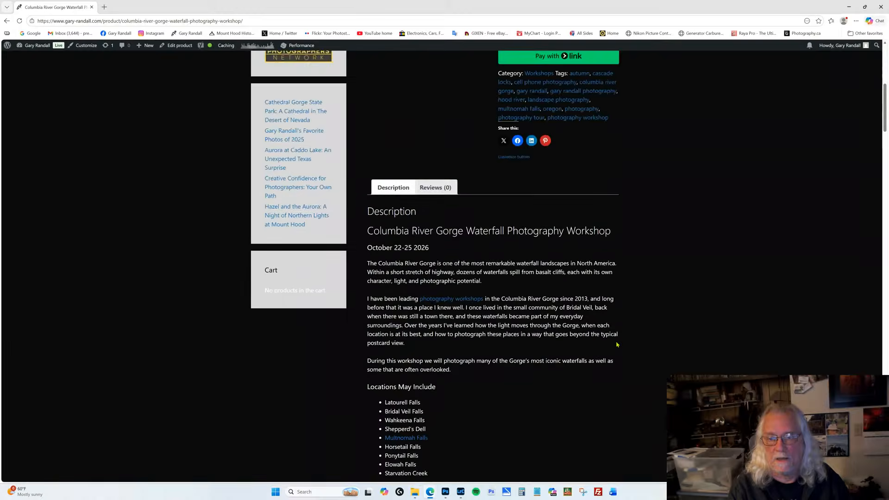
{"action": "scroll", "coordinate": [618, 345], "scroll_direction": "up", "scroll_amount": 7}
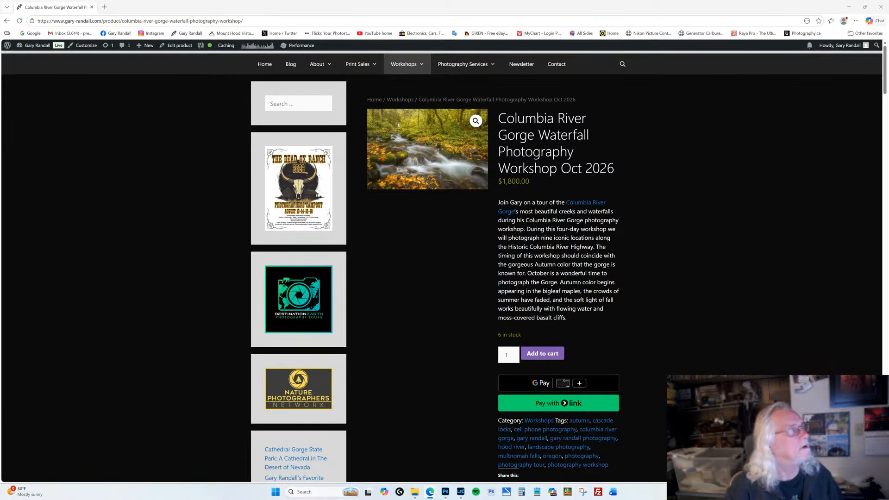
Bring the photographer's Instagram profile window onto this screen, maximize it, look through the posts grid, and minimize the window.
{"action": "left_click_drag", "start_coordinate": [0, 80], "coordinate": [386, 87]}
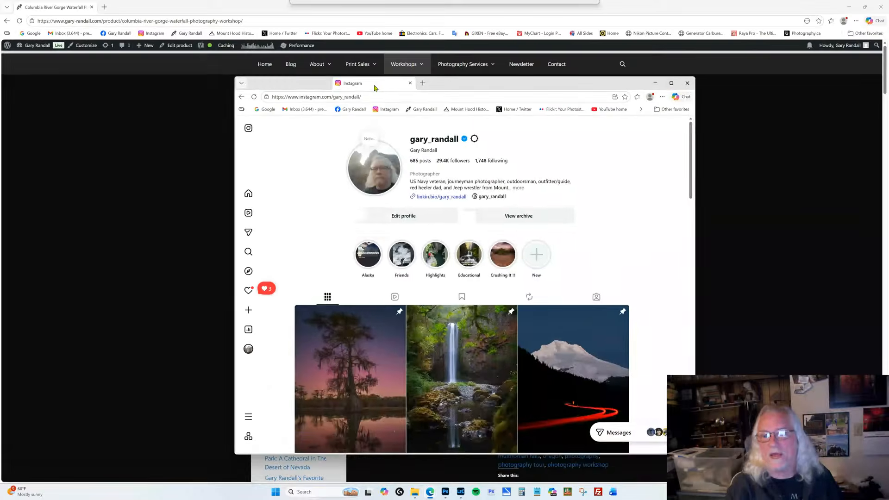
{"action": "left_click", "coordinate": [672, 83]}
{"action": "scroll", "coordinate": [774, 319], "scroll_direction": "down", "scroll_amount": 3}
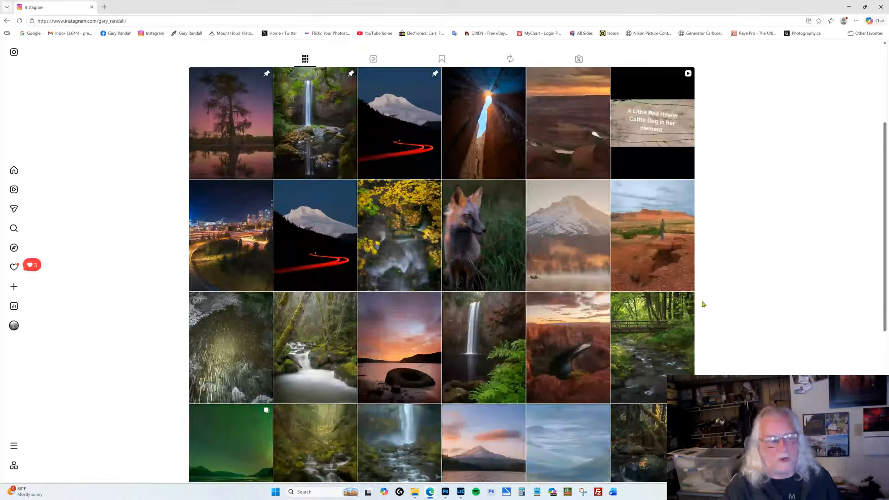
{"action": "scroll", "coordinate": [701, 304], "scroll_direction": "down", "scroll_amount": 3}
{"action": "scroll", "coordinate": [702, 305], "scroll_direction": "down", "scroll_amount": 4}
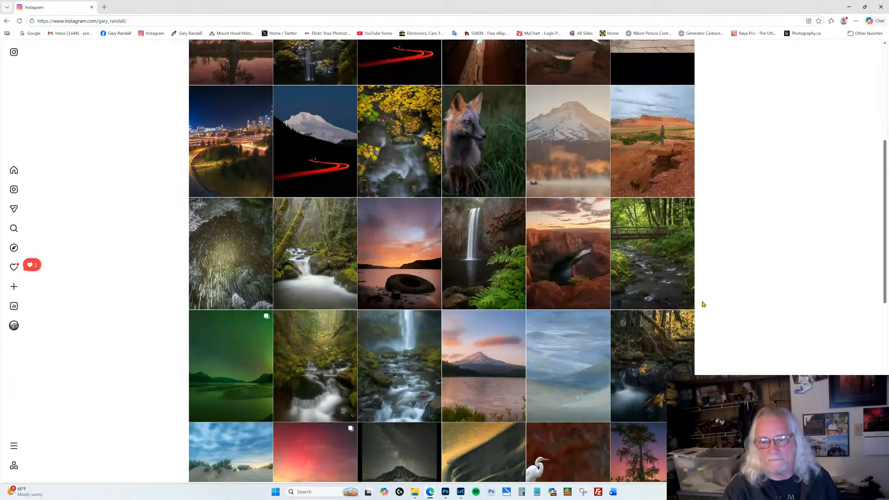
{"action": "scroll", "coordinate": [412, 440], "scroll_direction": "down", "scroll_amount": 4}
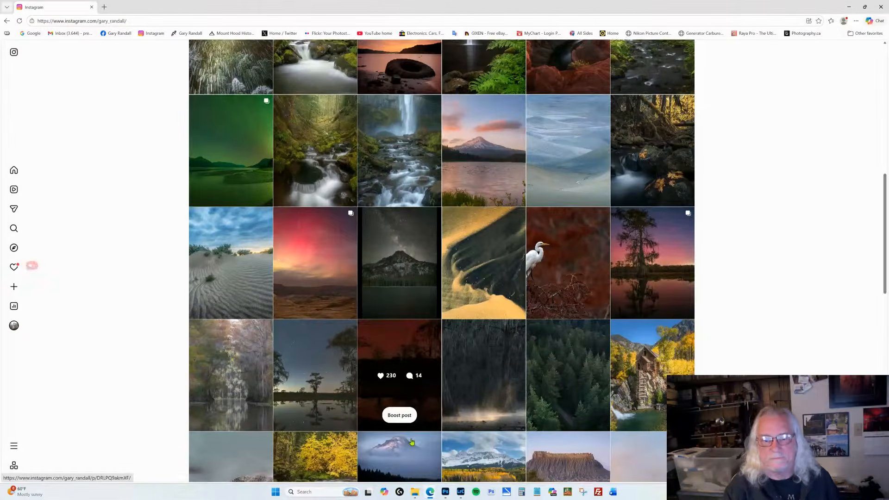
{"action": "scroll", "coordinate": [552, 402], "scroll_direction": "up", "scroll_amount": 8}
{"action": "scroll", "coordinate": [578, 355], "scroll_direction": "up", "scroll_amount": 5}
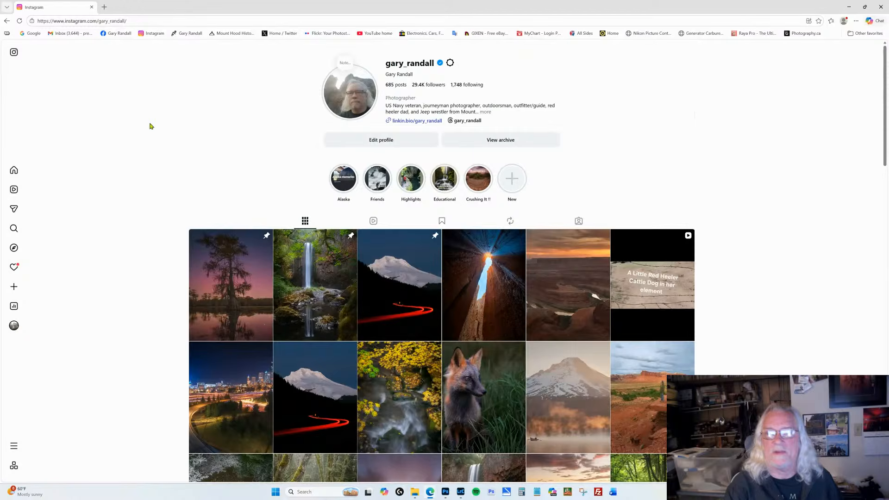
{"action": "left_click", "coordinate": [851, 7]}
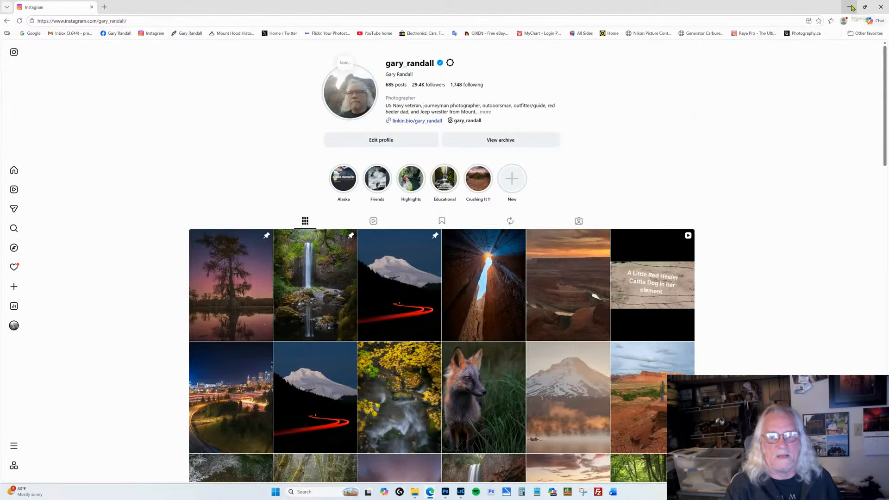